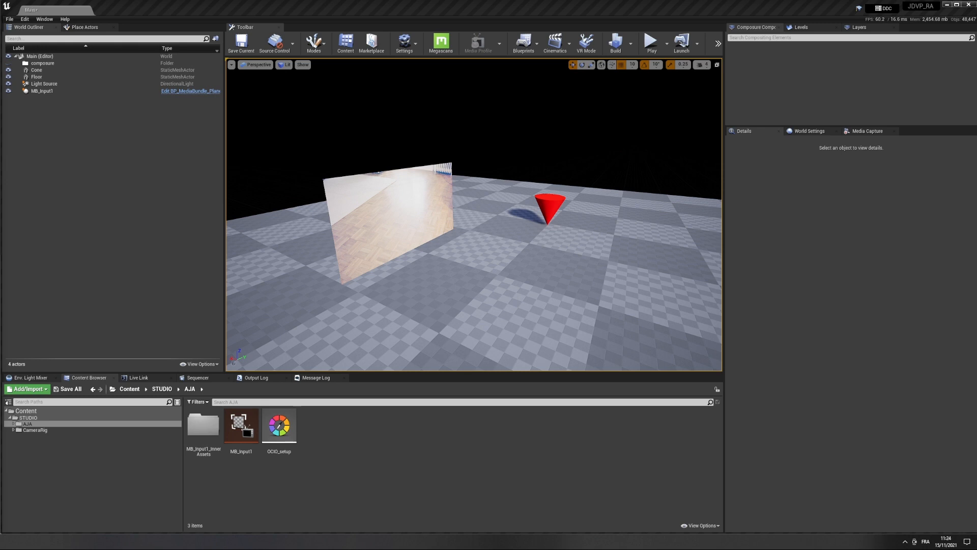
Step: Review the media plane, the OCIO_setup and CameraRig folder assets, and the SteamVR tracker's Live Link settings
click(395, 220)
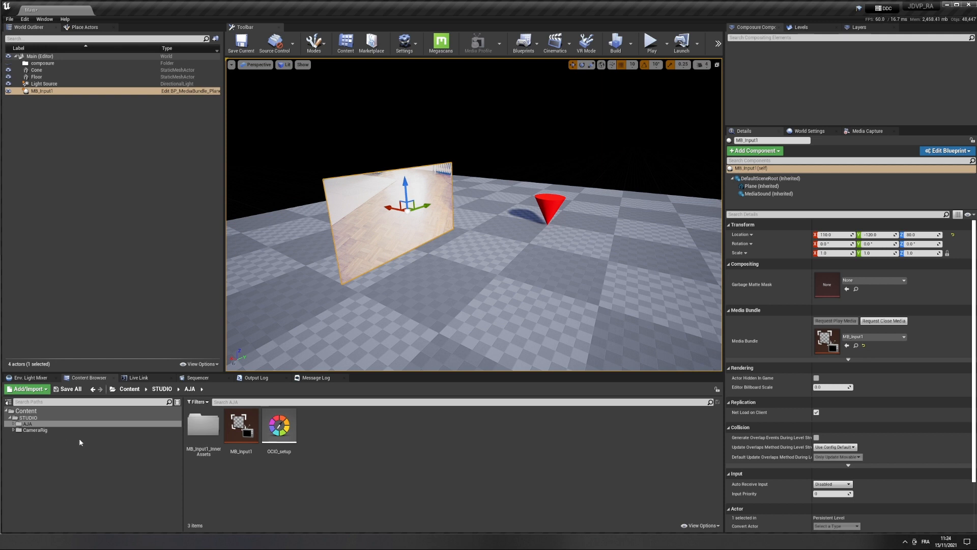
click(279, 428)
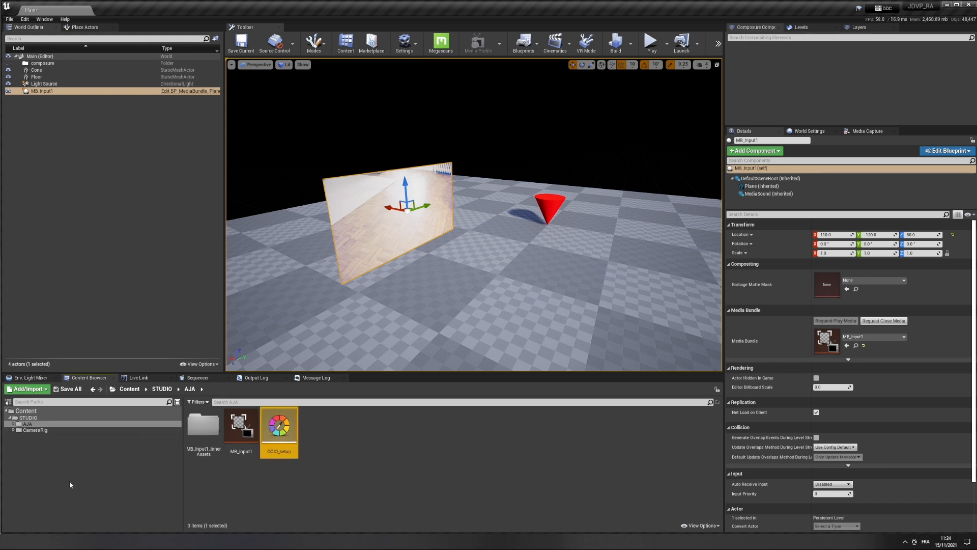
click(48, 430)
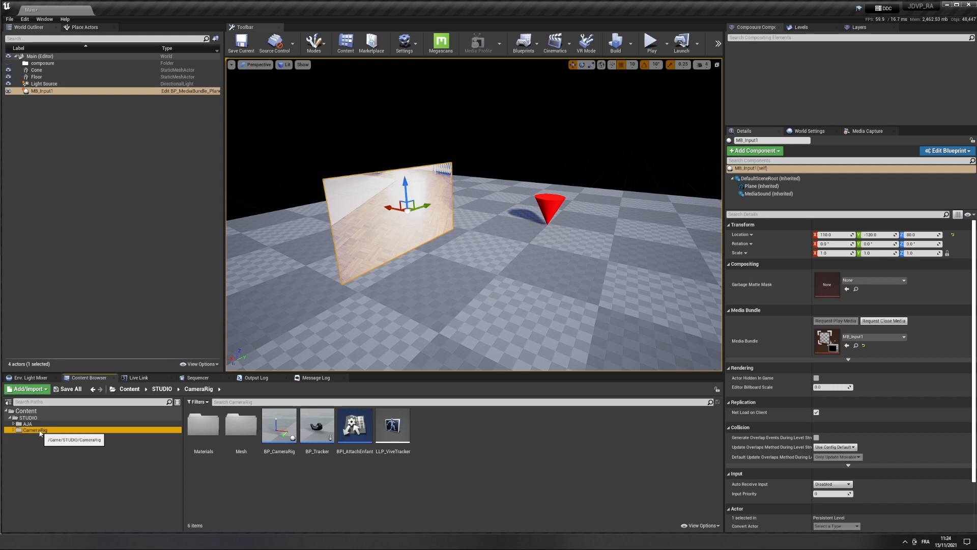
click(281, 435)
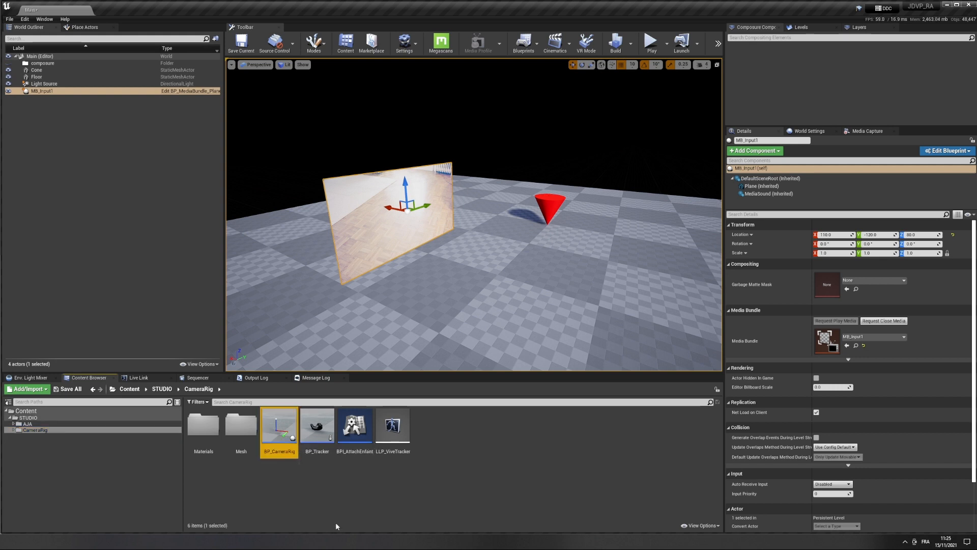
click(317, 426)
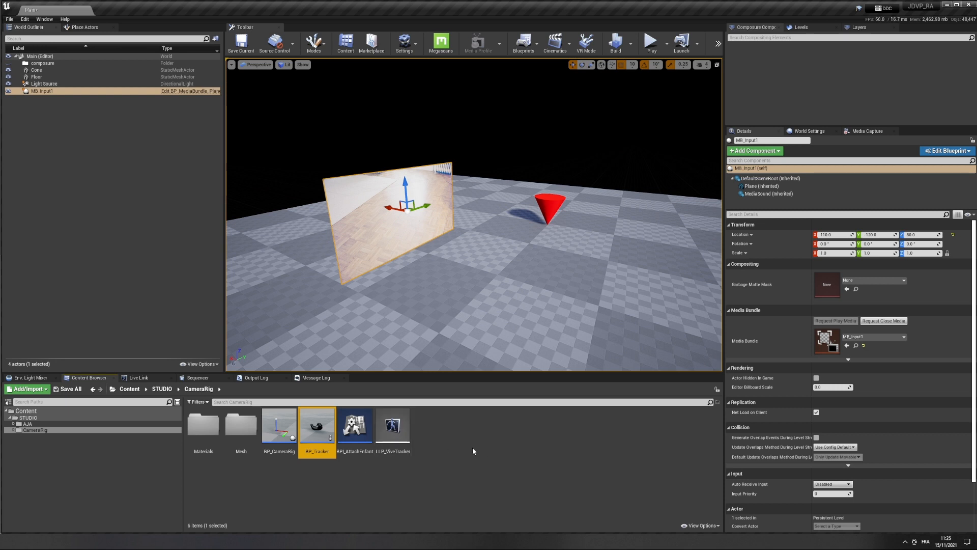
click(138, 378)
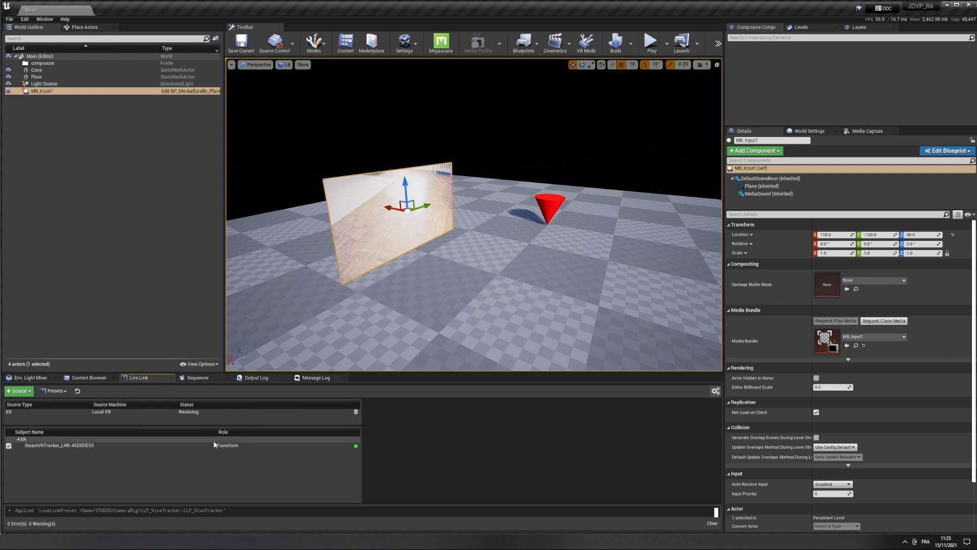
click(59, 446)
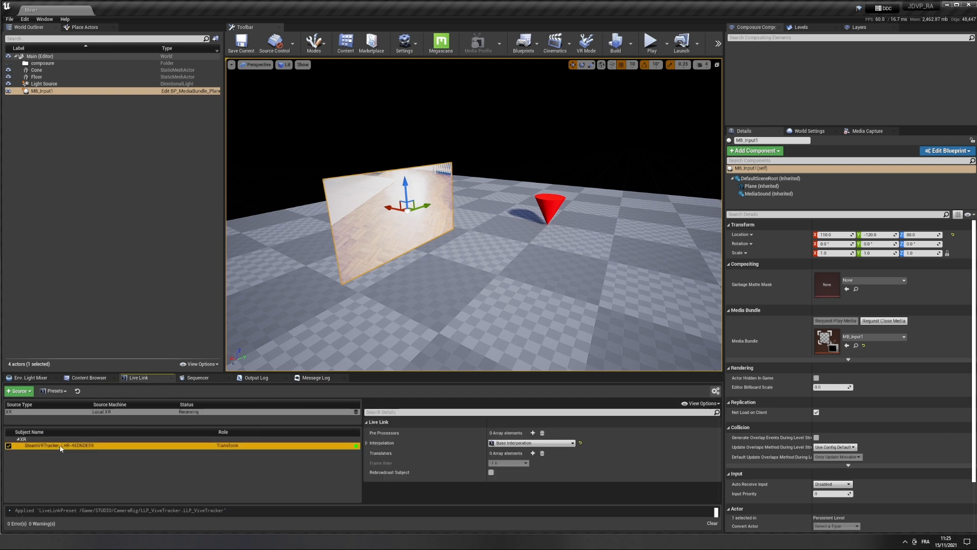
click(92, 379)
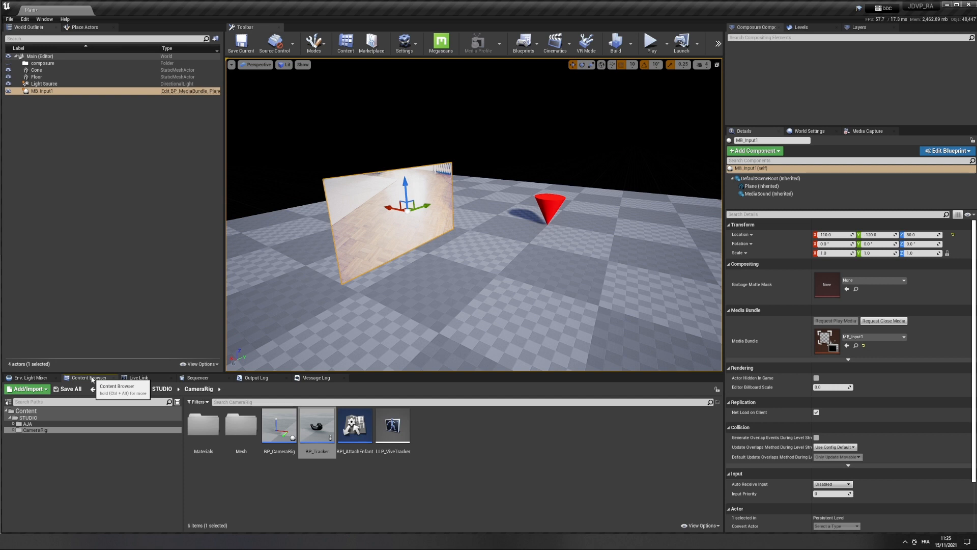
click(304, 485)
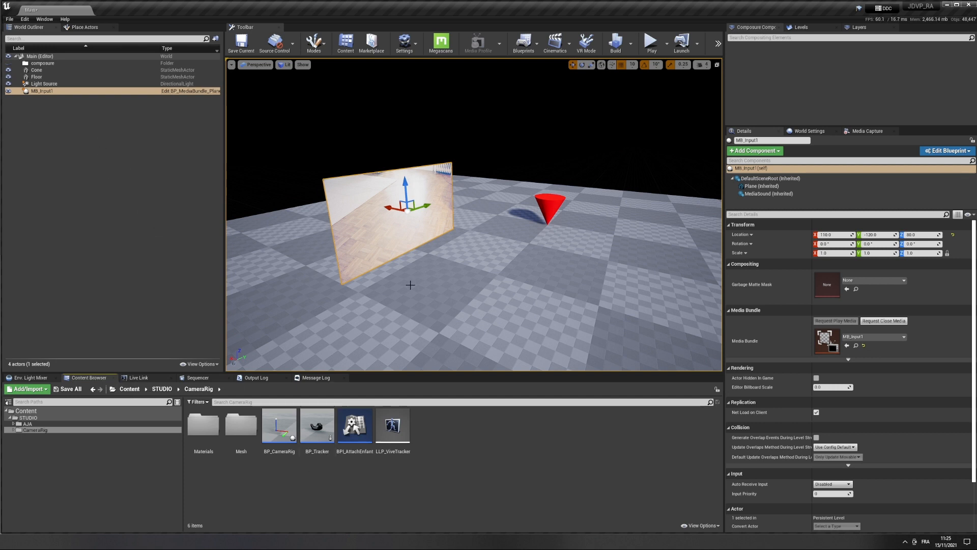
Step: Place the BP_CameraRig and BP_Tracker blueprints in the level, on the floor near the media plane
mouse_move(543, 271)
mouse_down()
mouse_move(558, 298)
mouse_move(563, 270)
mouse_move(543, 289)
mouse_up()
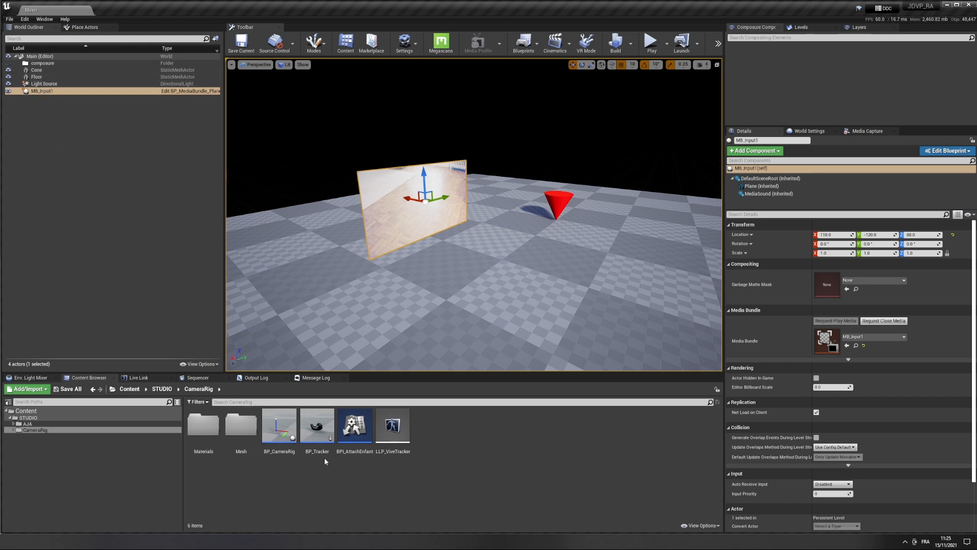
drag(279, 425, 499, 299)
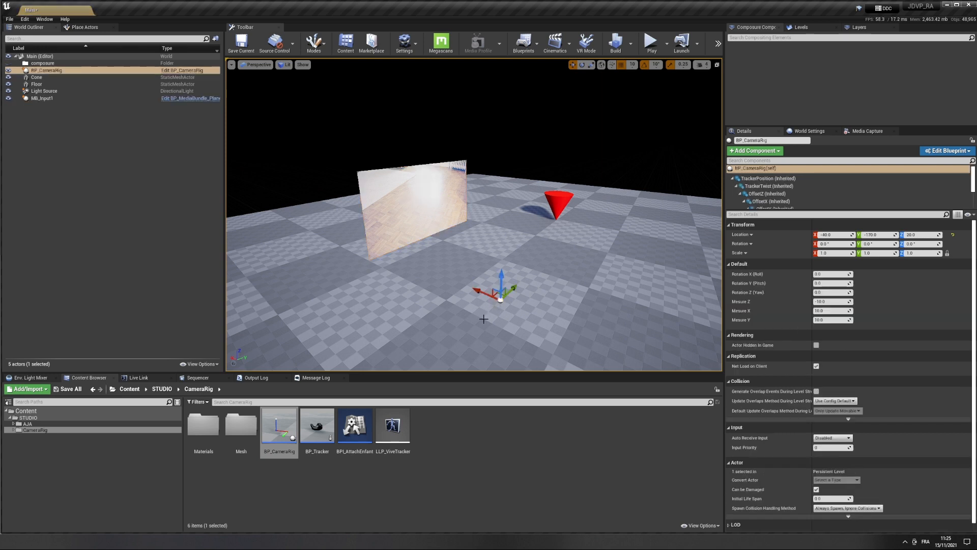
drag(317, 425, 469, 265)
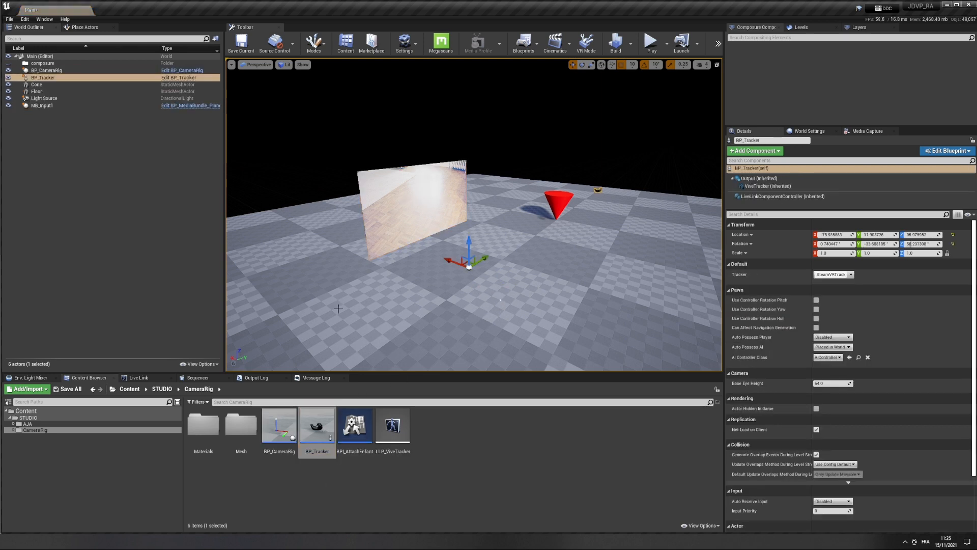
Step: Find and place a Cine Camera Actor and an Empty Pawn on the floor near the media plane
click(84, 27)
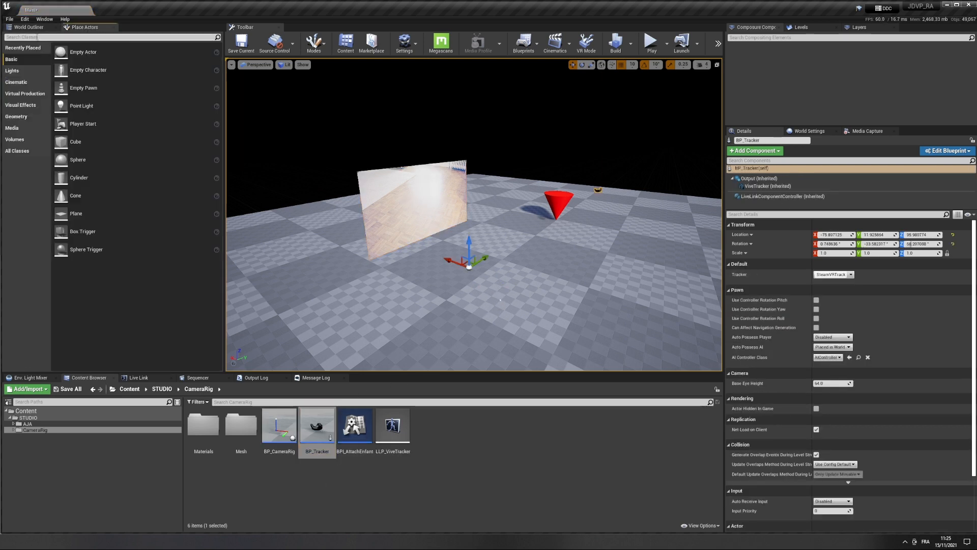
text(camera)
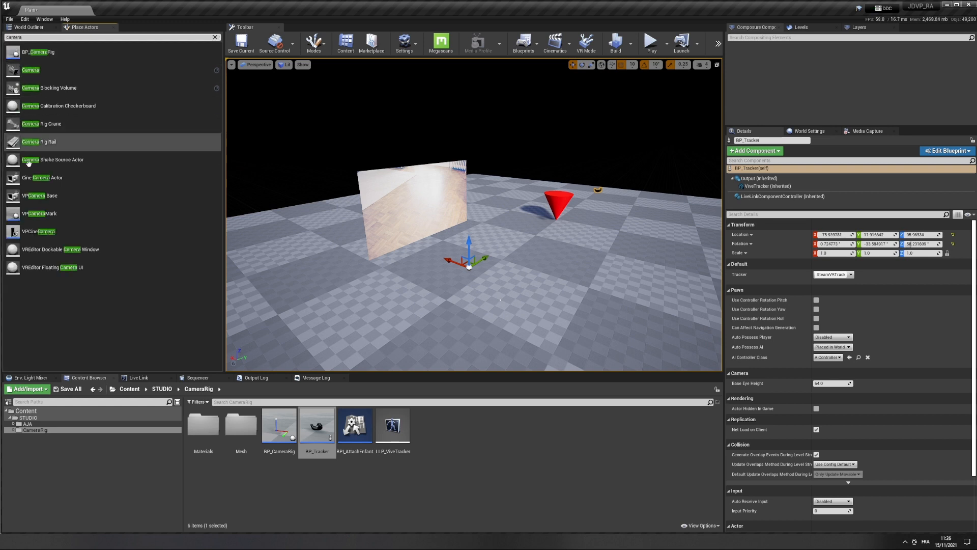
drag(40, 177, 416, 270)
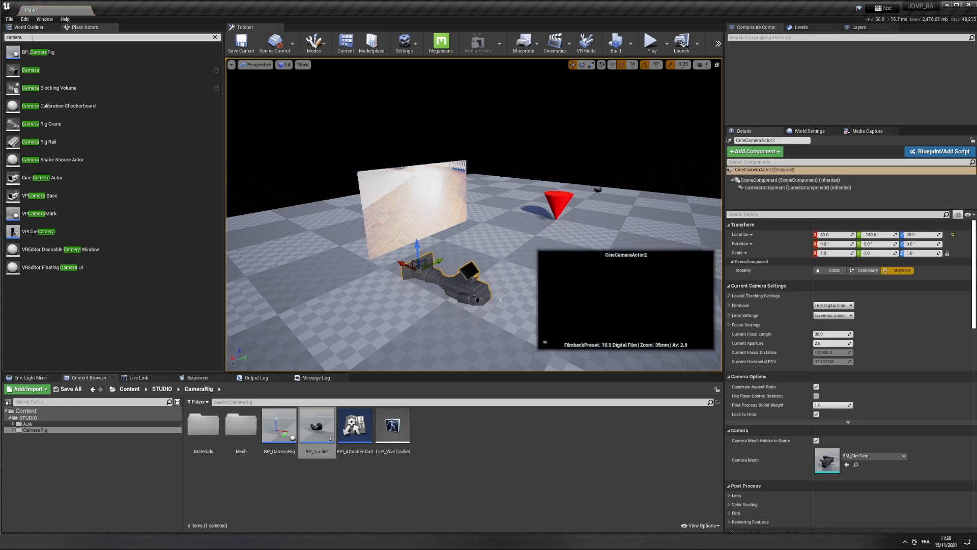
text(pawn)
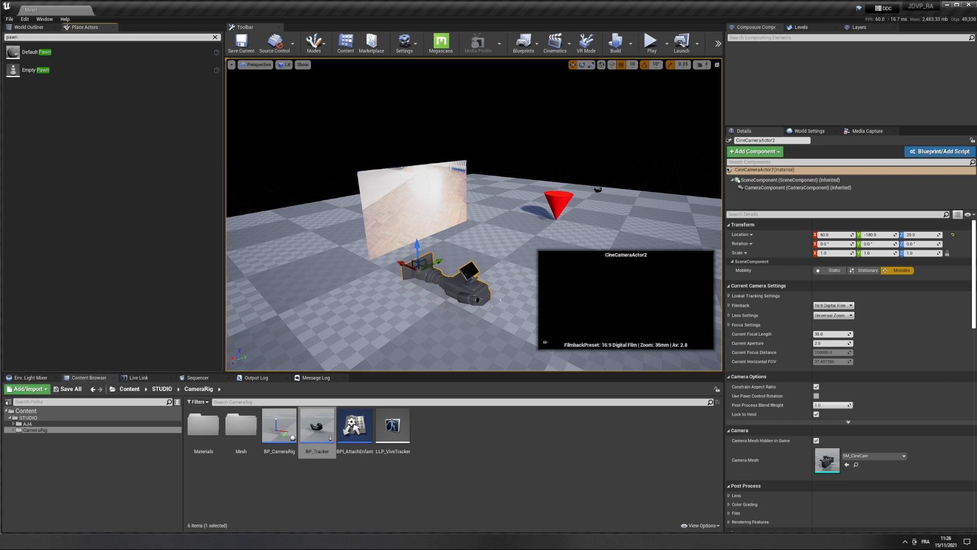
drag(27, 71, 366, 277)
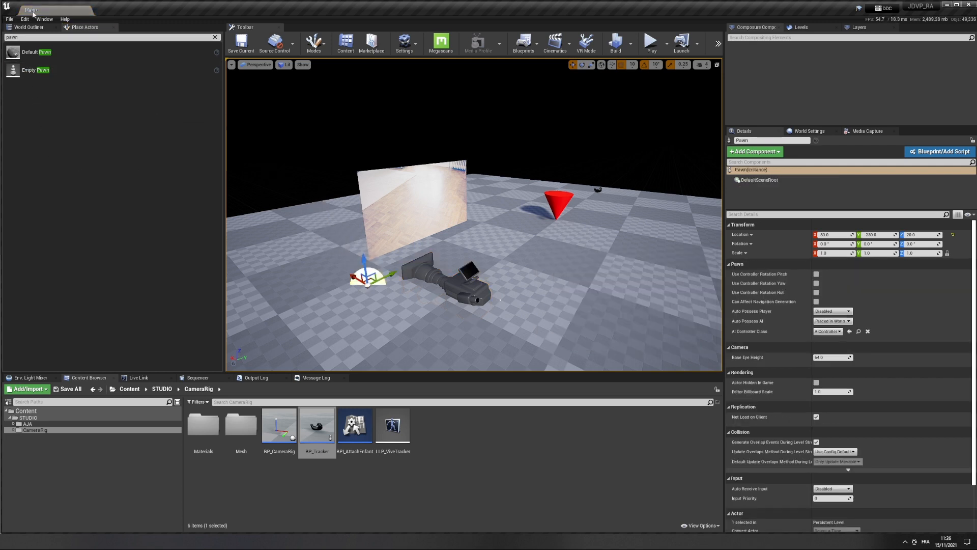
Step: Reset the Pawn's location to the world origin and attach BP_Tracker to it as a child
click(34, 27)
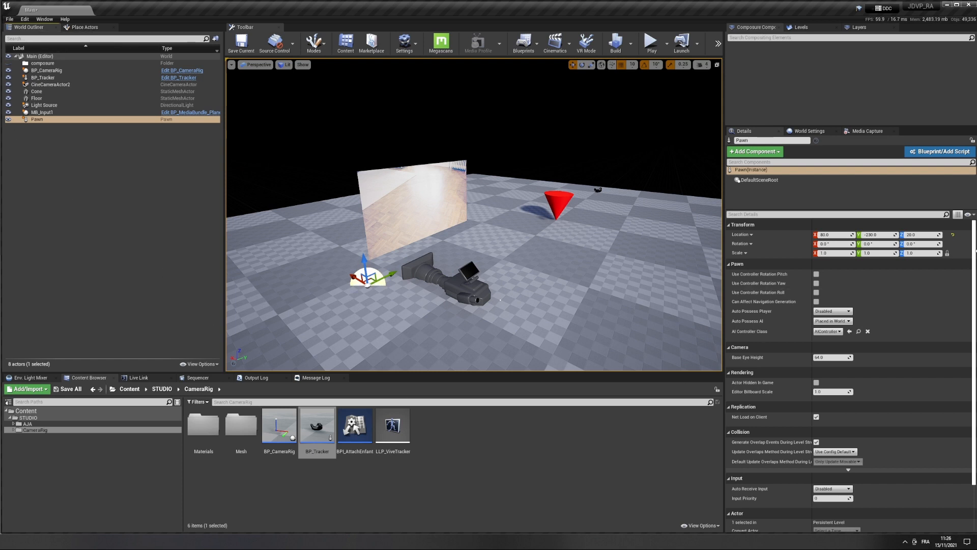
click(953, 234)
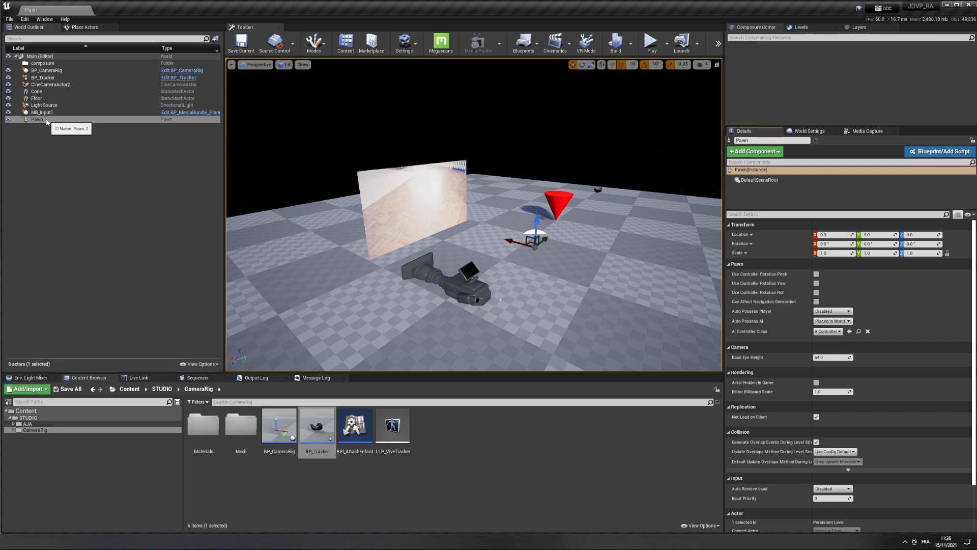
drag(43, 77, 40, 120)
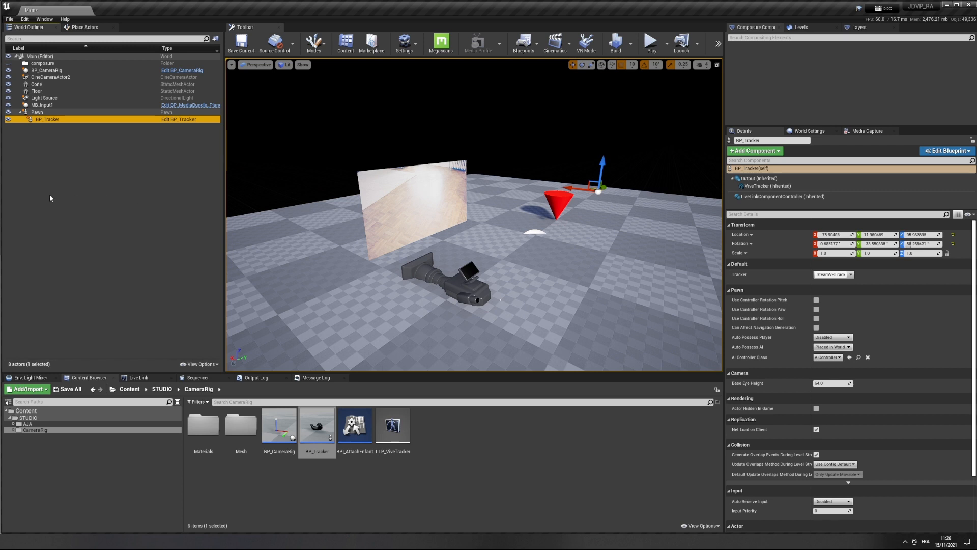
Step: Attach BP_CameraRig to BP_Tracker and reset the rig's location and rotation to zero
click(64, 71)
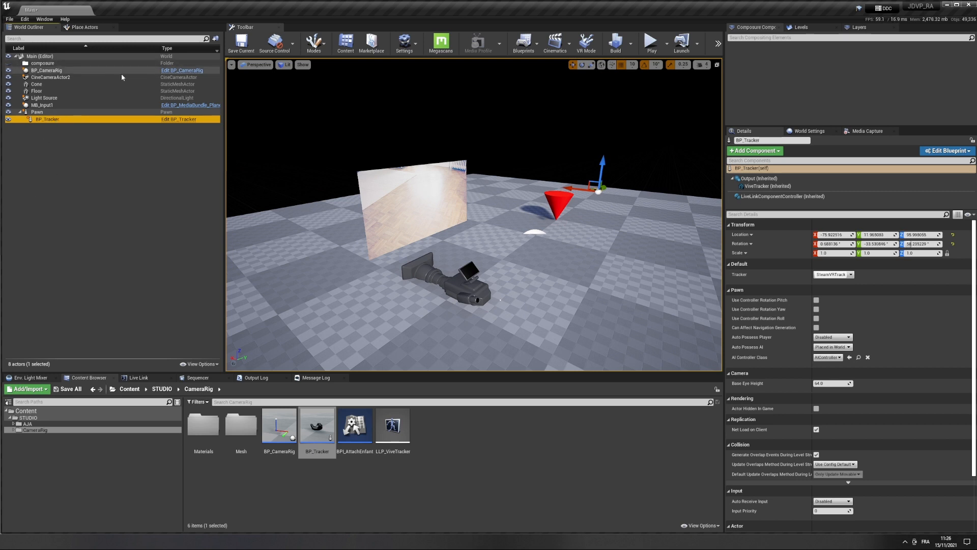
drag(65, 72, 55, 117)
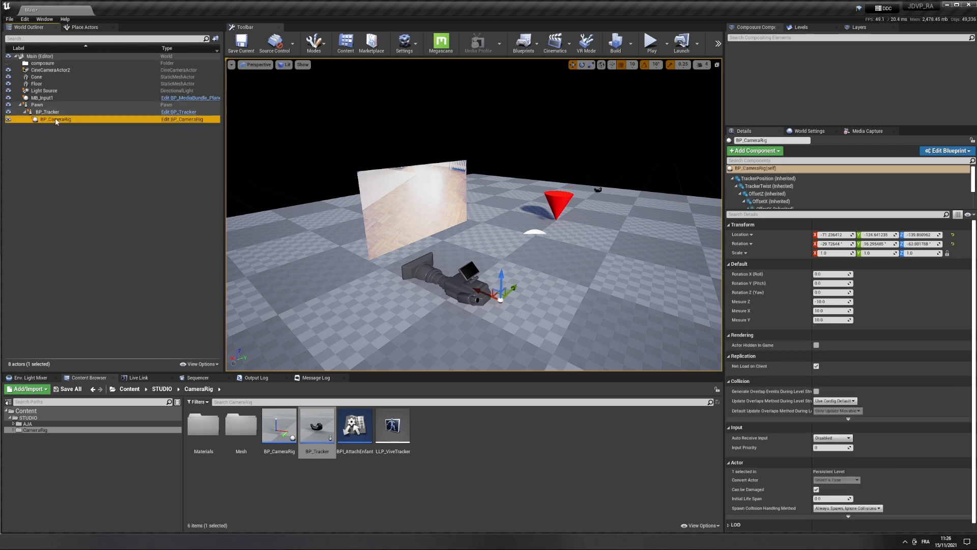
click(953, 235)
click(953, 243)
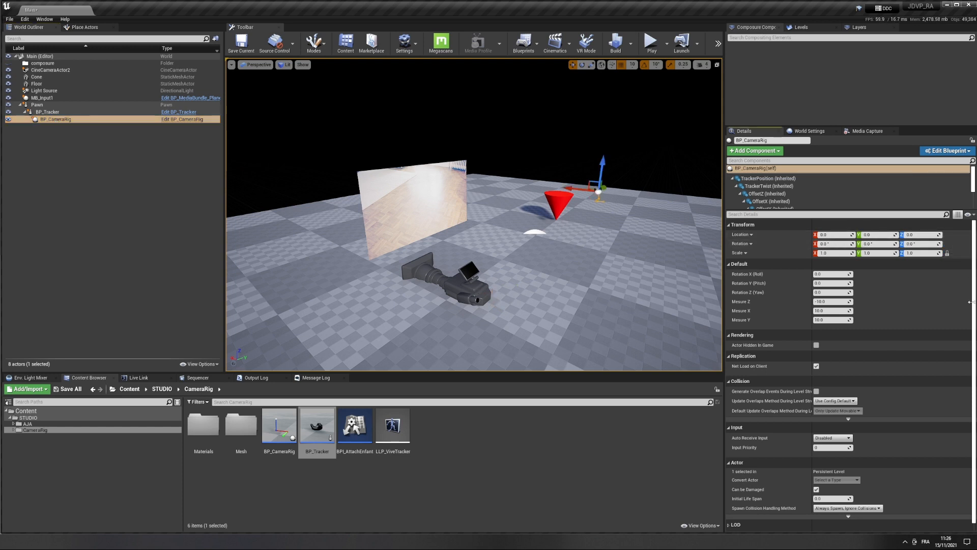
Step: Set BP_CameraRig's Mesure Z to -21 and Mesure X to 4
click(824, 301)
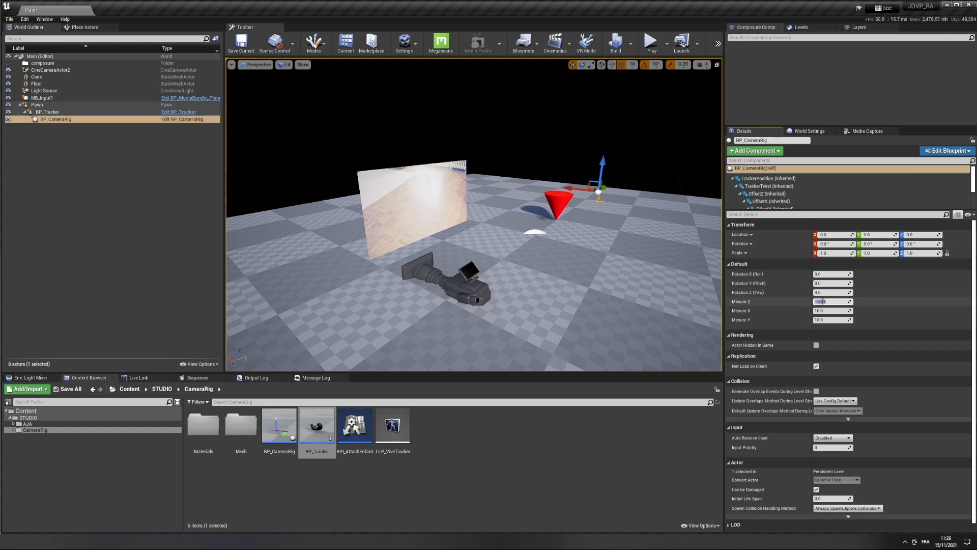
text(-21)
key(Return)
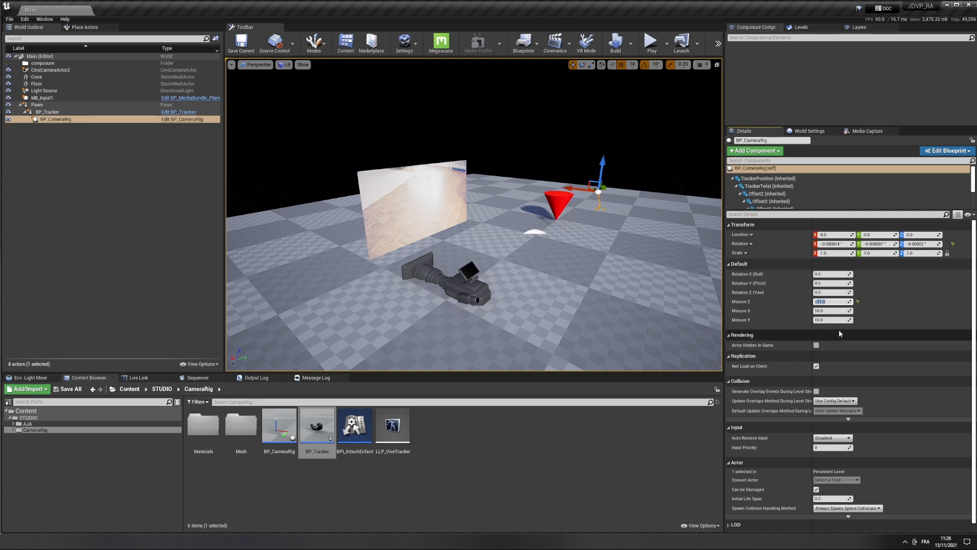
click(828, 310)
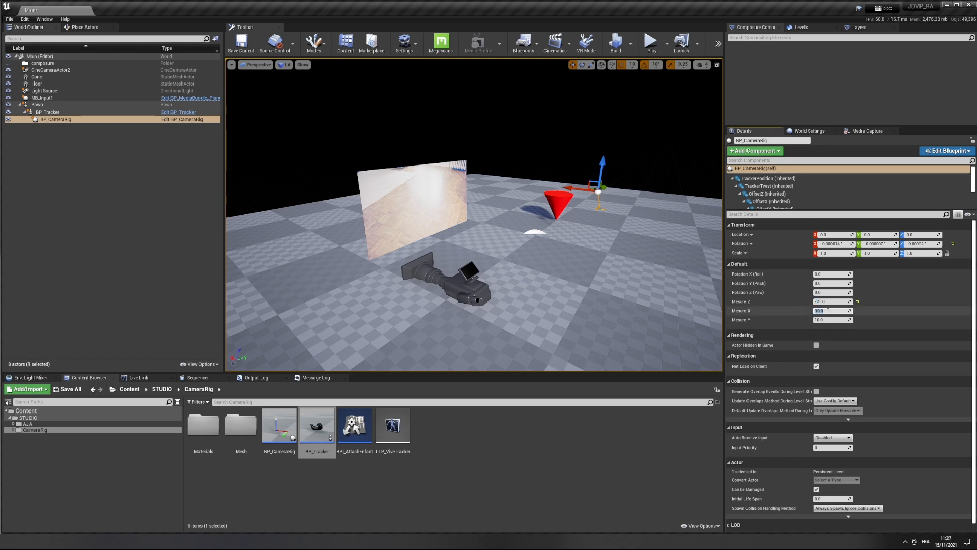
text(4)
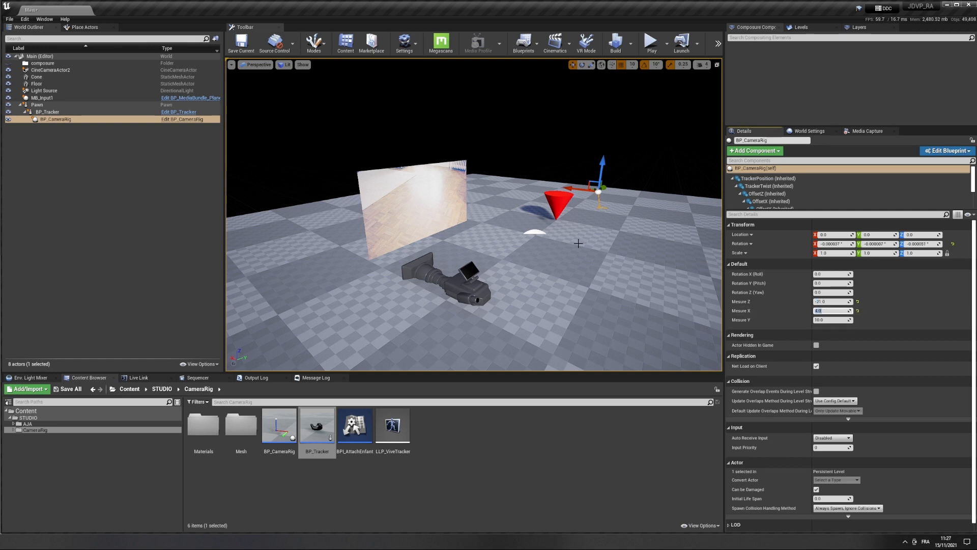
Step: Attach CineCameraActor2 to BP_CameraRig with its location and rotation reset to zero
mouse_move(573, 275)
mouse_down()
mouse_move(586, 206)
mouse_move(589, 278)
mouse_up()
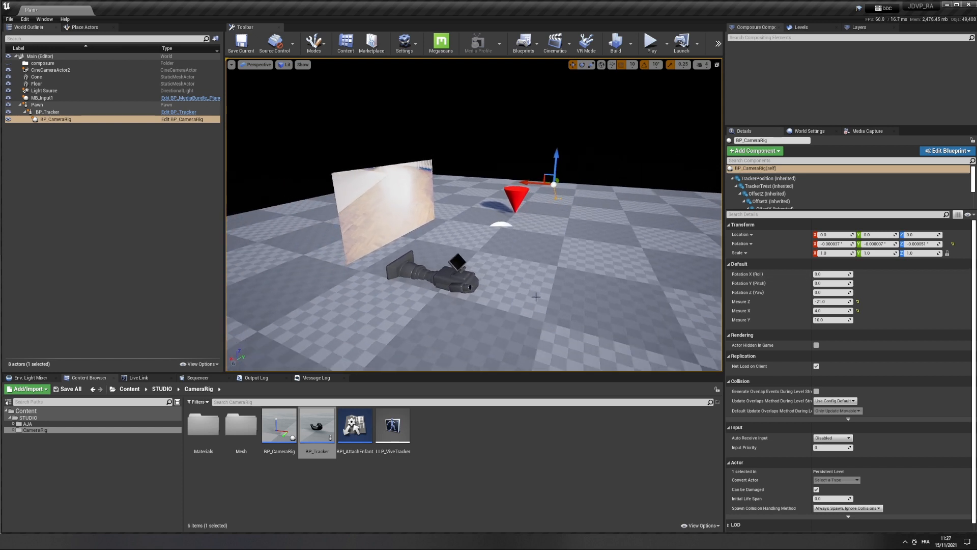
drag(536, 296, 568, 293)
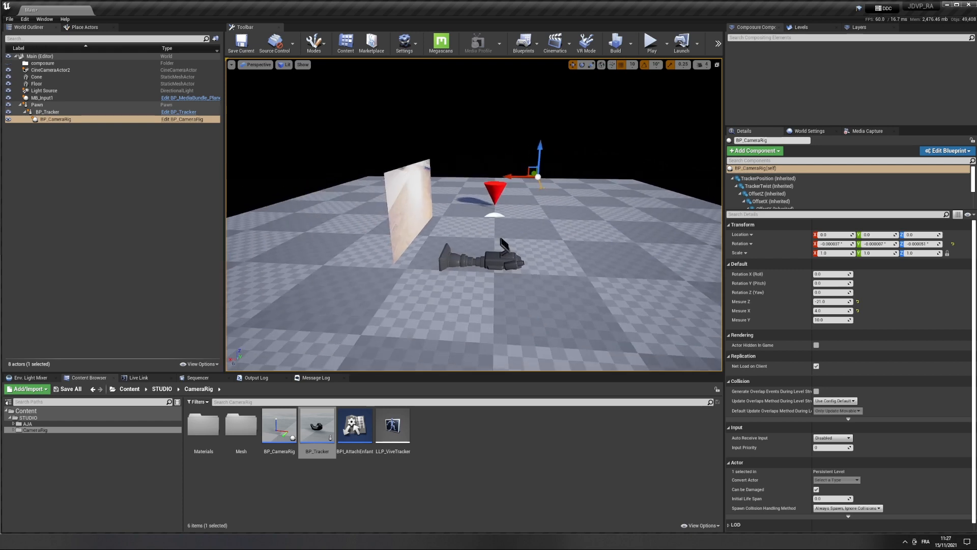
drag(48, 70, 60, 119)
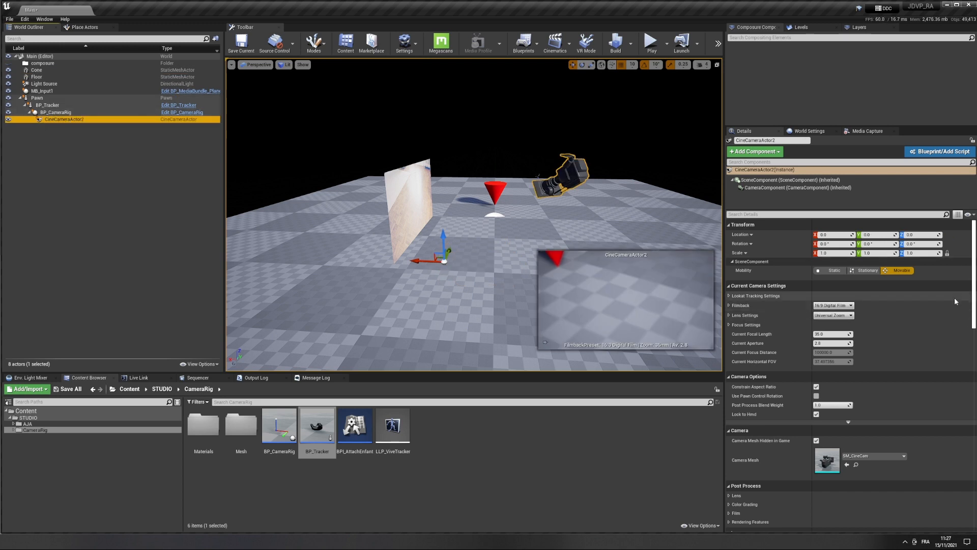
Step: Set BP_CameraRig's Mesure Y to 0 and check the rig's offset from the tracker to the camera lens
drag(499, 291, 557, 186)
middle_drag(416, 234, 417, 305)
drag(399, 243, 425, 213)
middle_drag(393, 253, 384, 224)
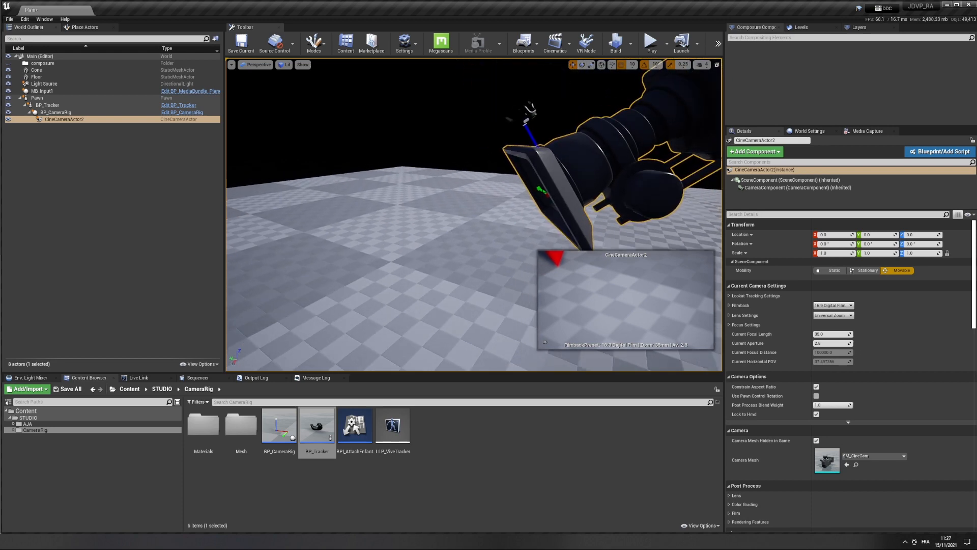
right_drag(504, 230, 598, 230)
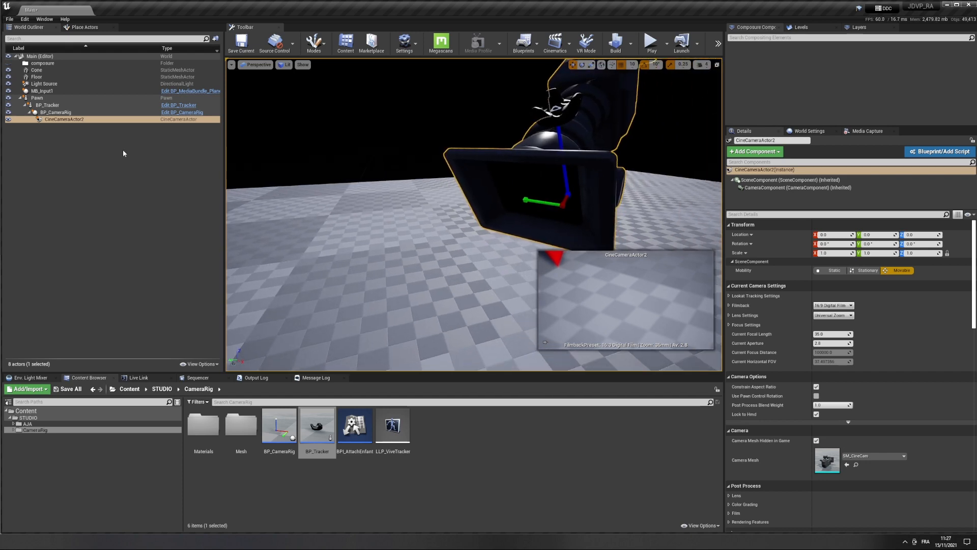
click(56, 112)
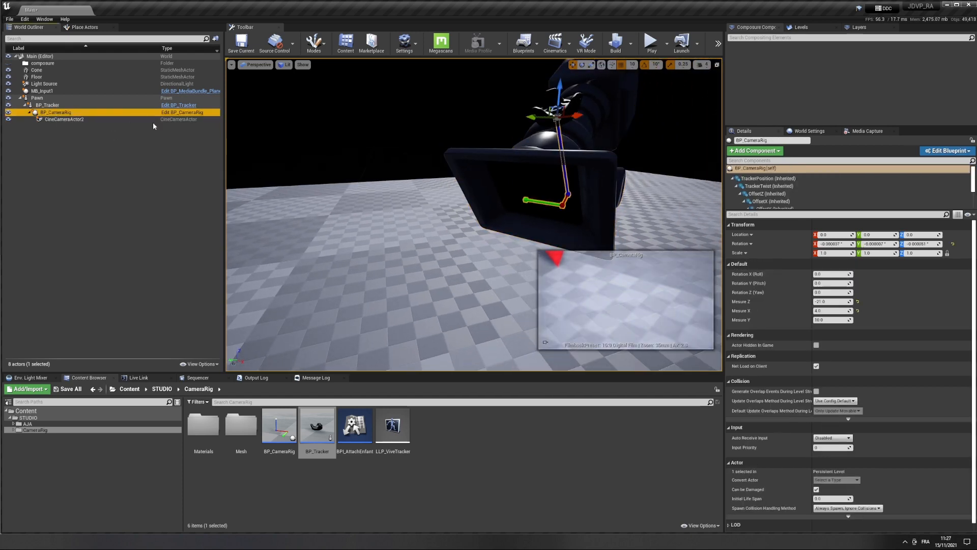
click(828, 320)
text(0)
key(Return)
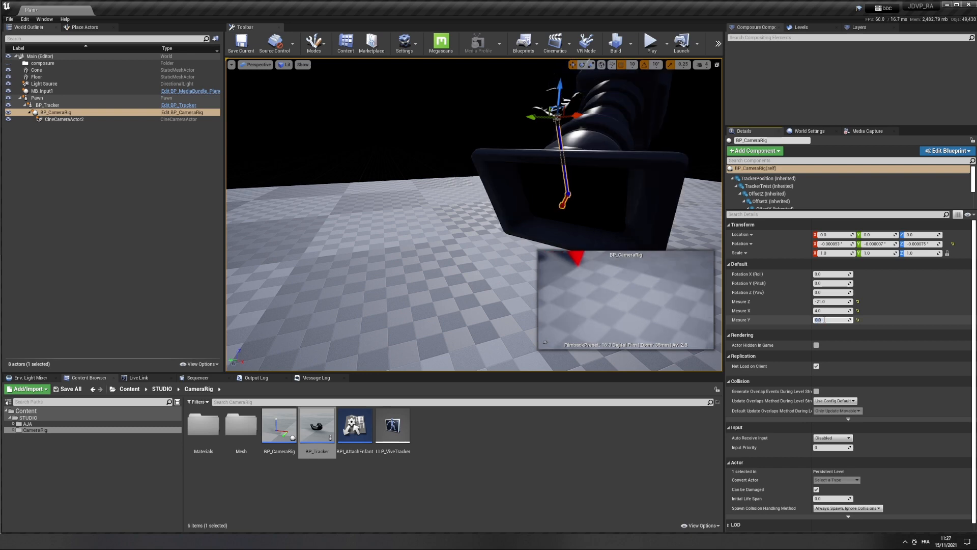
key(d)
right_drag(476, 297, 326, 294)
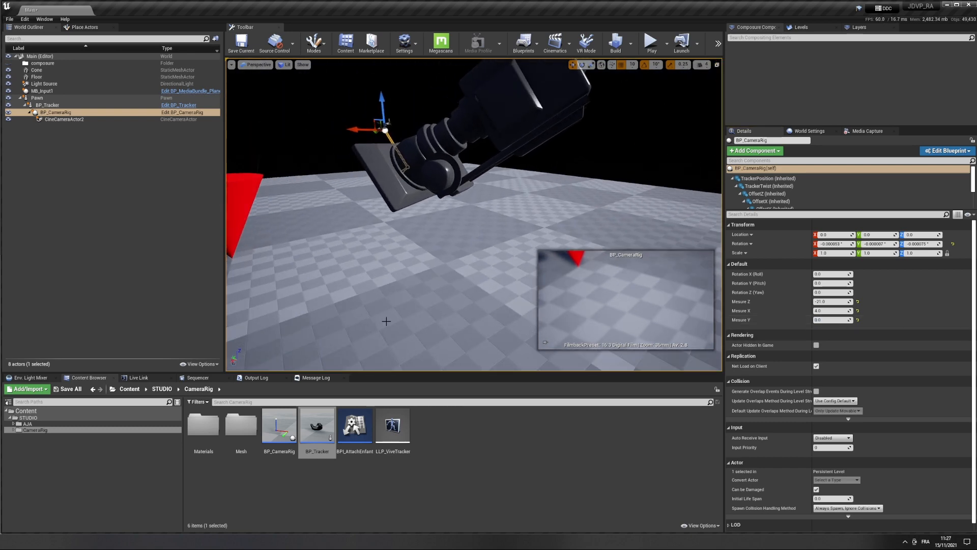
Step: Set CineCameraActor2's Current Focal Length to 20, with its Filmback and Focus Settings expanded
key(f)
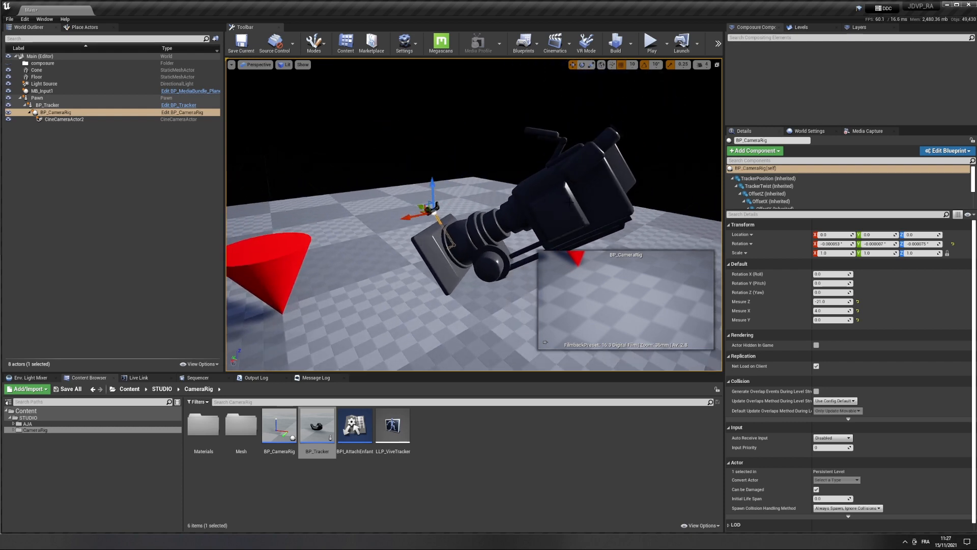
click(570, 203)
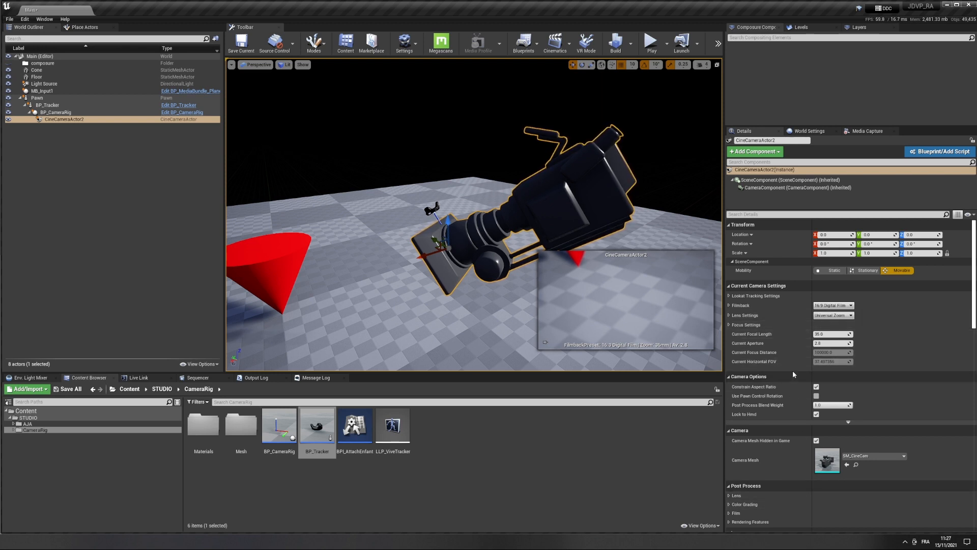
click(729, 306)
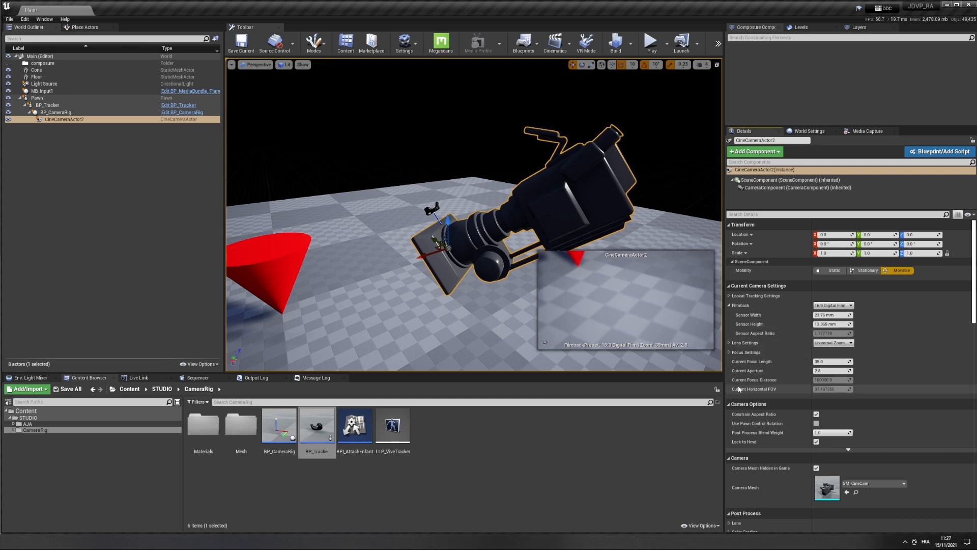
click(731, 352)
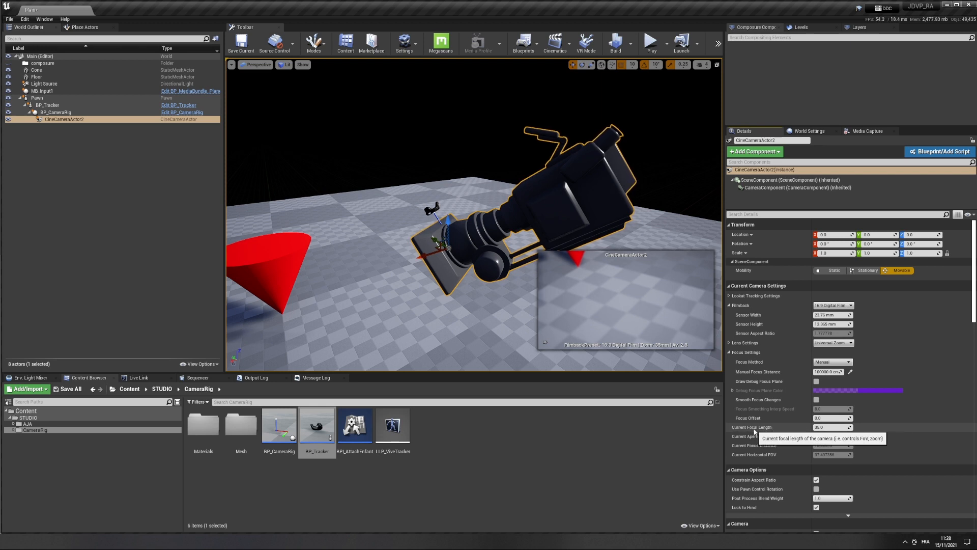
click(831, 427)
text(20)
key(Return)
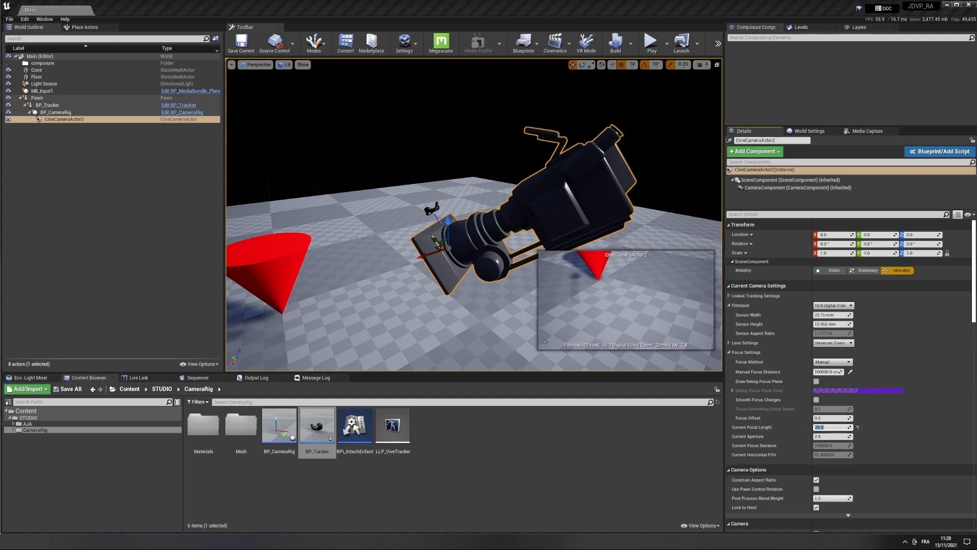
Step: Look up the effective sensor size in the URSA Mini Pro 4.6K G2 specification PDF in File Explorer, returning to the Unreal Editor
key(alt+Tab)
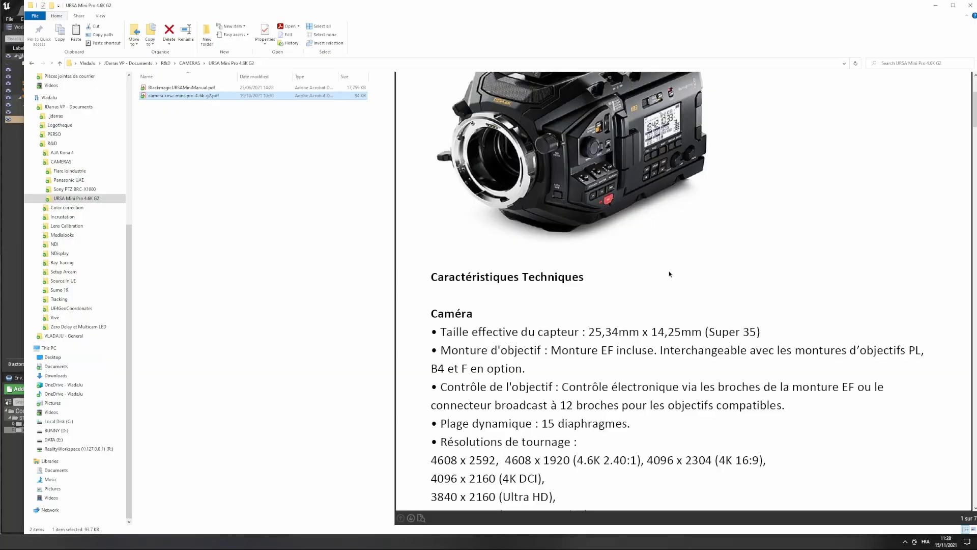
scroll(575, 282, up, 3)
scroll(575, 279, down, 5)
scroll(576, 281, up, 3)
key(alt+Tab)
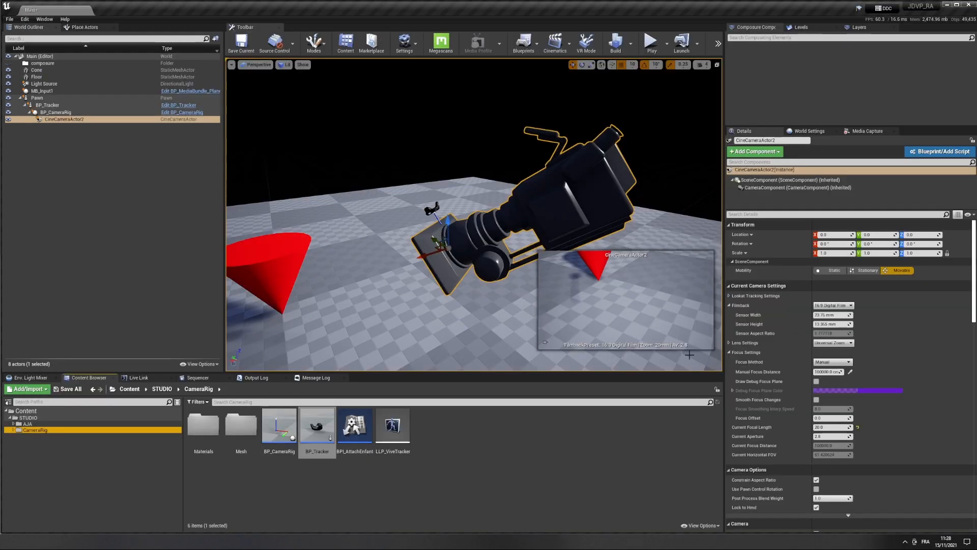
Step: Set CineCameraActor2's filmback Sensor Width to 25.34 mm and Sensor Height to 14.25 mm, checking the height against the camera specification PDF
click(822, 315)
text(2)
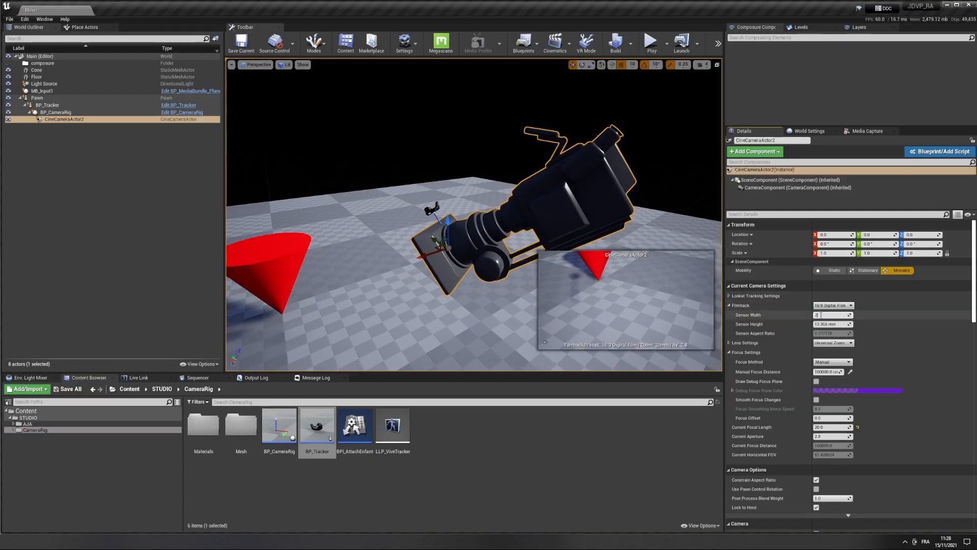
text(5.34)
key(Tab)
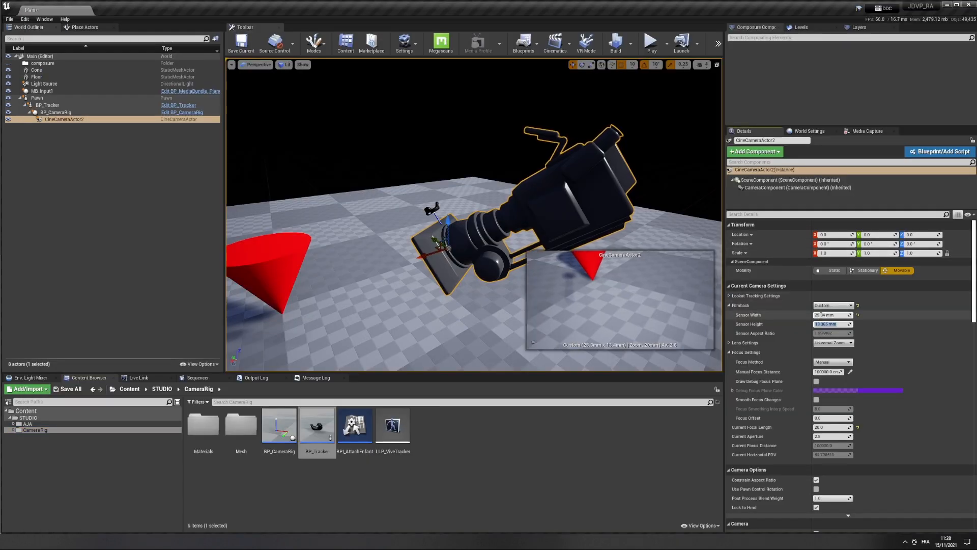
text(14.2)
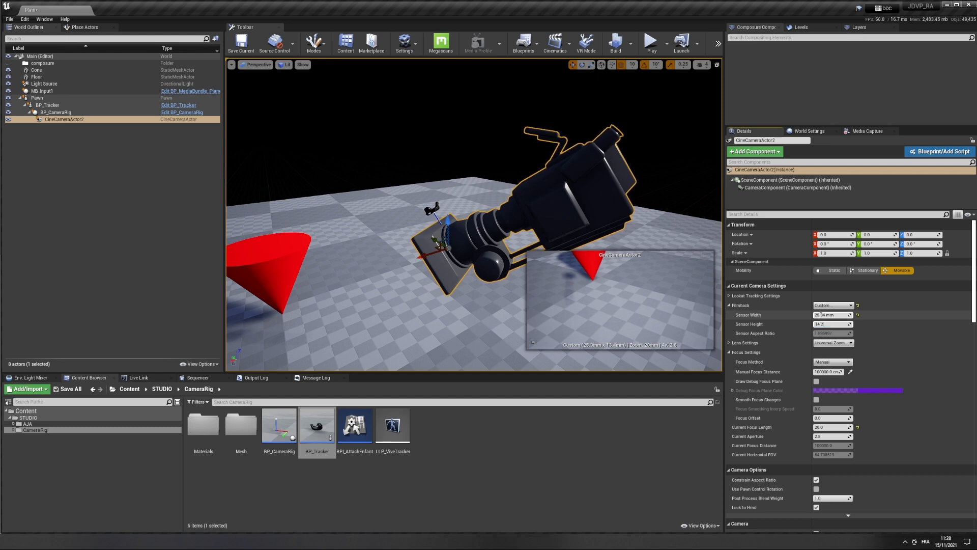
key(alt+Tab)
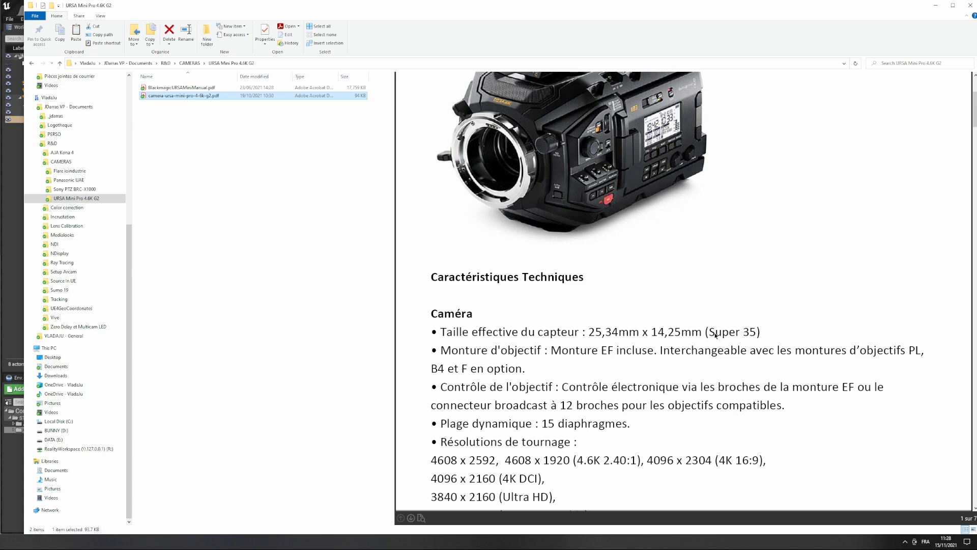
key(alt+Tab)
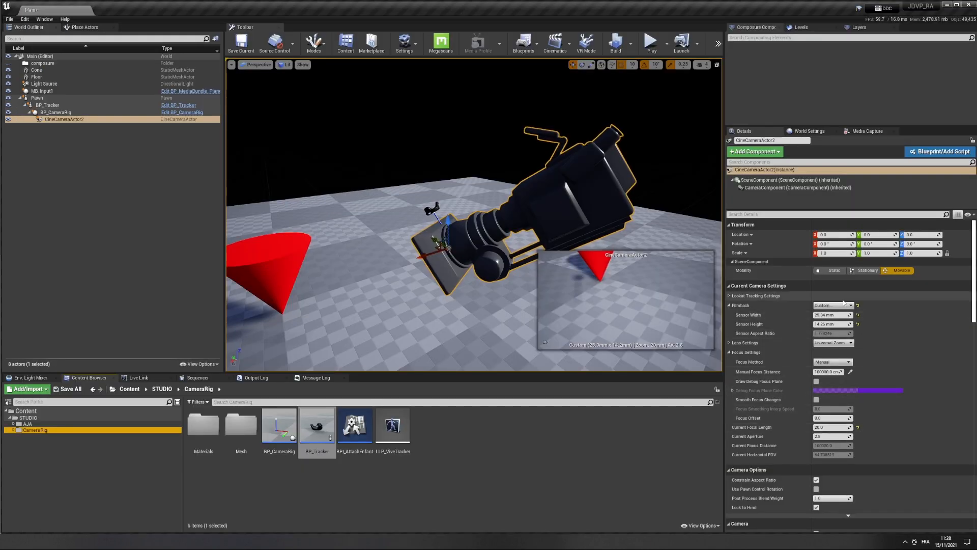
Step: Collapse CineCameraActor2's Filmback and Focus Settings and examine the camera together with the live video plane and the red cone
click(754, 430)
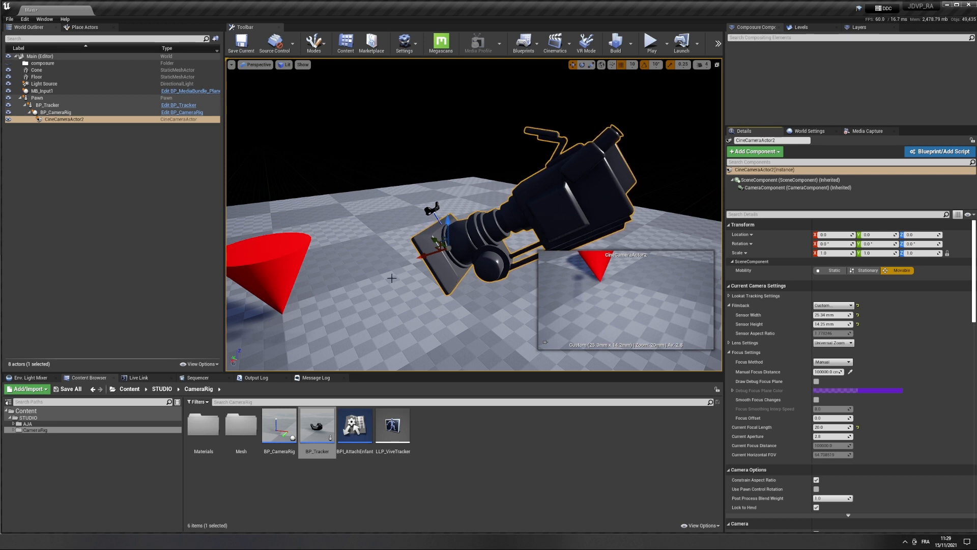
mouse_move(392, 278)
right_down()
mouse_move(408, 301)
mouse_move(448, 285)
mouse_move(361, 282)
mouse_move(392, 278)
right_up()
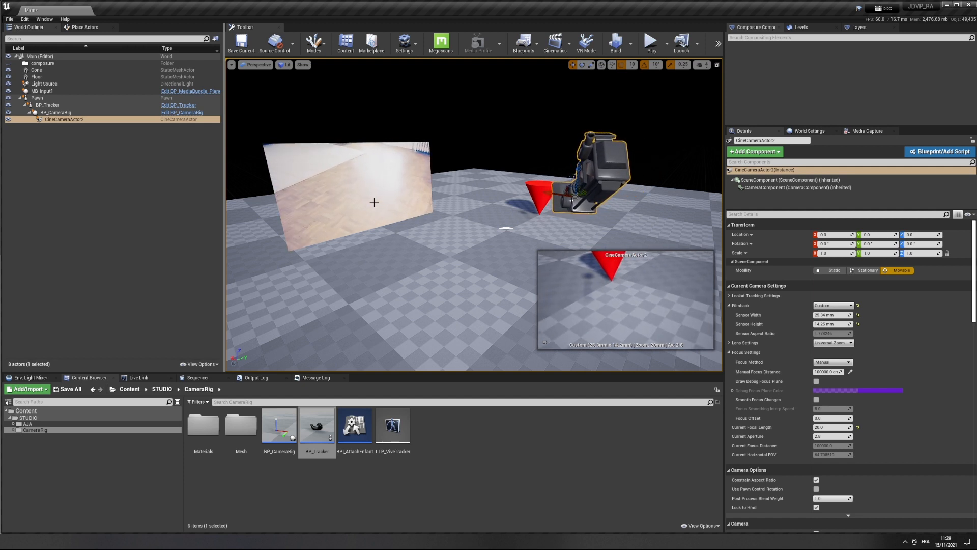
click(730, 306)
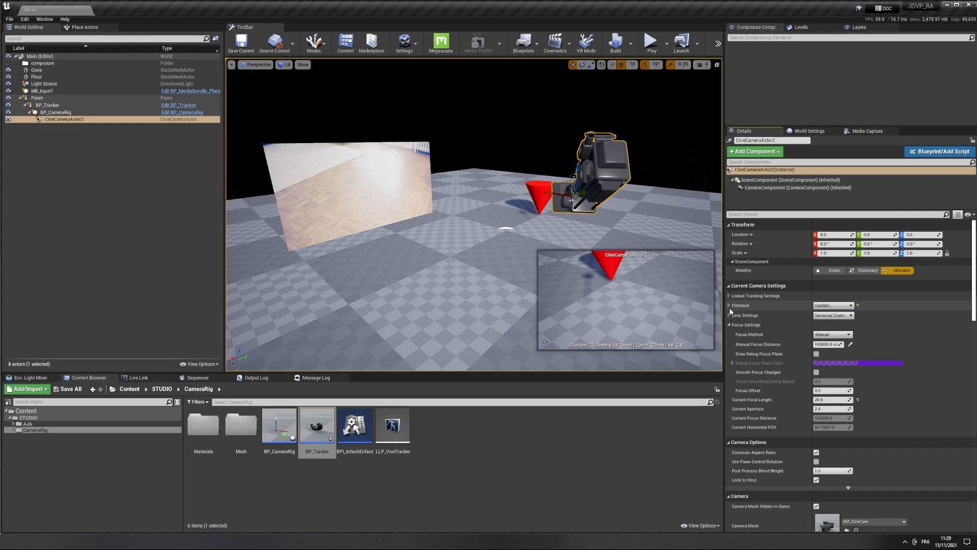
click(730, 325)
scroll(494, 314, up, 2)
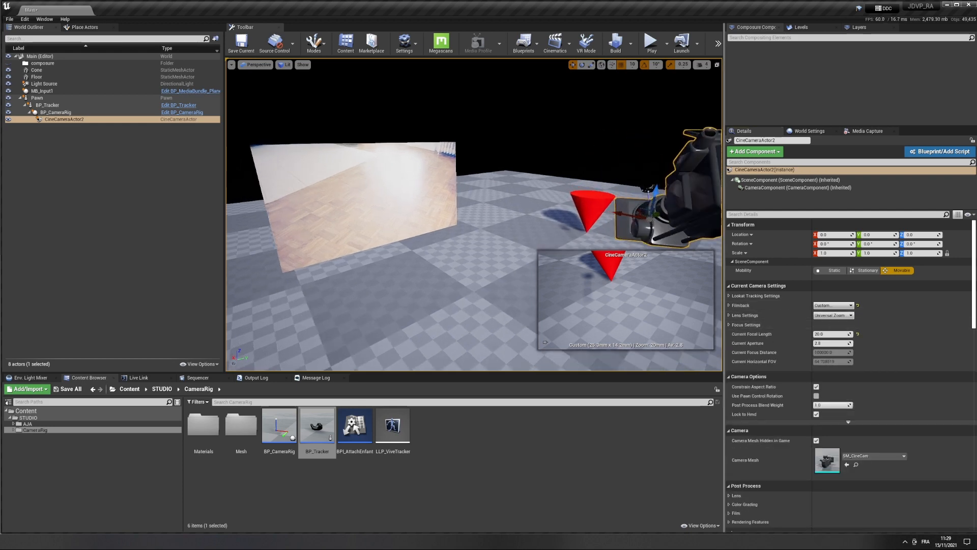
right_drag(494, 314, 470, 318)
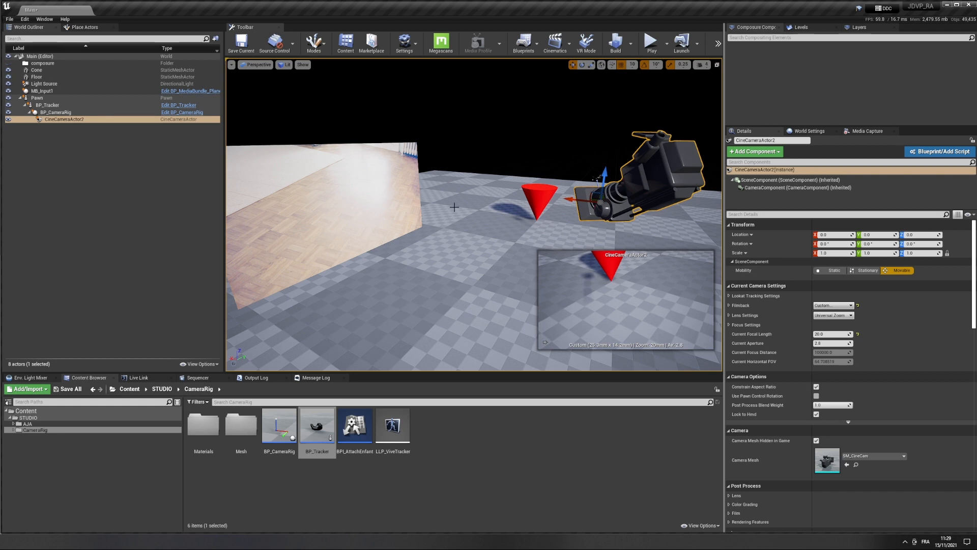
Step: Find the Cone shape among the placeable actors and place one on the floor in front of the red cone
click(539, 199)
click(79, 27)
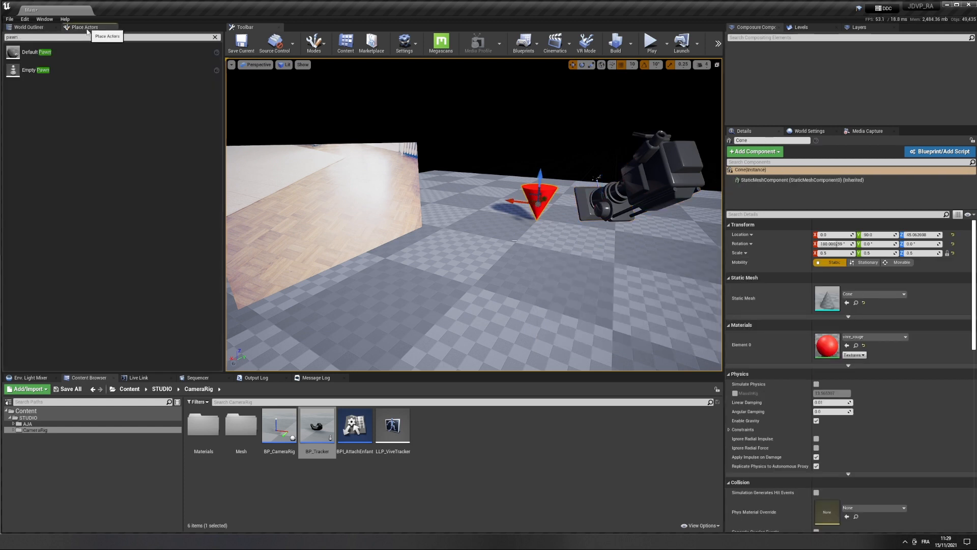
click(30, 38)
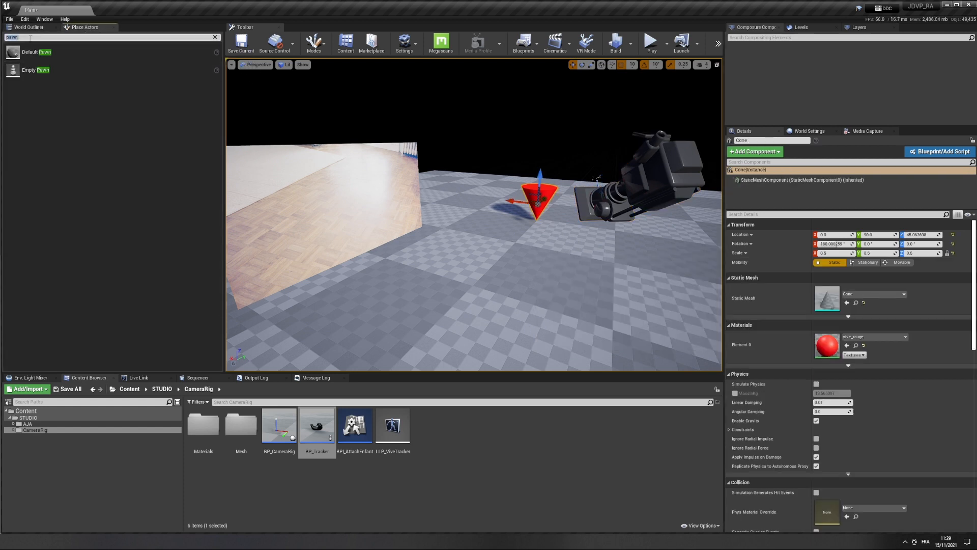
text(cone)
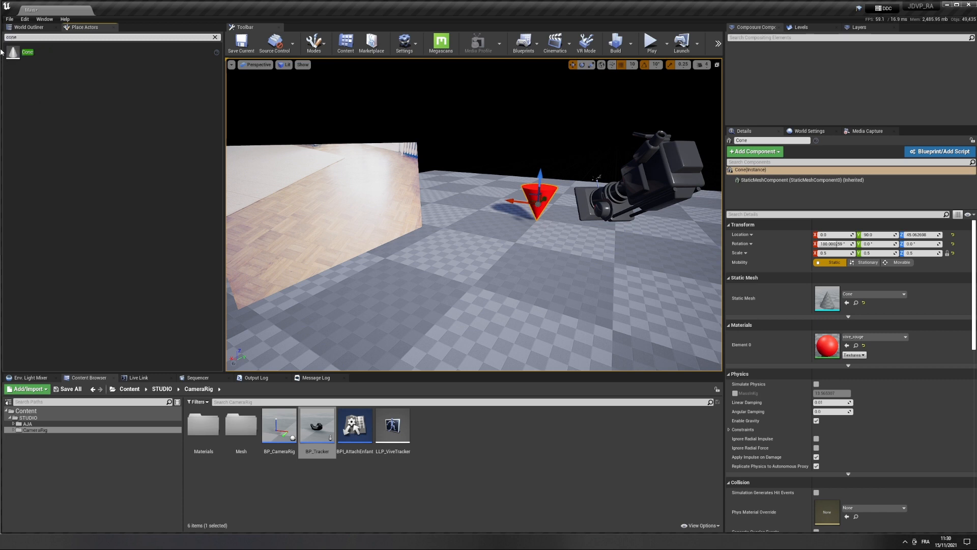
drag(10, 51, 506, 246)
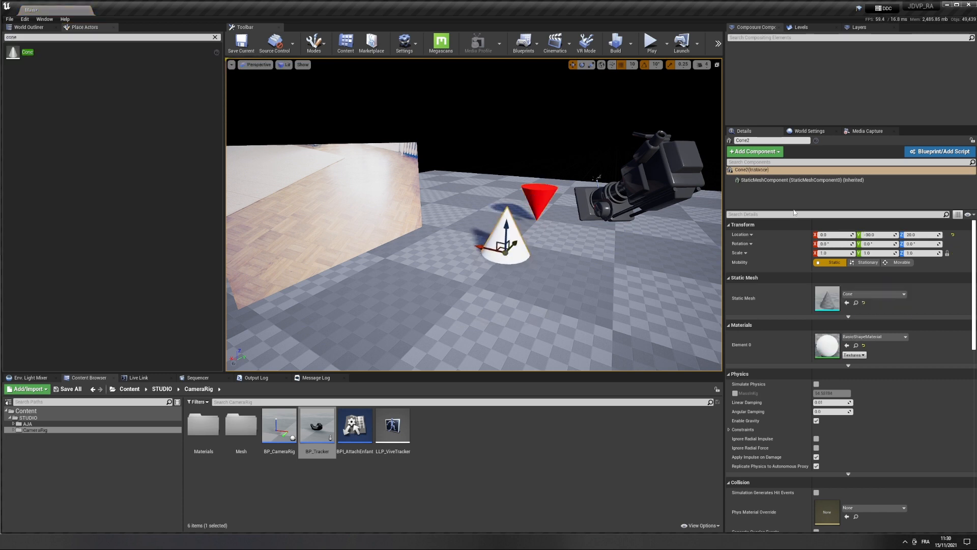
Step: Turn the new white cone upside down and raise it above the floor
key(e)
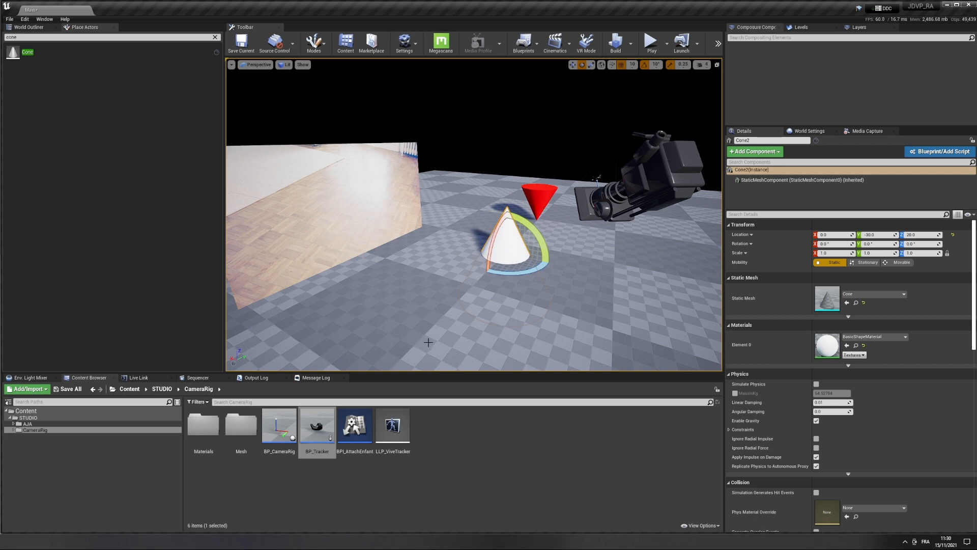
drag(546, 238, 549, 299)
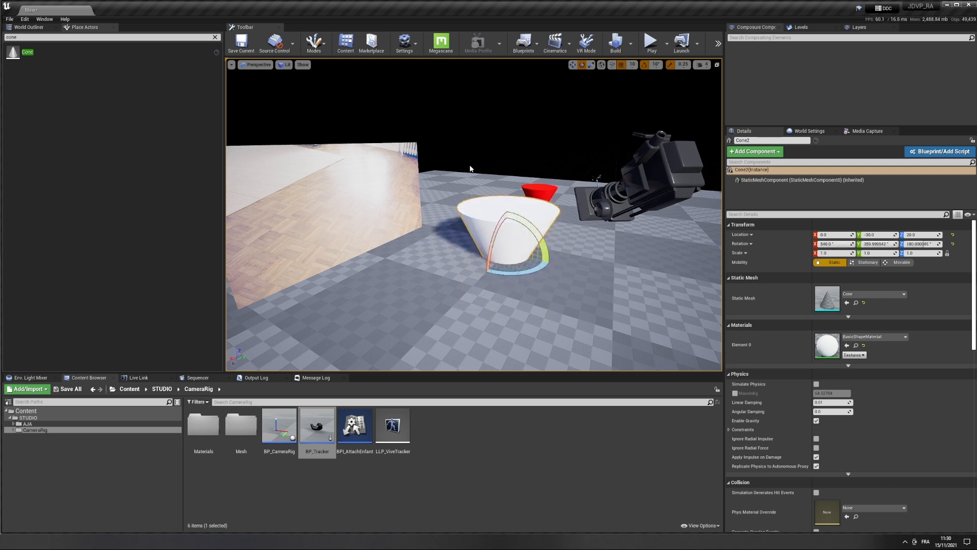
key(w)
mouse_move(507, 226)
mouse_down()
mouse_move(503, 137)
mouse_move(515, 240)
mouse_up()
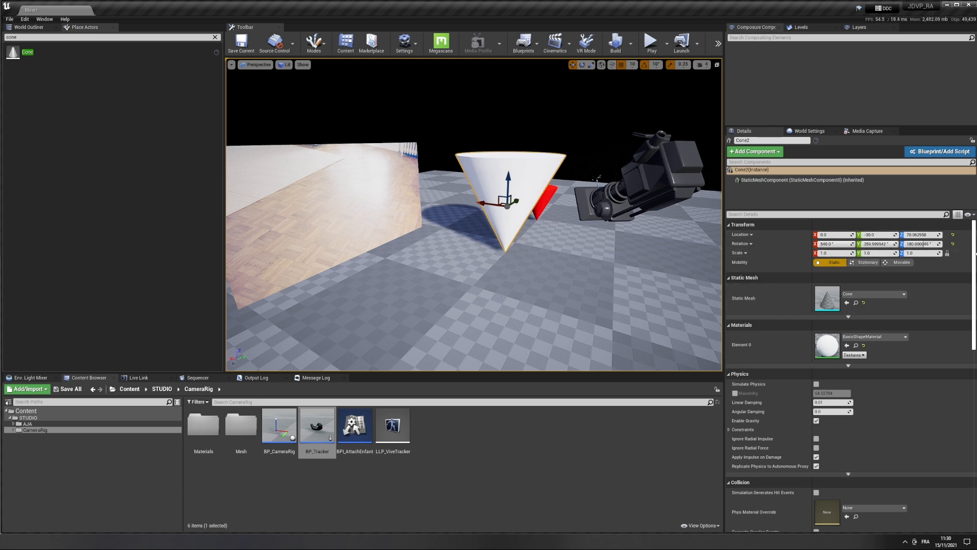
Step: Scale the white cone uniformly to 0.5 and snap its tip down to the floor
click(840, 253)
text(5)
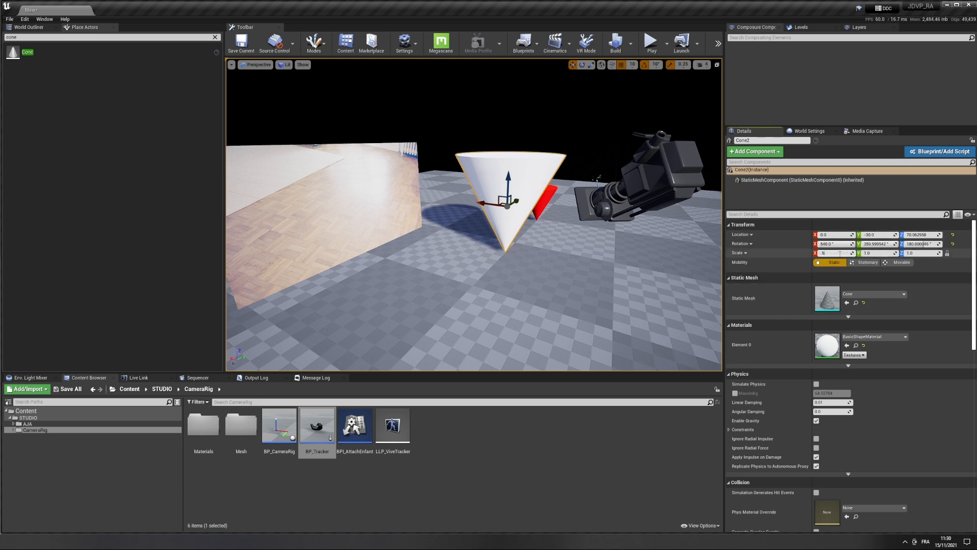
key(Return)
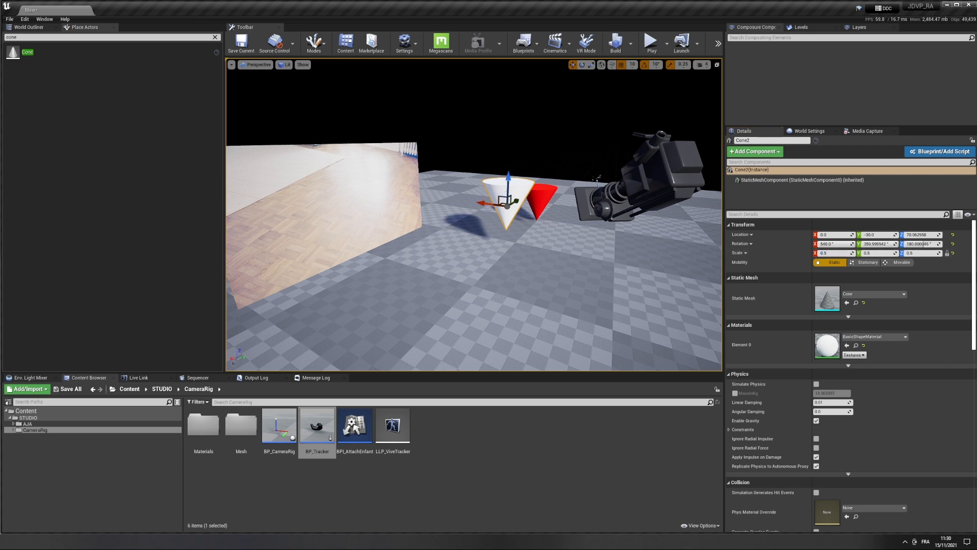
key(End)
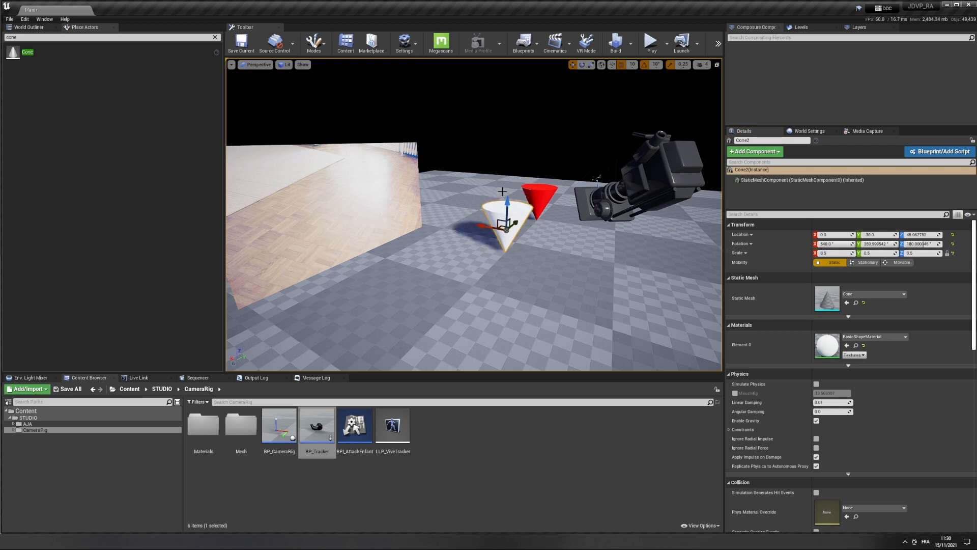
Step: Delete the white cone and apply the vive_rouge material from CameraRig's Materials folder to the original cone
click(13, 430)
click(37, 436)
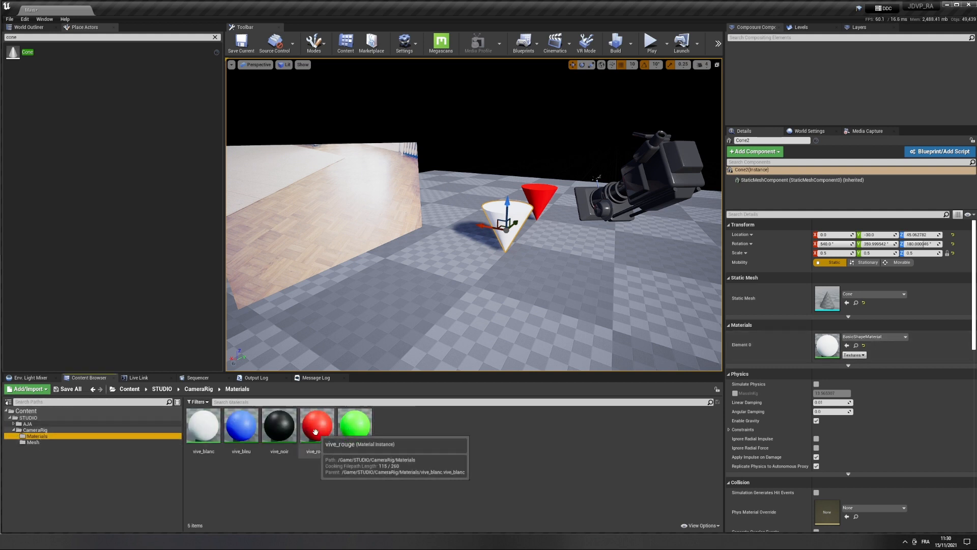
click(496, 210)
key(Delete)
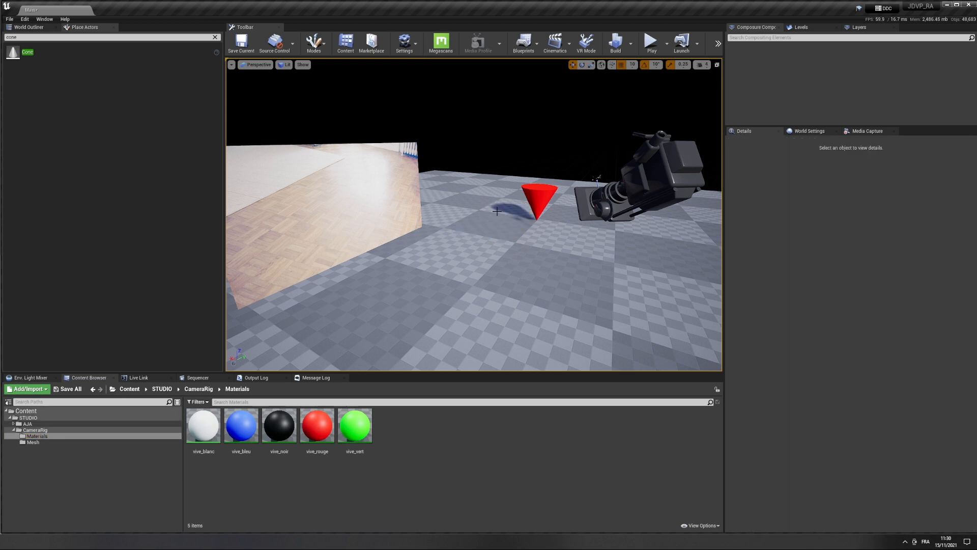
click(537, 199)
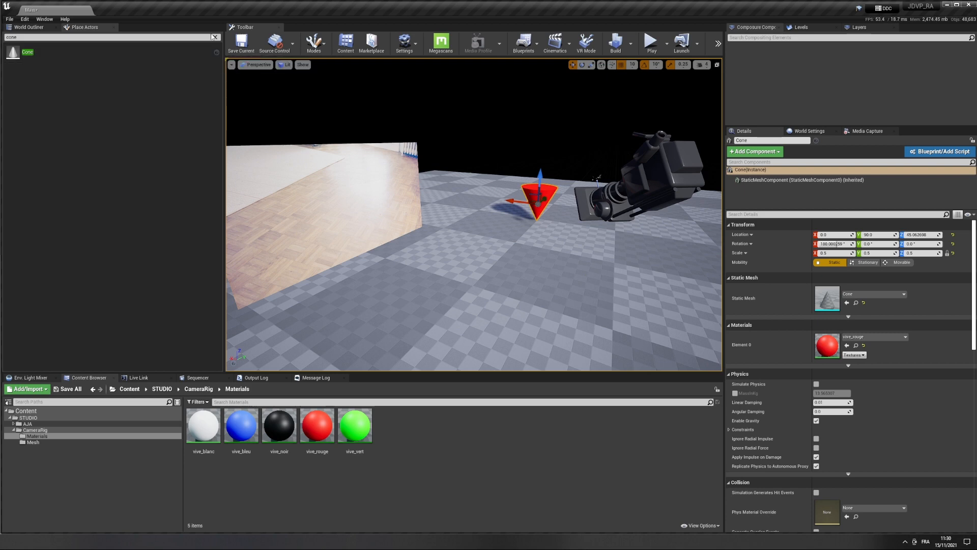
Step: Search the plugin list for "composure" and then "lens" to check whether the compositing and lens distortion plugins are enabled
click(82, 27)
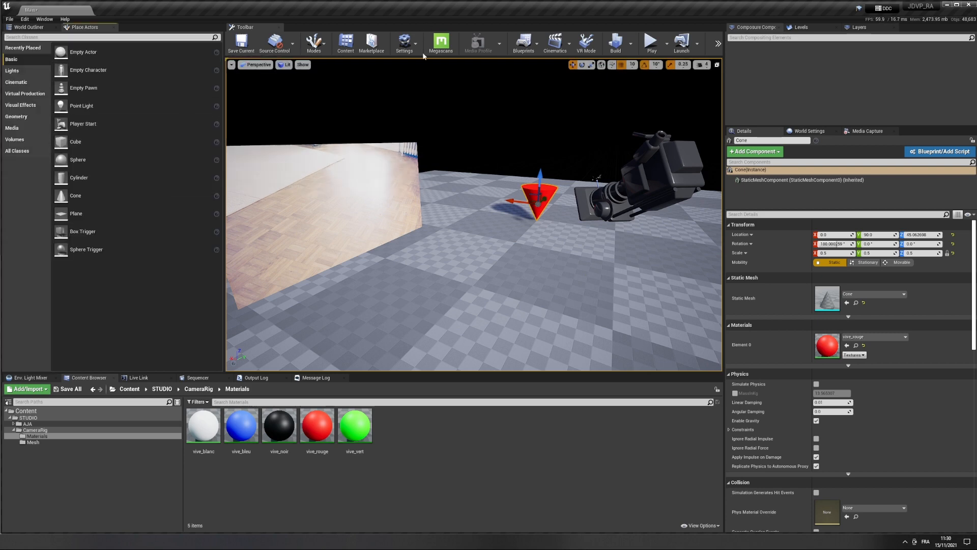
click(409, 45)
click(421, 82)
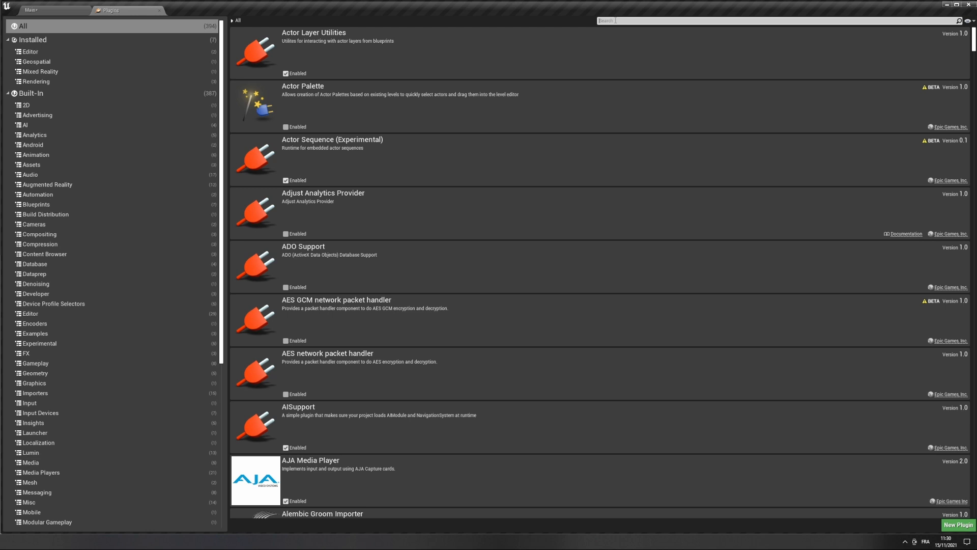
click(616, 20)
text(composu)
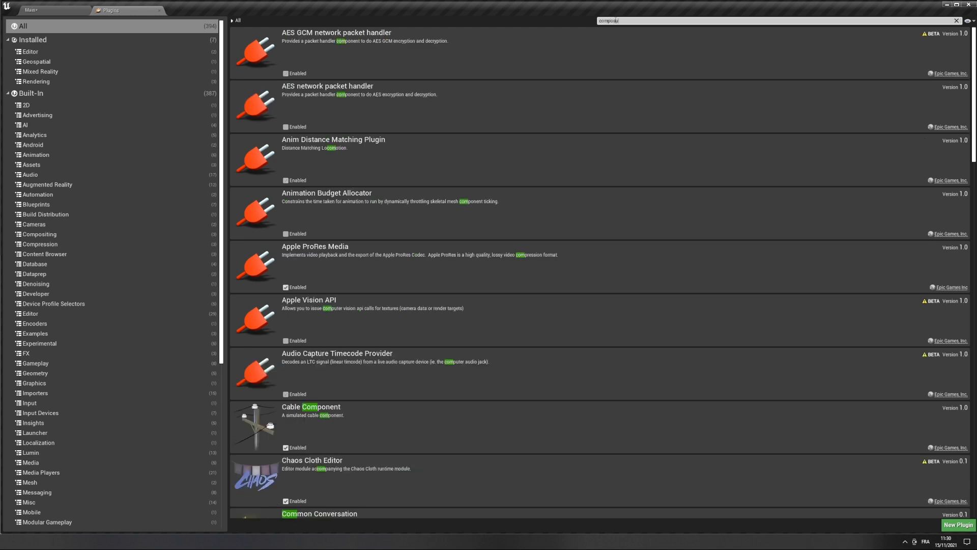
text(re)
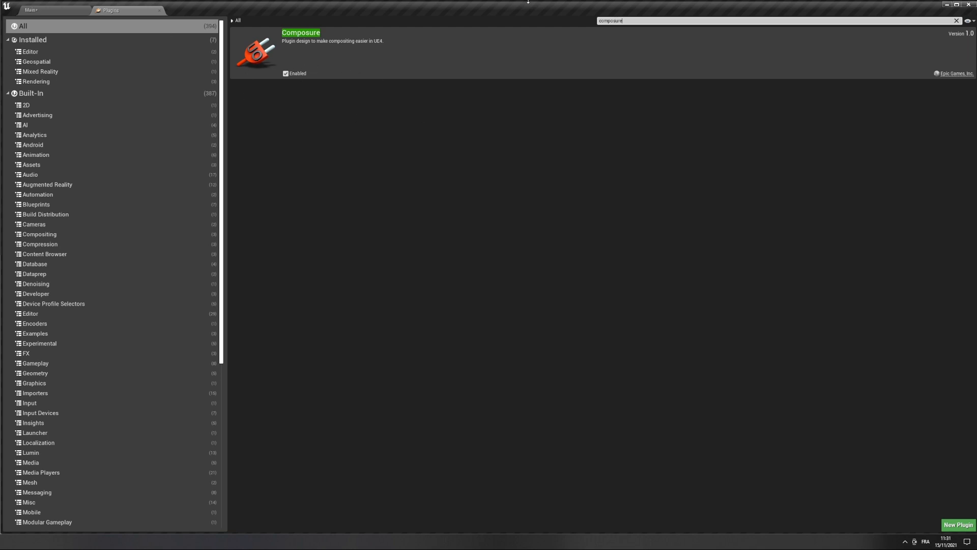
drag(627, 21, 570, 22)
text(lens)
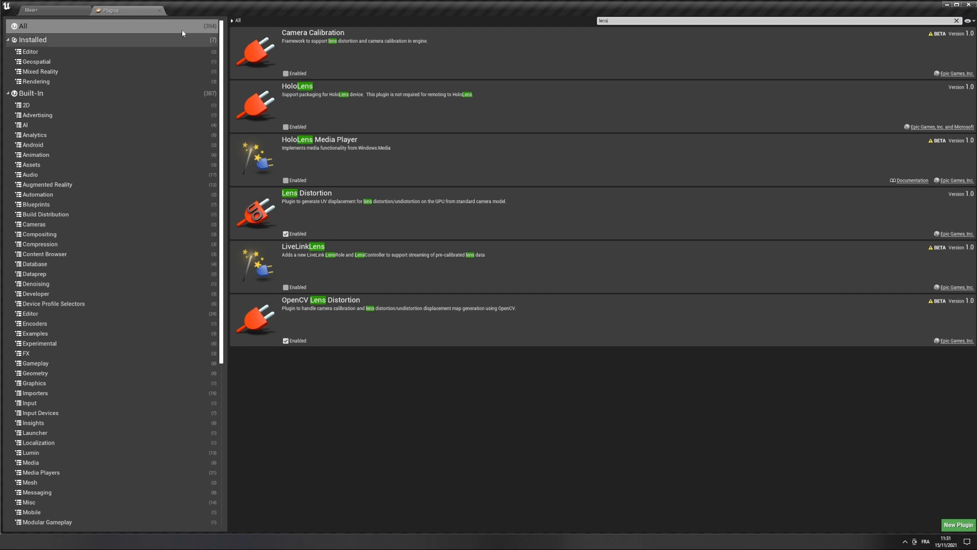
Step: Search the project settings for "alpha" and set alpha channel support in post processing to Linear color space only
click(159, 10)
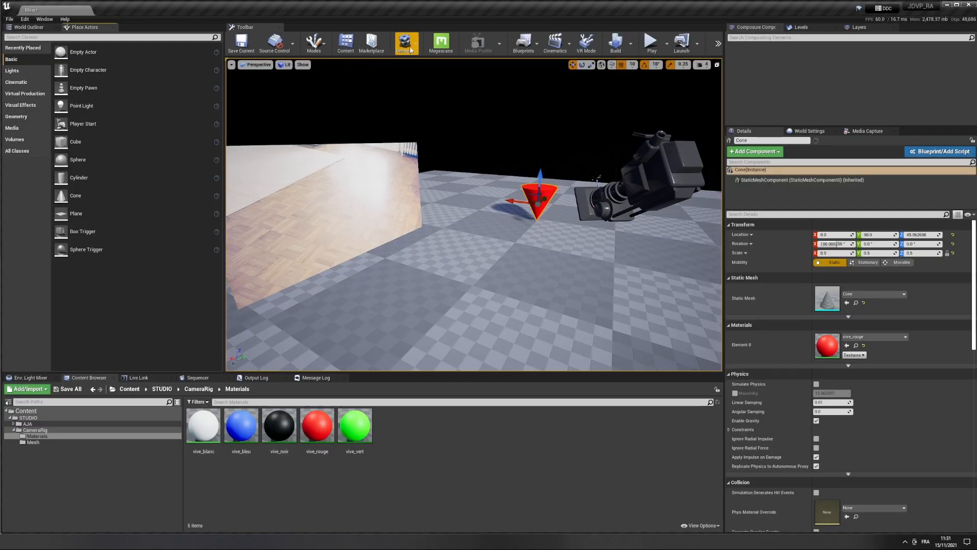
click(405, 43)
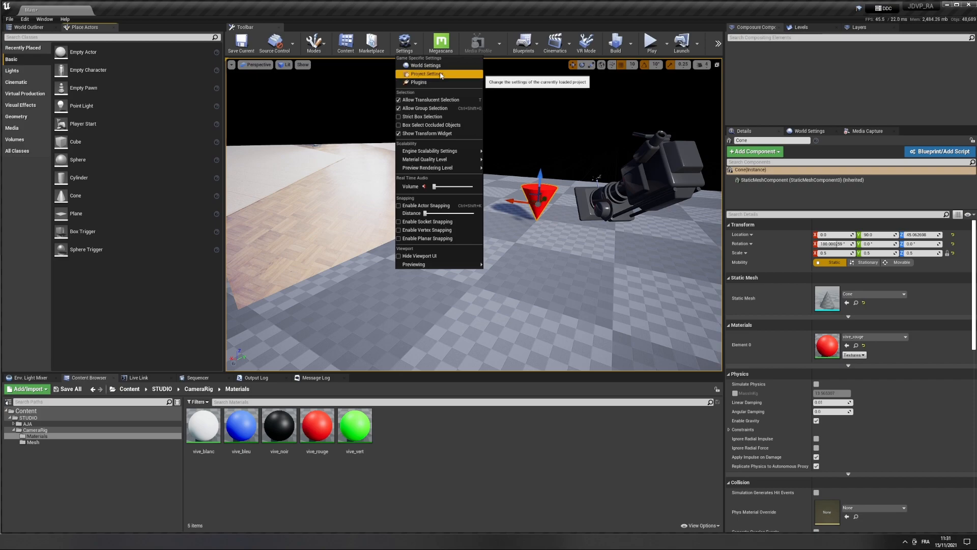
click(474, 73)
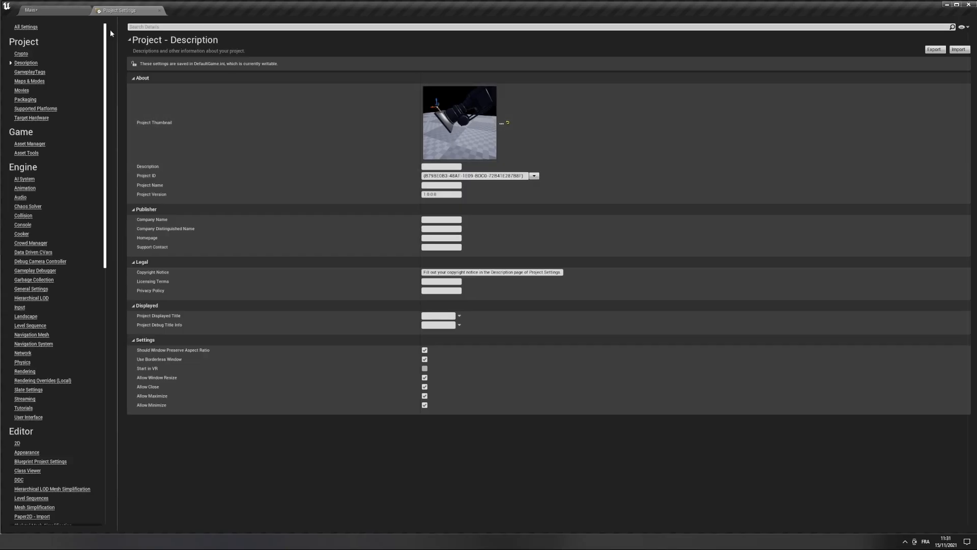
click(149, 27)
text(a)
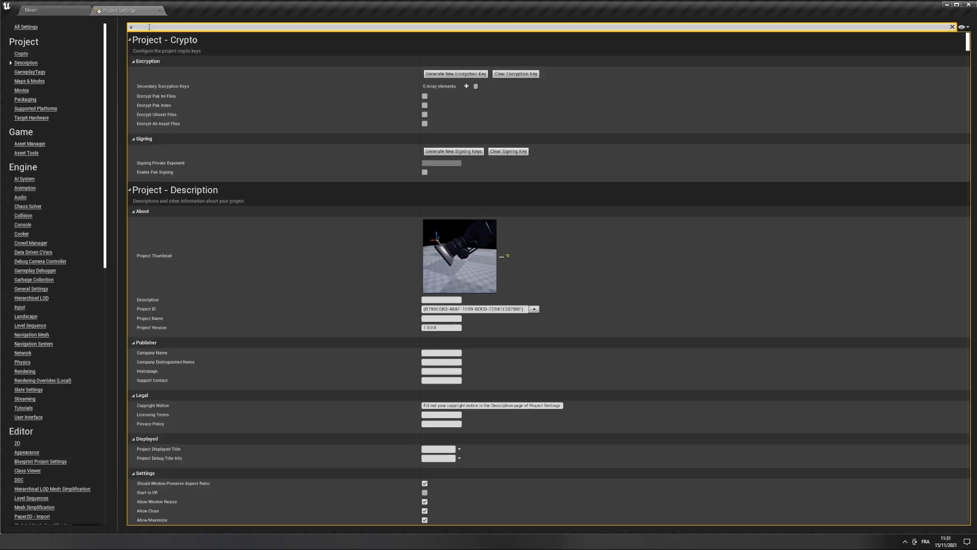
text(lpha)
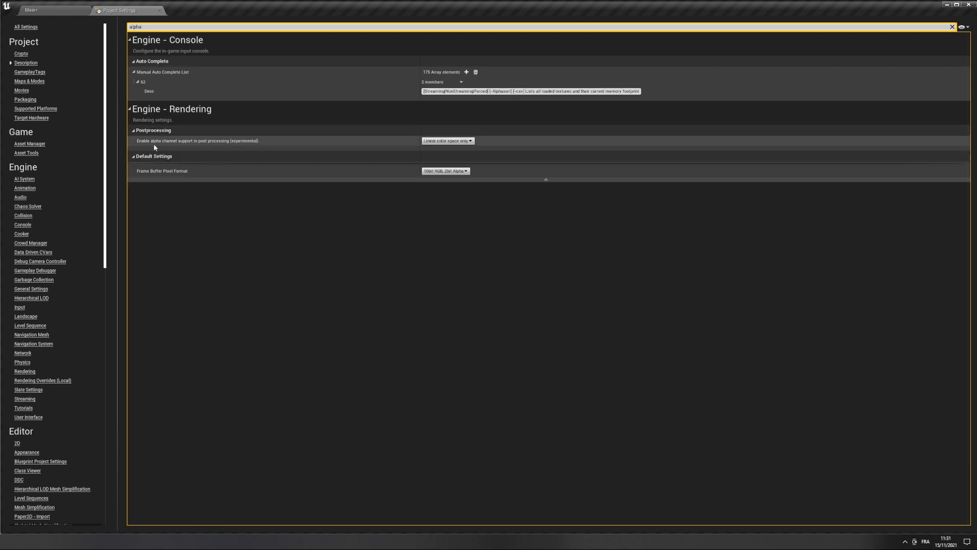
click(448, 141)
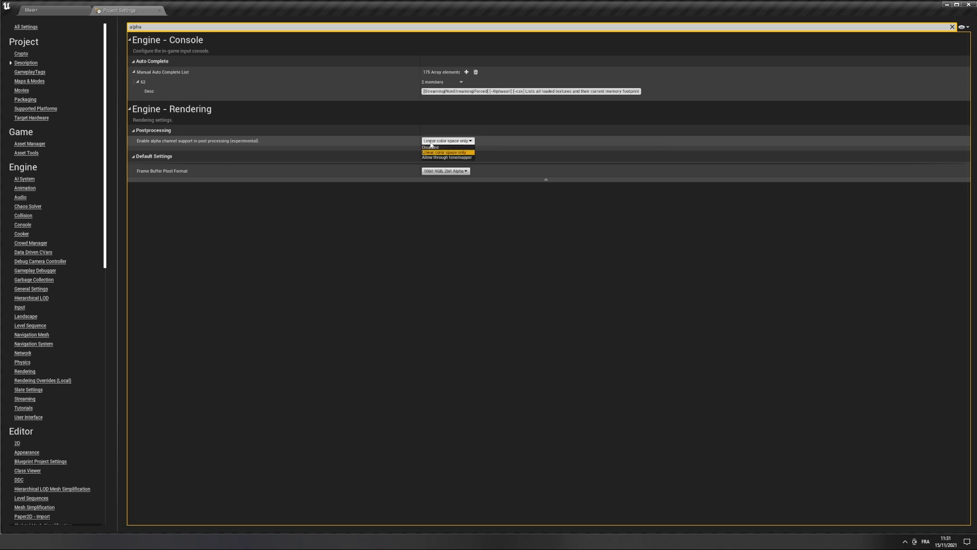
click(426, 152)
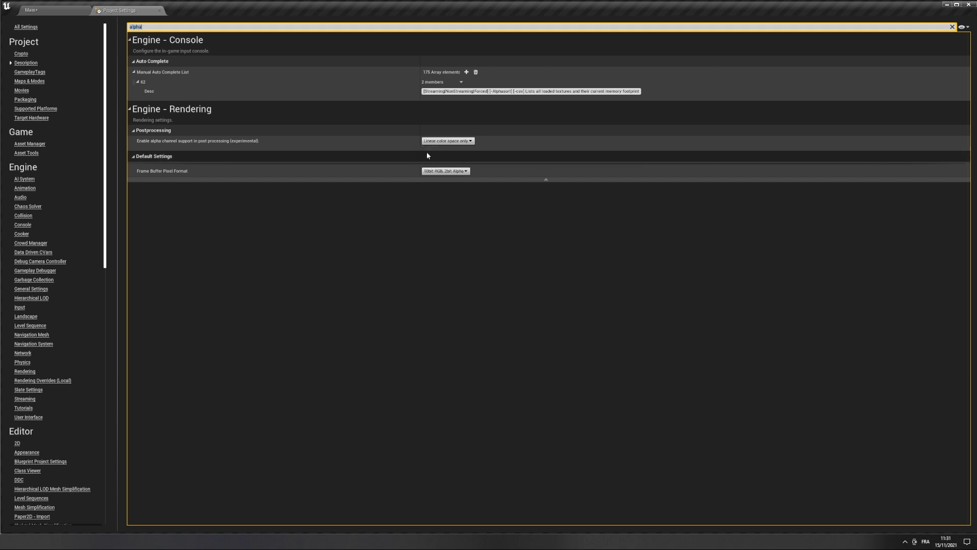
click(160, 11)
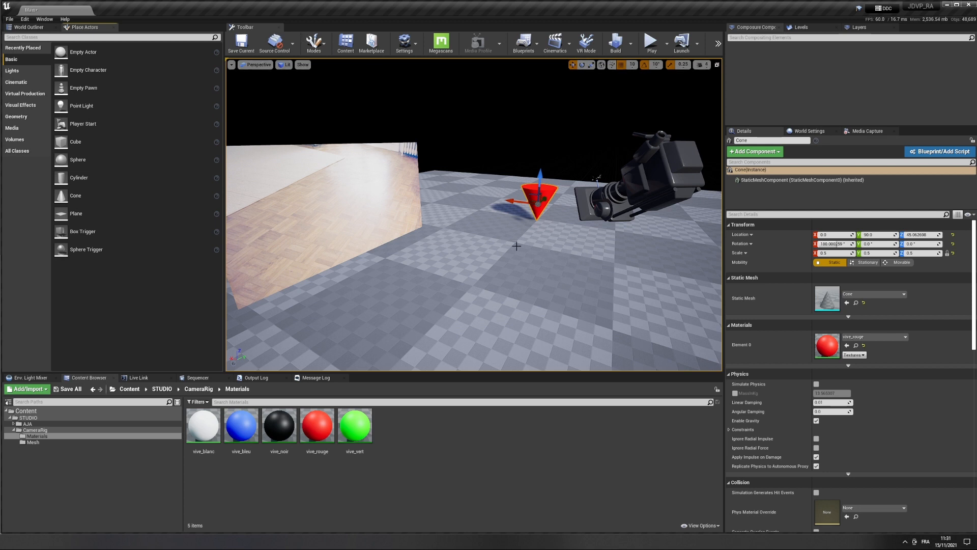
Step: Bring up the Composure Compositing panel and make it taller
drag(517, 246, 407, 300)
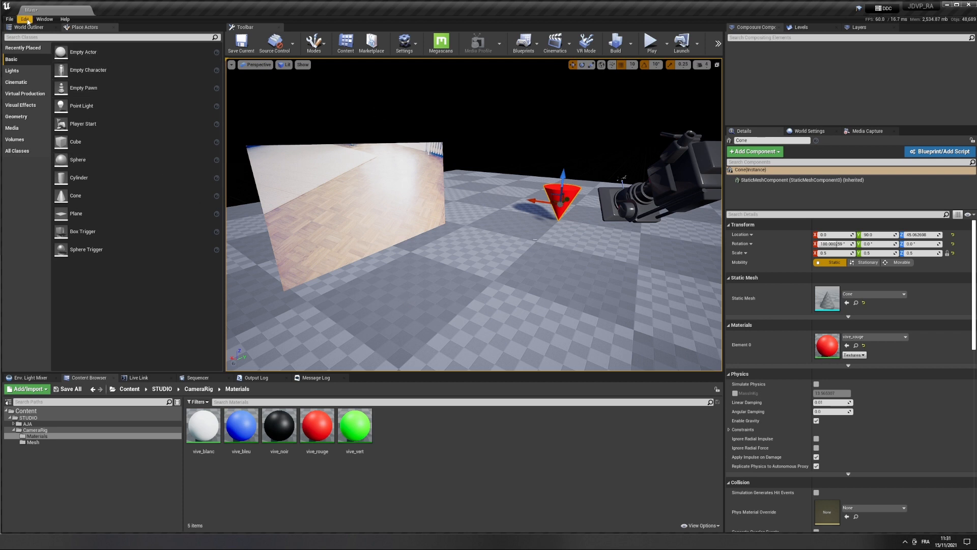
click(43, 19)
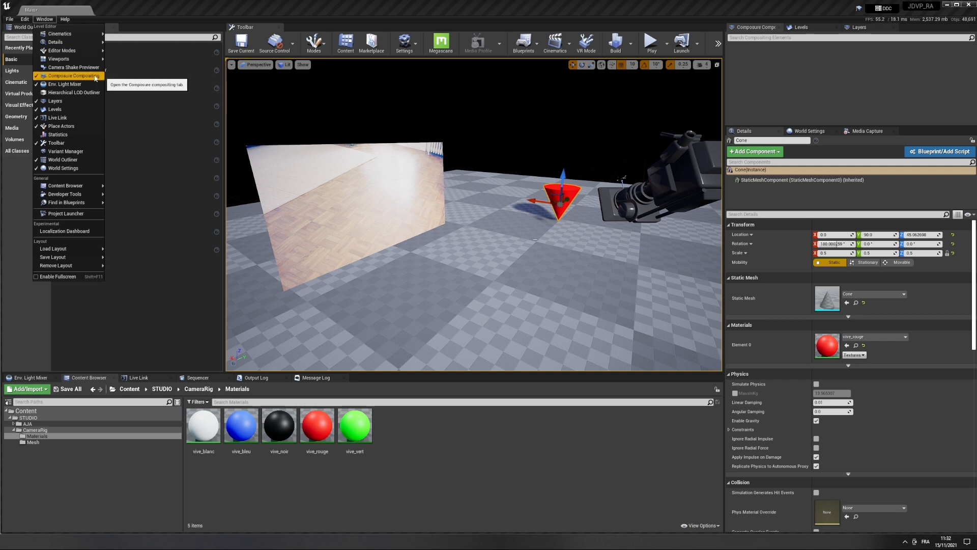
click(94, 77)
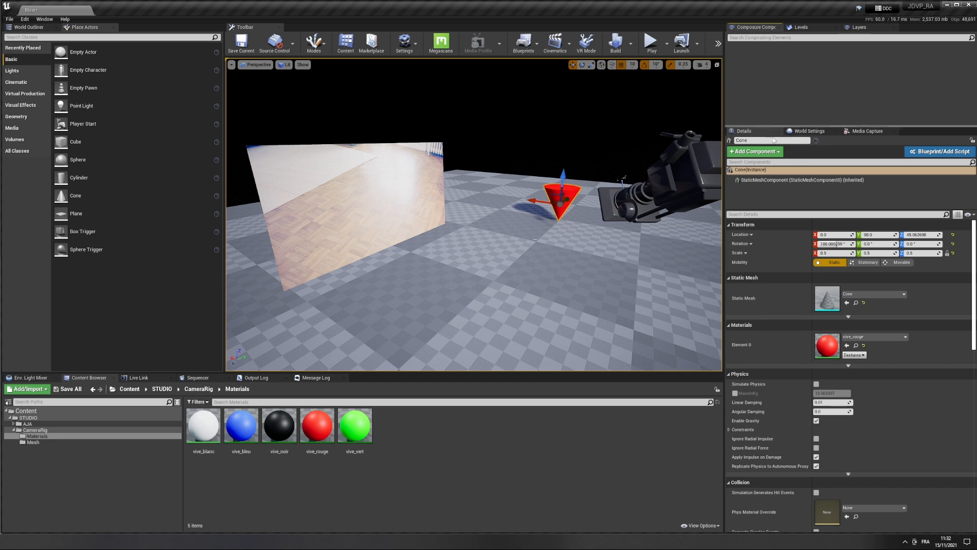
drag(760, 126, 760, 189)
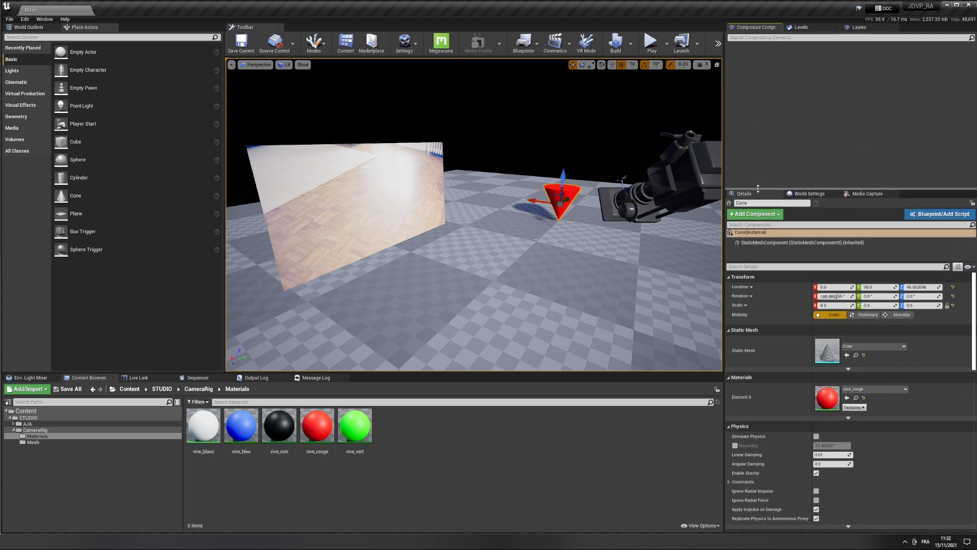
Step: Show the World Outliner, then narrow it and its Label column
click(18, 28)
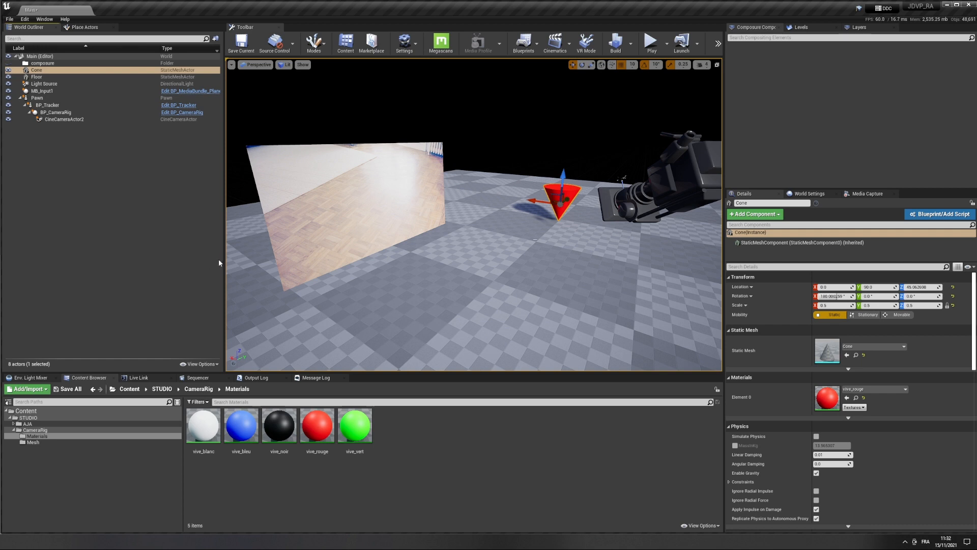
drag(225, 263, 205, 265)
drag(145, 48, 114, 47)
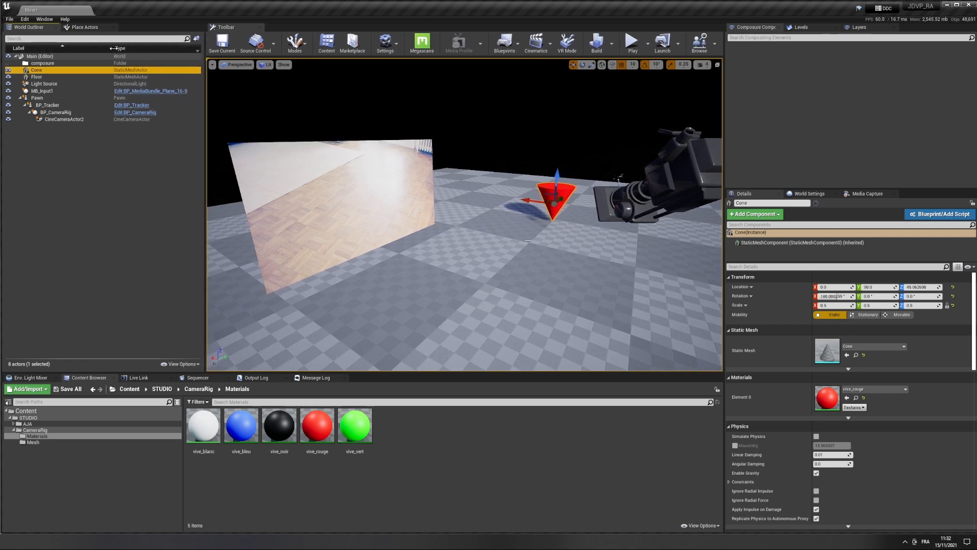
Step: Create a new comp from the Empty Comp Shot class and name it Master
right_click(777, 80)
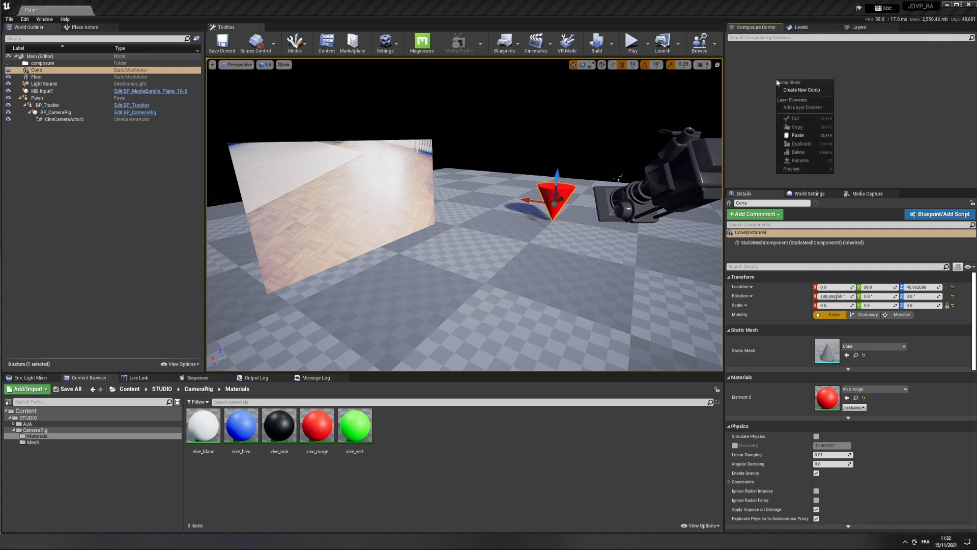
click(814, 90)
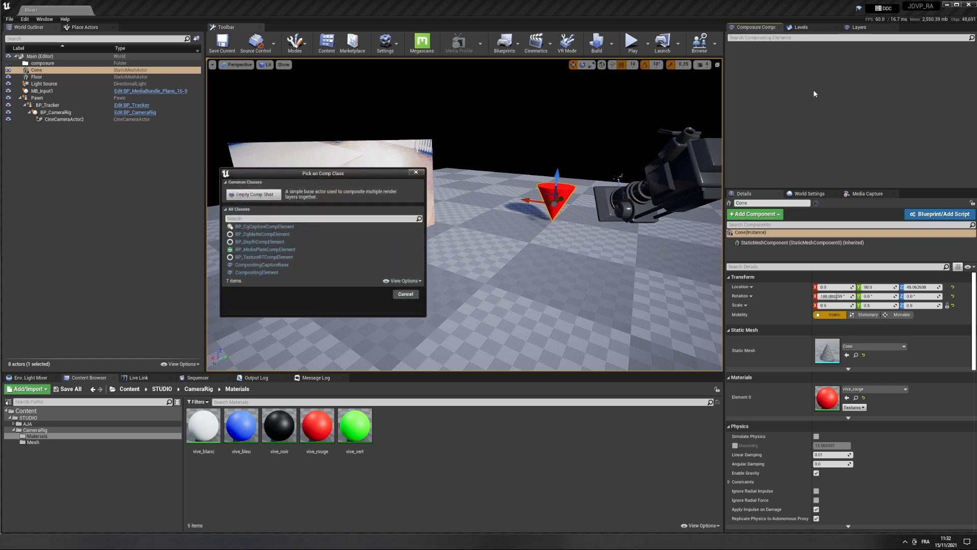
click(245, 199)
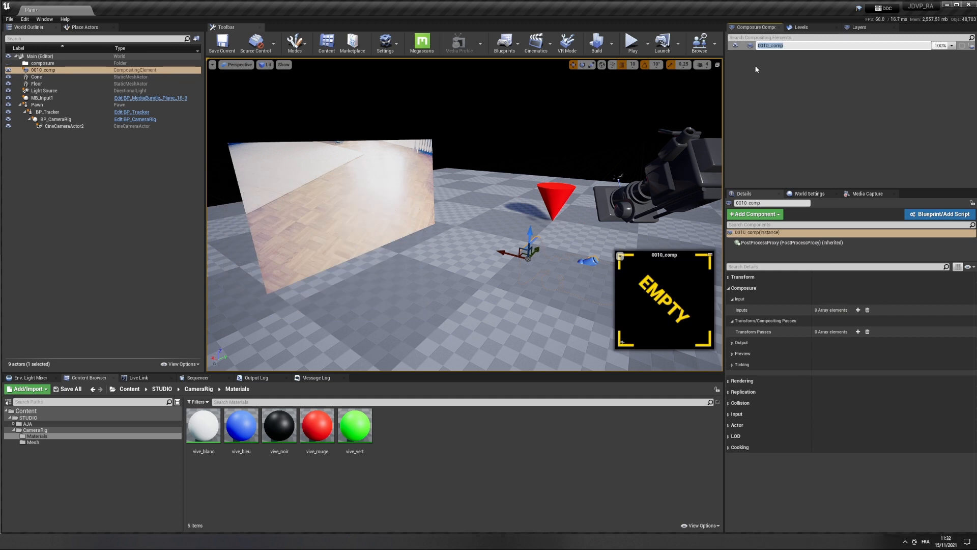
text(Master)
key(Return)
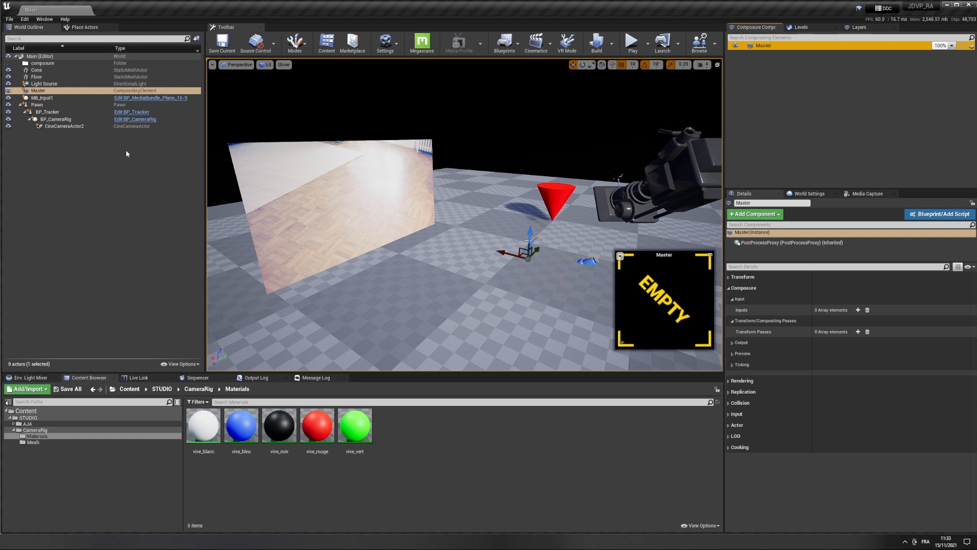
Step: Move the Master comp into the composure folder and turn off the folder's visibility in the level
click(43, 92)
drag(43, 93, 44, 65)
click(8, 63)
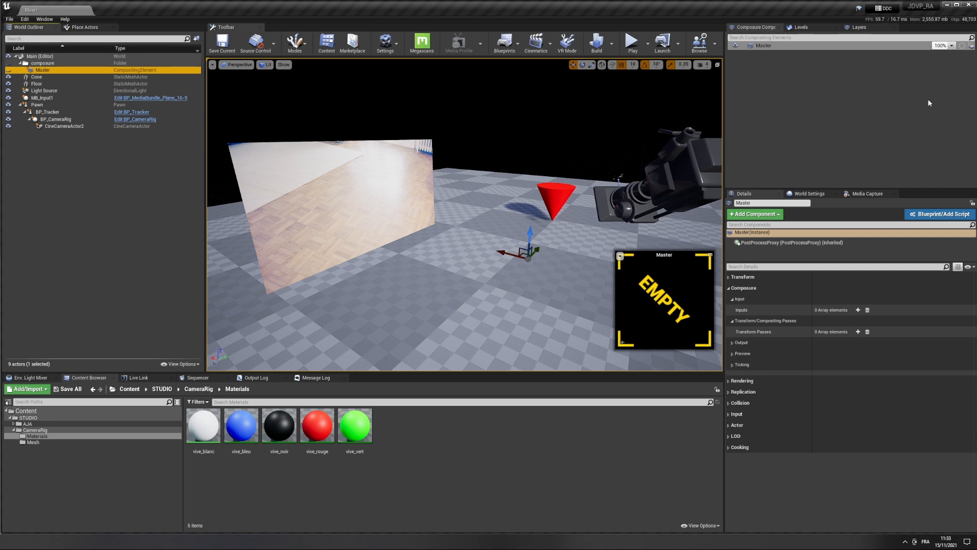
click(780, 113)
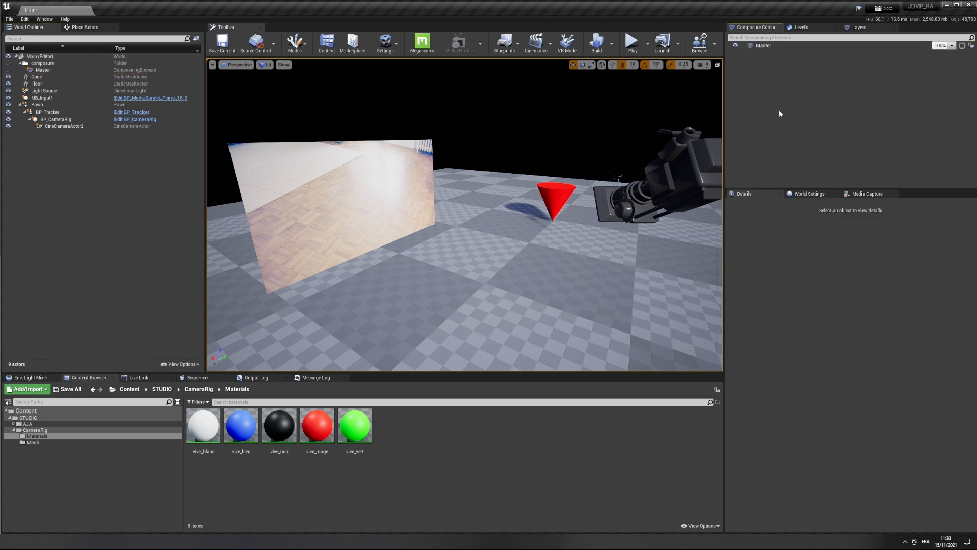
Step: Add a Media Plate layer element named URSA under Master and move it into the composure folder
click(762, 48)
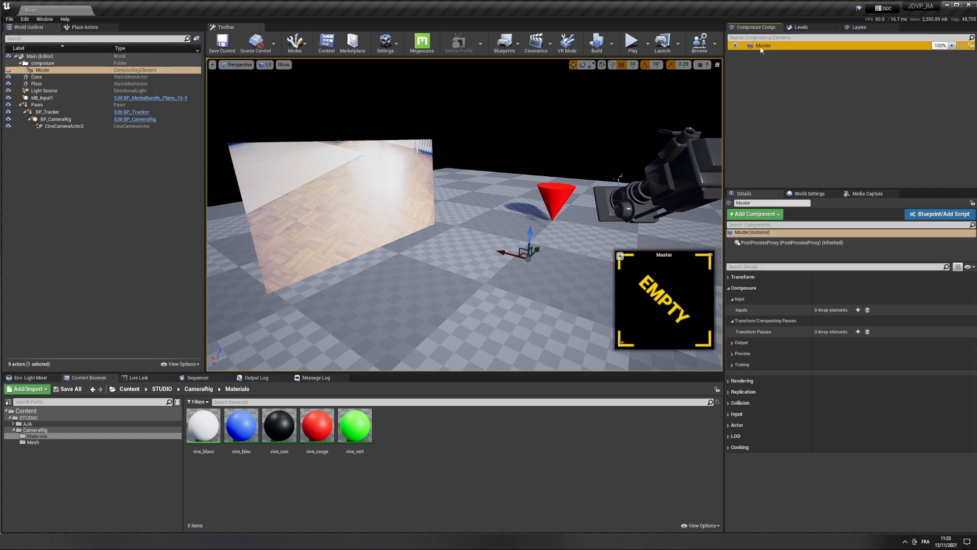
right_click(761, 48)
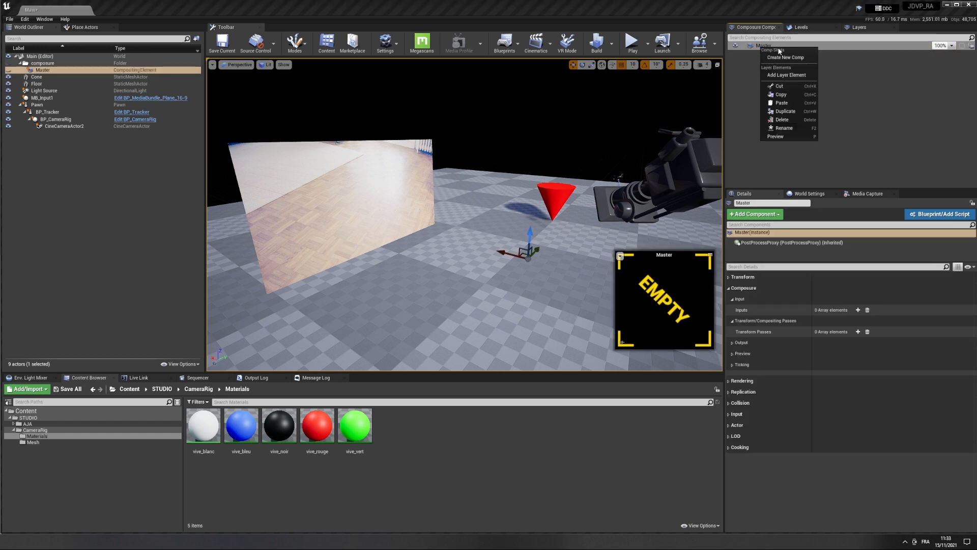
click(807, 76)
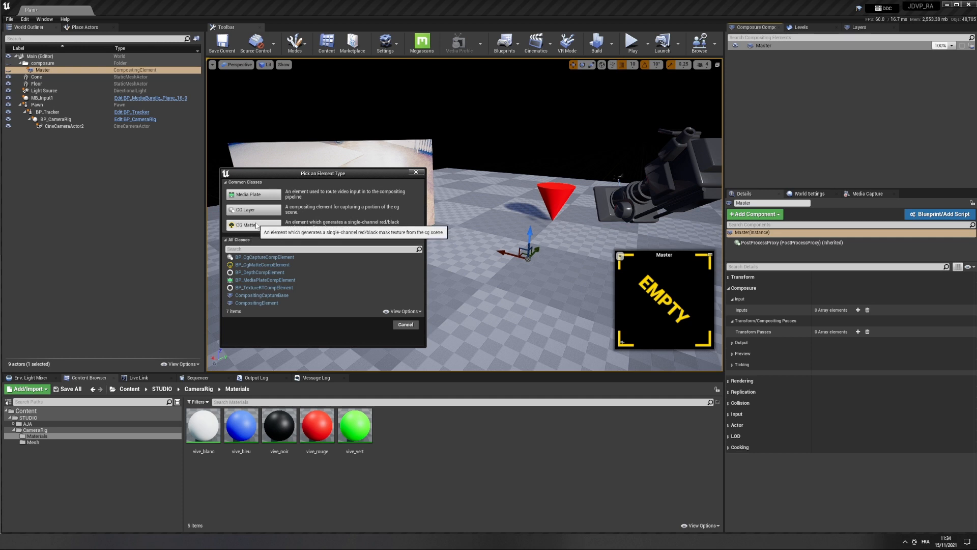
click(264, 196)
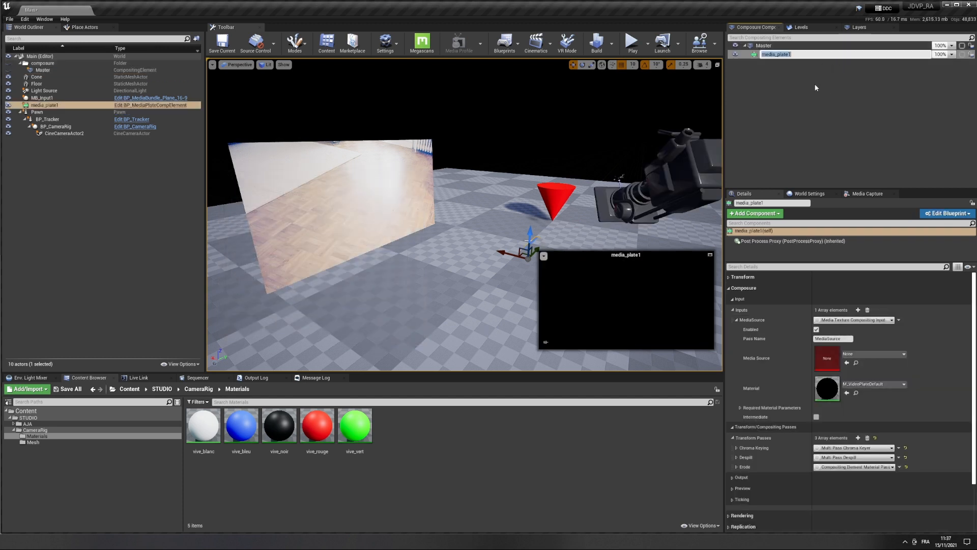
text(URSA)
key(Return)
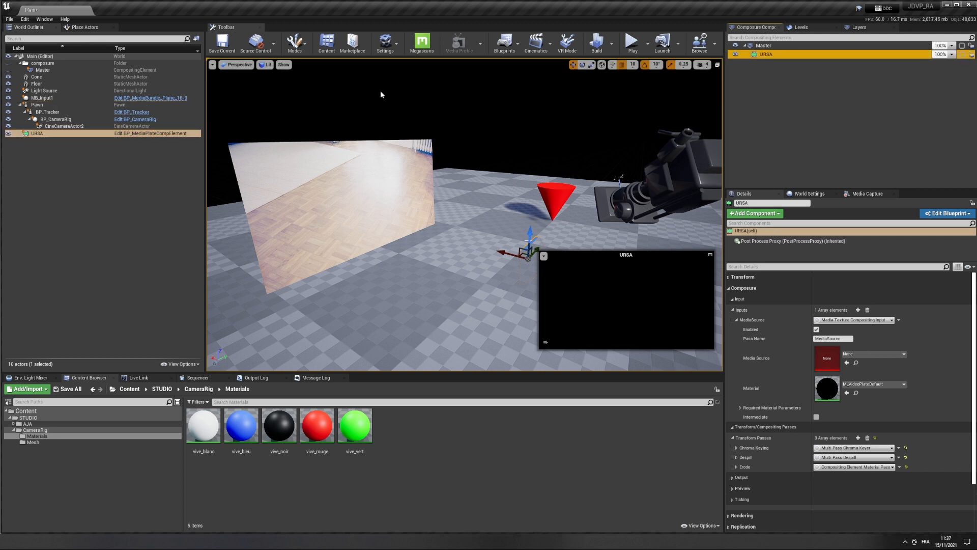
drag(42, 134, 57, 67)
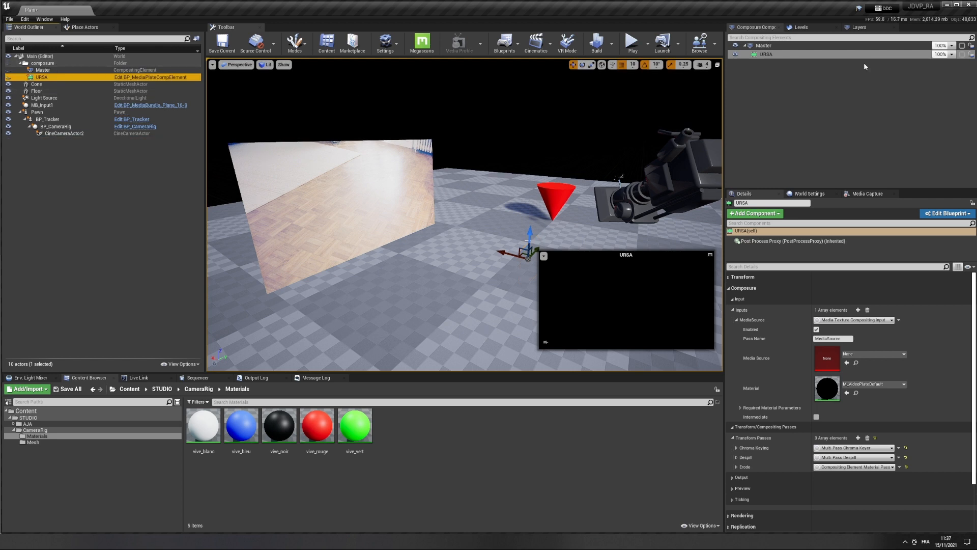
Step: Assign the T_MB_Input1_BC media texture as the media source of URSA's MediaSource input
click(785, 57)
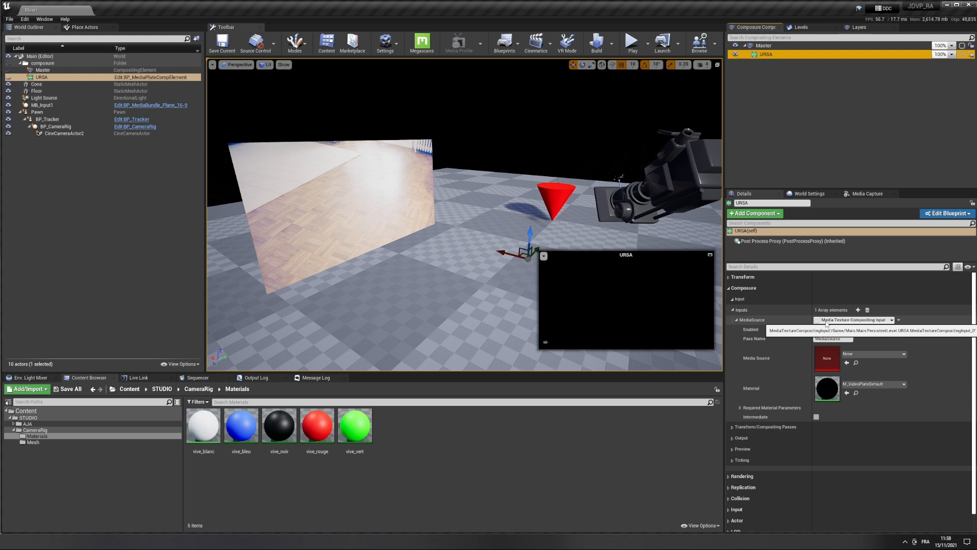
click(752, 289)
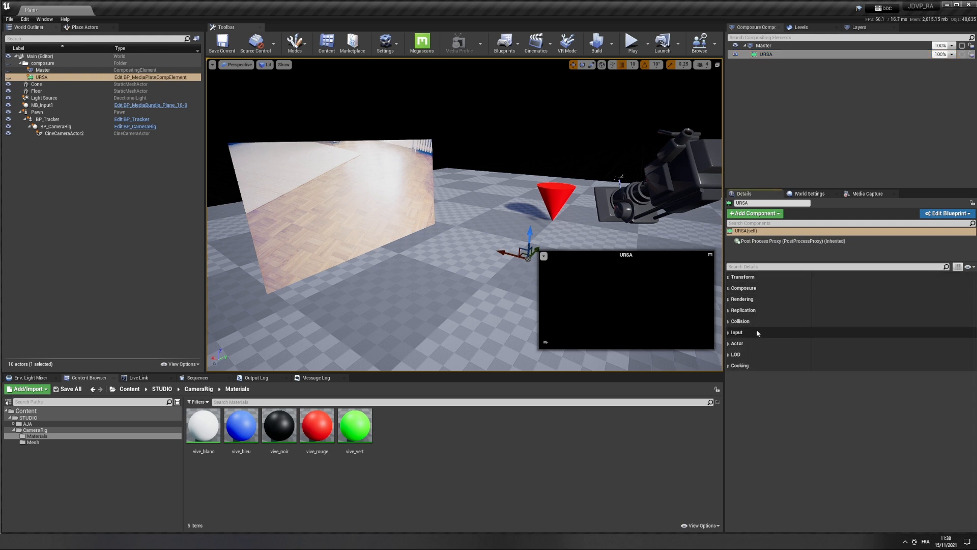
click(769, 288)
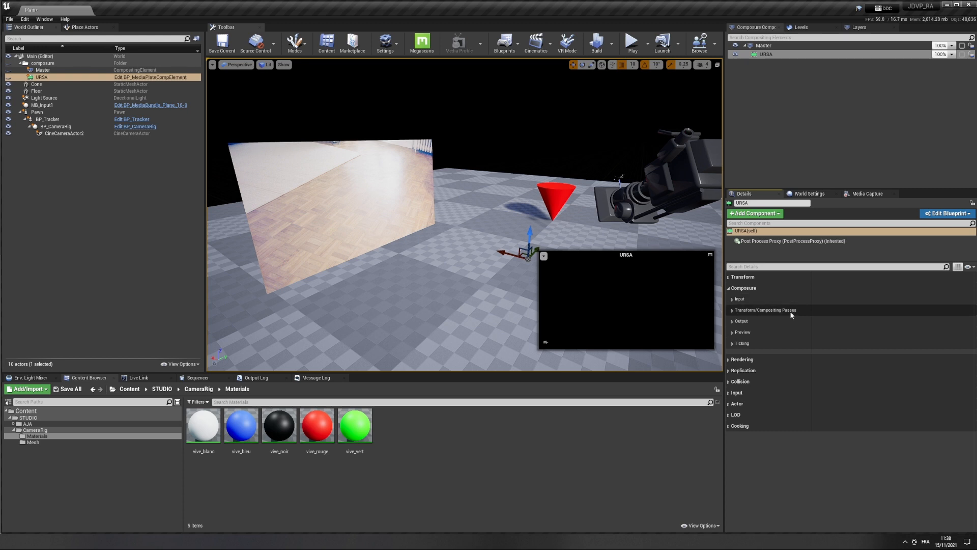
click(747, 301)
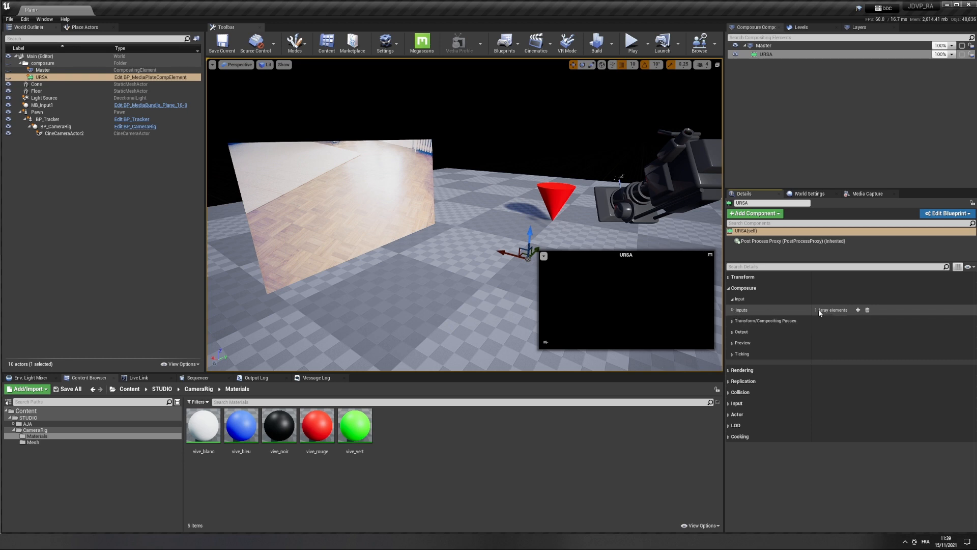
click(733, 310)
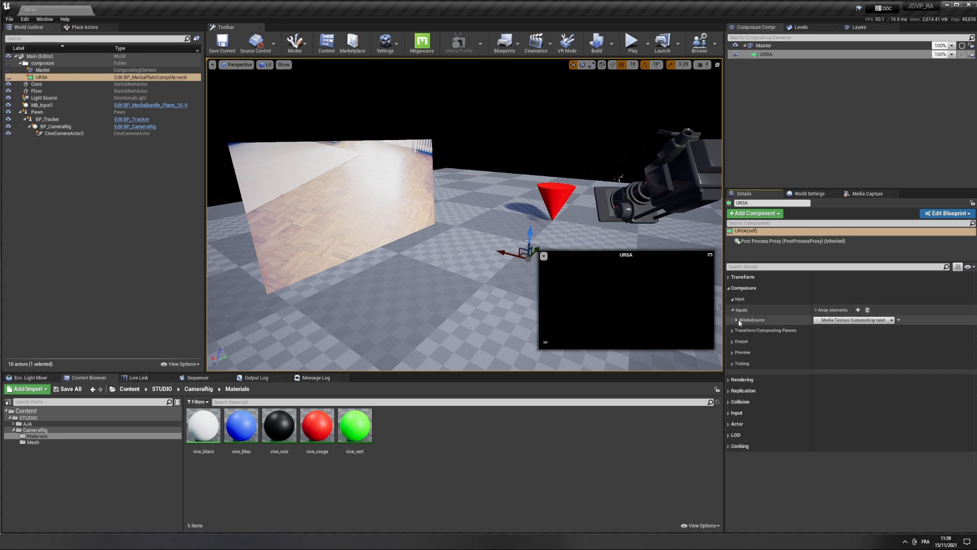
click(737, 320)
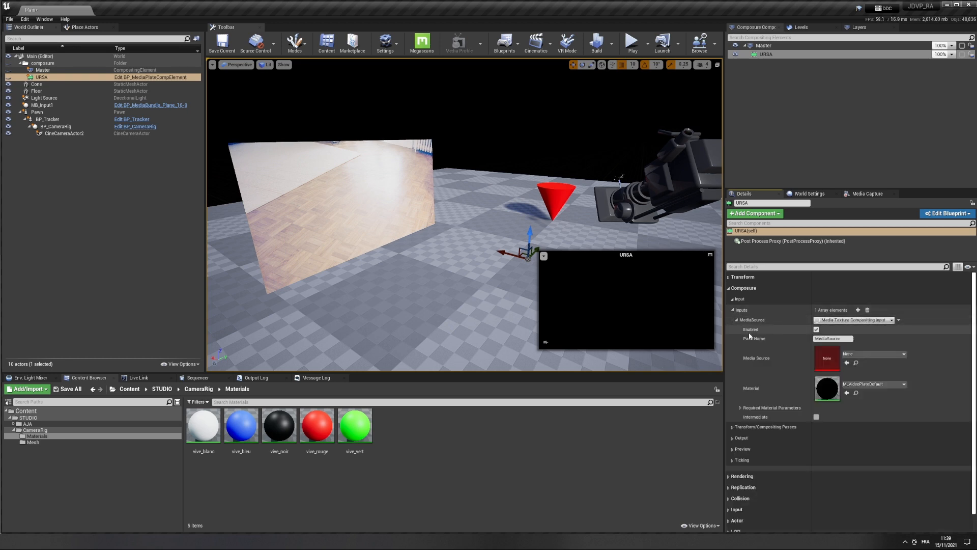
click(879, 355)
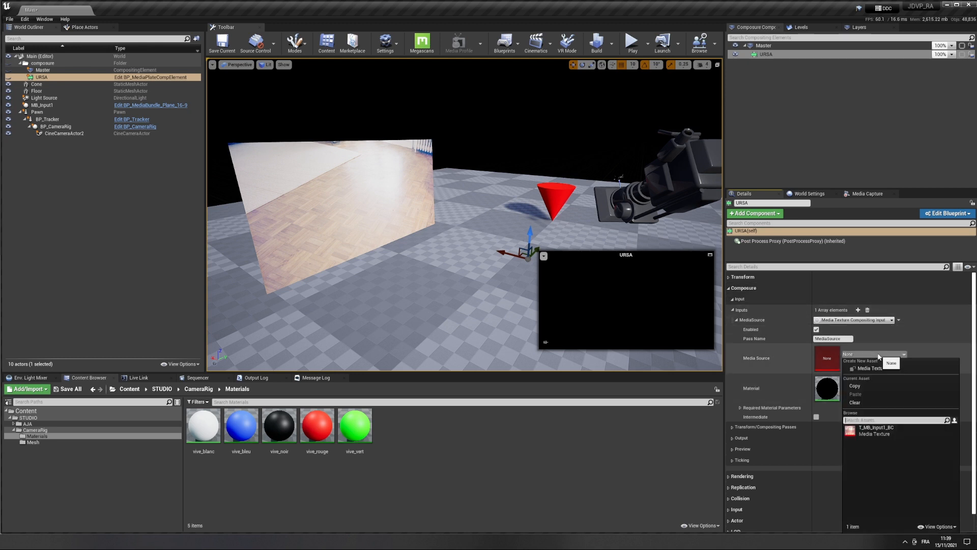
click(890, 427)
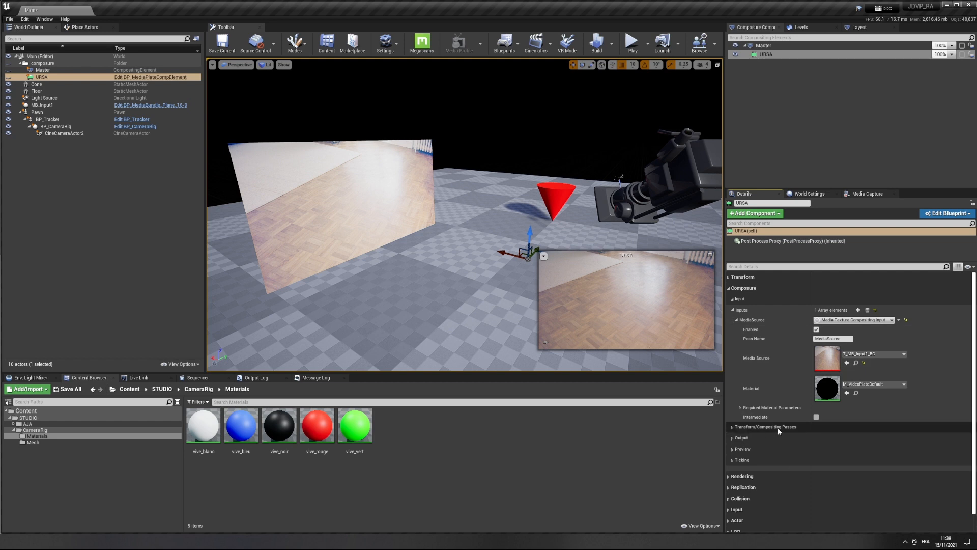
Step: Remove all the default transform passes from the URSA media plate
click(732, 427)
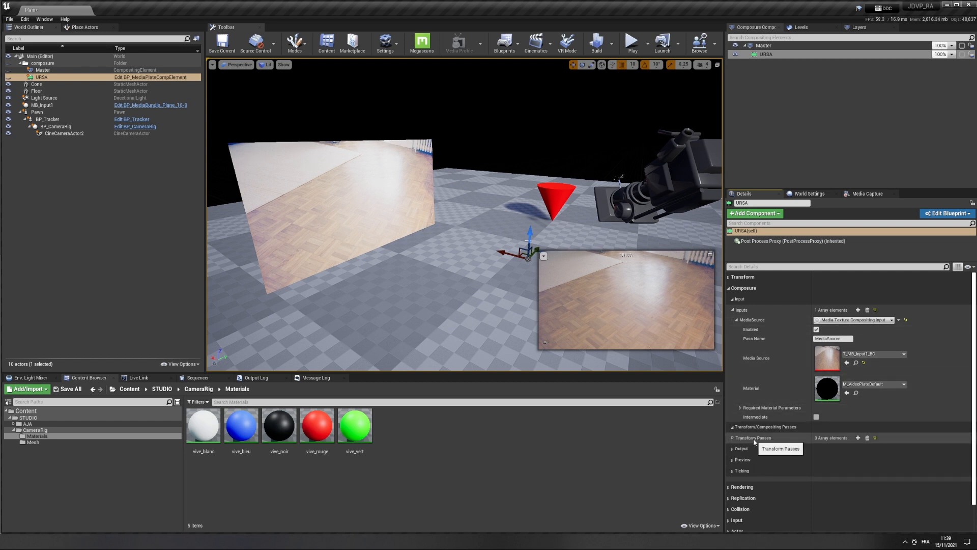
click(733, 439)
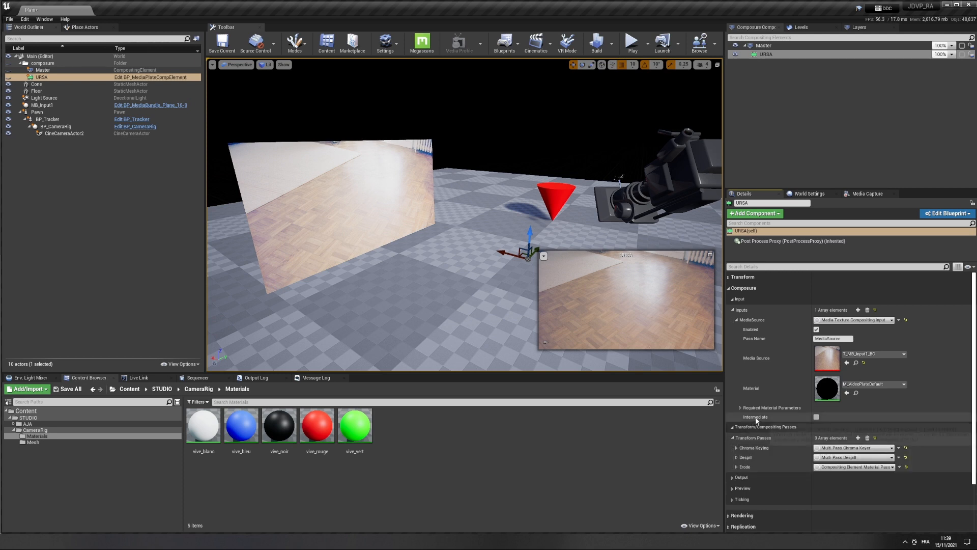
scroll(758, 412, down, 3)
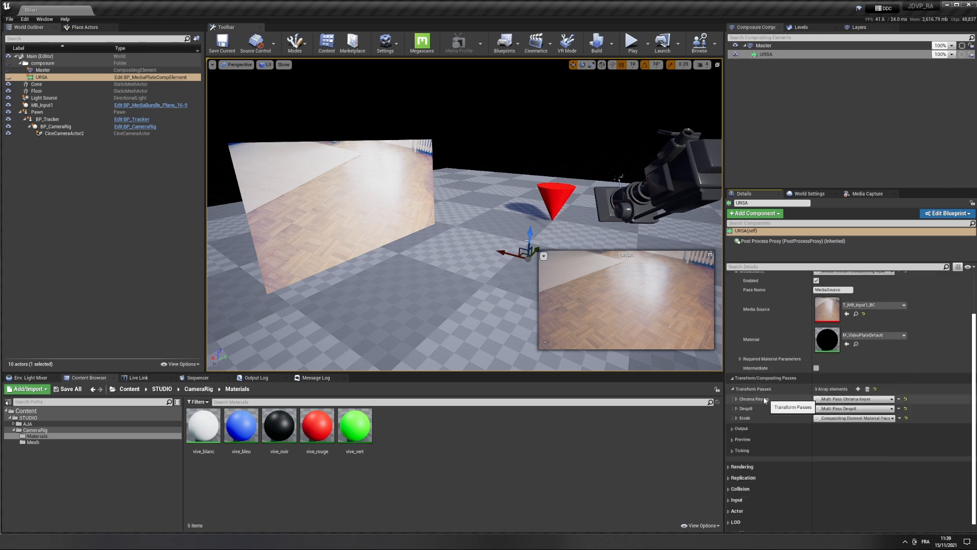
click(868, 389)
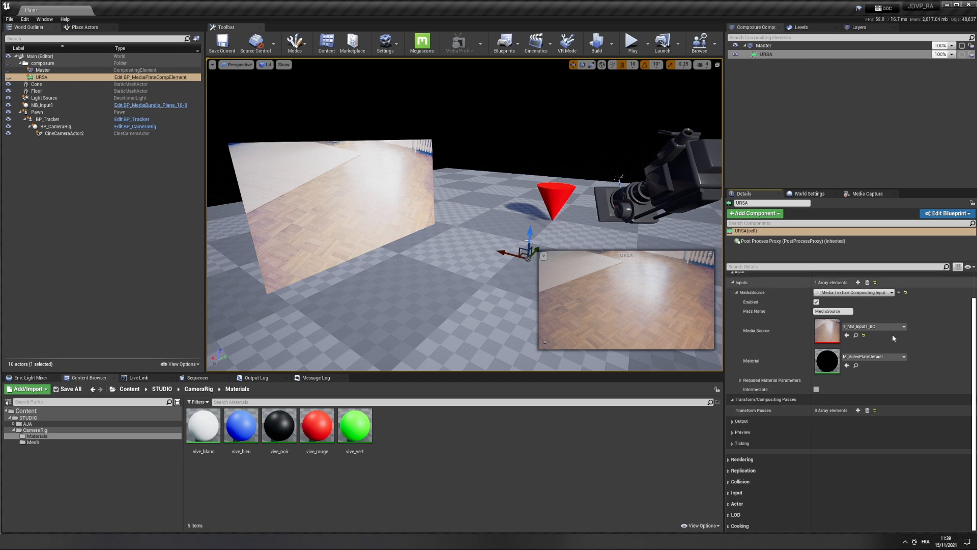
Step: Add a new transform pass to URSA, name it OCIO, and reselect the layer to refresh its details
click(858, 410)
click(737, 421)
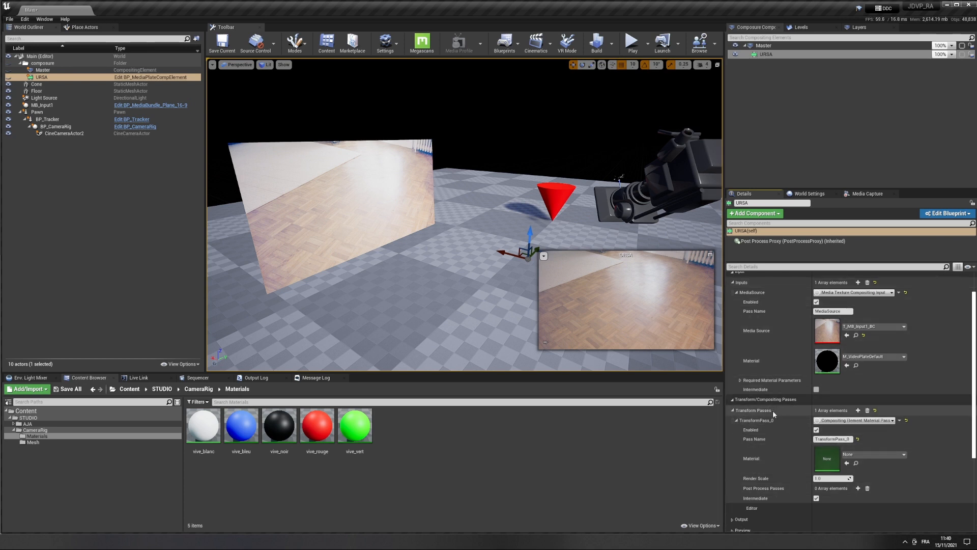
click(832, 439)
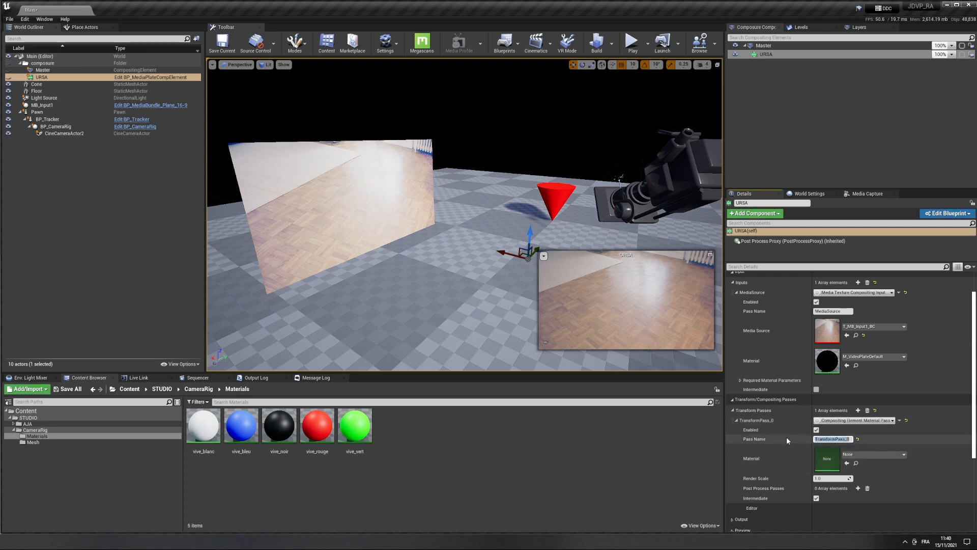
text(OCIO)
key(Return)
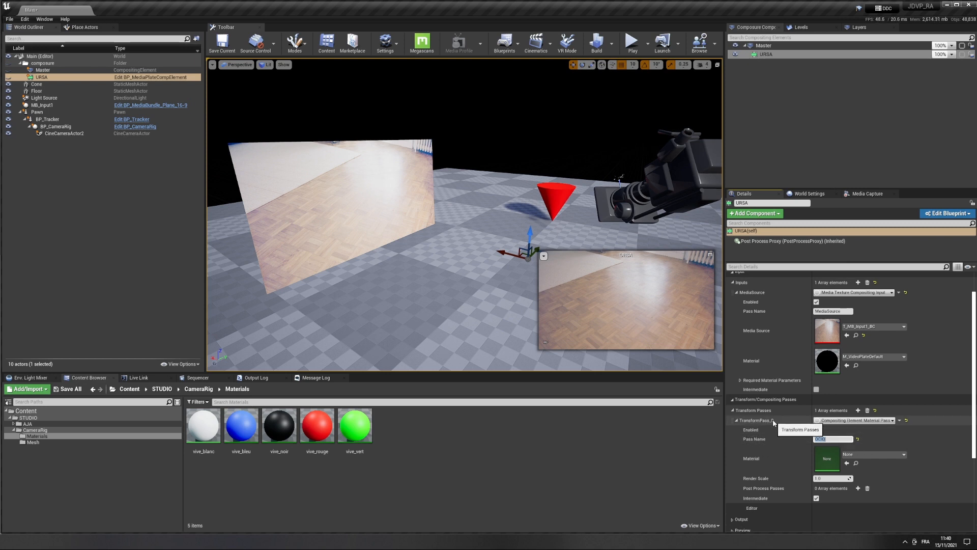
click(765, 45)
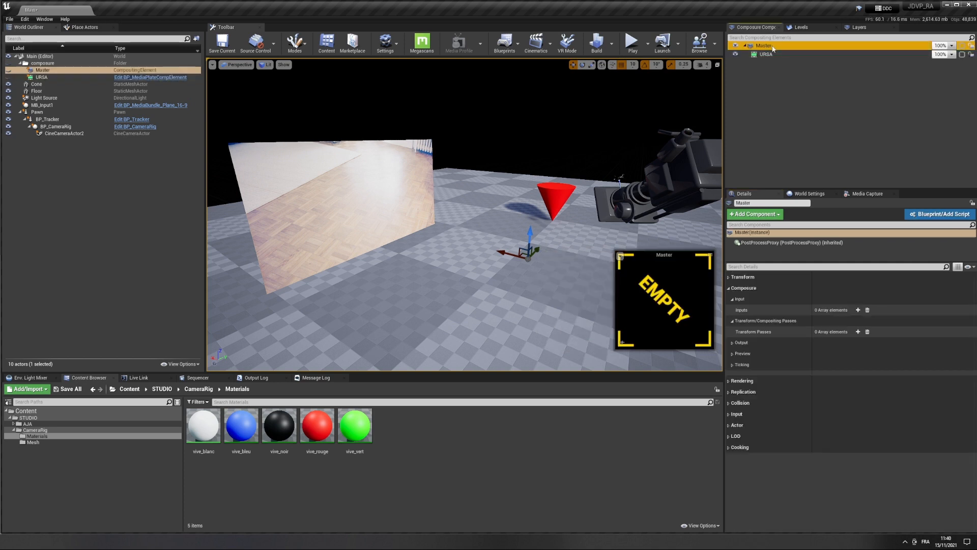
click(767, 54)
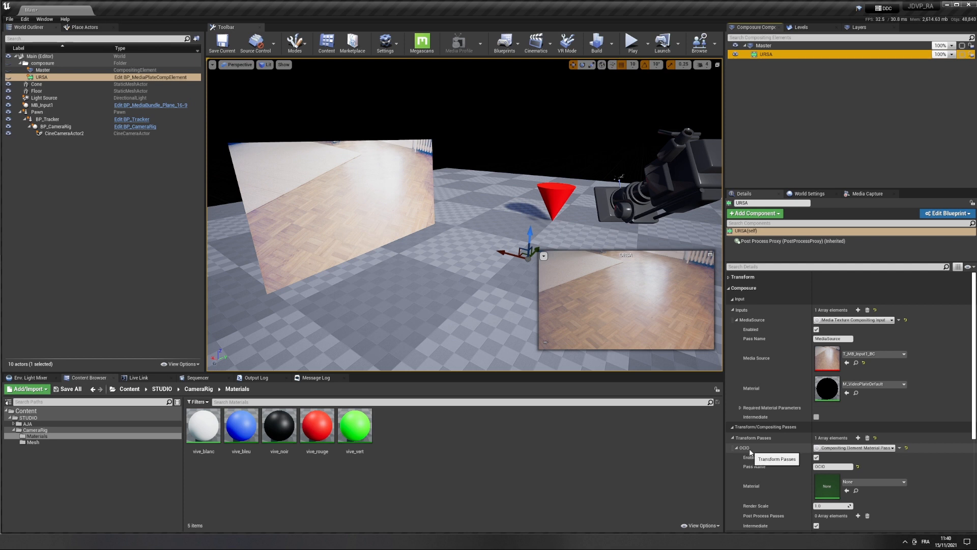
Step: Change the OCIO pass type to OpenColorIO Pass and assign the OCIO_setup asset from the AJA folder as its configuration source
scroll(775, 460, down, 2)
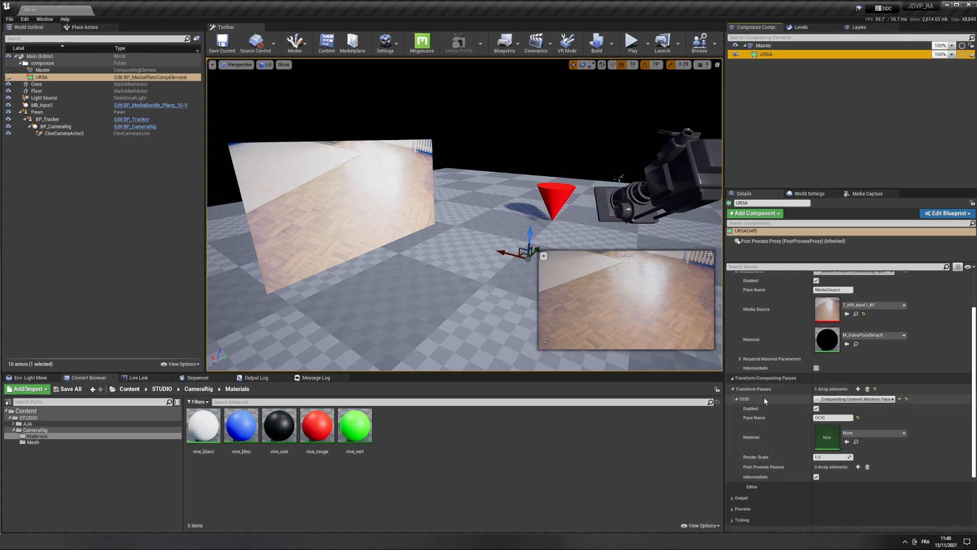
click(879, 399)
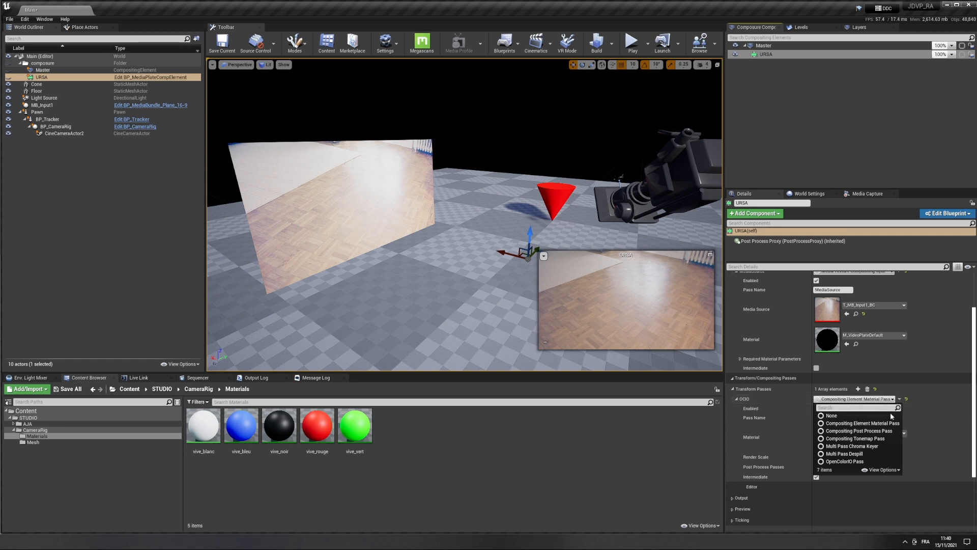
click(846, 461)
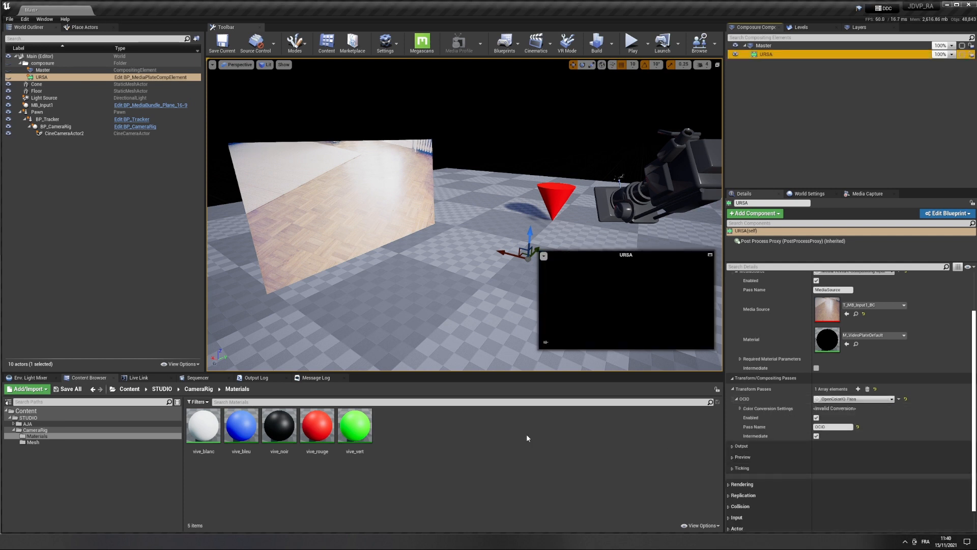
click(27, 423)
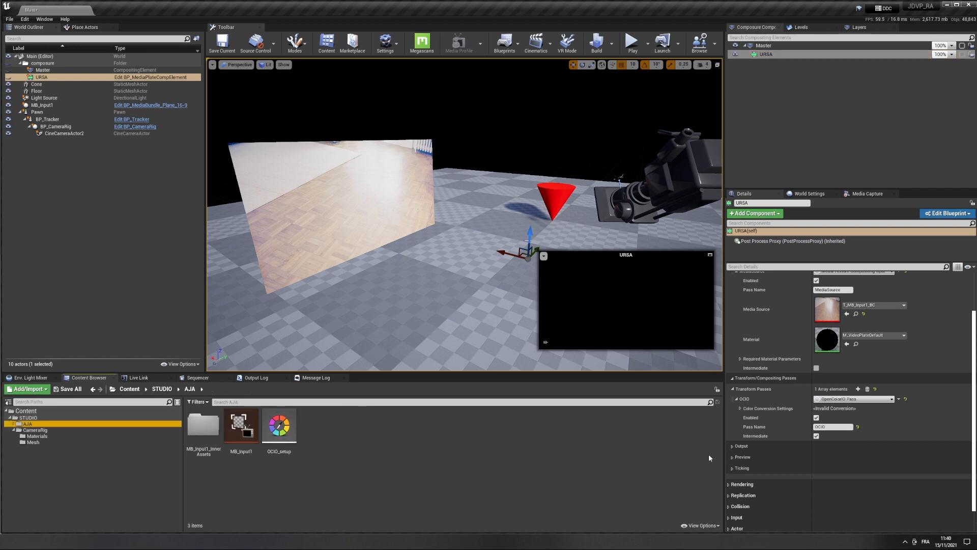
click(751, 408)
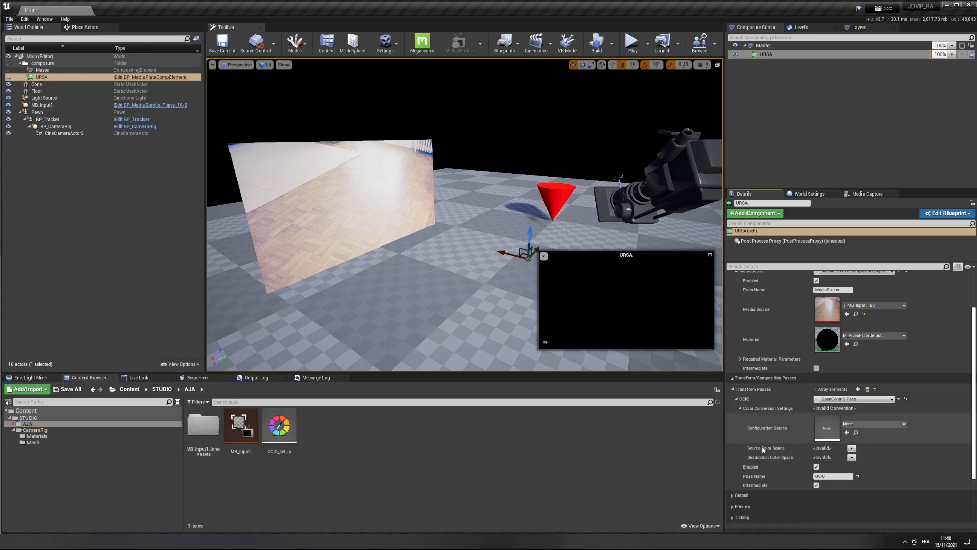
drag(279, 428, 815, 426)
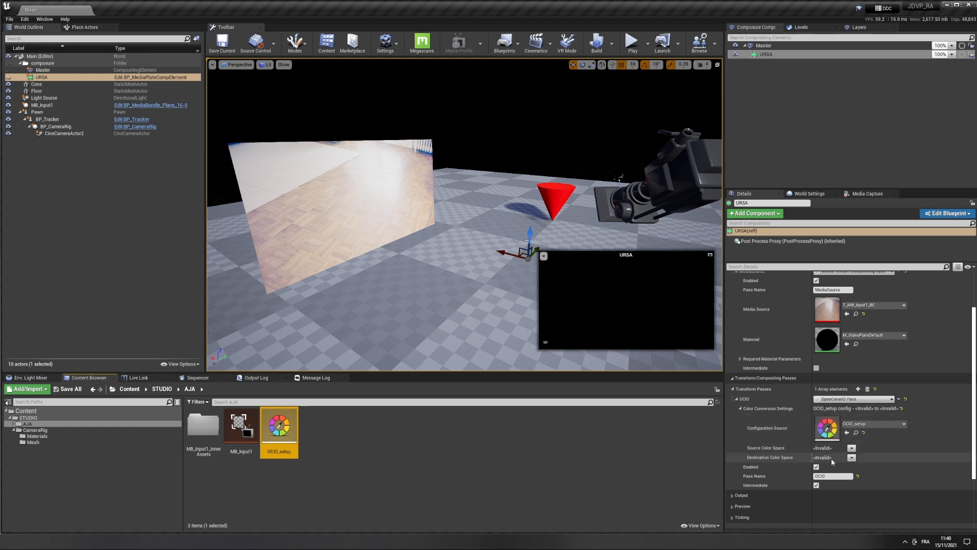
Step: Set the OCIO pass's source color space to Output - Rec.709 and its destination color space to Utility - Linear - sRGB
click(852, 449)
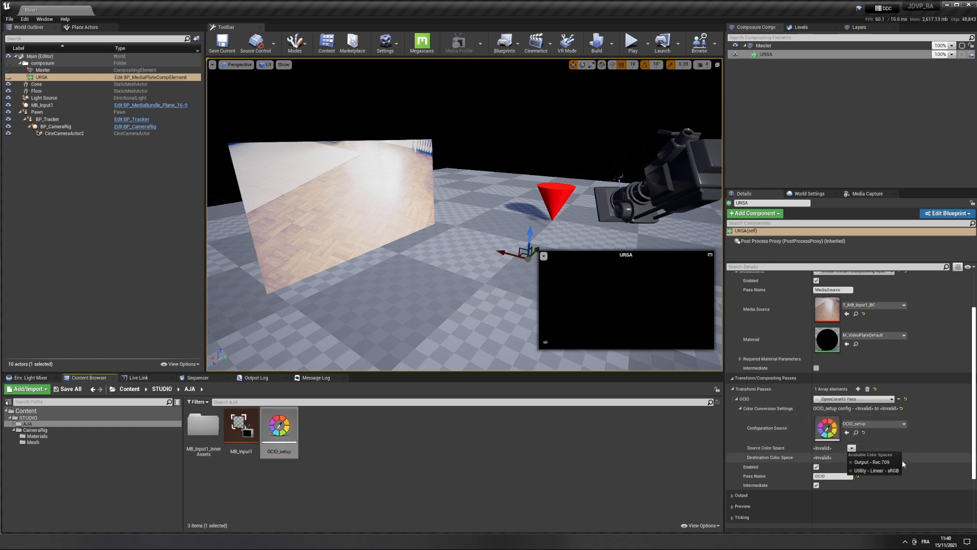
click(877, 462)
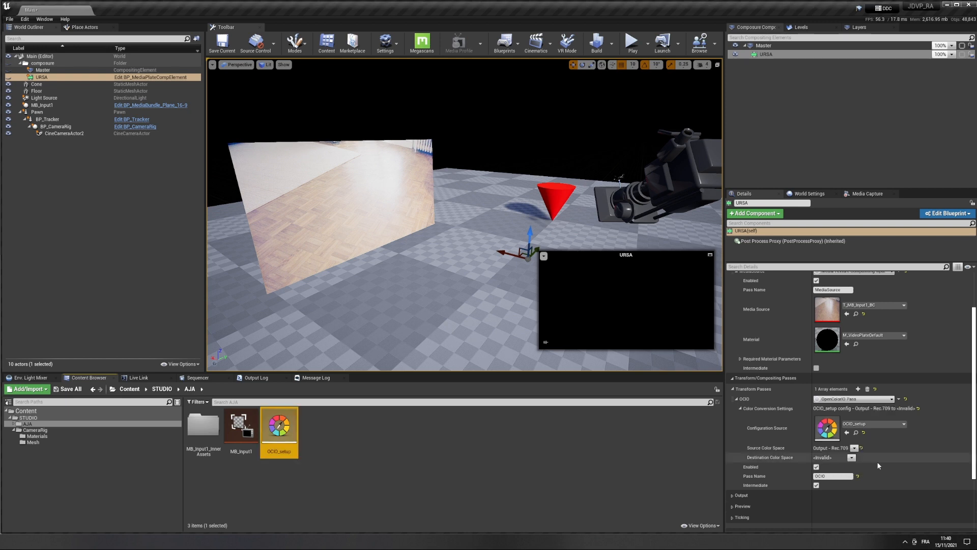
click(851, 457)
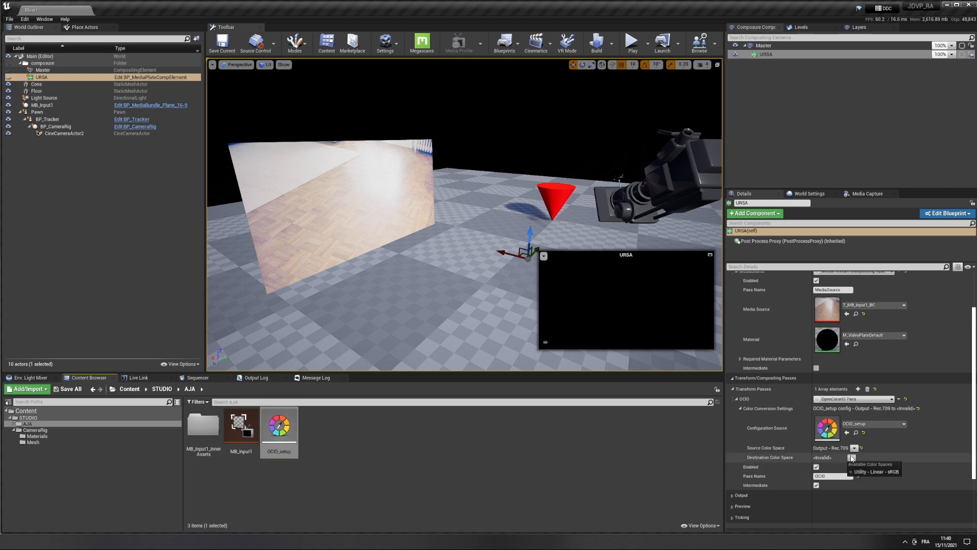
click(871, 471)
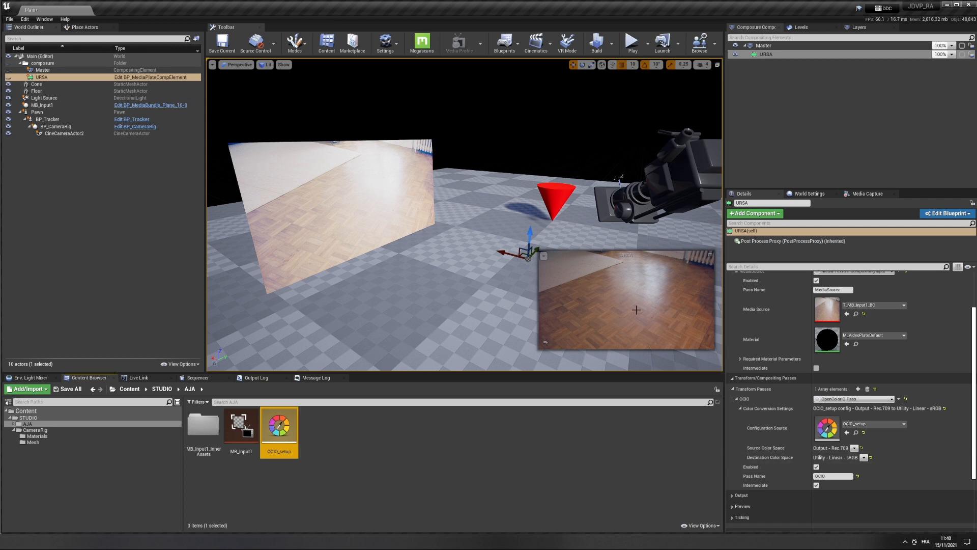
Step: Delete the MB_Input1 media plane from the level and reselect the URSA layer
click(306, 205)
key(Delete)
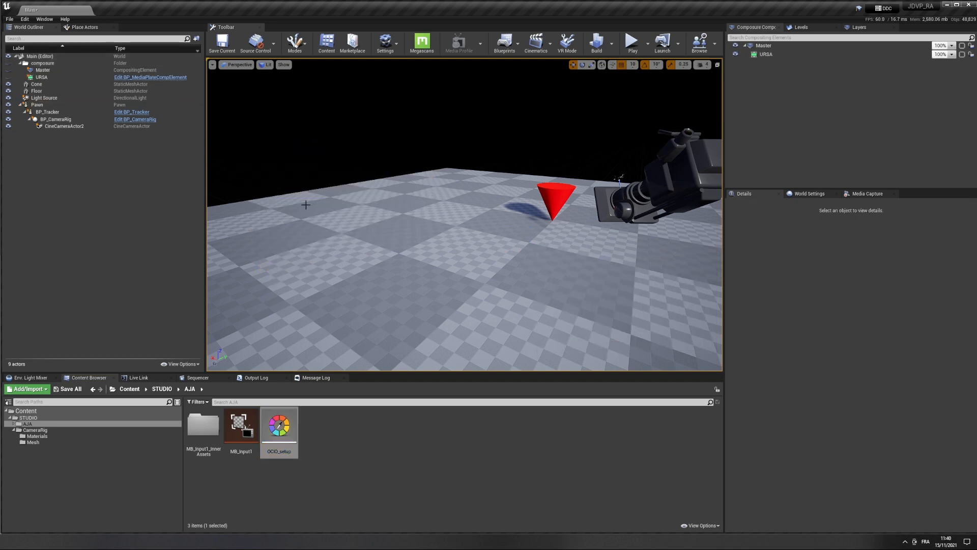
click(766, 53)
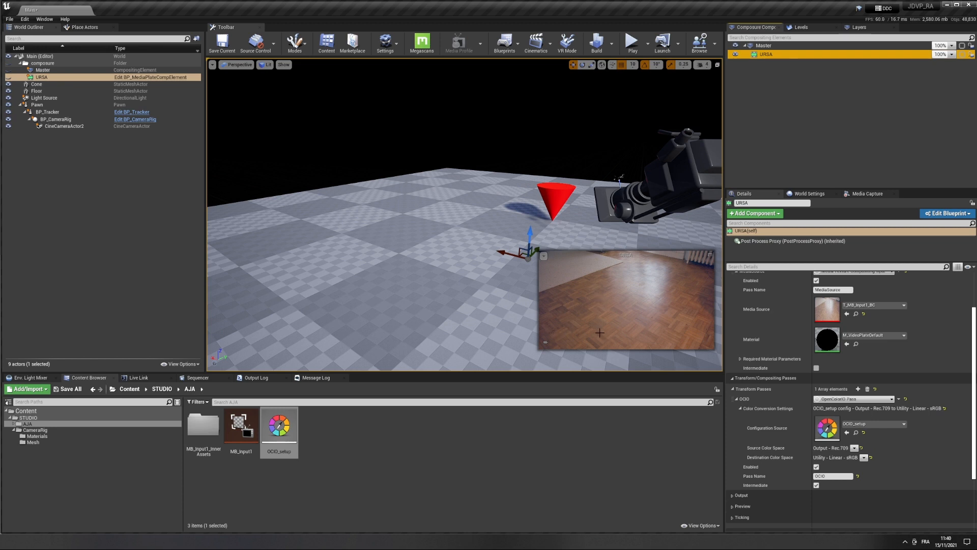
Step: Add a Compositing Media Capture Output pass to URSA's outputs and expand its settings
scroll(790, 408, up, 3)
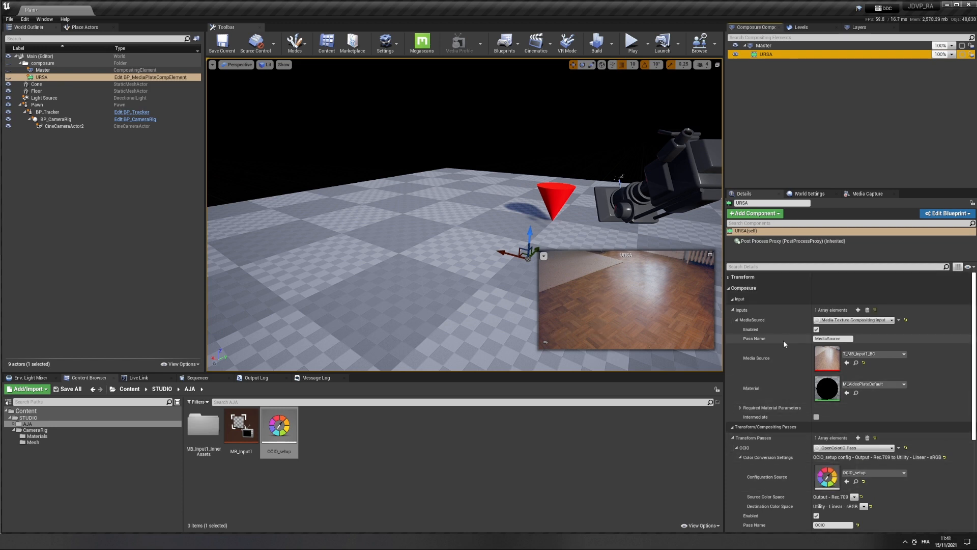
scroll(780, 386, down, 1)
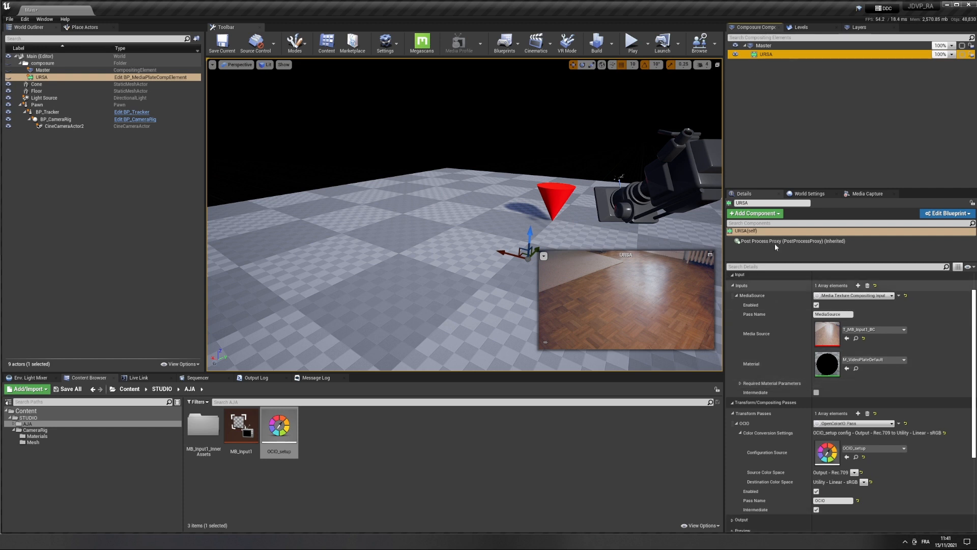
scroll(793, 392, down, 3)
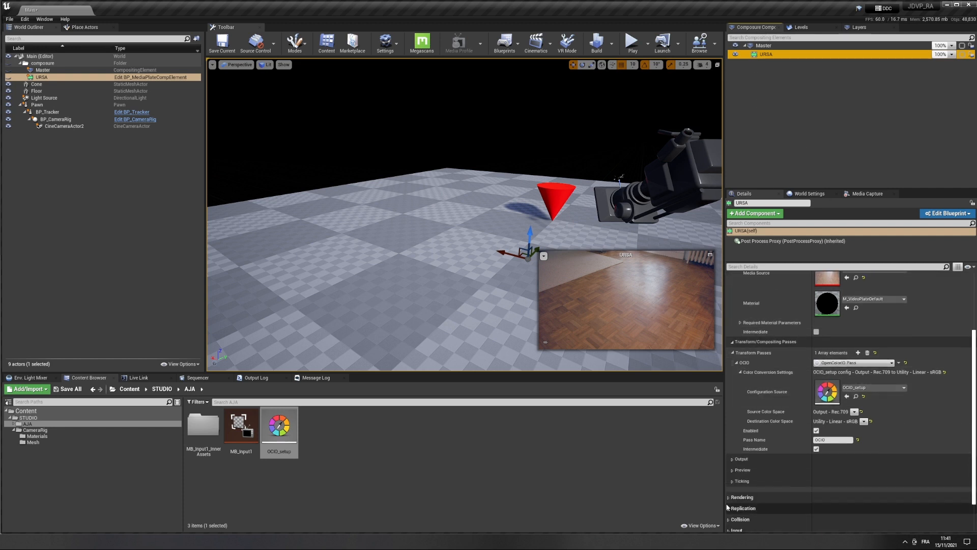
scroll(733, 448, down, 2)
click(733, 421)
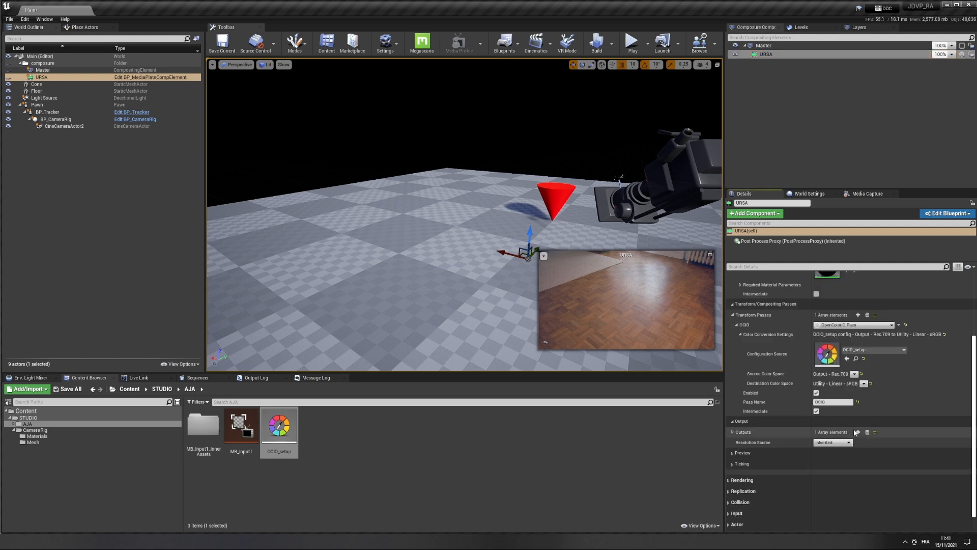
click(732, 432)
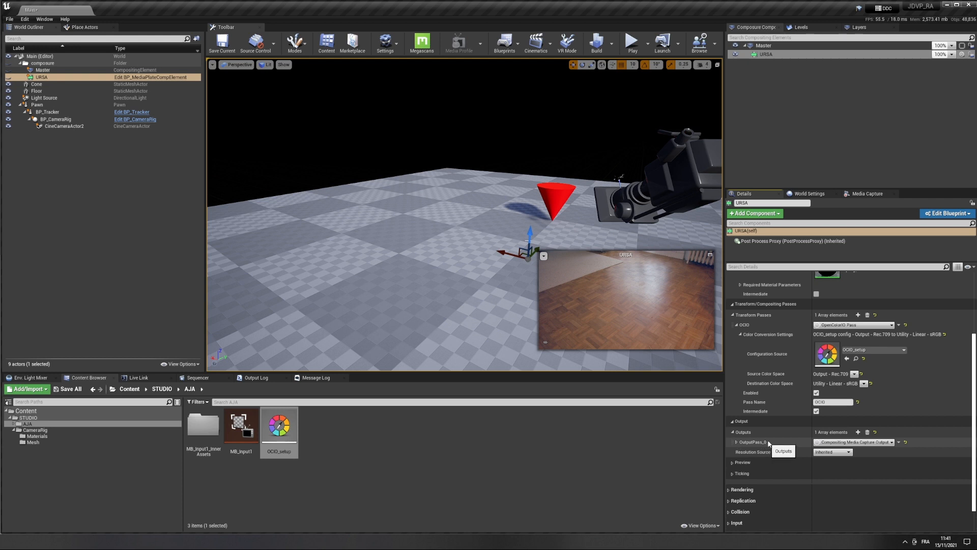
scroll(789, 414, down, 2)
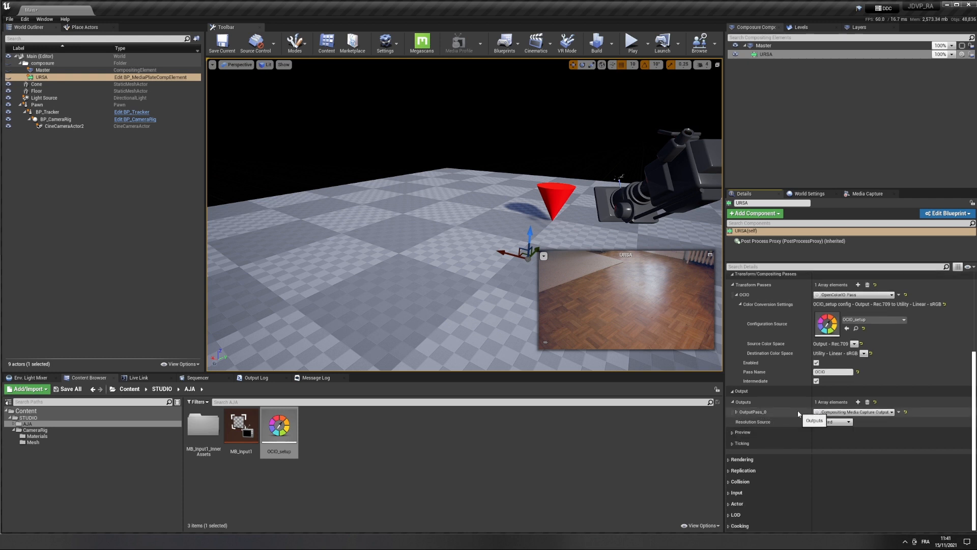
click(738, 413)
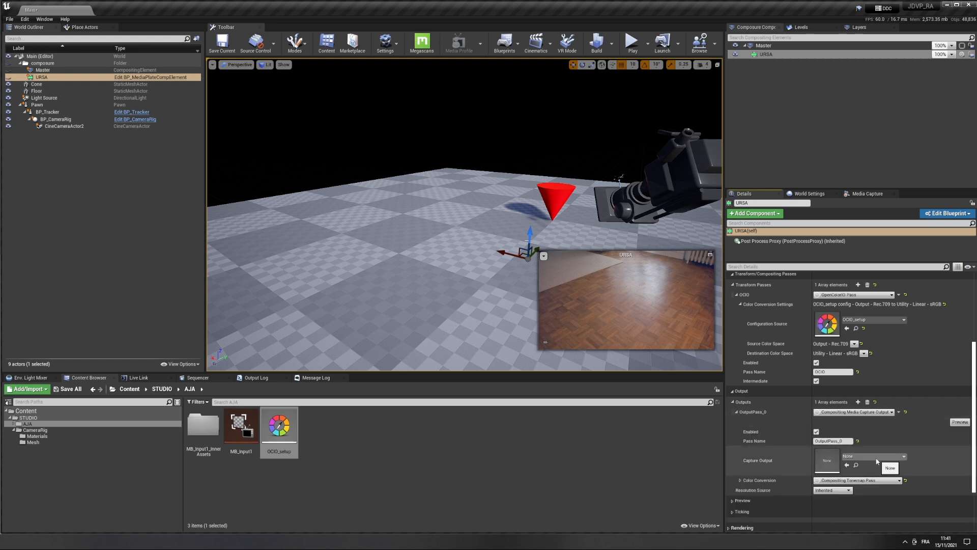
Step: Create an Aja Media Output asset named AJAoutput3 in the STUDIO/AJA folder as the output pass's capture output
click(875, 457)
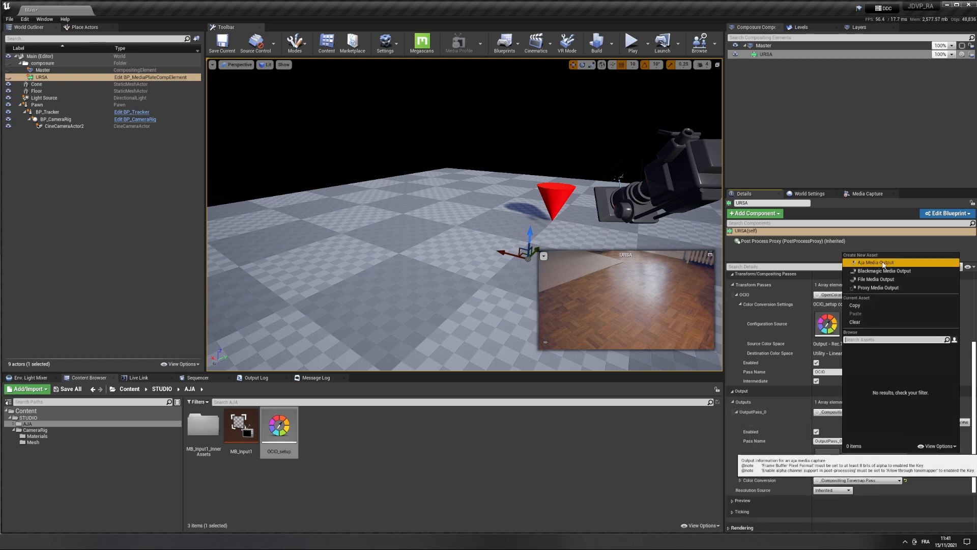
click(903, 263)
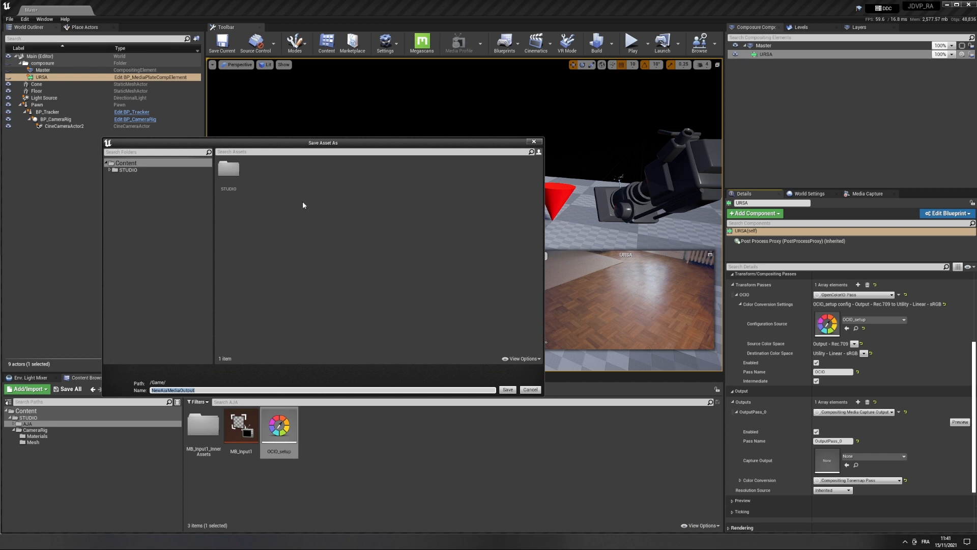
double_click(227, 172)
double_click(231, 172)
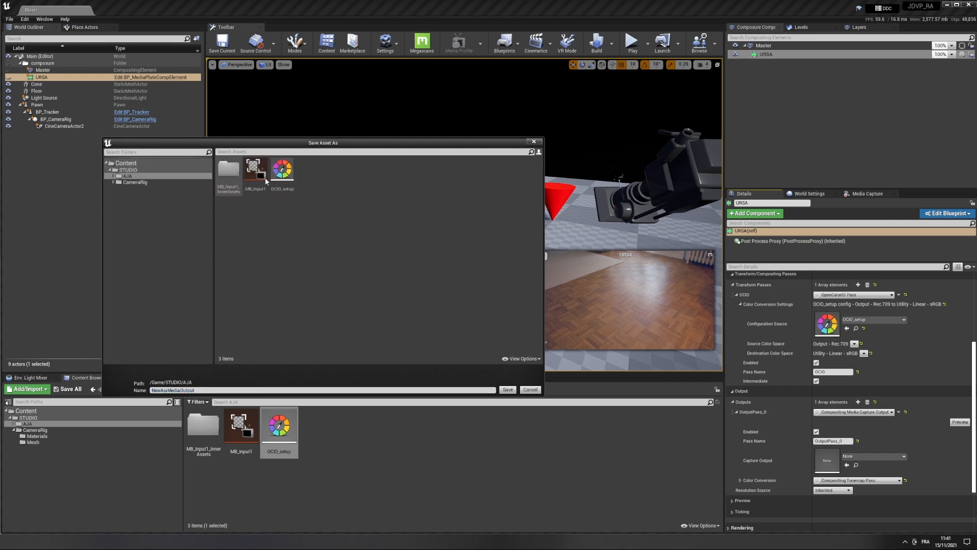
click(158, 390)
double_click(214, 391)
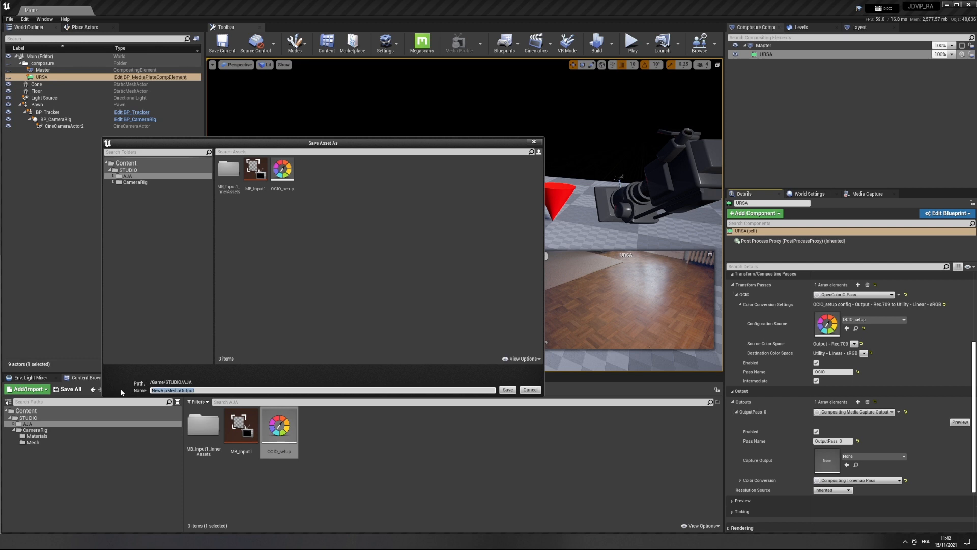
text(AJAoutput)
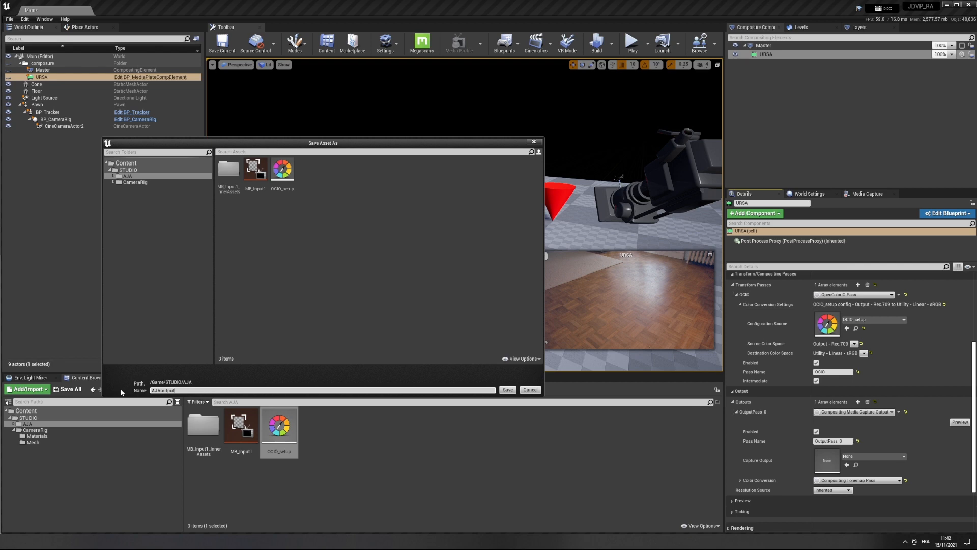
text(3)
key(Return)
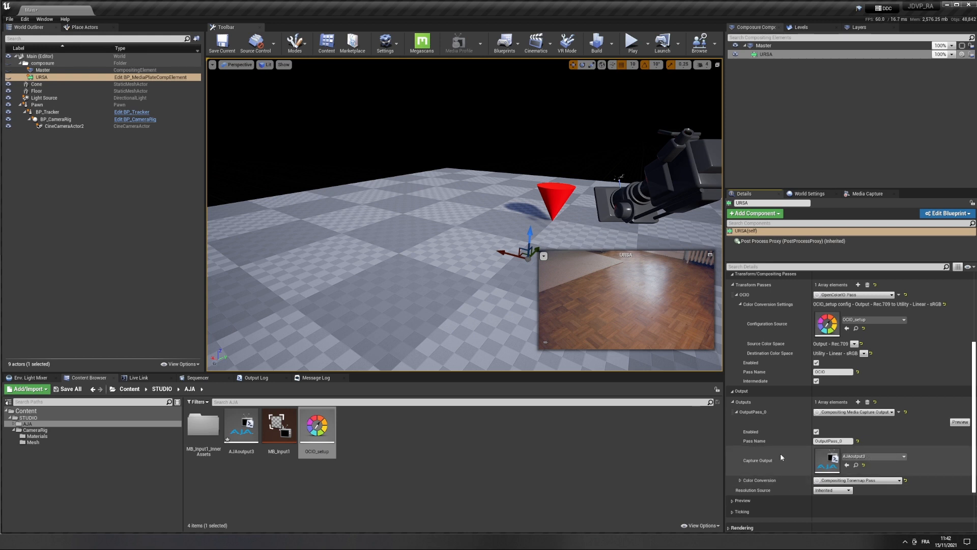
Step: Configure the AJAoutput3 asset as Fill on Kona4 with Single Link 3, HD 1080, Progressive, 25 fps and Free Run reference
scroll(781, 453, down, 1)
double_click(826, 437)
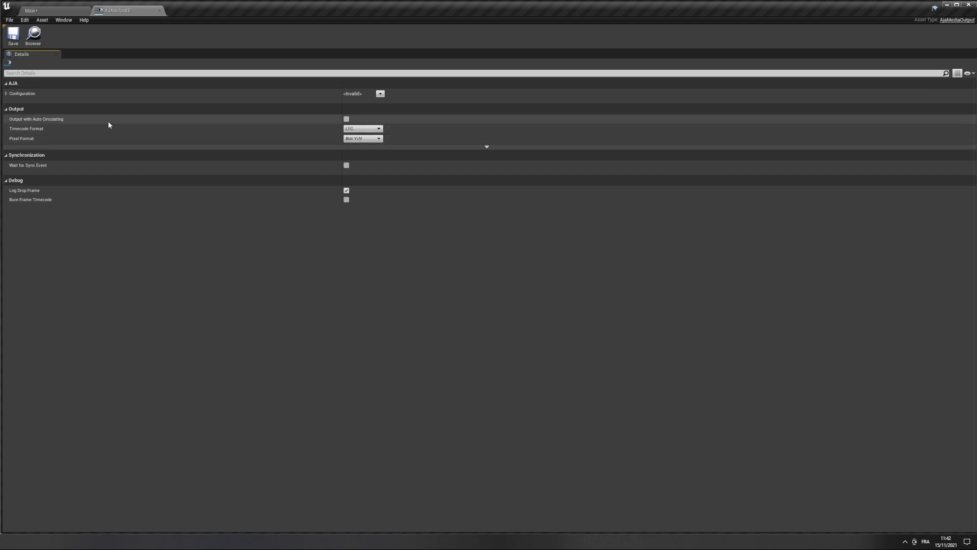
click(381, 94)
click(392, 107)
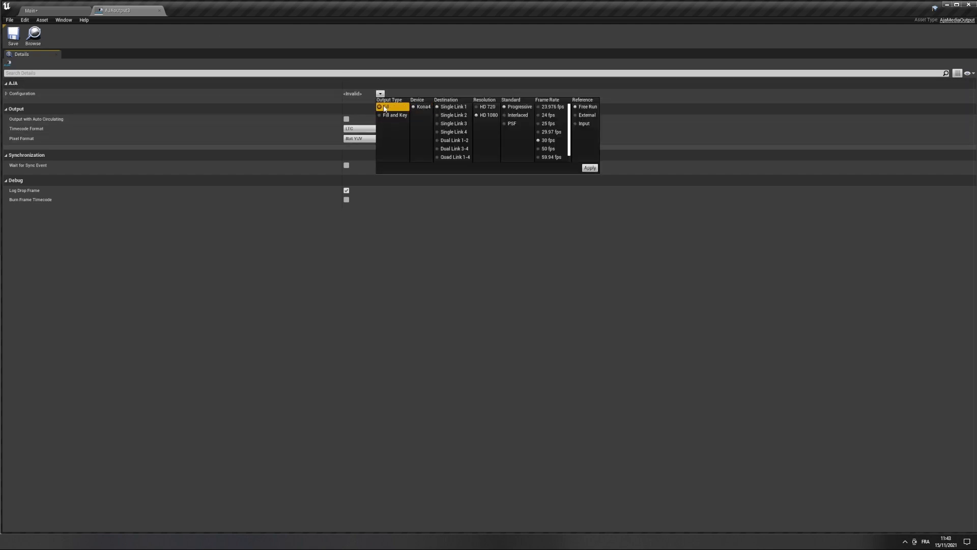
click(444, 125)
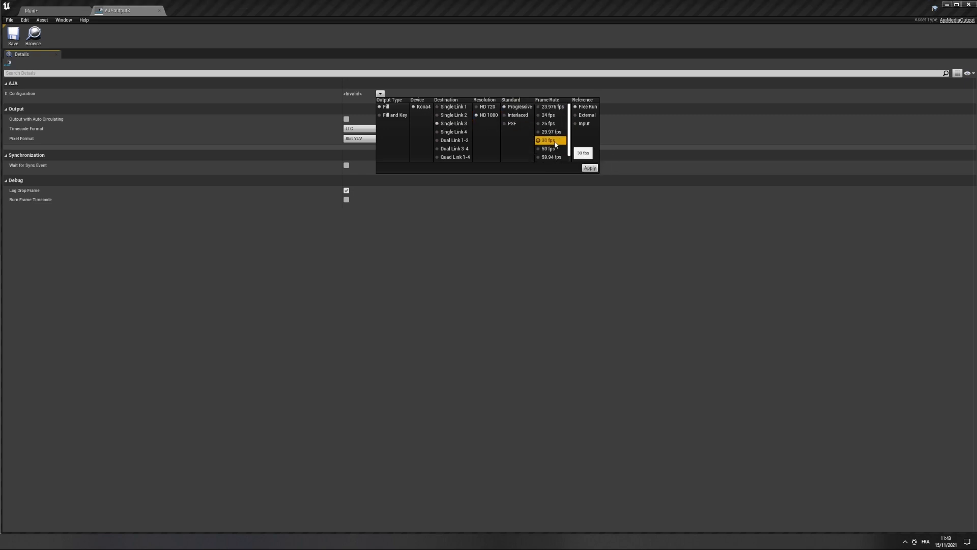
click(556, 125)
click(593, 169)
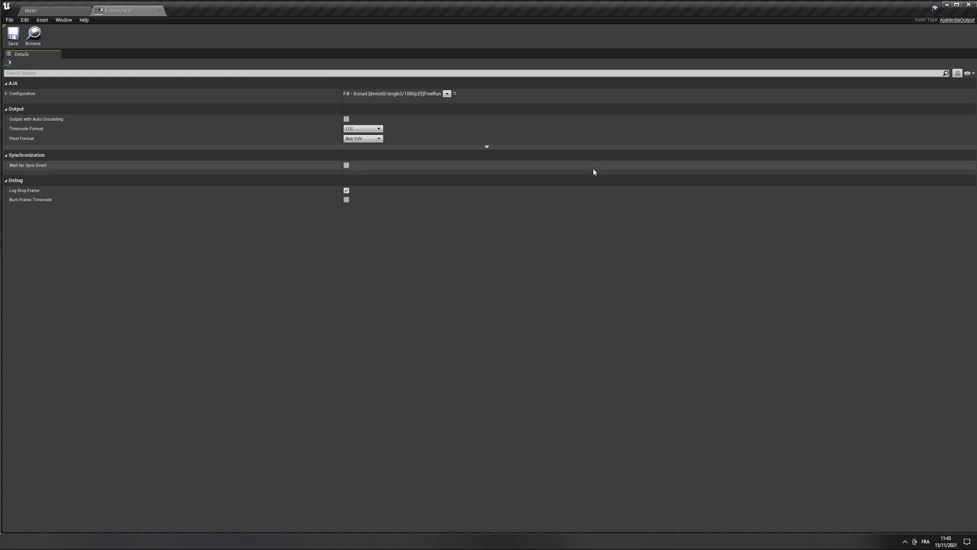
Step: Set AJAoutput3's timecode format to VITC and pixel format to 10bit YUV, and save and close the asset
click(363, 128)
click(355, 146)
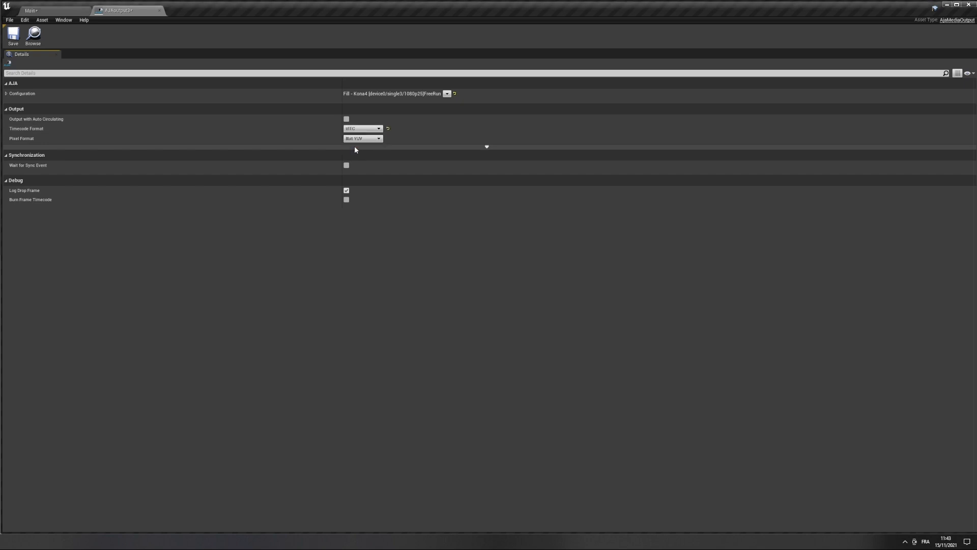
click(363, 139)
click(355, 151)
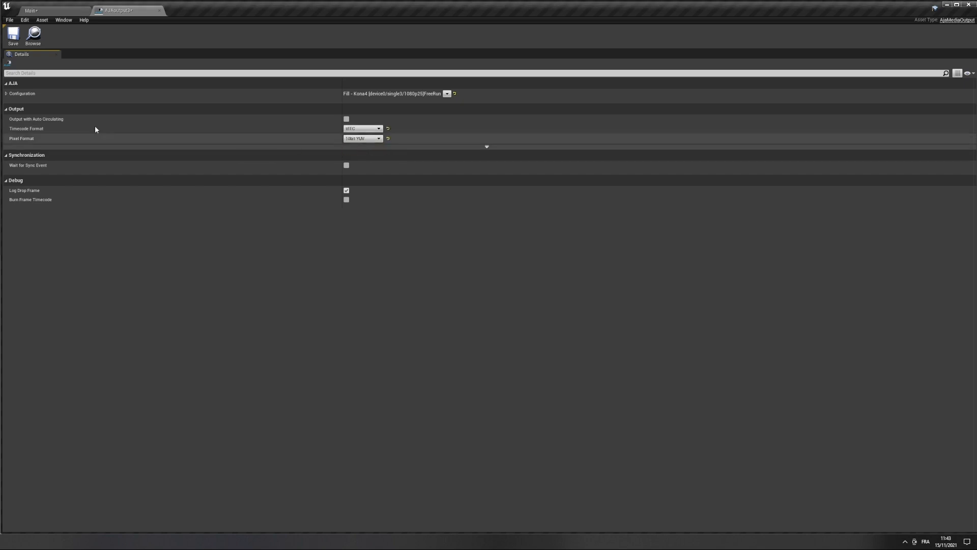
click(13, 34)
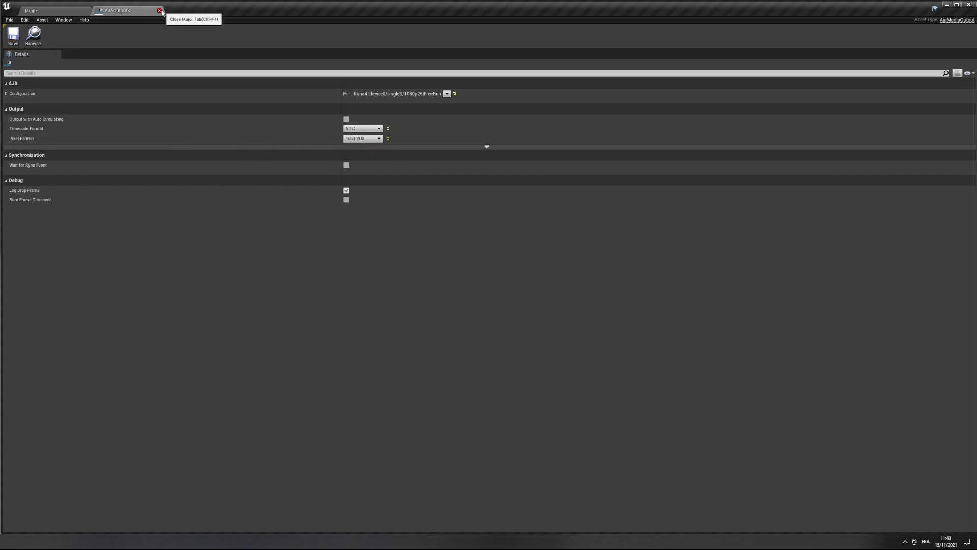
click(160, 10)
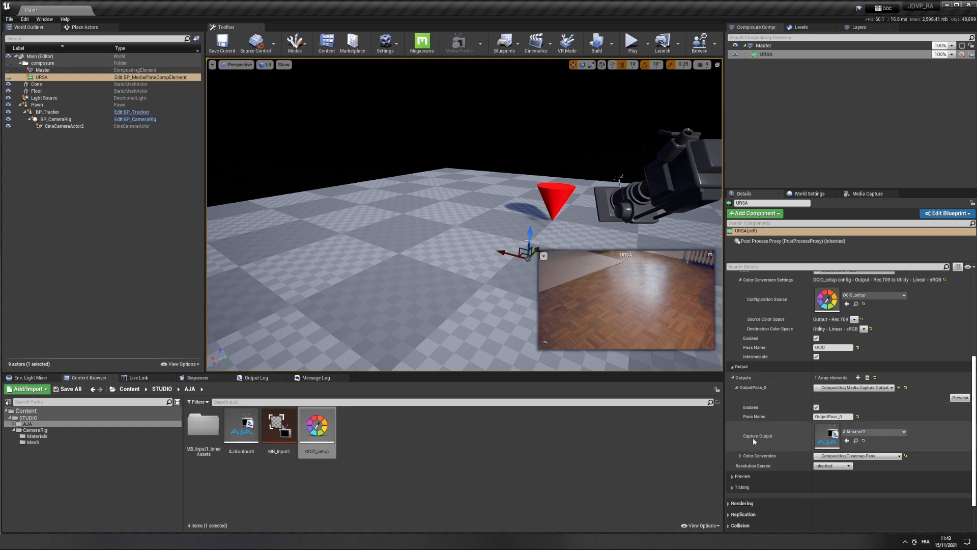
Step: Inspect the URSA layer's live feed in a separate preview window and close that window
scroll(737, 375, down, 2)
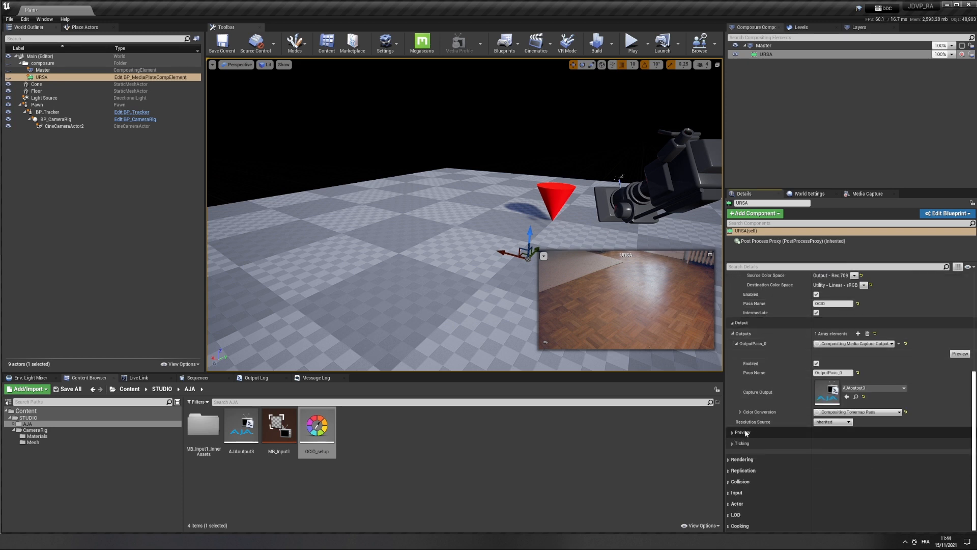
click(820, 95)
click(773, 55)
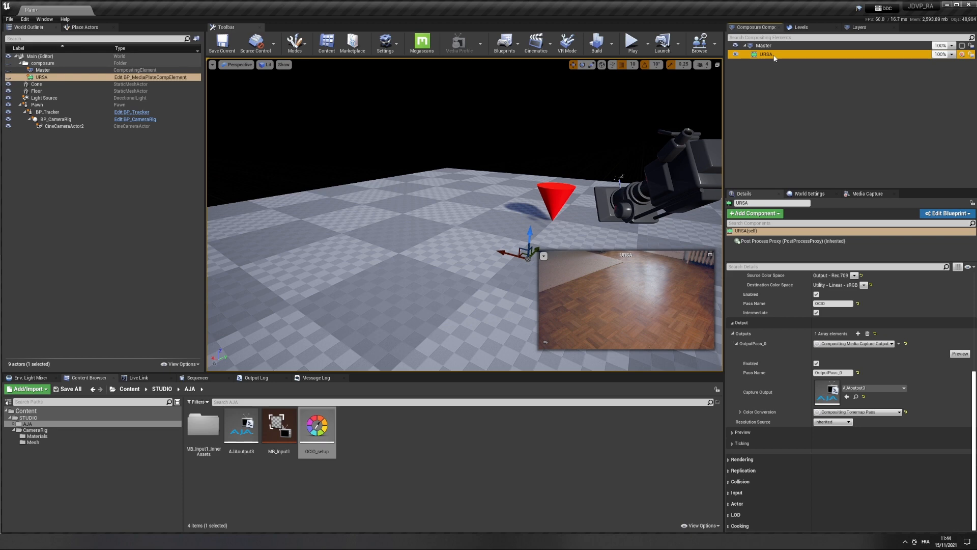
double_click(774, 57)
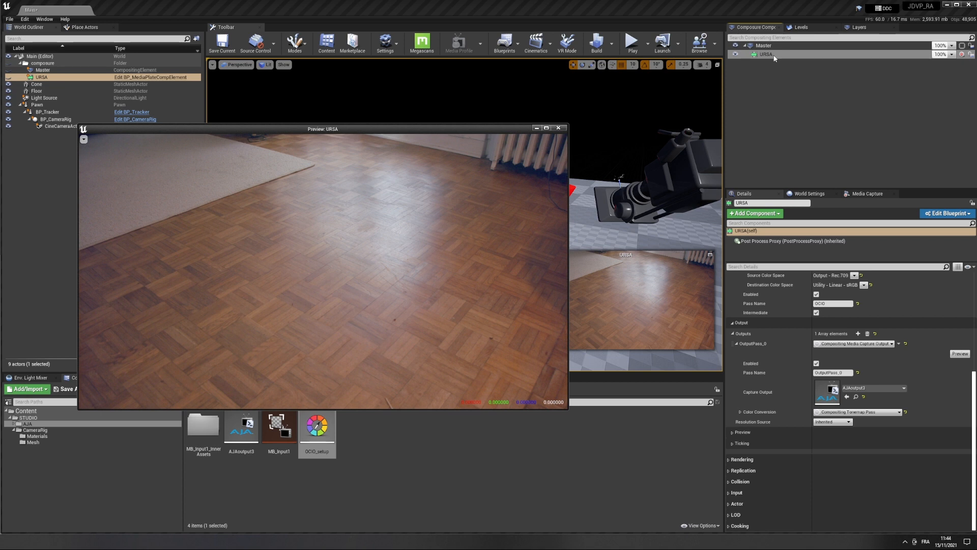
drag(399, 133, 437, 140)
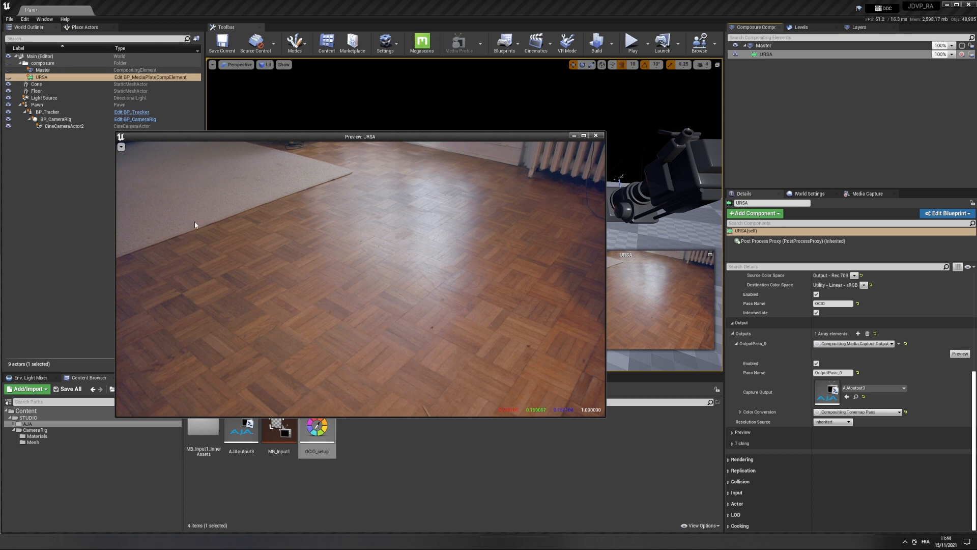
click(599, 136)
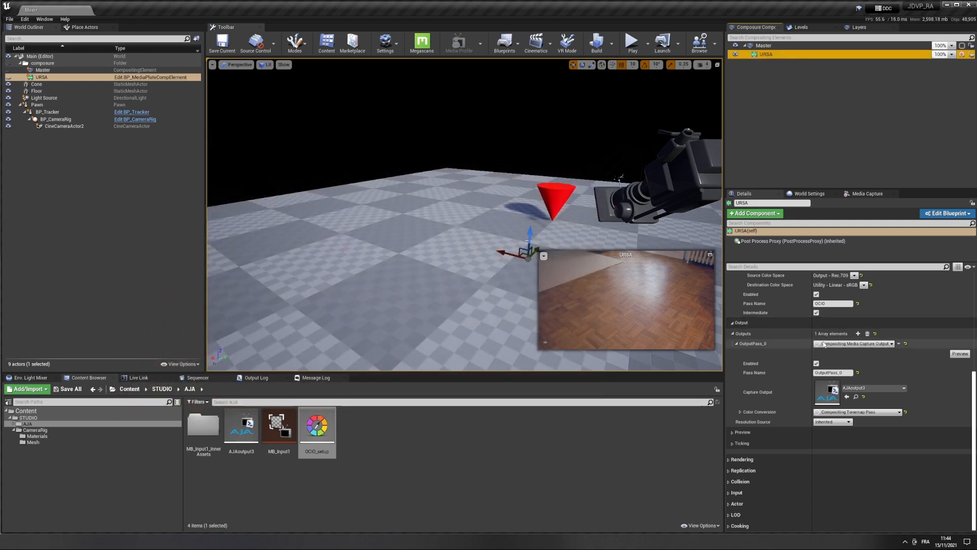
Step: Try the Override option for URSA's preview transform source and set it back to Inherited
click(734, 433)
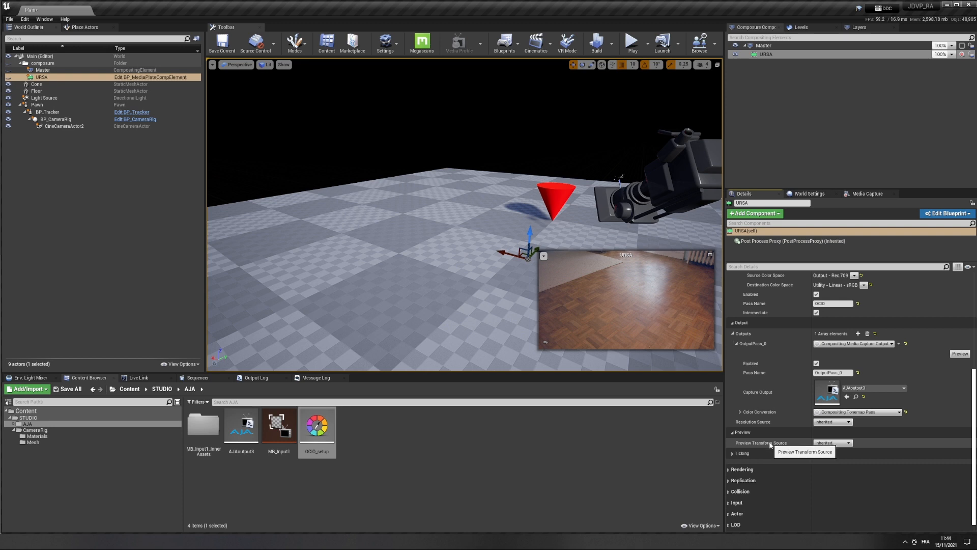
click(834, 443)
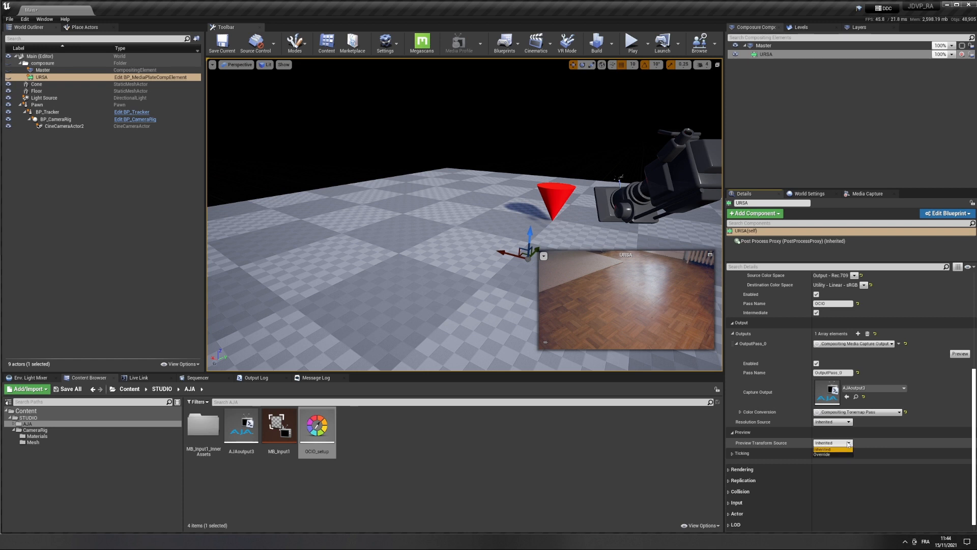
click(824, 454)
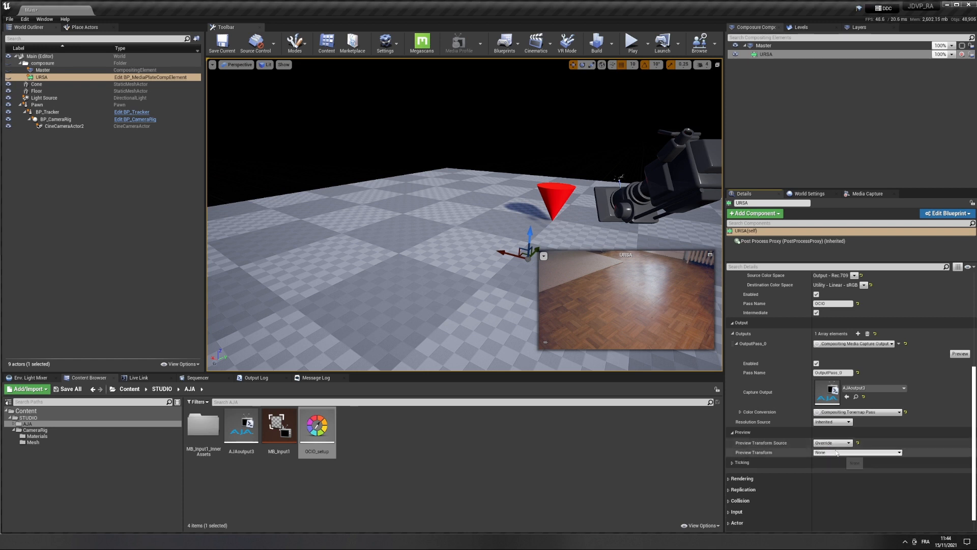
click(832, 443)
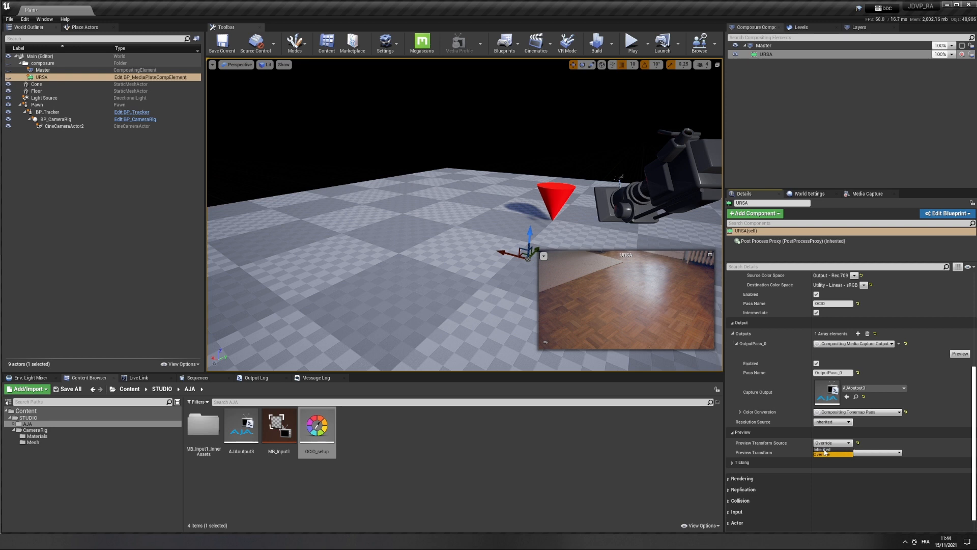
click(830, 449)
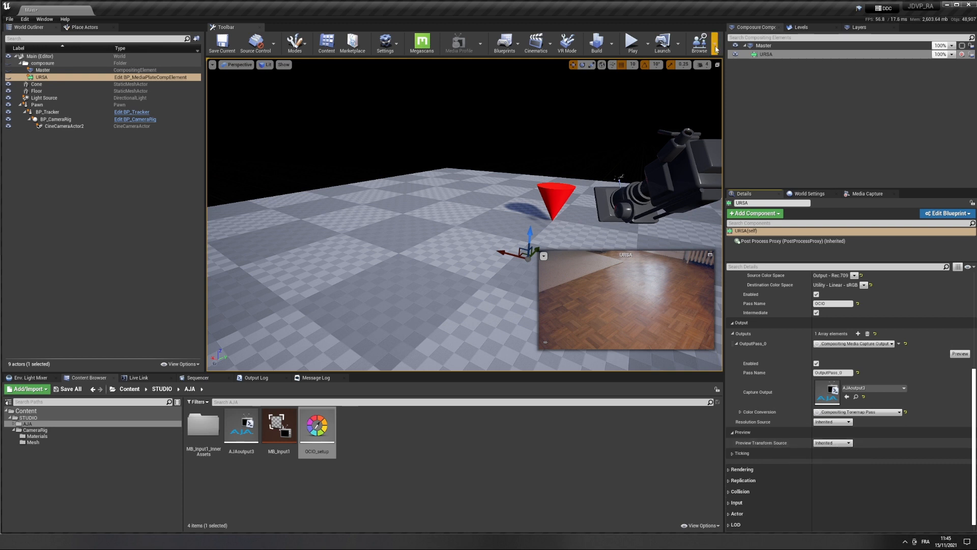
Step: Examine the pass types available for the Master comp's preview transform without choosing one
click(774, 46)
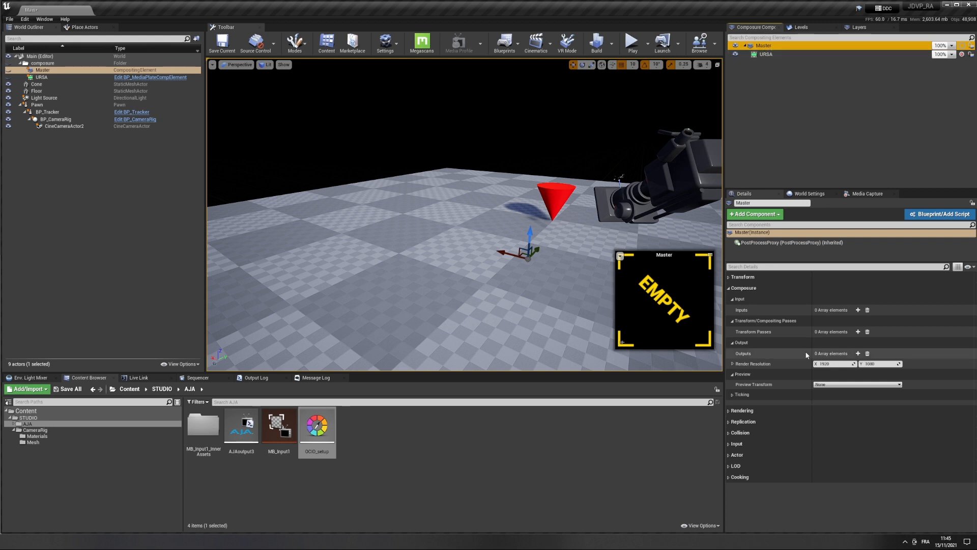
click(744, 288)
click(730, 289)
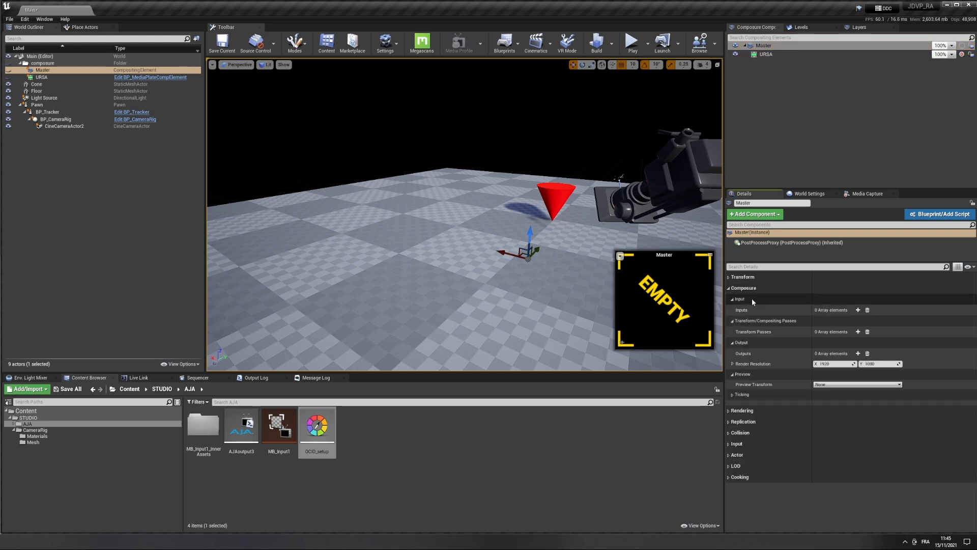
click(743, 332)
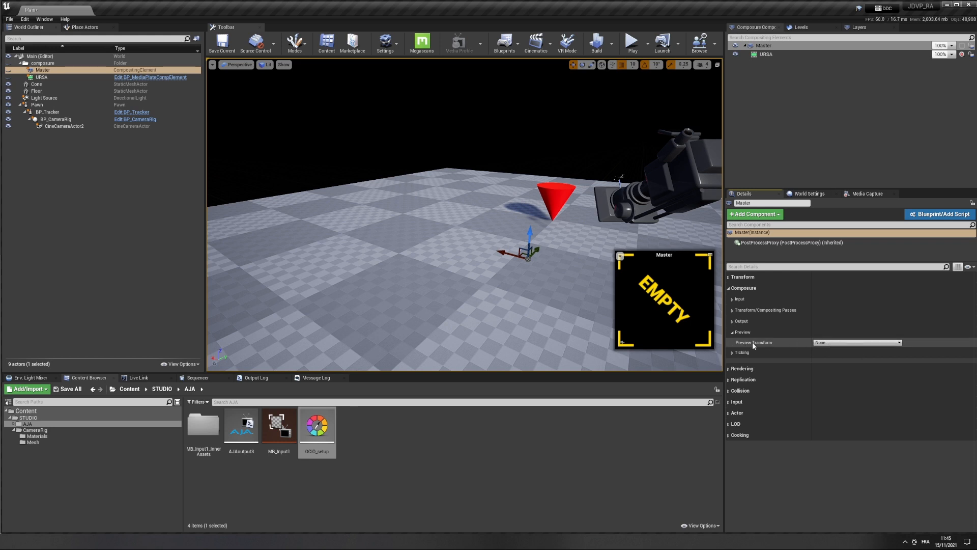
click(858, 343)
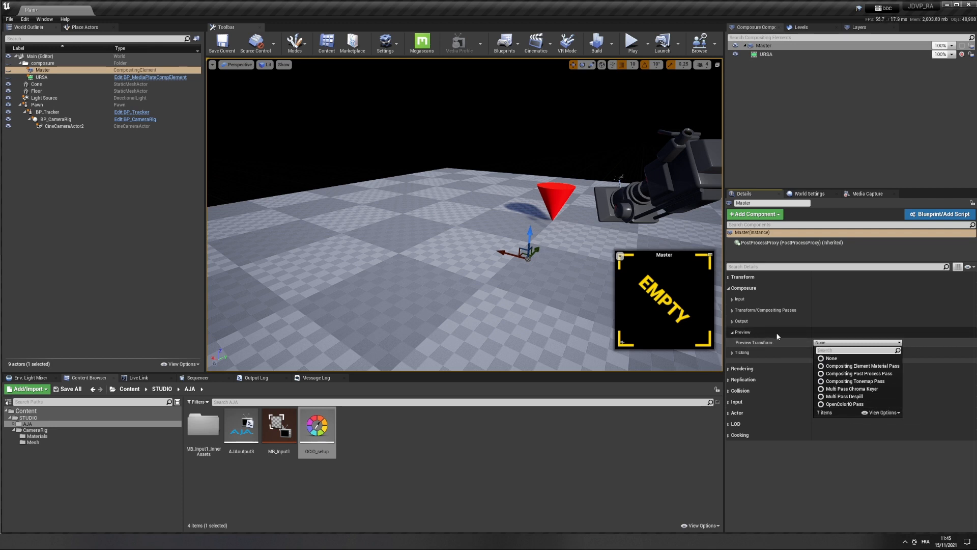
click(763, 332)
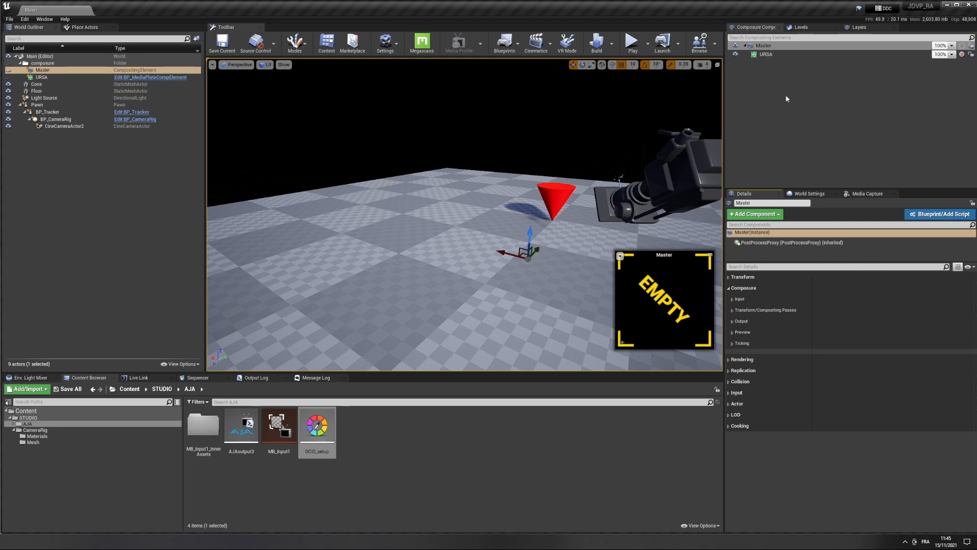
Step: Review the URSA layer's output, preview and ticking settings
click(768, 55)
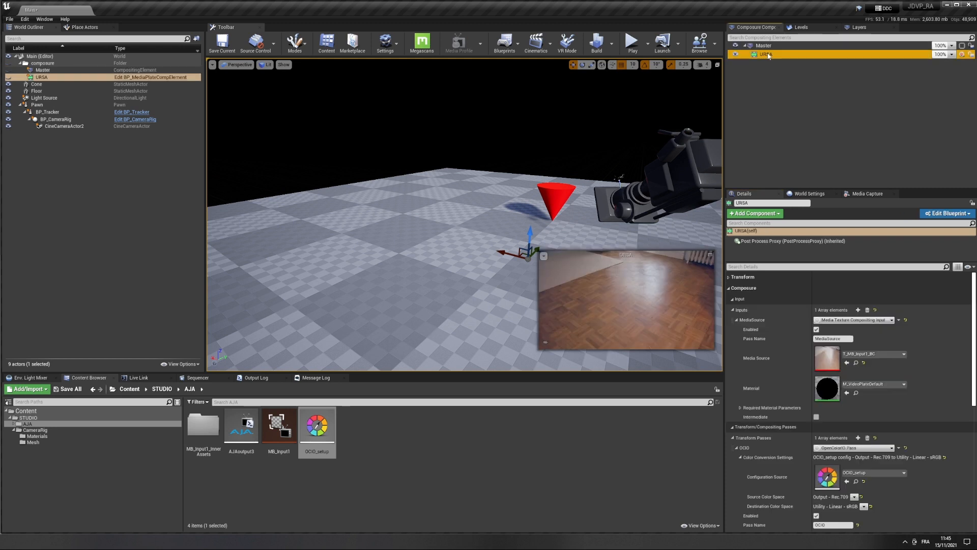
scroll(788, 402, down, 5)
scroll(789, 412, down, 3)
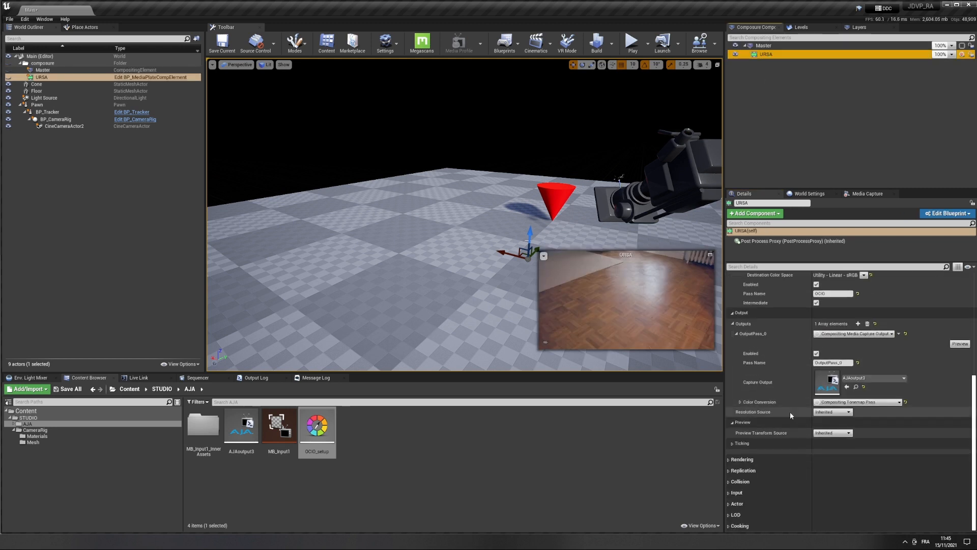
click(763, 443)
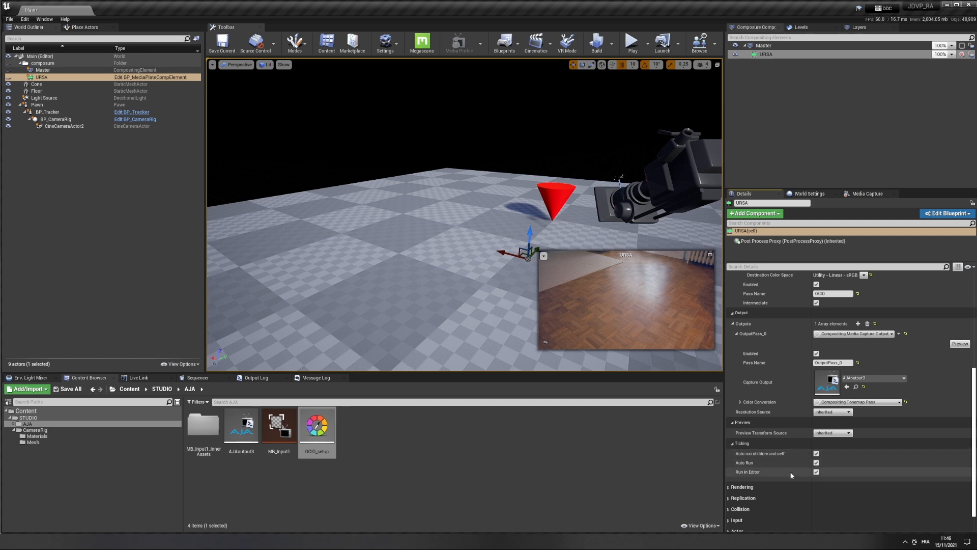
click(752, 442)
Step: Remove the Compositing Media Capture Output pass from URSA's outputs, collapse the output settings and deselect the layer
scroll(762, 424, up, 4)
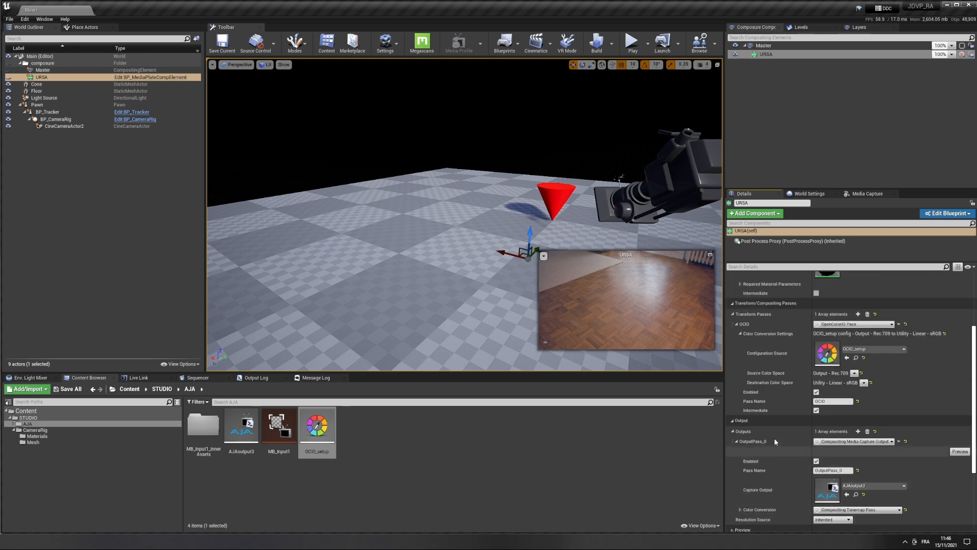
scroll(769, 451, down, 2)
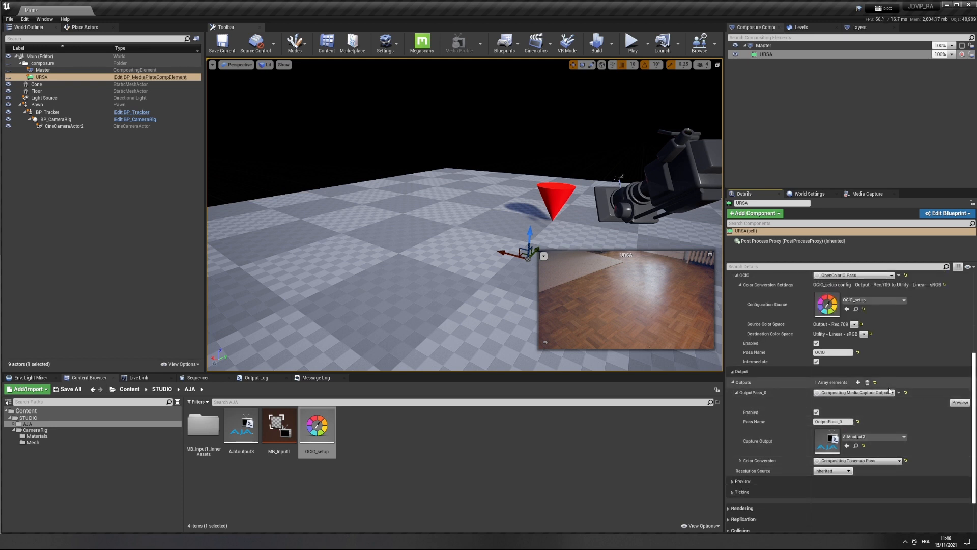
click(868, 383)
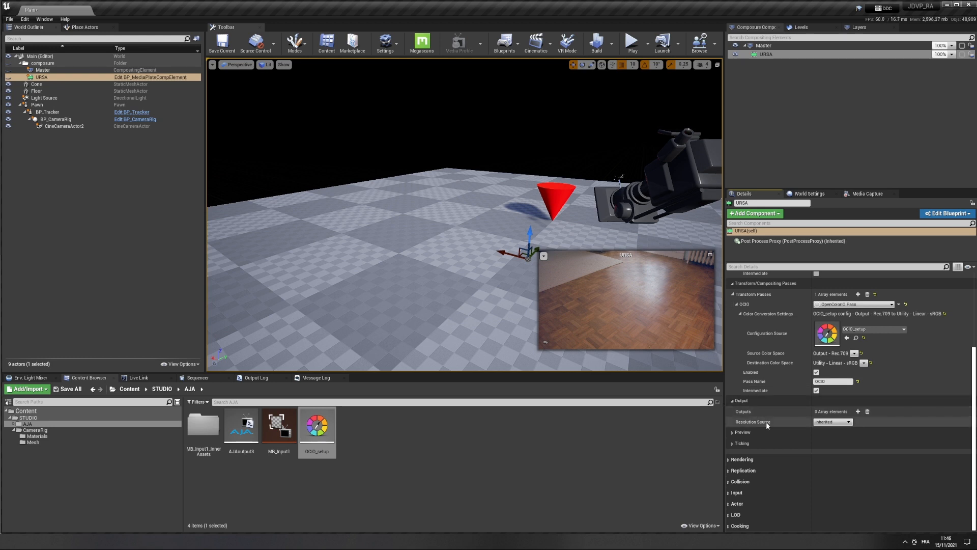
click(735, 401)
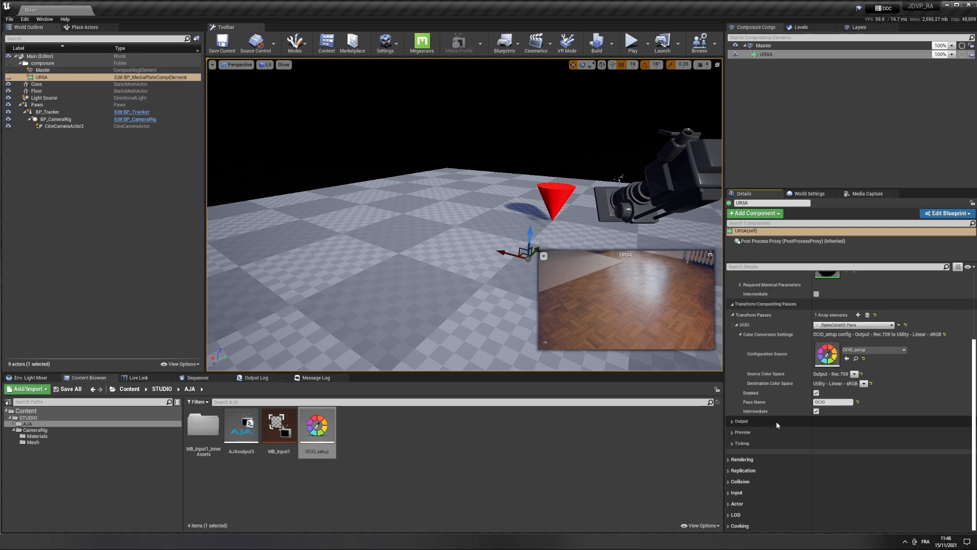
scroll(777, 420, up, 3)
click(797, 97)
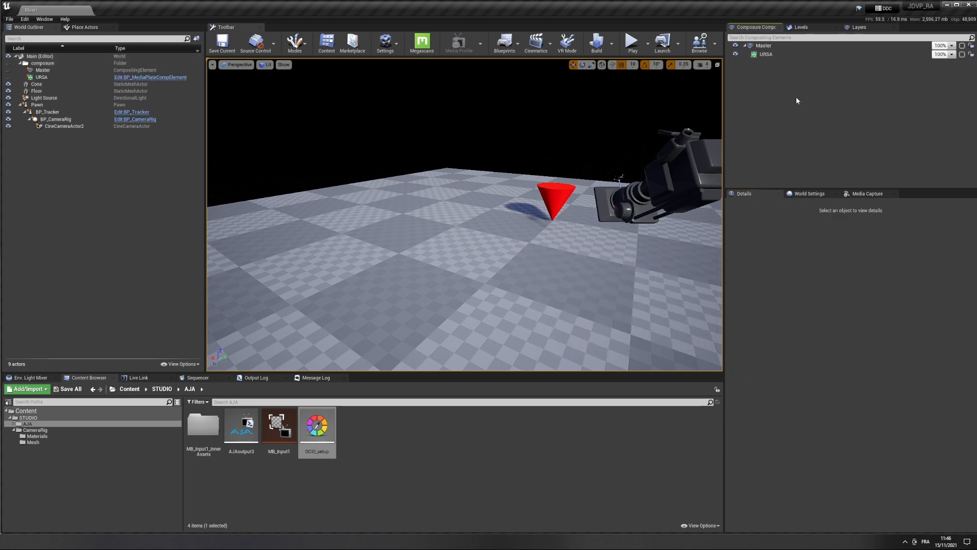
Step: Add a Media Plate layer element to the Master comp and name it Texture
click(771, 56)
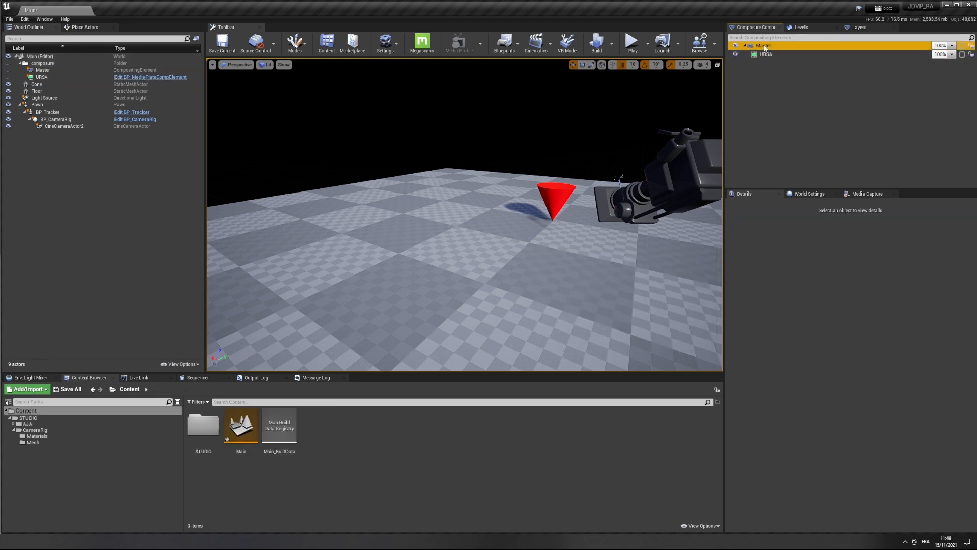
click(764, 46)
right_click(765, 46)
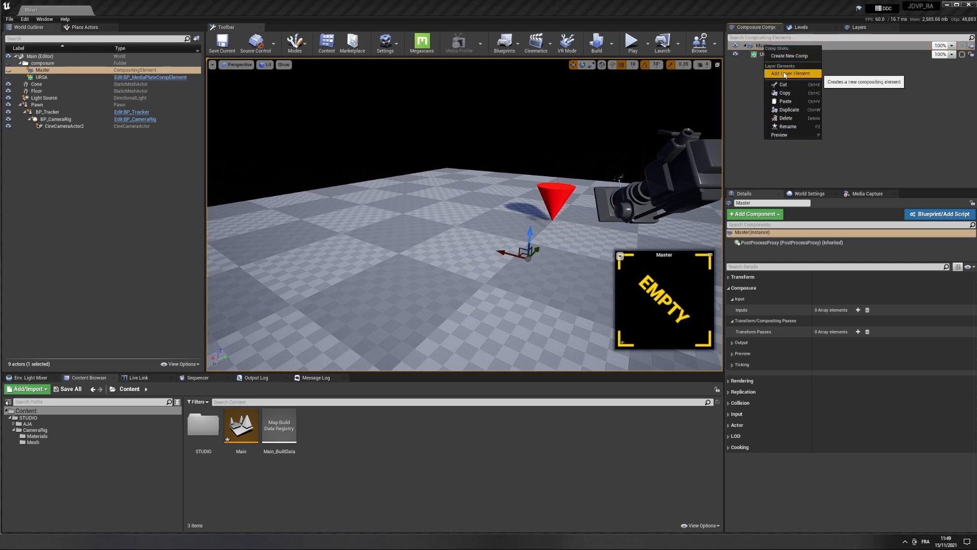
click(784, 74)
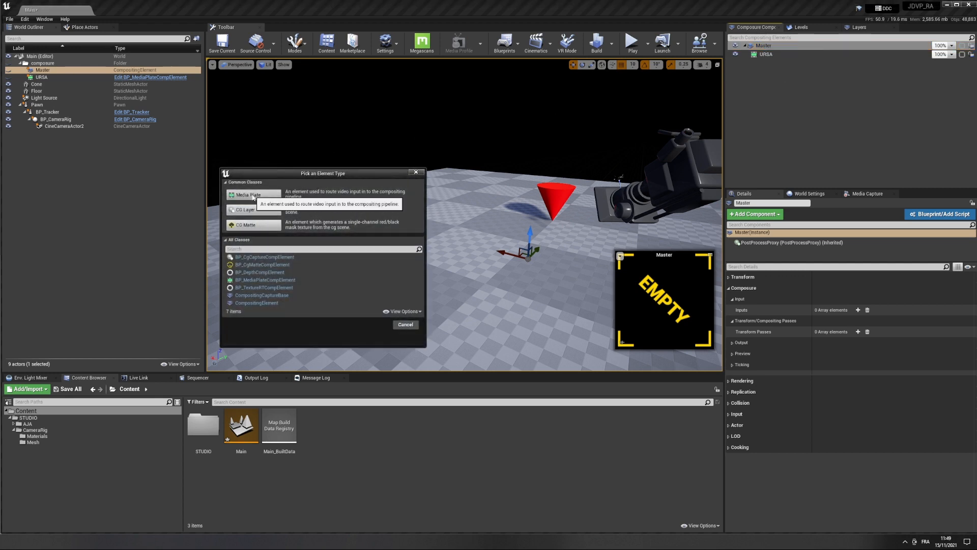
click(254, 194)
text(Texture)
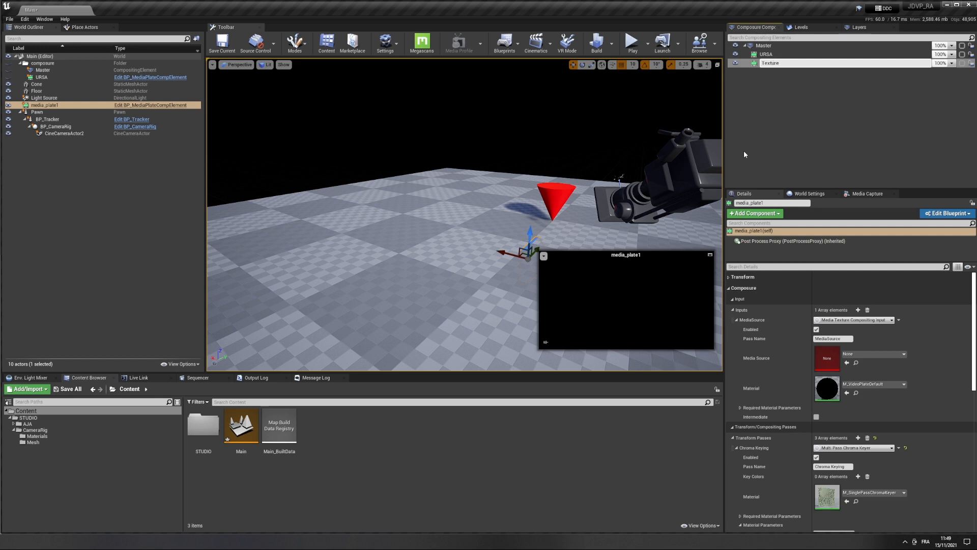
key(Return)
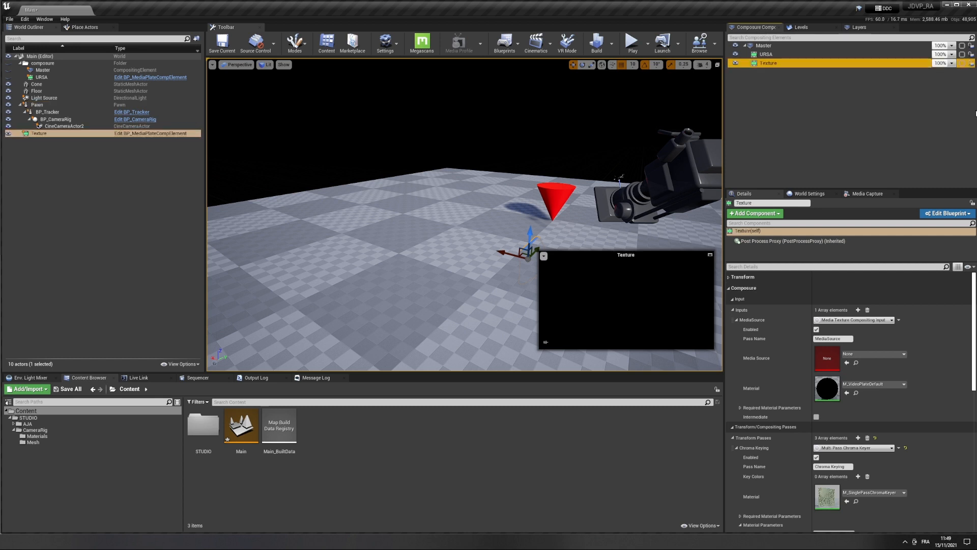
click(784, 65)
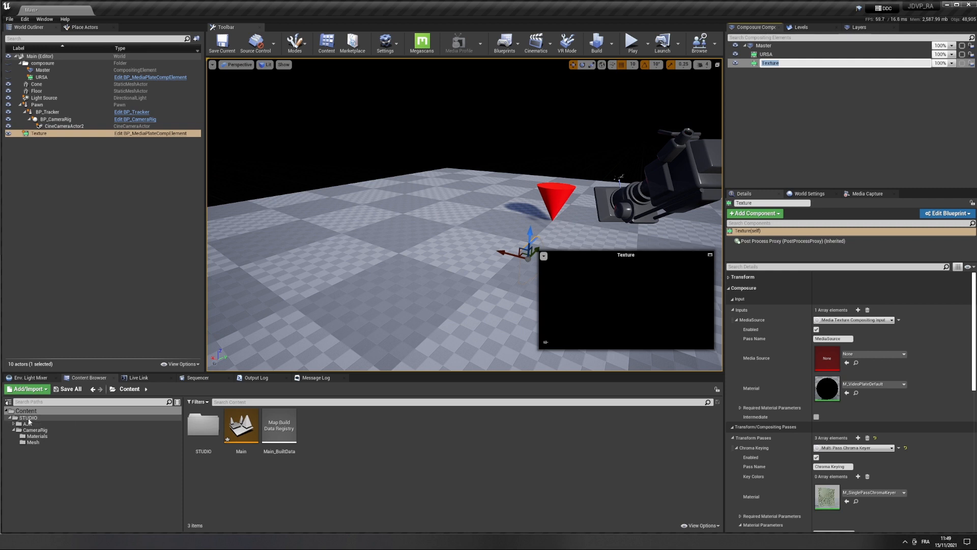
Step: Create a folder named Composure inside the STUDIO content folder and open it
click(28, 418)
right_click(309, 432)
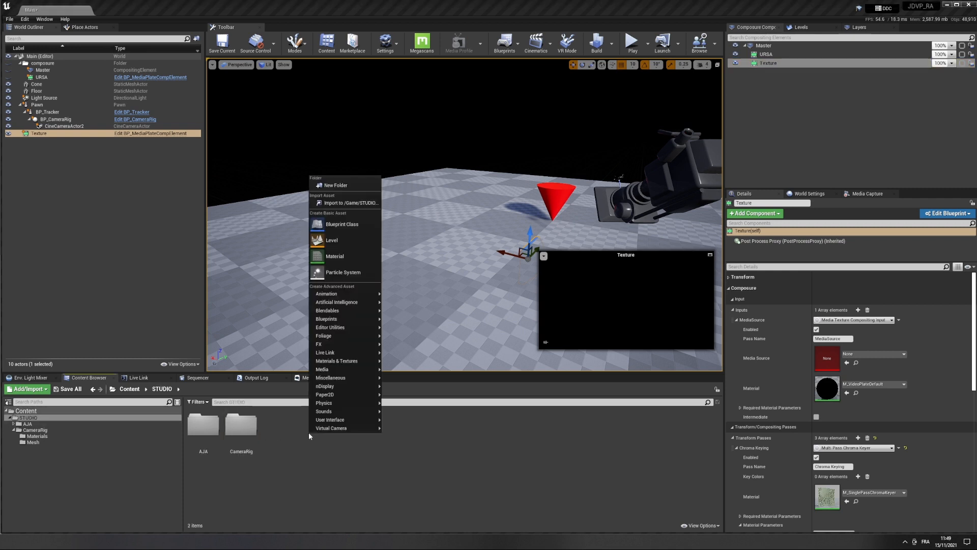
click(351, 187)
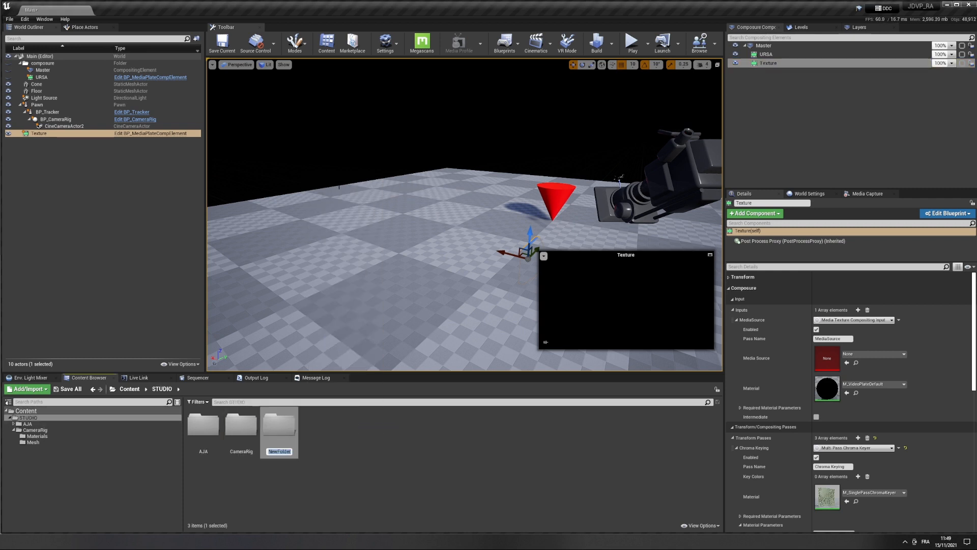
text(Composure)
key(Return)
double_click(283, 428)
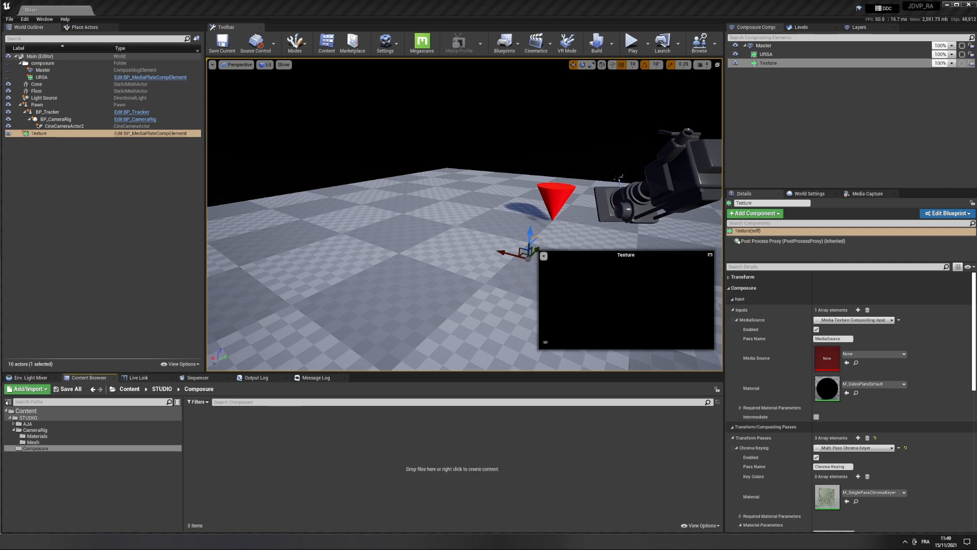
Step: Import 1erecouleurs.png from the desktop into the Composure content folder
key(alt+Tab)
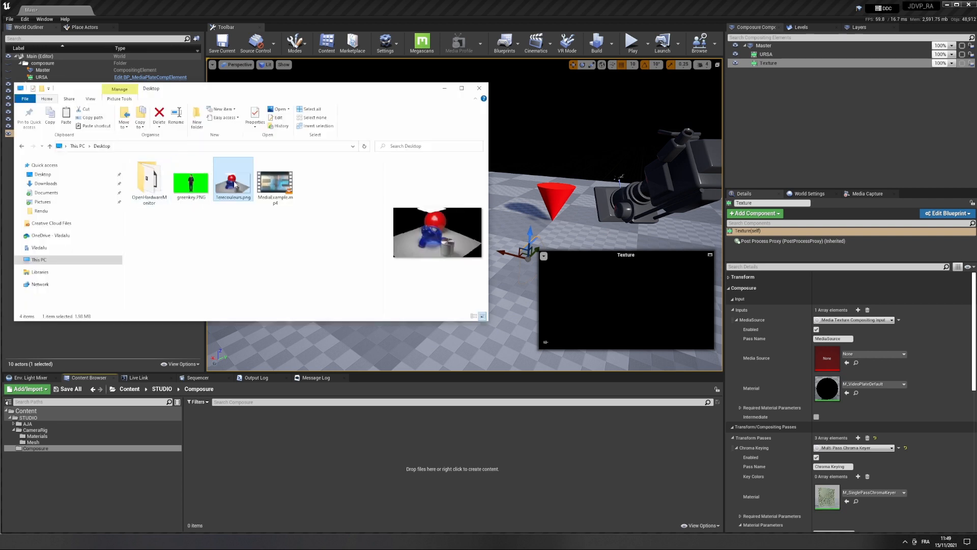
drag(235, 186, 268, 456)
click(278, 458)
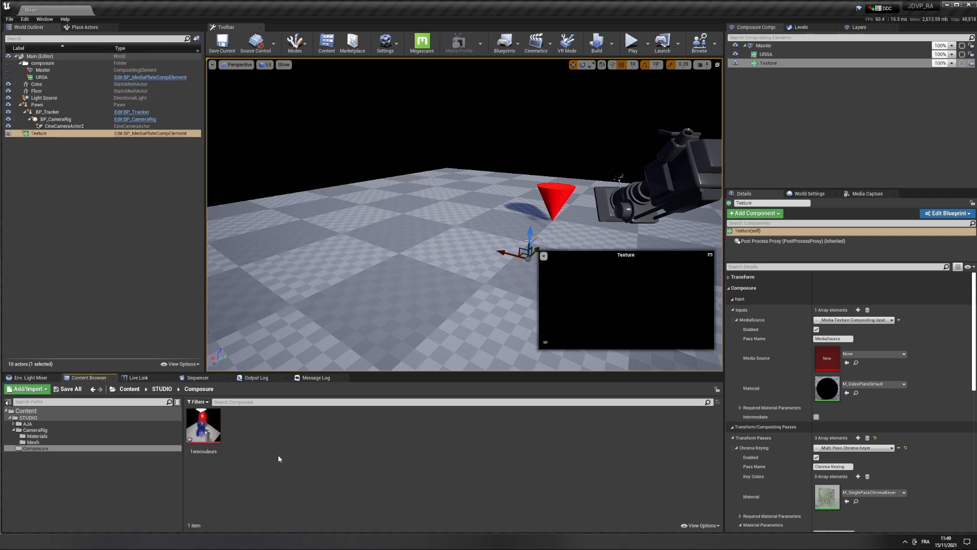
Step: Change the Texture layer's MediaSource input type to Texture Input, assign the 1erecouleurs texture to it and deselect the layer
drag(203, 428, 456, 450)
click(769, 66)
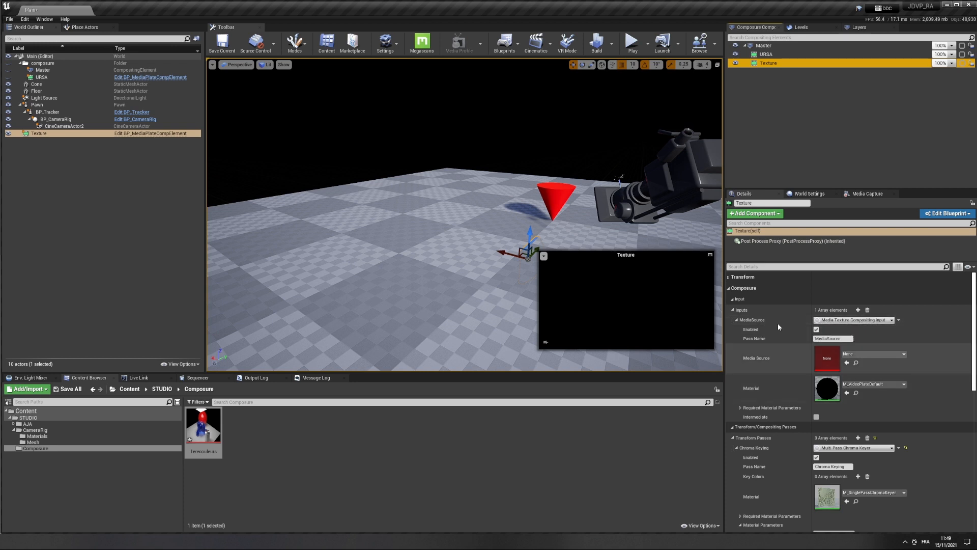
click(855, 320)
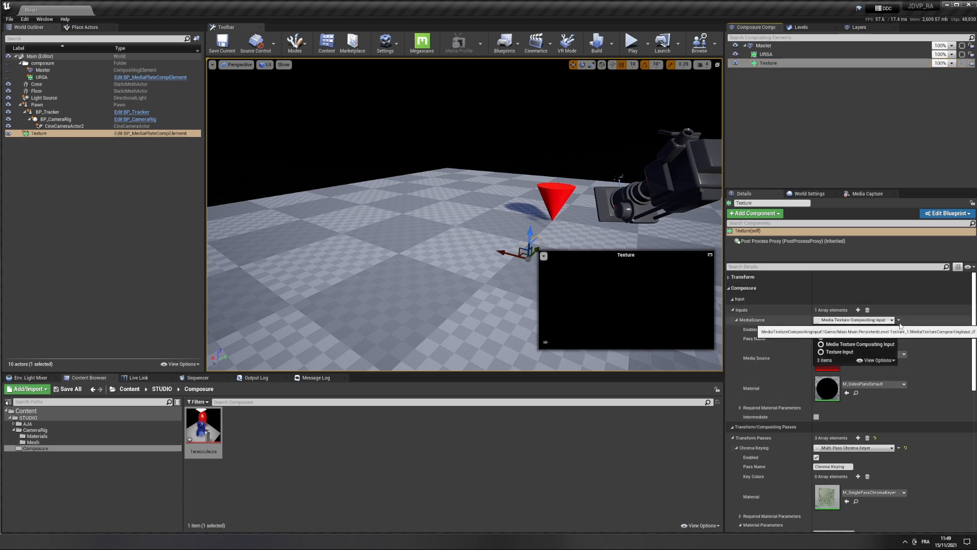
click(844, 352)
click(874, 335)
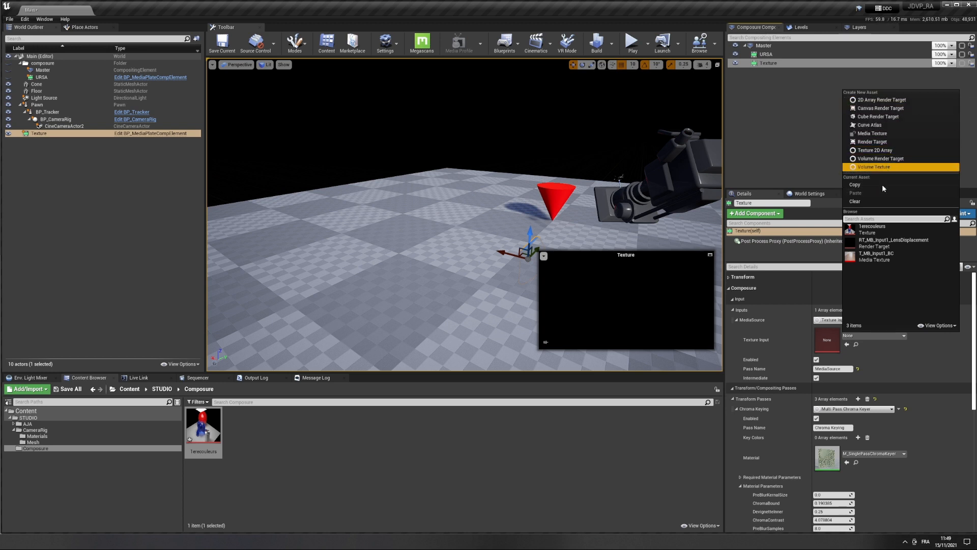
click(873, 229)
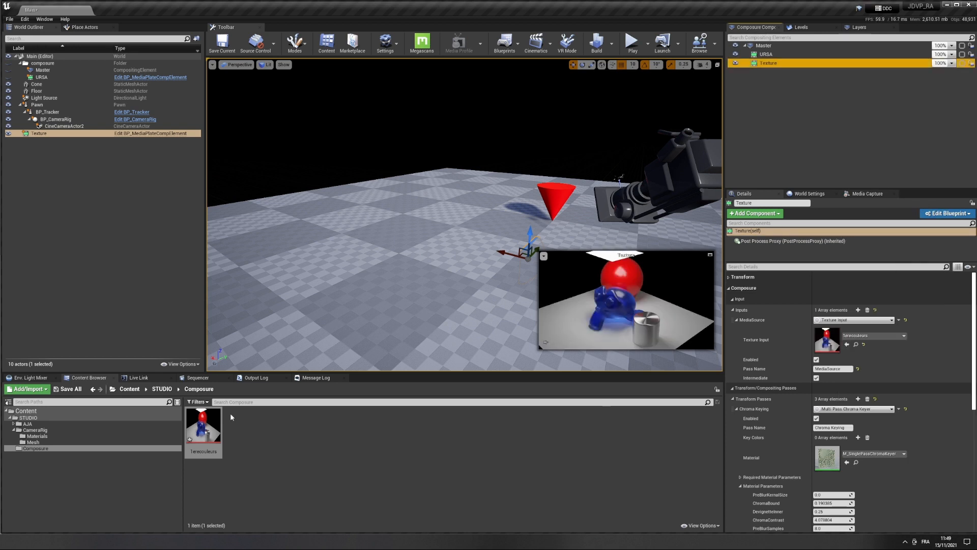
drag(203, 428, 833, 352)
drag(830, 343, 832, 346)
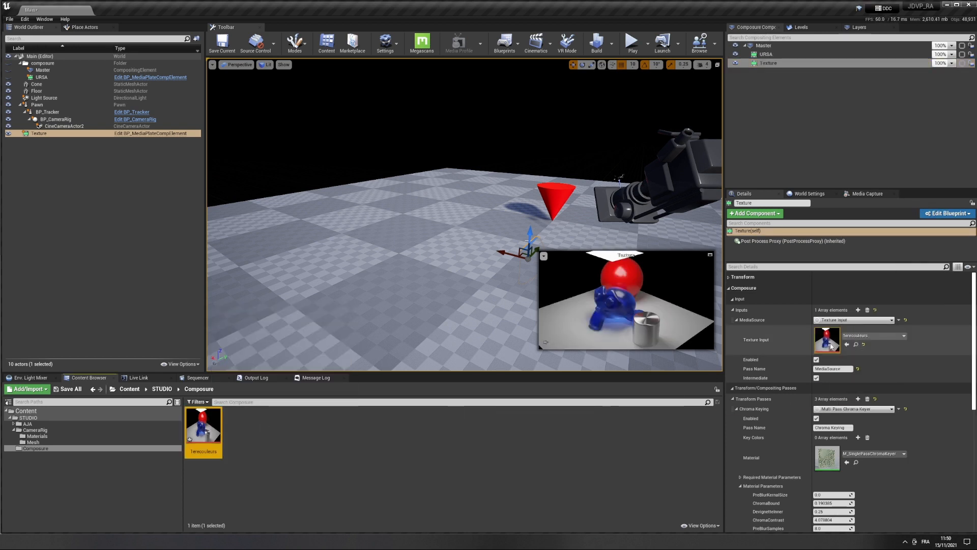
click(790, 113)
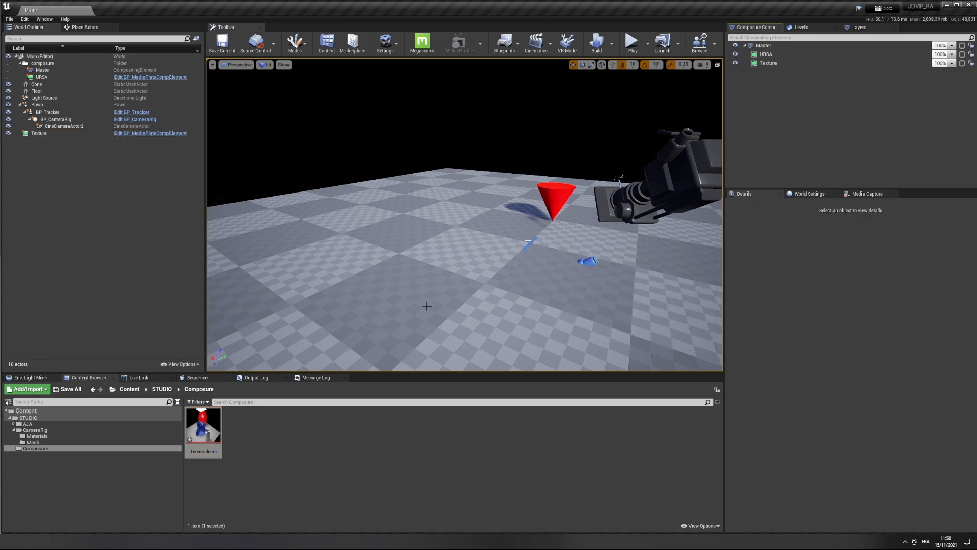
click(267, 442)
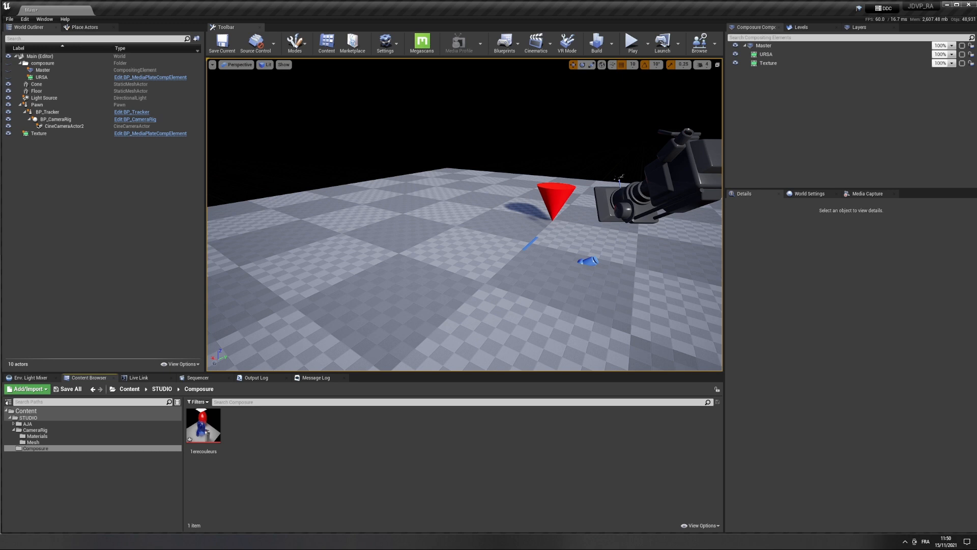
Step: Switch to File Explorer and create a folder named Movies in the JDVP_RA project's Content directory
key(alt+Tab)
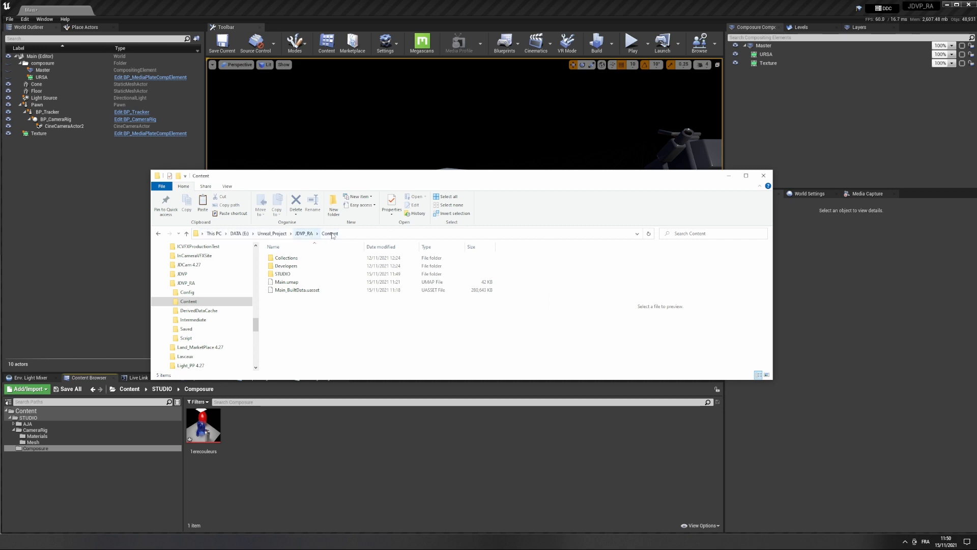
right_click(319, 330)
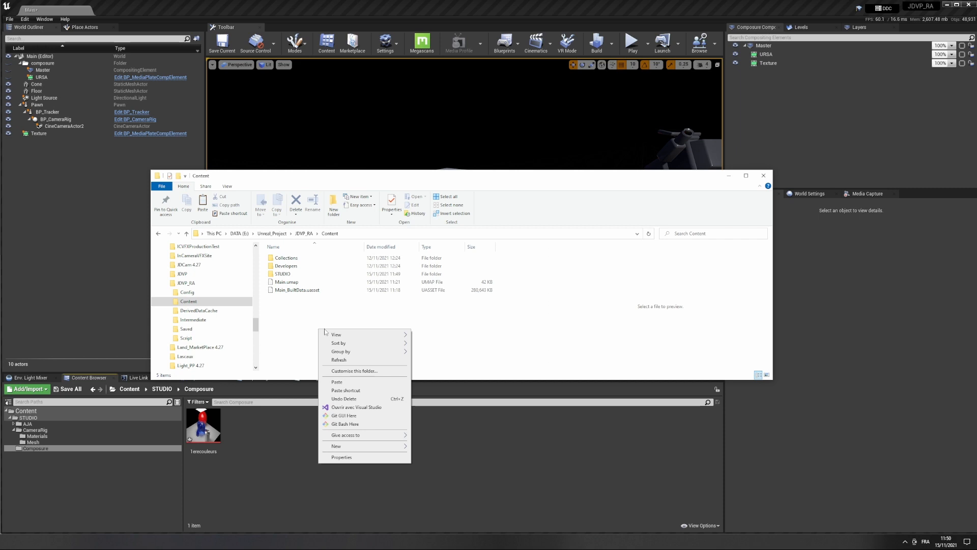
click(332, 204)
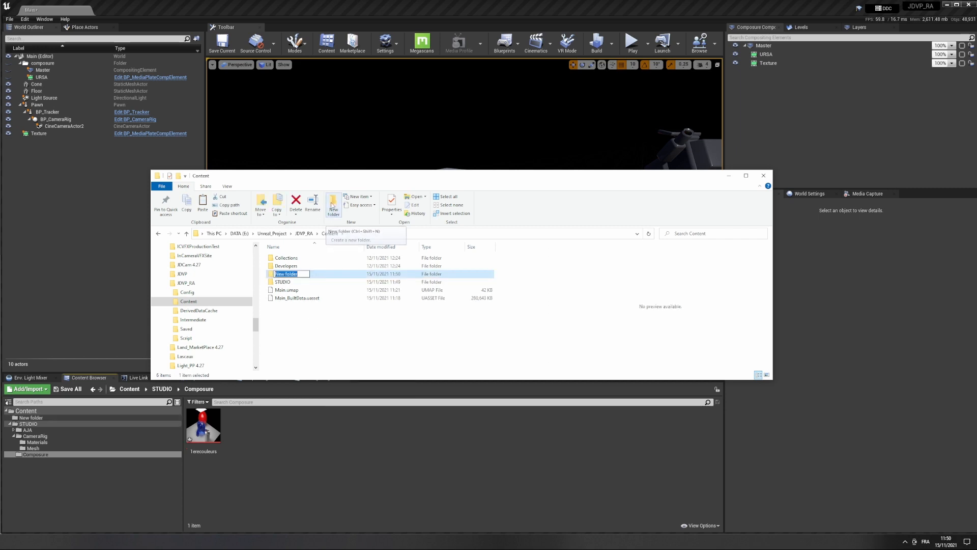
text(Movies)
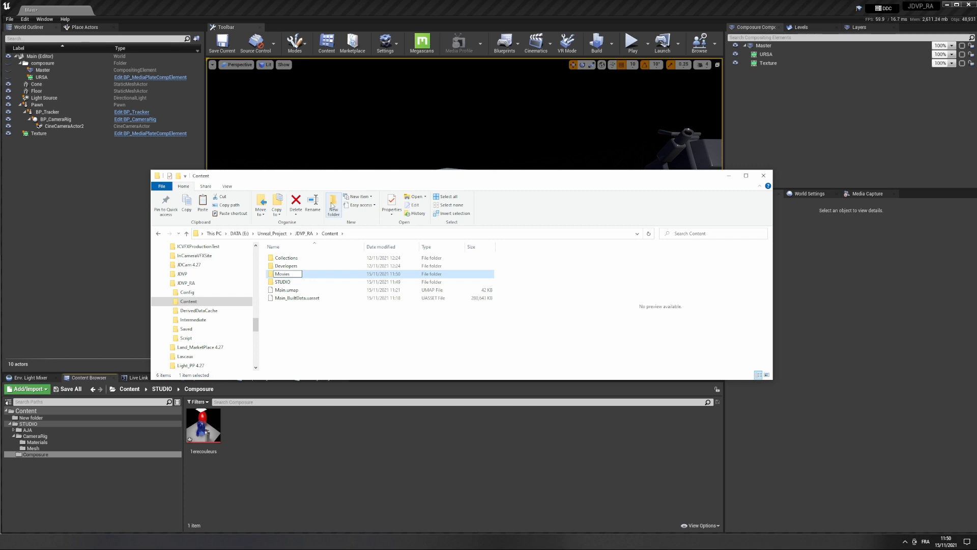
key(Return)
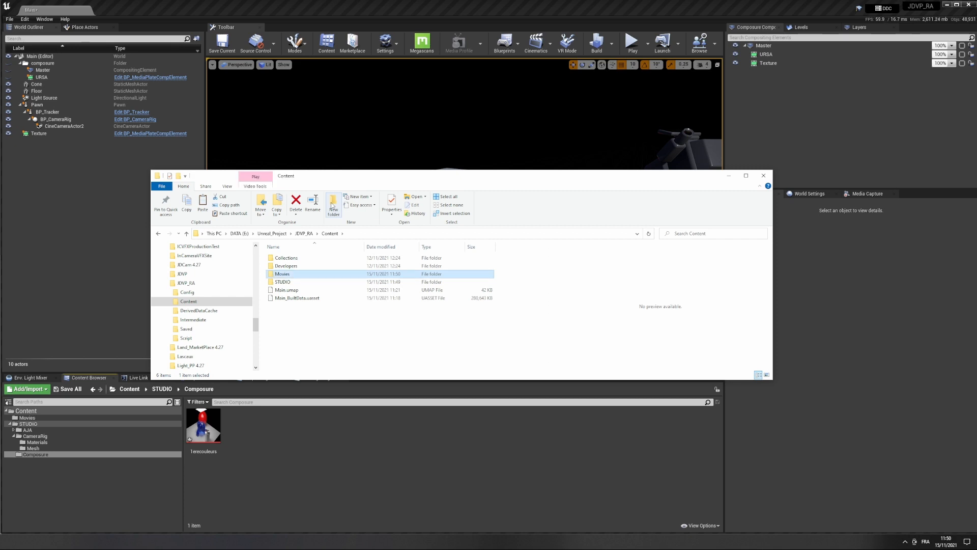
Step: Copy MediaExample.mp4 from the desktop into the Movies folder and close both File Explorer windows
double_click(283, 275)
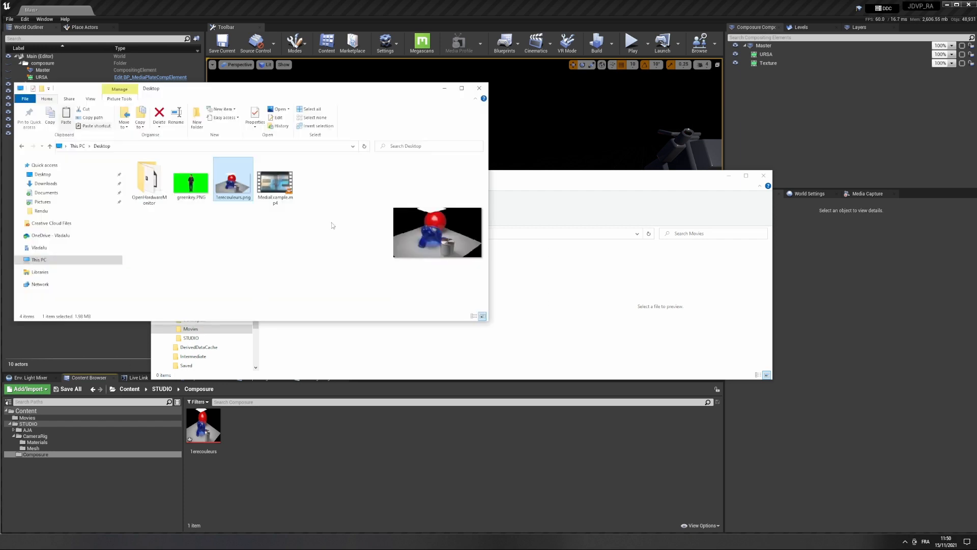
drag(275, 182, 583, 312)
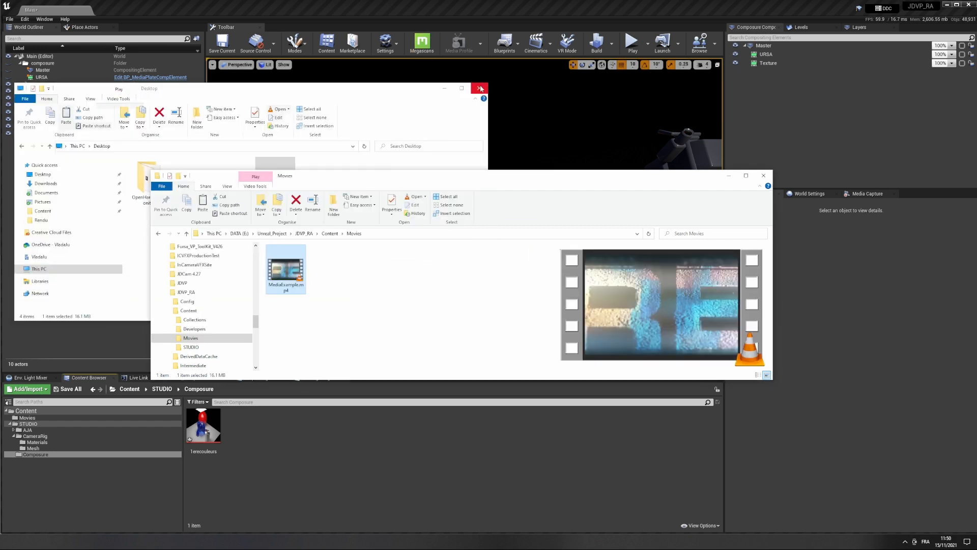
click(479, 88)
click(763, 176)
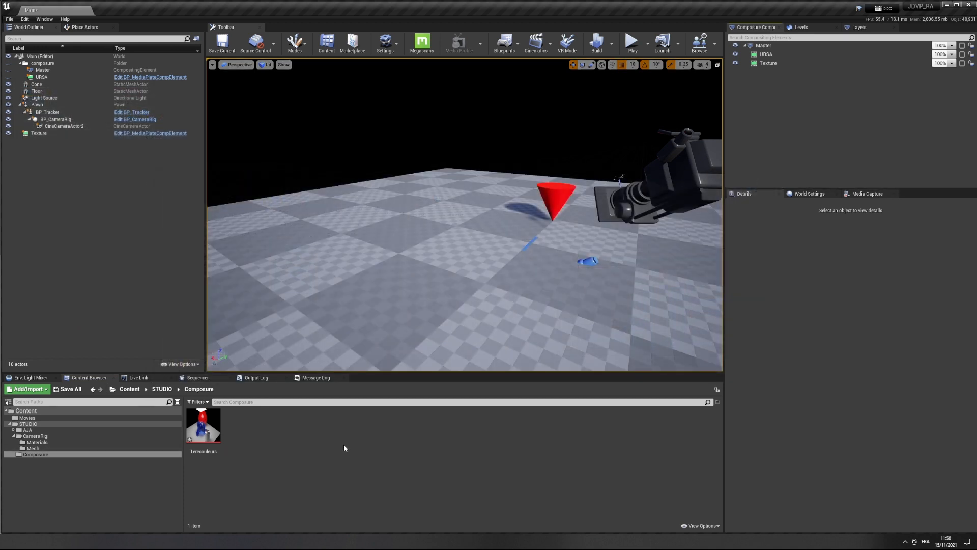
Step: Create a File Media Source asset named FMS_clipunreal in the Composure content folder
right_click(254, 436)
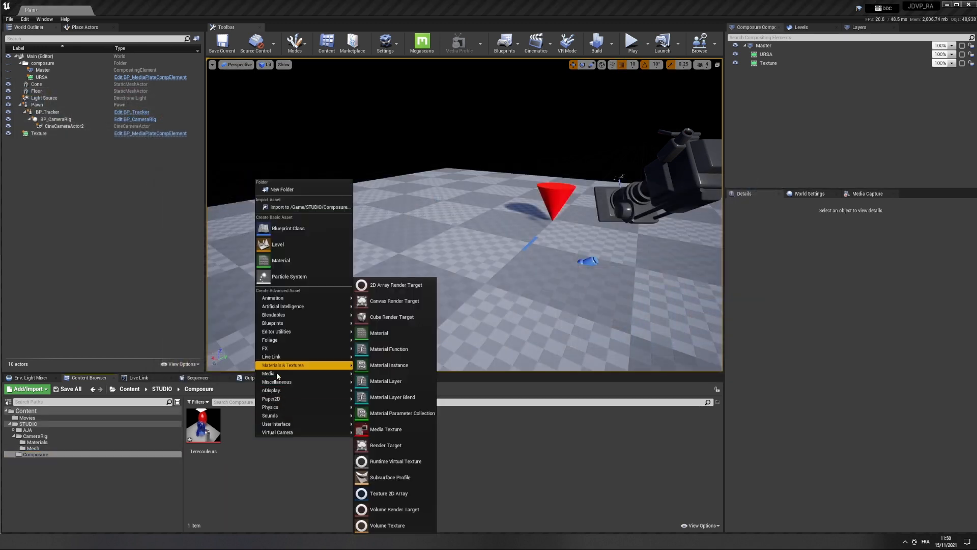
mouse_move(278, 376)
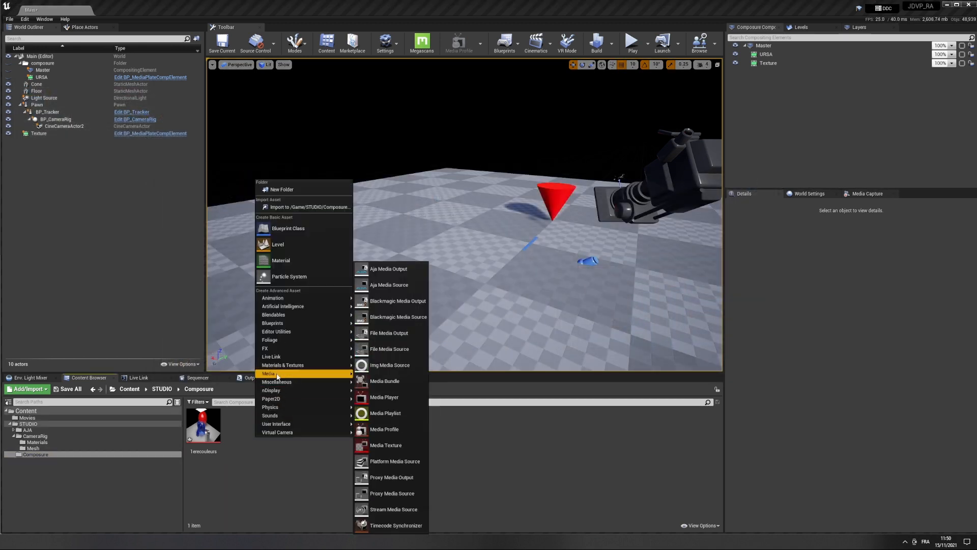
click(387, 349)
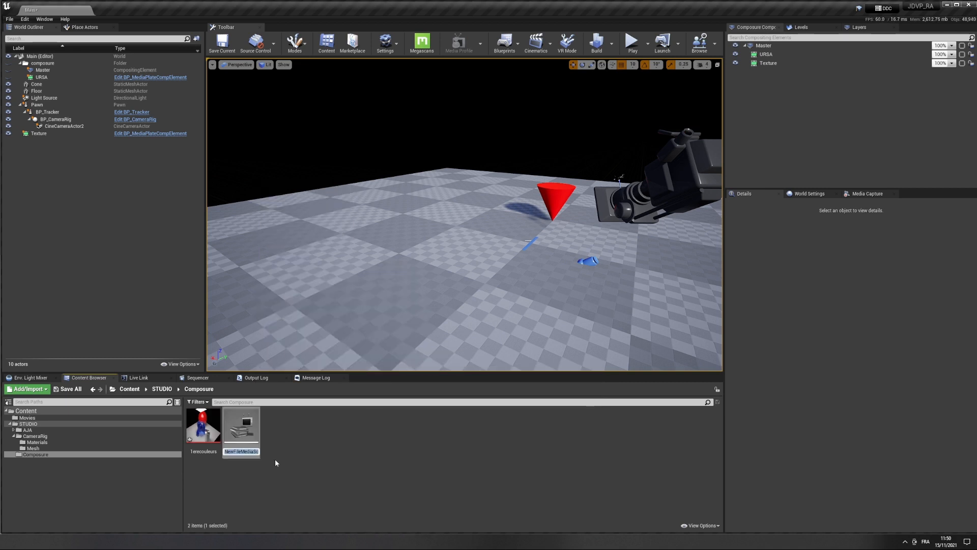
text(FMS_clipunreal)
key(Return)
Step: Set the file path of FMS_clipunreal to MediaExample.mp4 in the Movies folder and close the asset
double_click(250, 433)
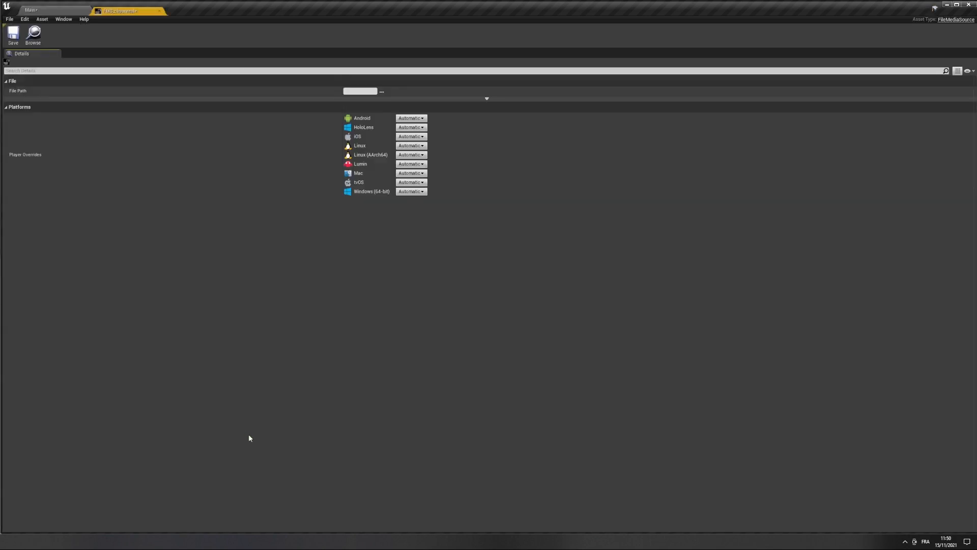
click(382, 92)
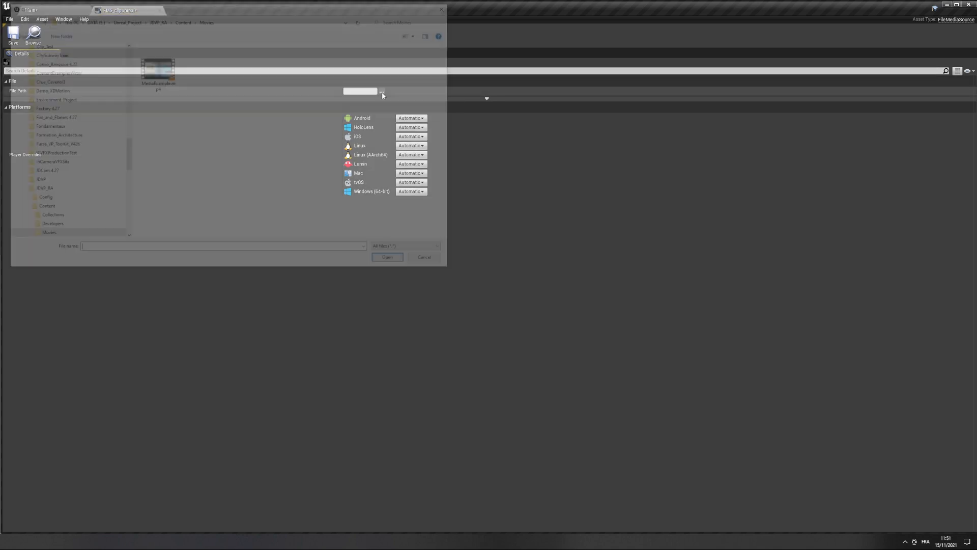
click(164, 70)
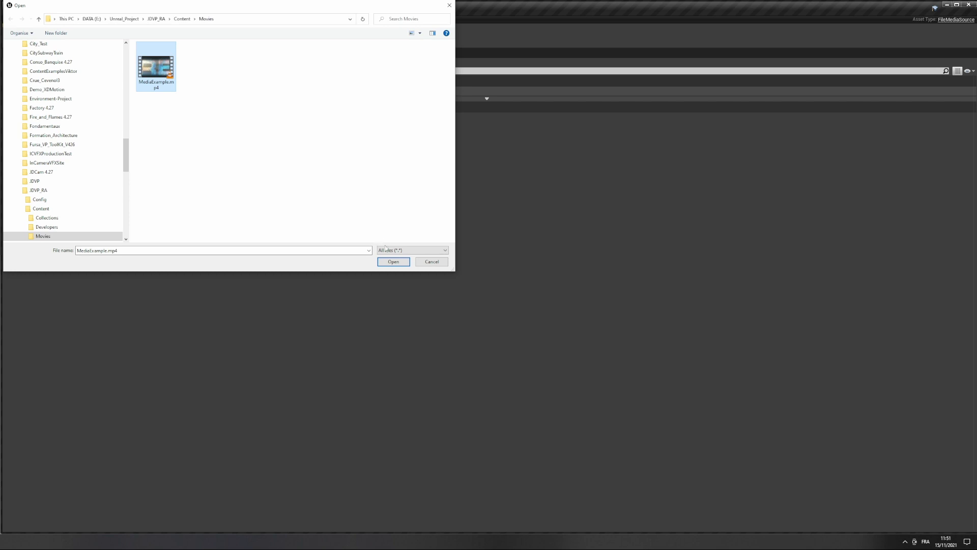
click(394, 261)
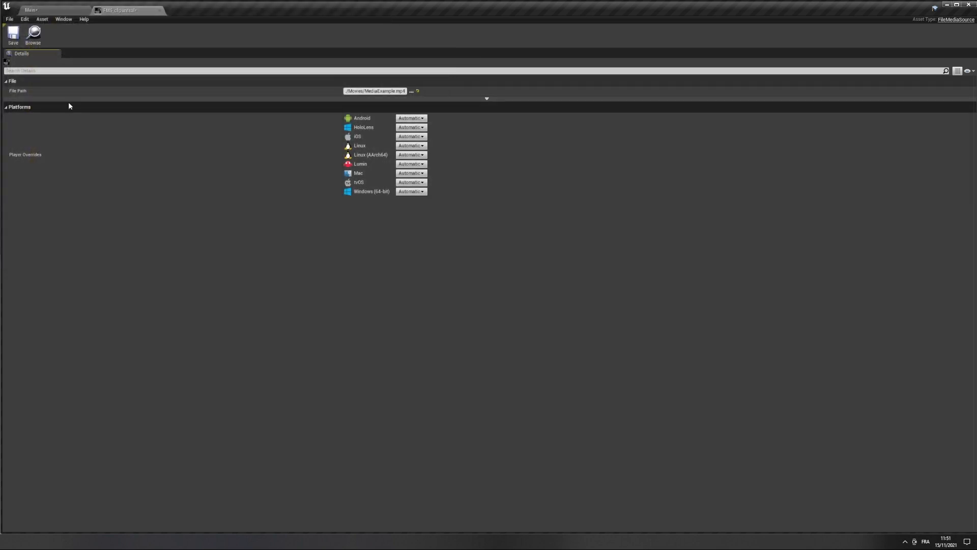
click(159, 11)
Step: Create a Media Player asset named MP_clipunreal with a linked video output MediaTexture in the Composure content folder
right_click(282, 440)
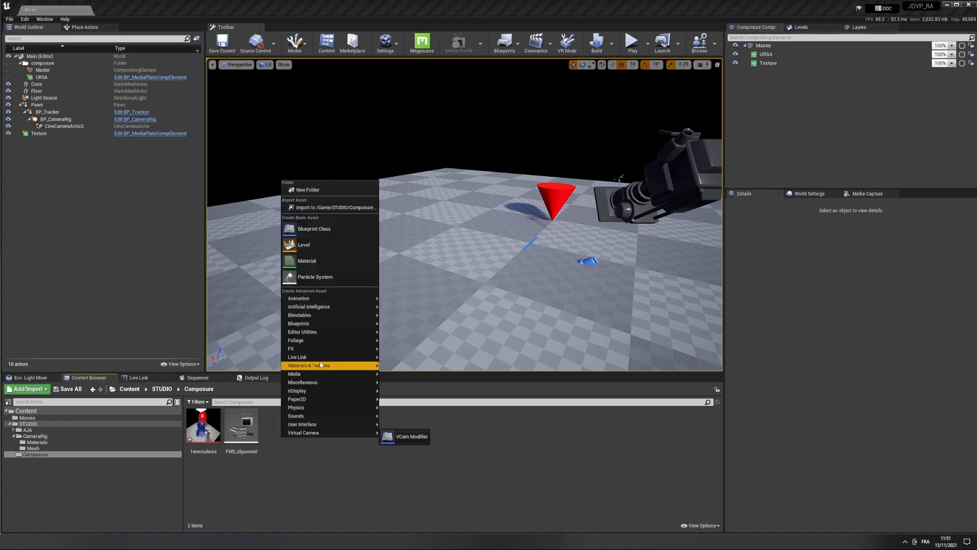
mouse_move(308, 376)
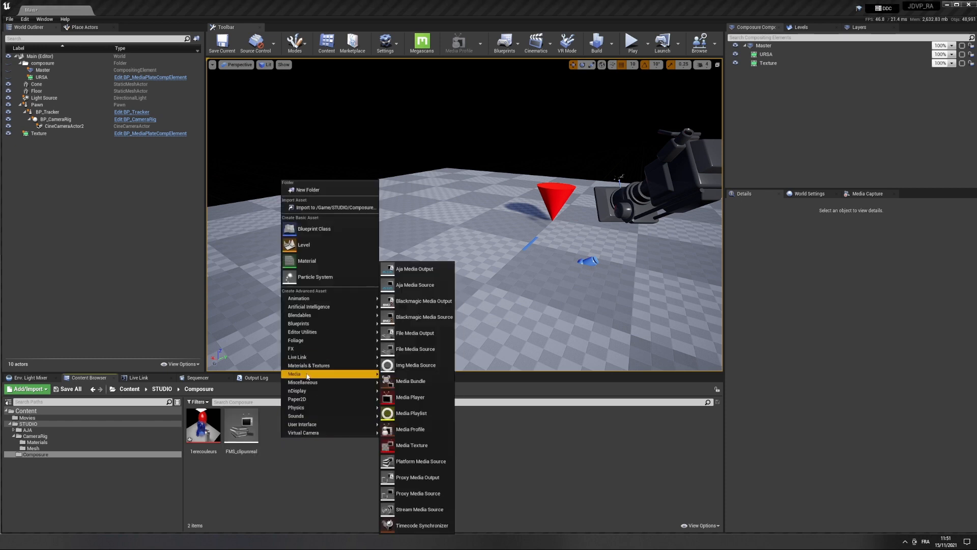
click(415, 398)
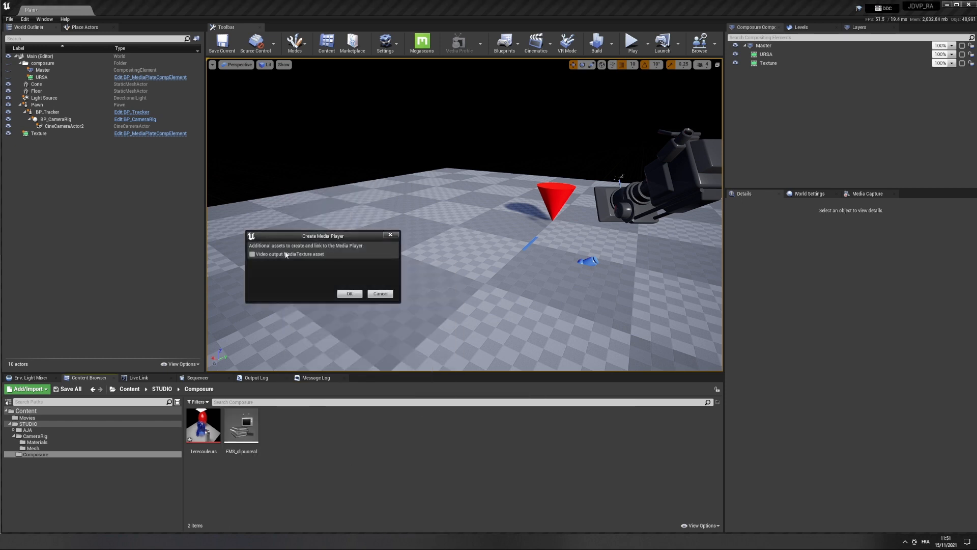
click(350, 294)
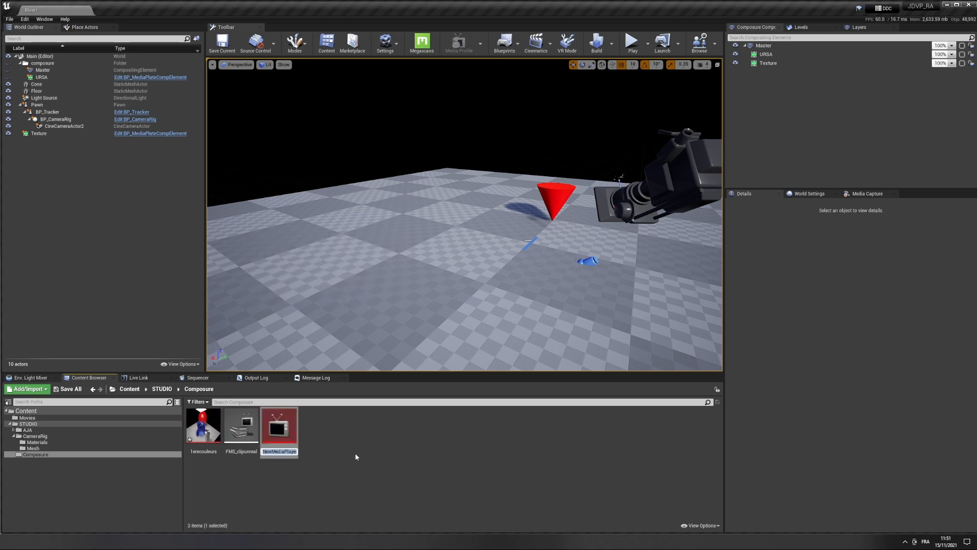
text(MP_clipunreal)
key(Return)
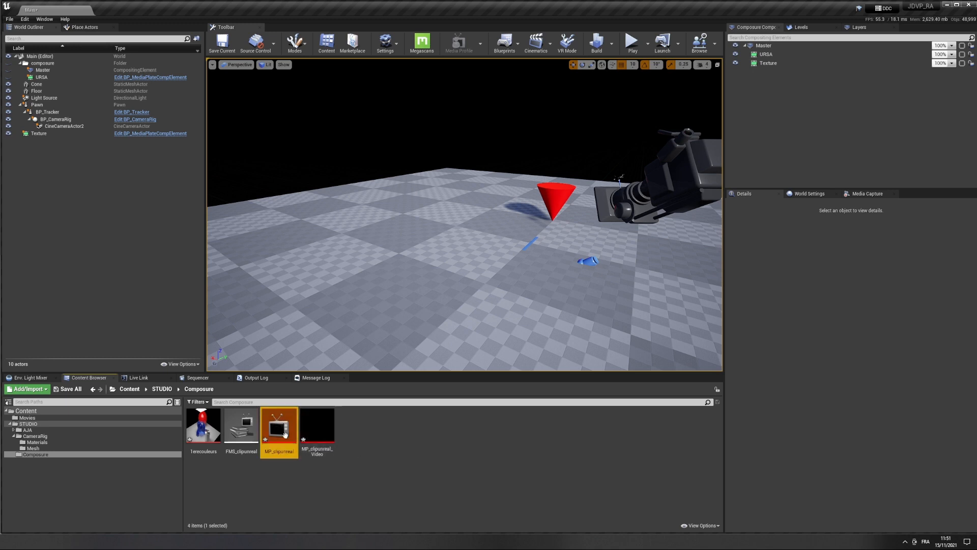
Step: Open MP_clipunreal, play the FMS_clipunreal media source in it and enable looping
double_click(280, 428)
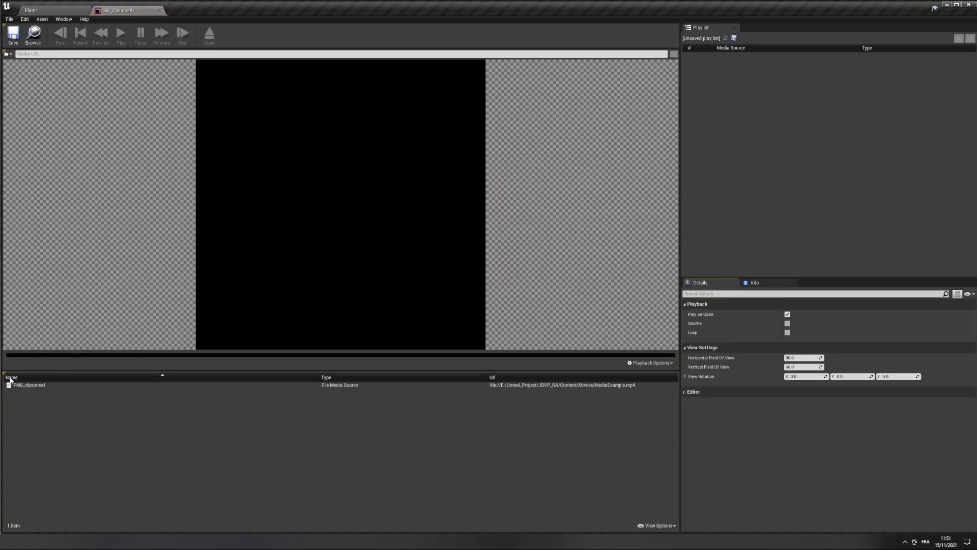
double_click(30, 385)
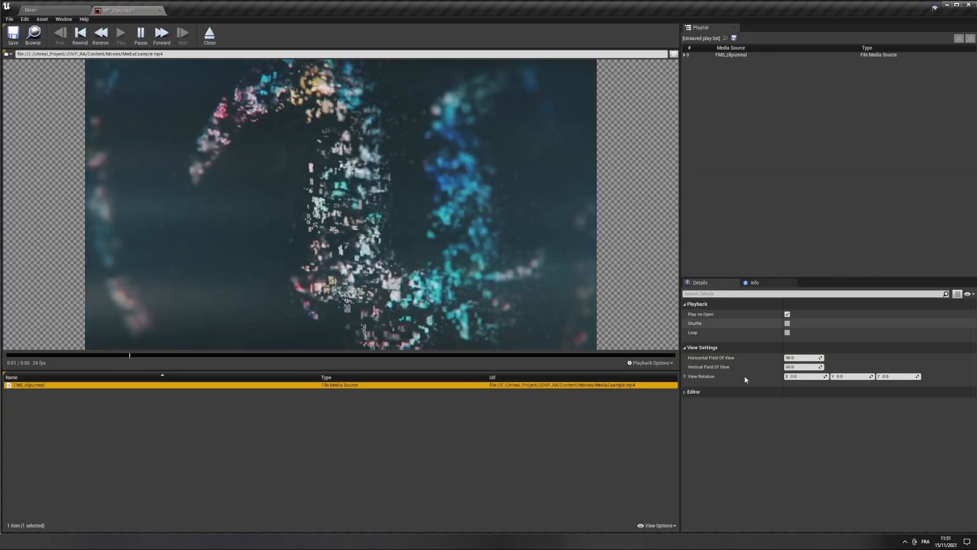
click(788, 333)
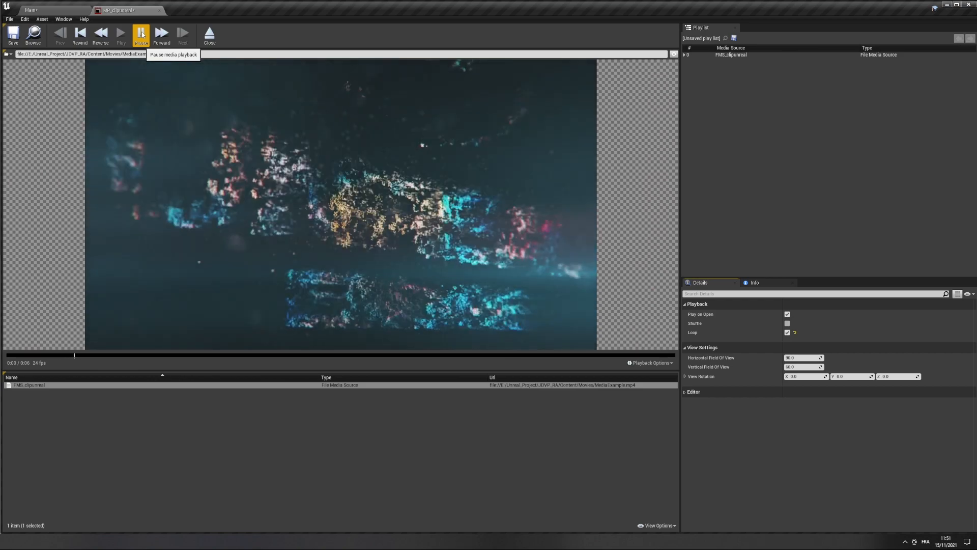
Step: Pause the clip's playback in the MP_clipunreal media player and return to the main level editor
click(31, 10)
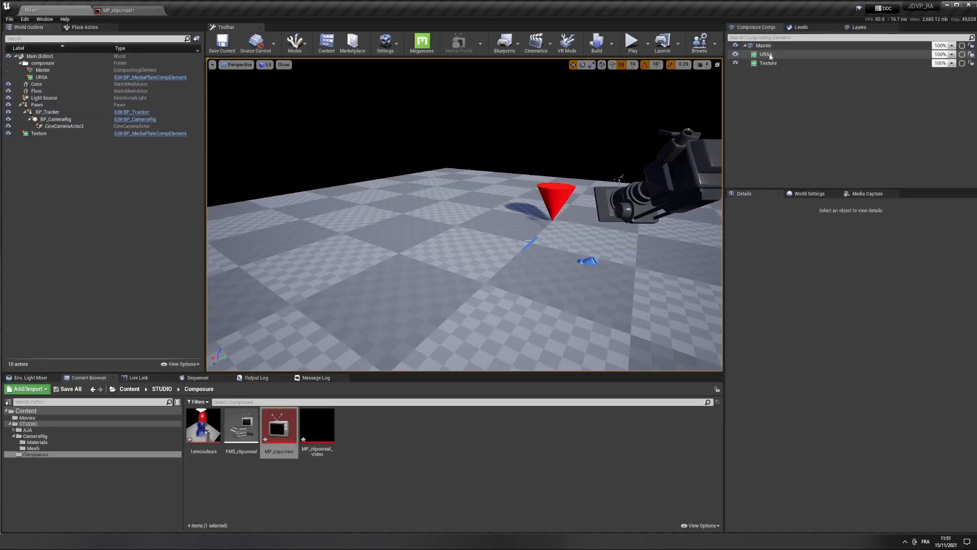
click(123, 11)
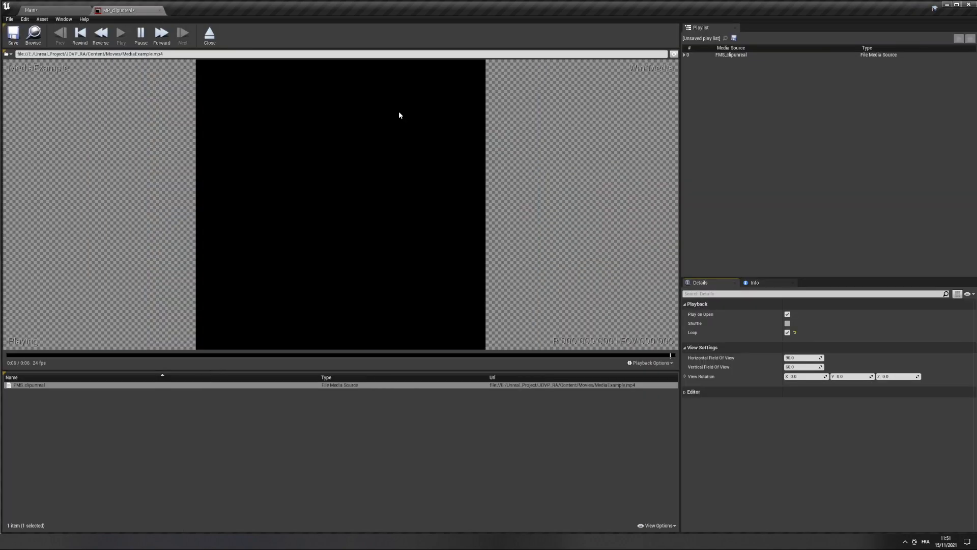
click(140, 34)
click(43, 10)
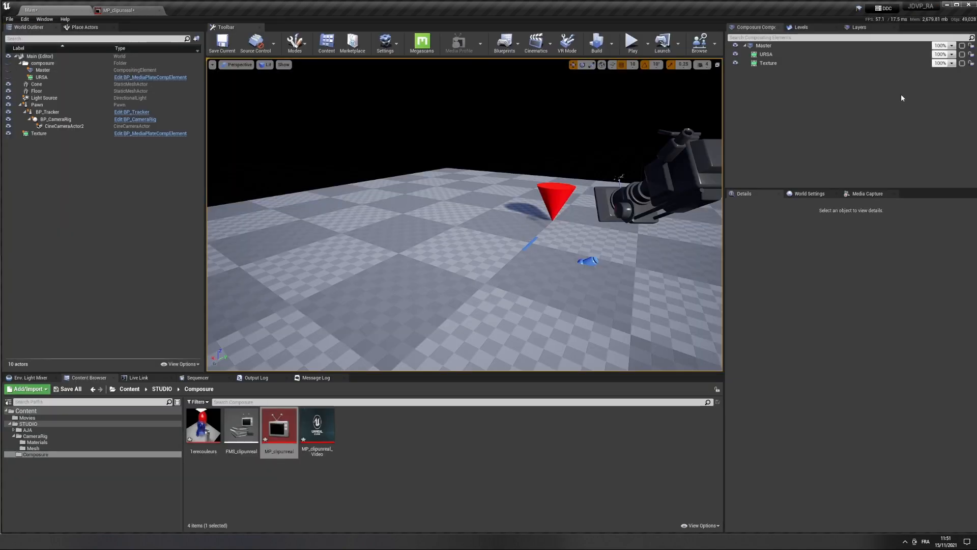
Step: Add a Media Plate element named Clip under the Master comp and set its media source to MP_clipunreal_Video
right_click(766, 46)
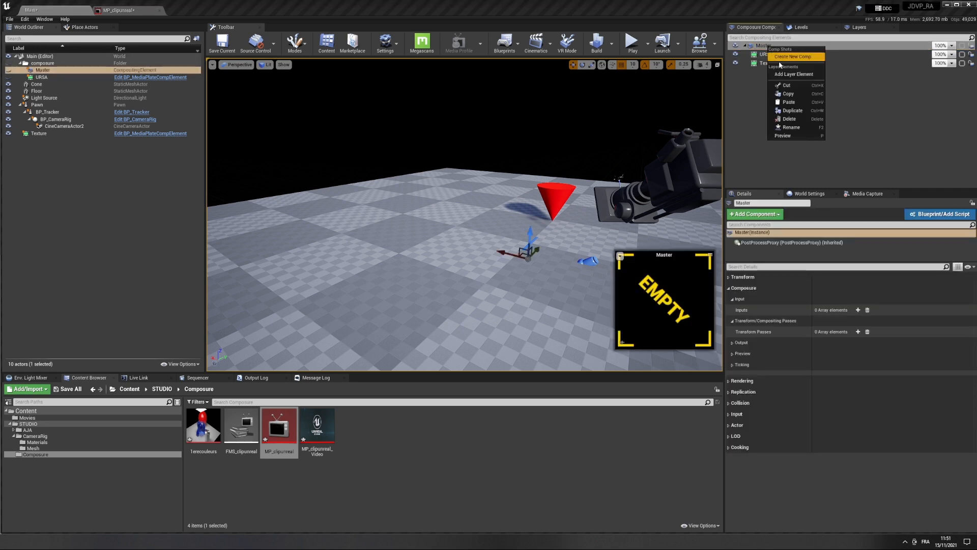
click(794, 74)
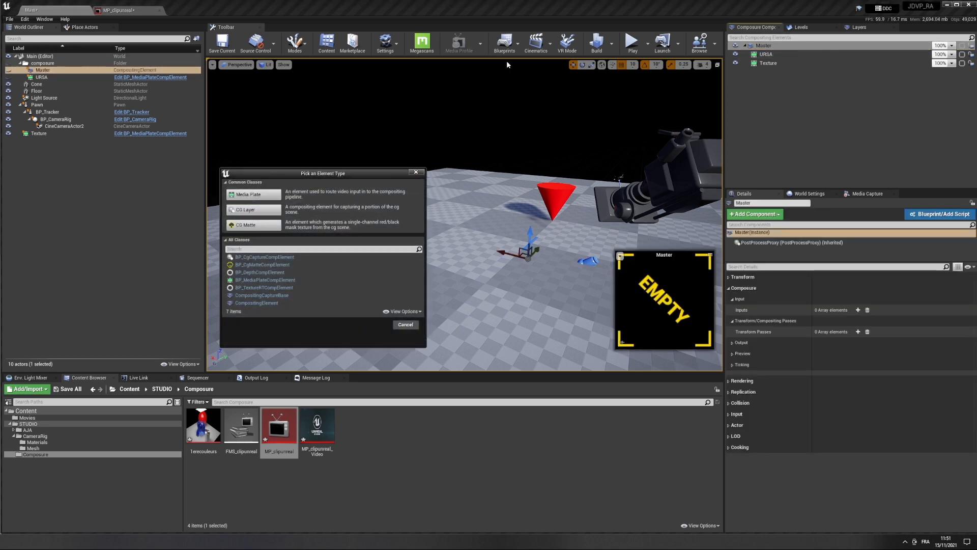
click(258, 195)
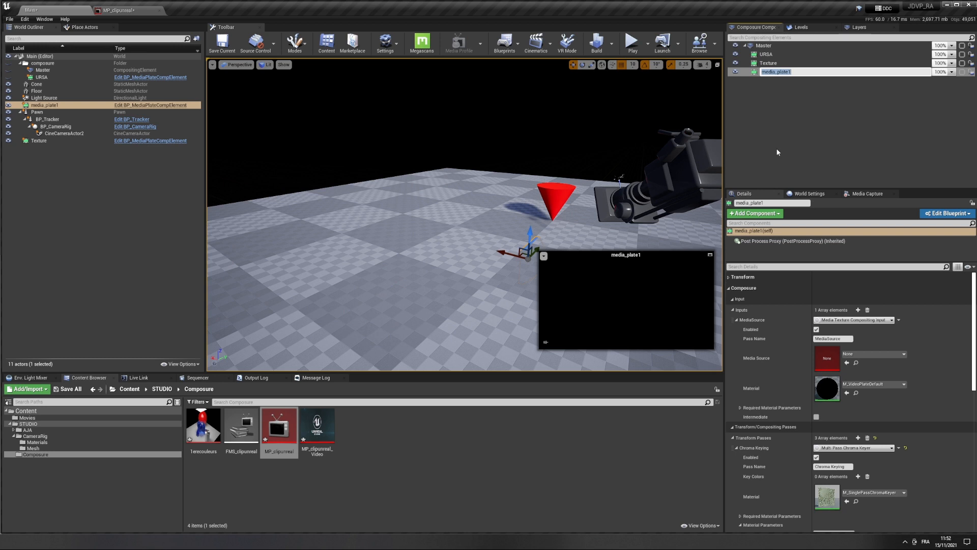
text(Clip)
key(Return)
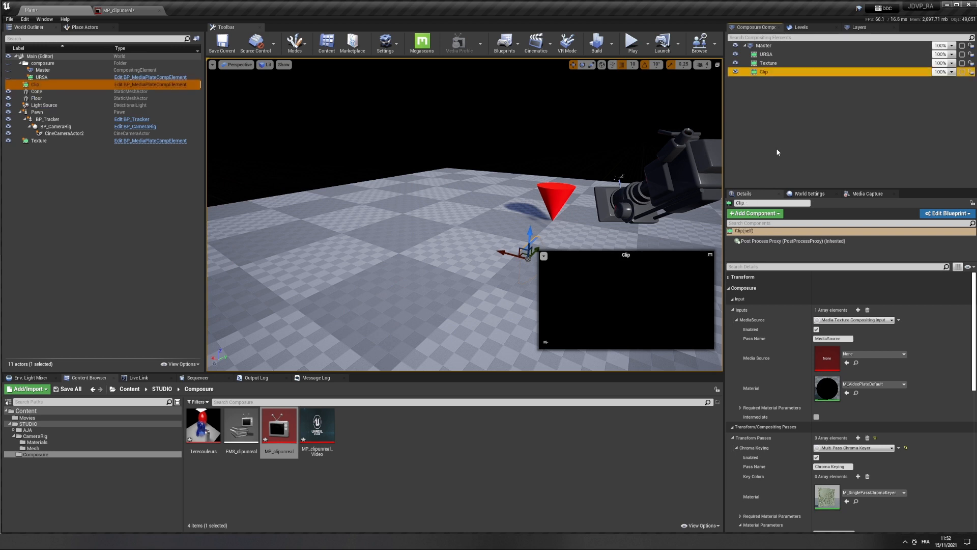
click(871, 353)
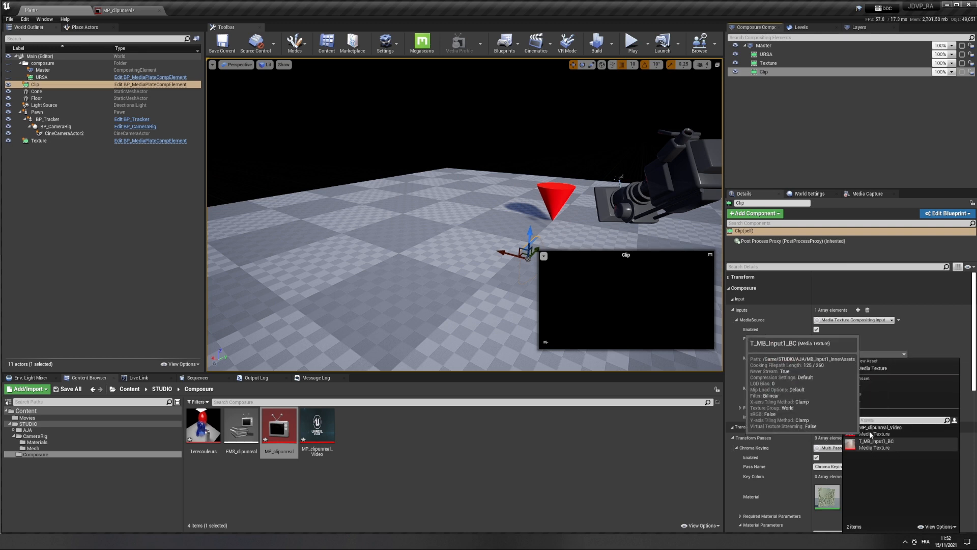
click(898, 428)
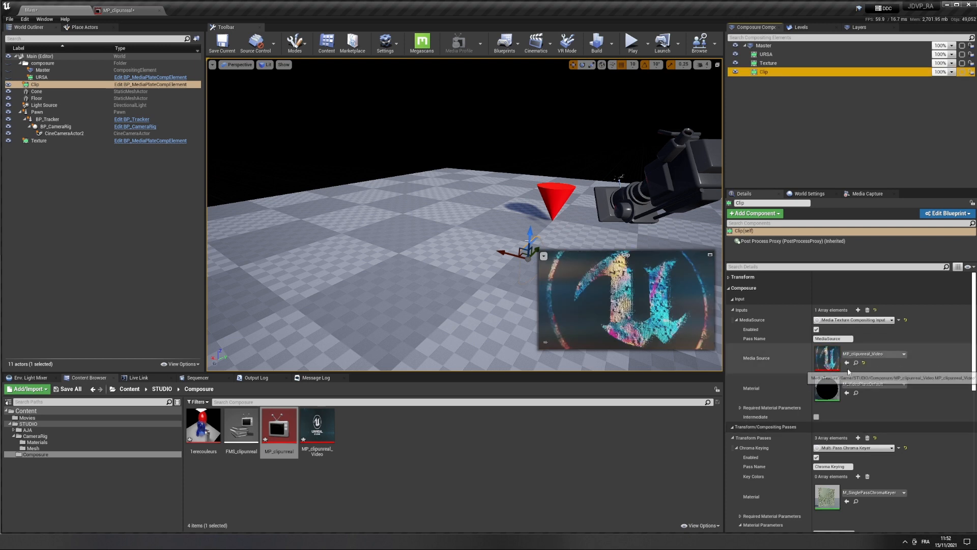
Step: Preview the Clip element while playing and pausing the MP_clipunreal media, and close the media player and the preview
click(788, 114)
click(779, 73)
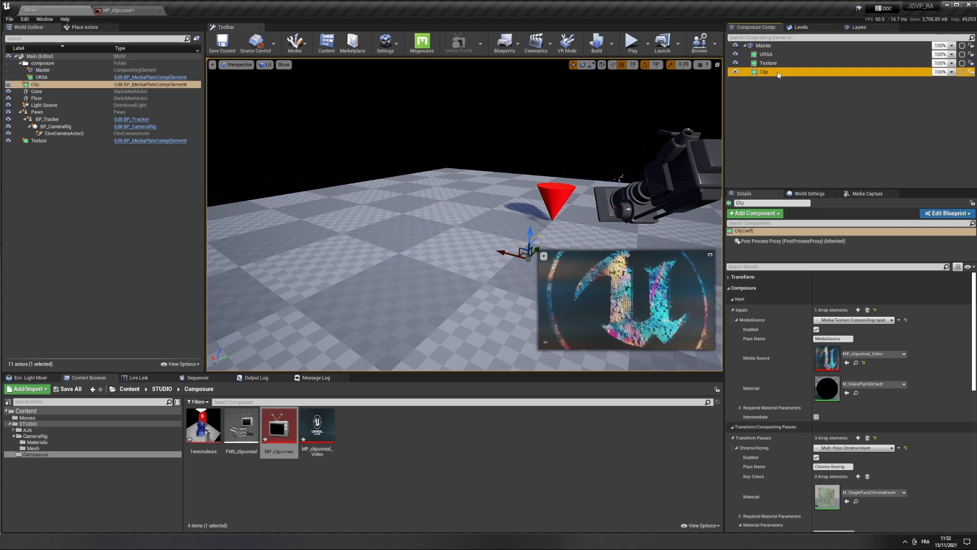
double_click(778, 73)
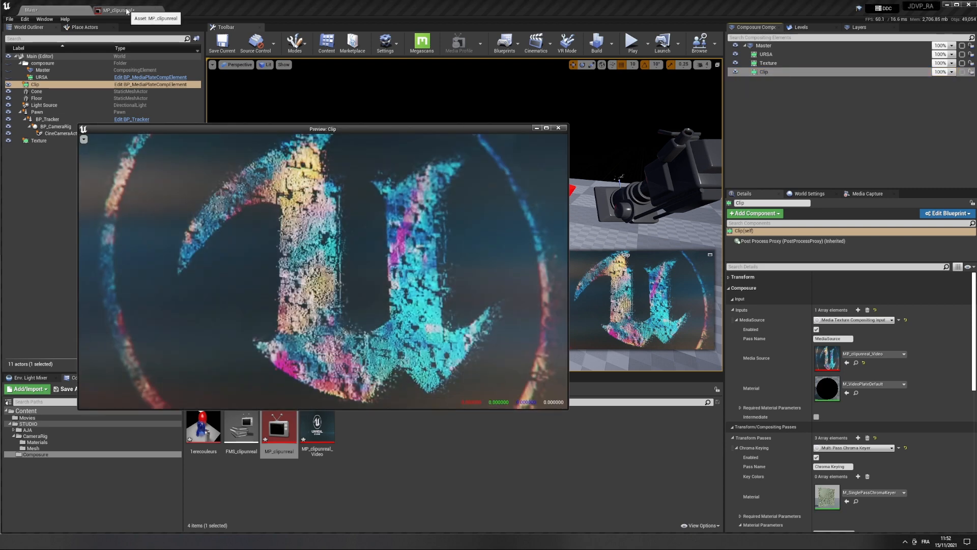
click(153, 10)
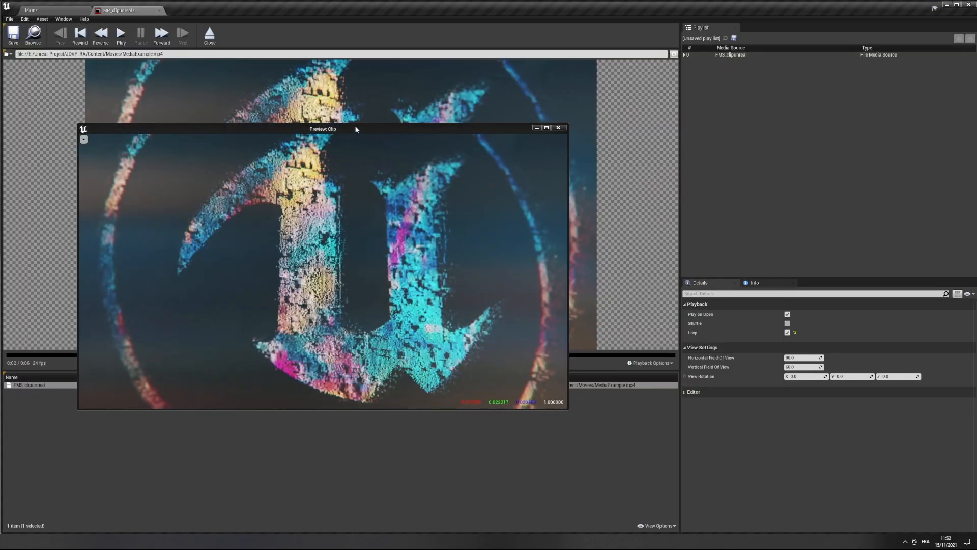
click(122, 34)
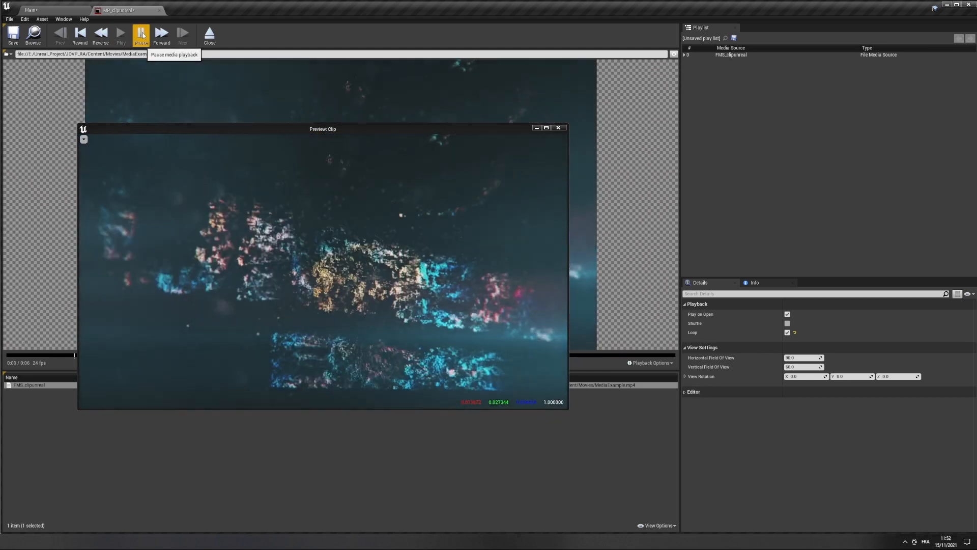
click(143, 35)
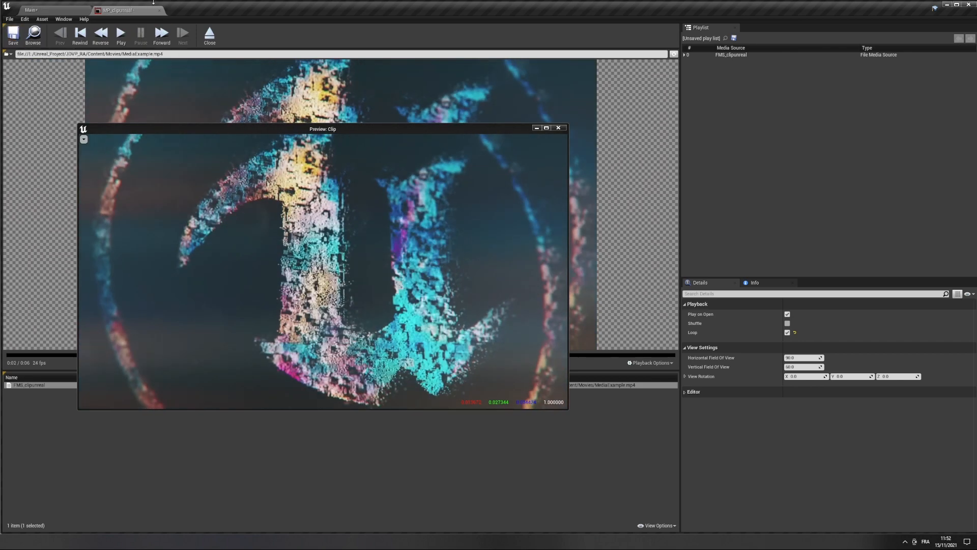
click(91, 11)
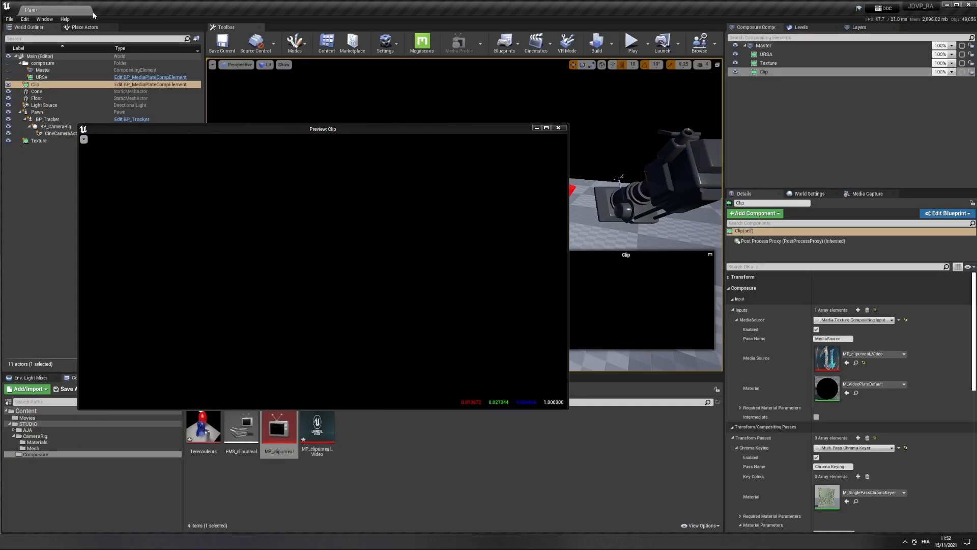
click(558, 129)
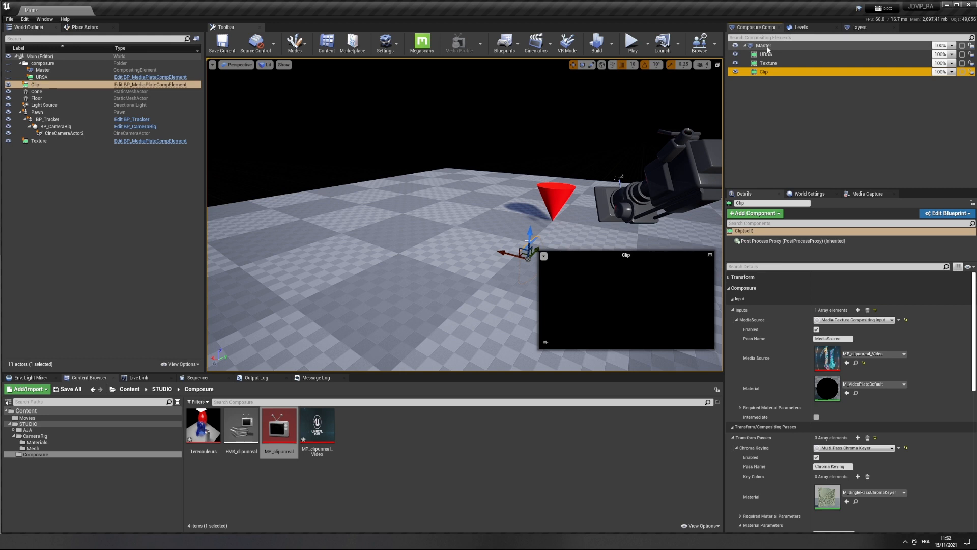
click(808, 164)
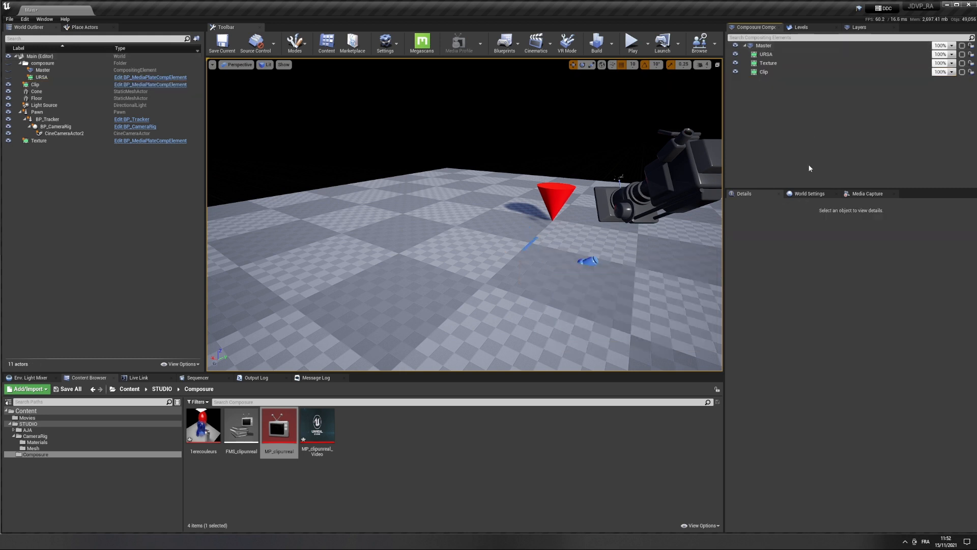
Step: Find the Scene Capture 2D actor by searching for "captur" and place it in the level near the red cone
click(92, 29)
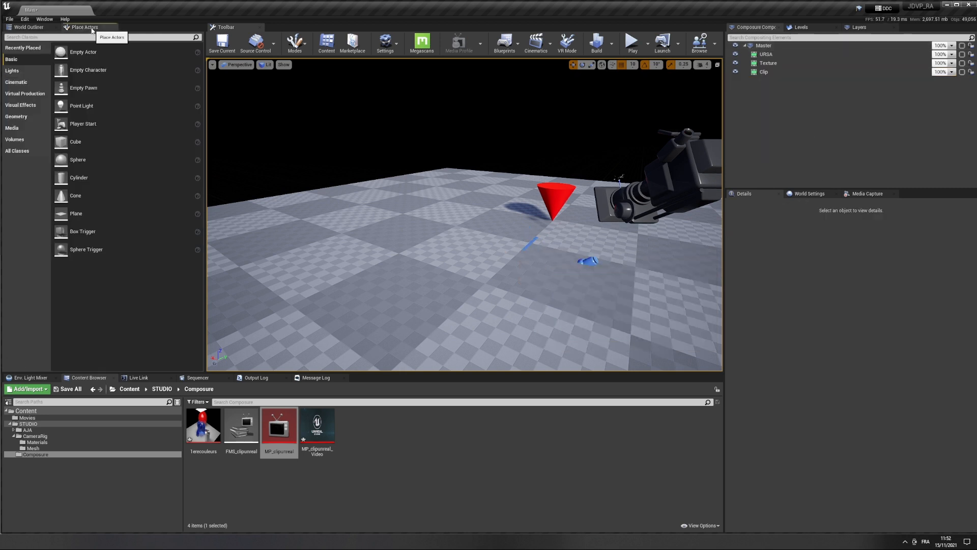
click(29, 36)
text(c)
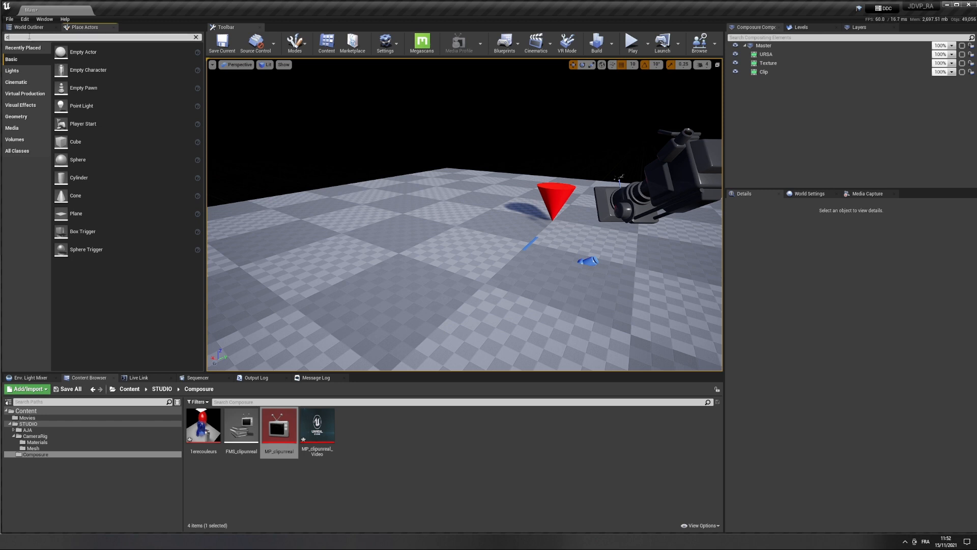
text(aptu)
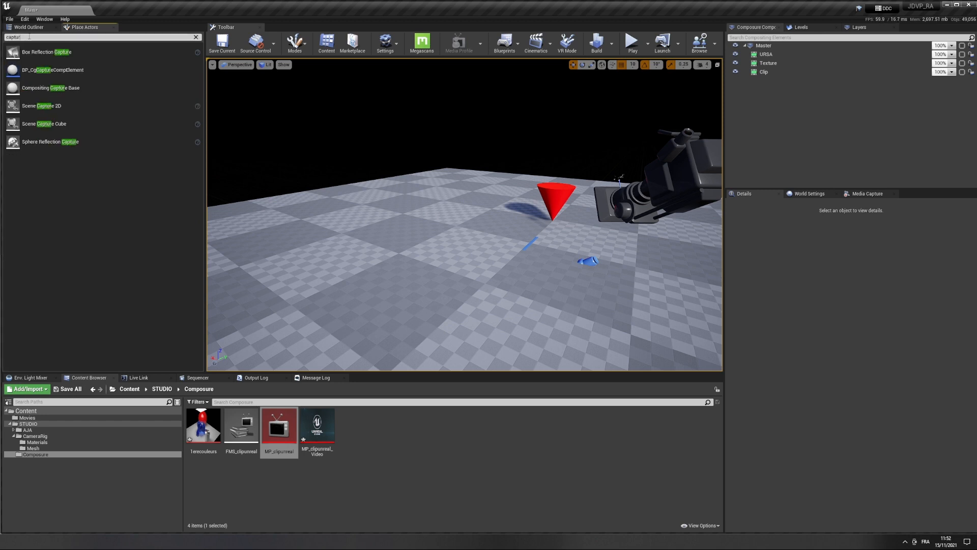
text(r)
drag(44, 105, 527, 263)
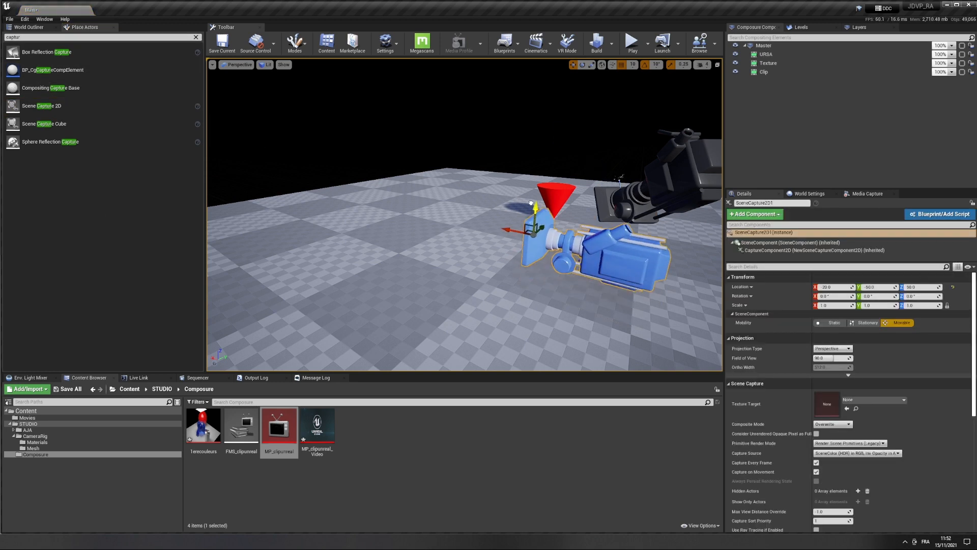
Step: Duplicate the red cone twice and move both copies together into the area in front of the scene capture camera
click(557, 199)
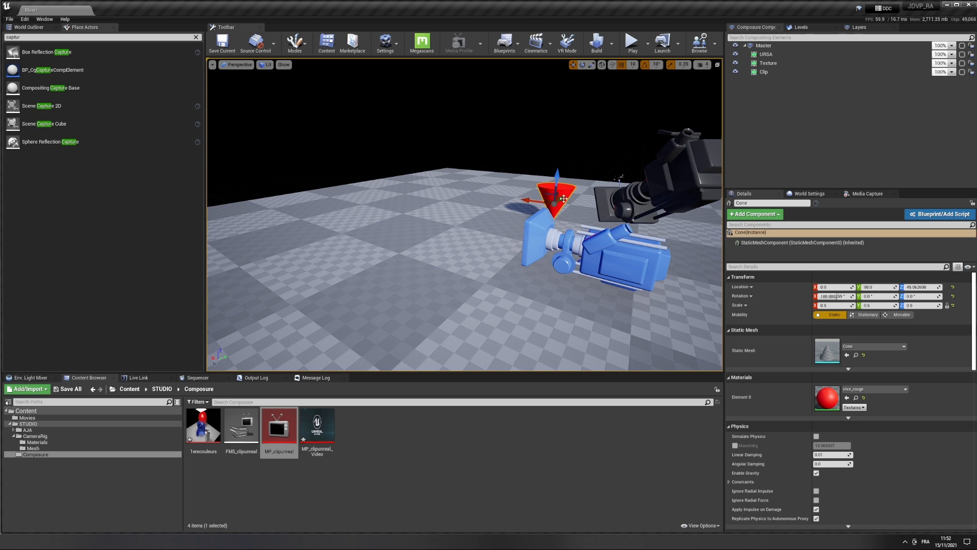
alt+drag(563, 198, 495, 254)
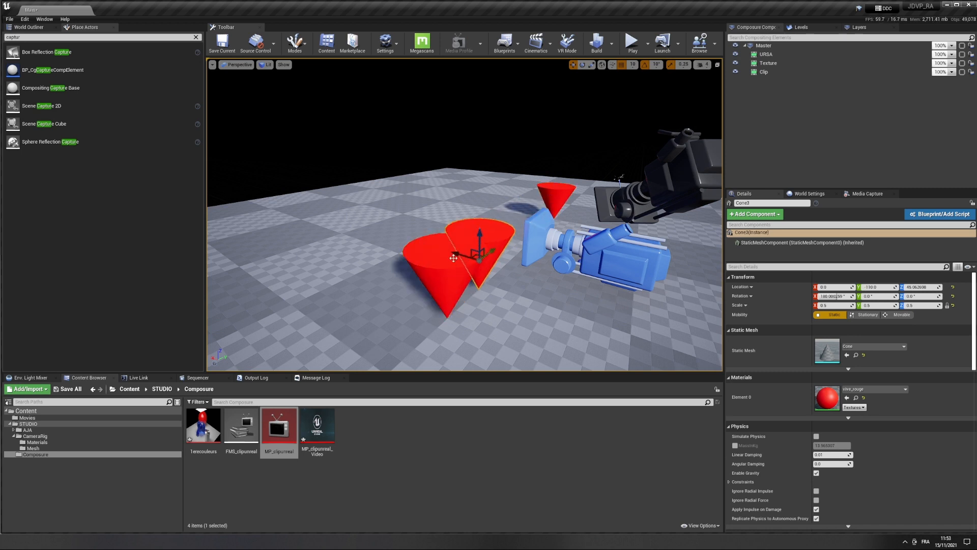
ctrl+click(426, 277)
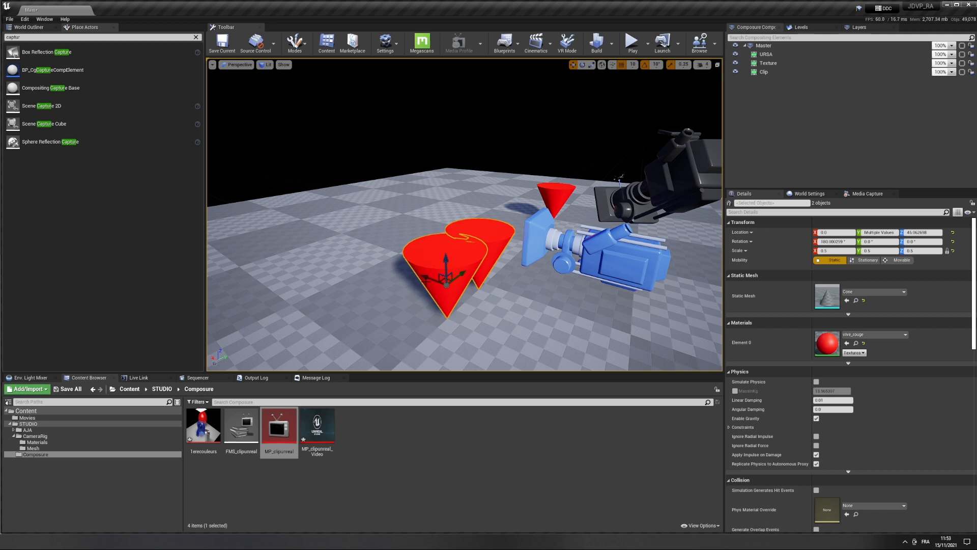
drag(426, 279, 435, 228)
Step: Create a render target named RT_camscene in STUDIO/Composure as the scene capture actor's texture target
click(635, 264)
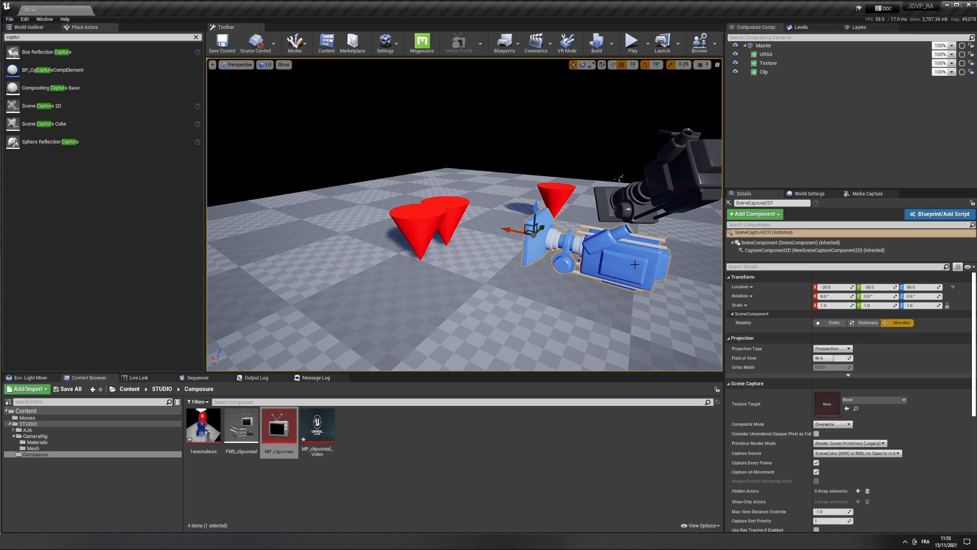
click(873, 399)
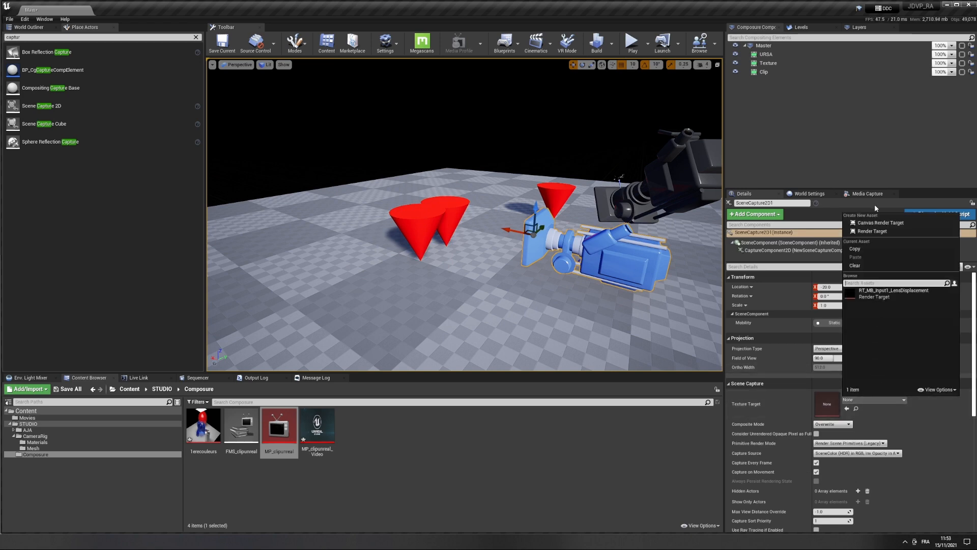
click(886, 232)
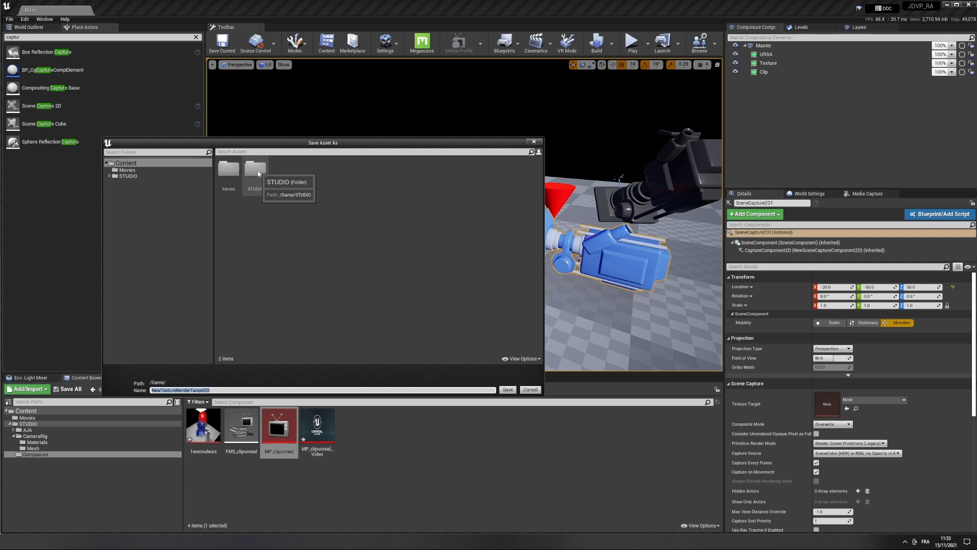
double_click(256, 170)
click(282, 172)
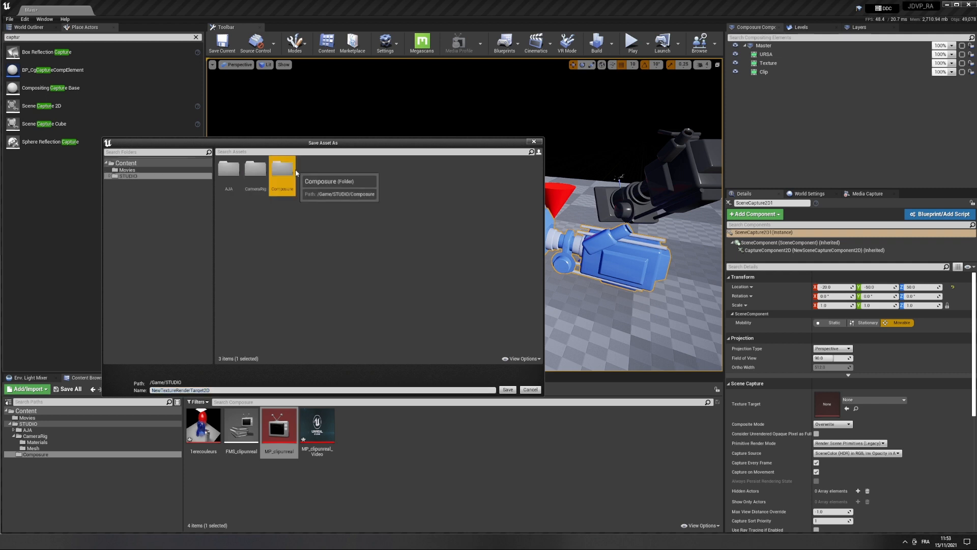
double_click(281, 172)
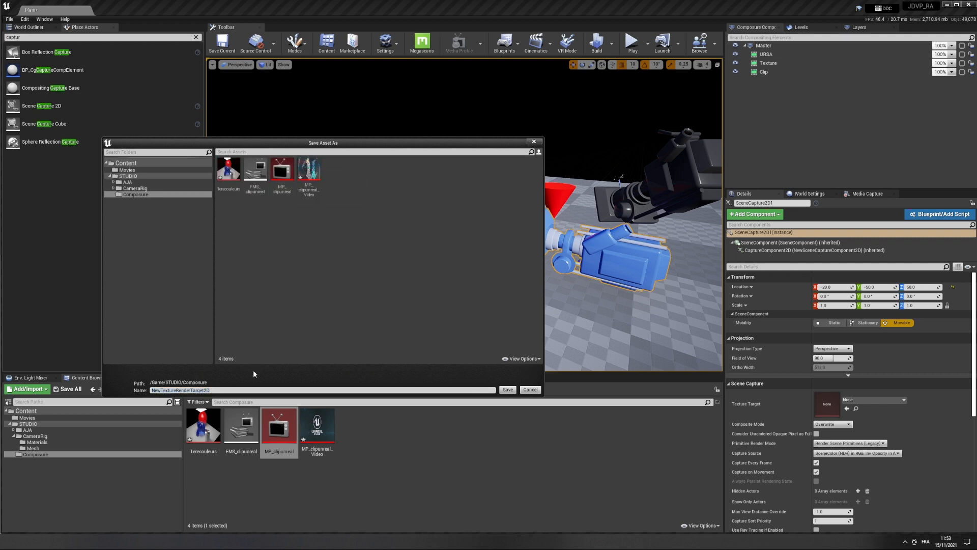
click(219, 390)
text(R)
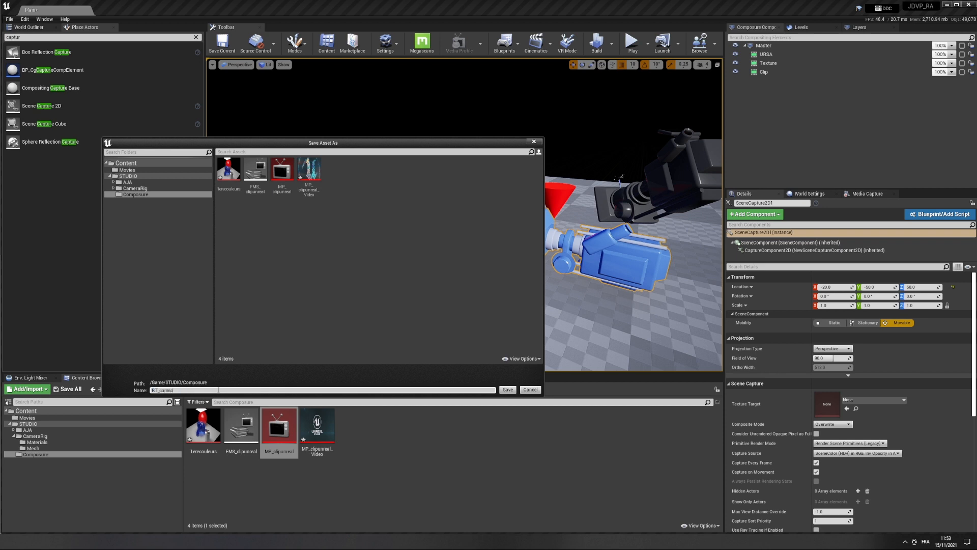
text(T_camscene)
key(Return)
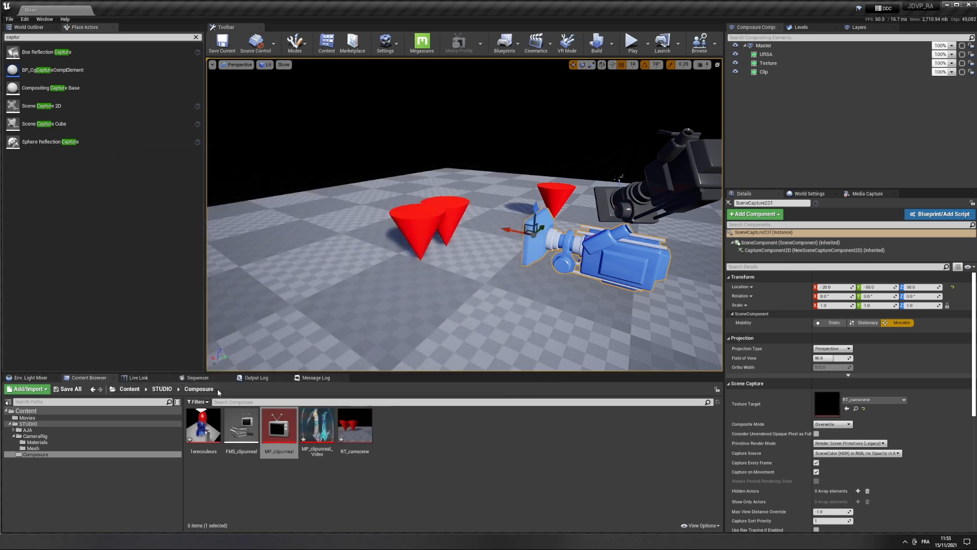
Step: Rename the scene capture actor as RT_camscene and move it back along the X axis to -40
click(34, 27)
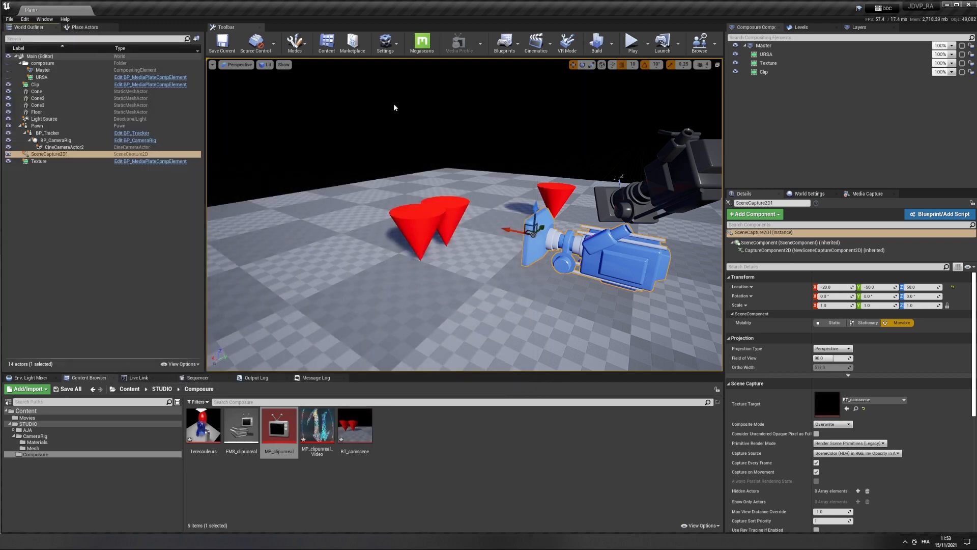
click(59, 155)
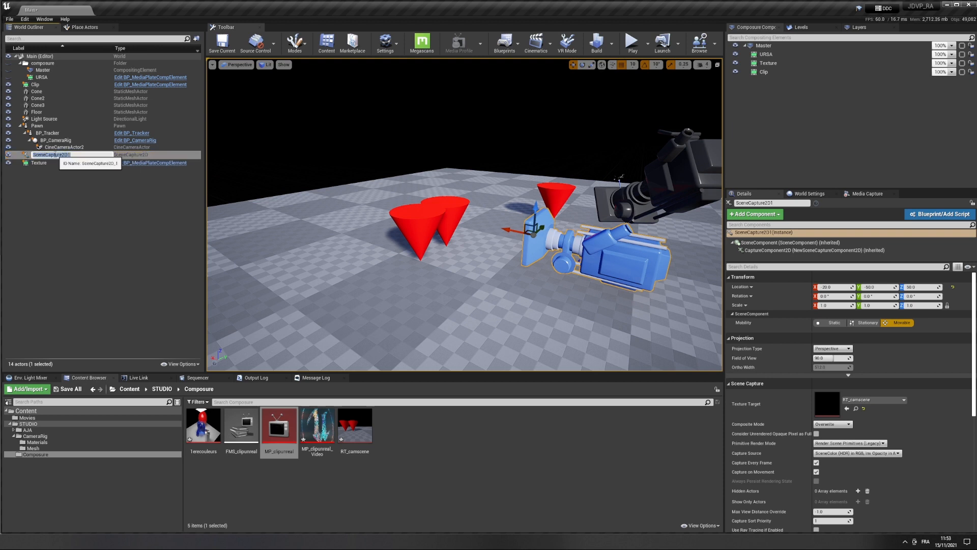
text(RT_camscene)
key(Return)
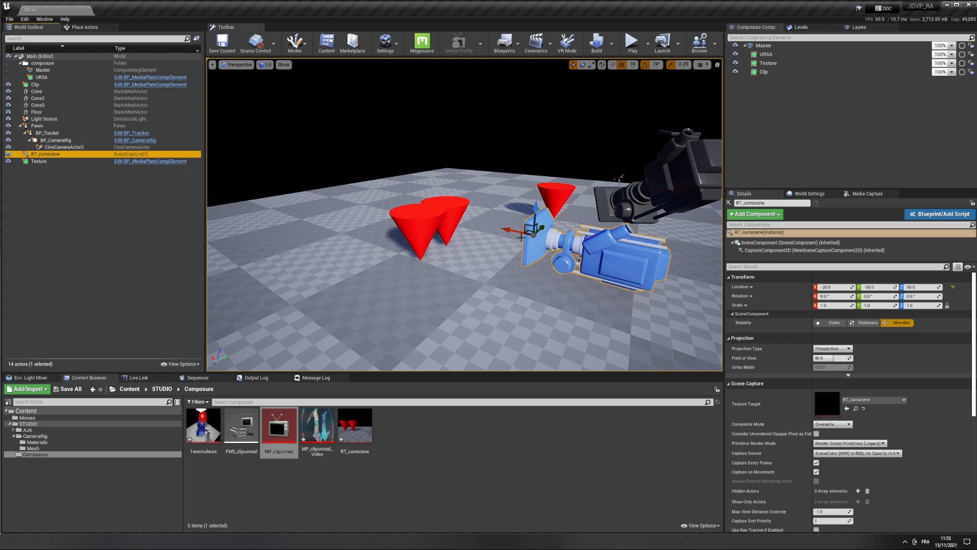
drag(521, 237, 558, 232)
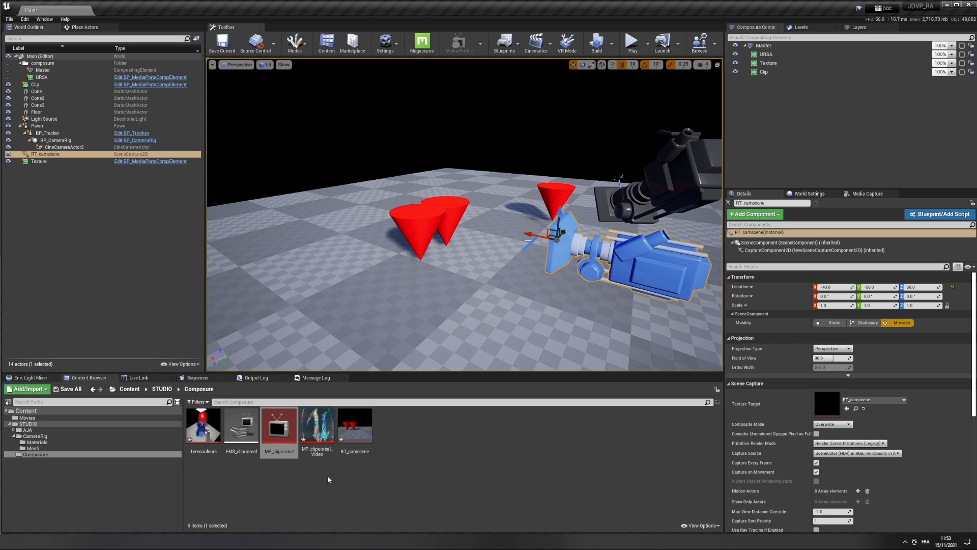
Step: Set the RT_camscene render target's size to 1920 by 1080
double_click(355, 427)
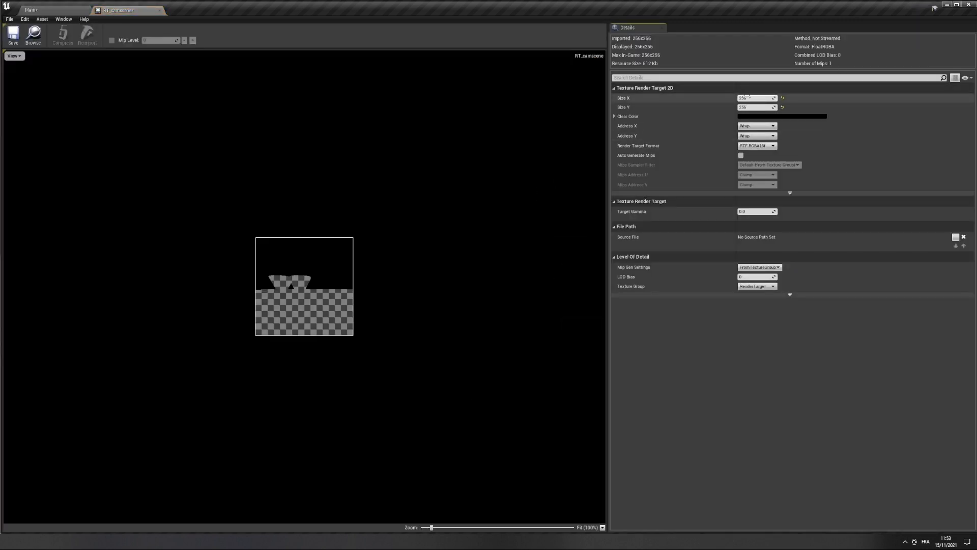
click(748, 98)
text(1920)
key(Tab)
text(10)
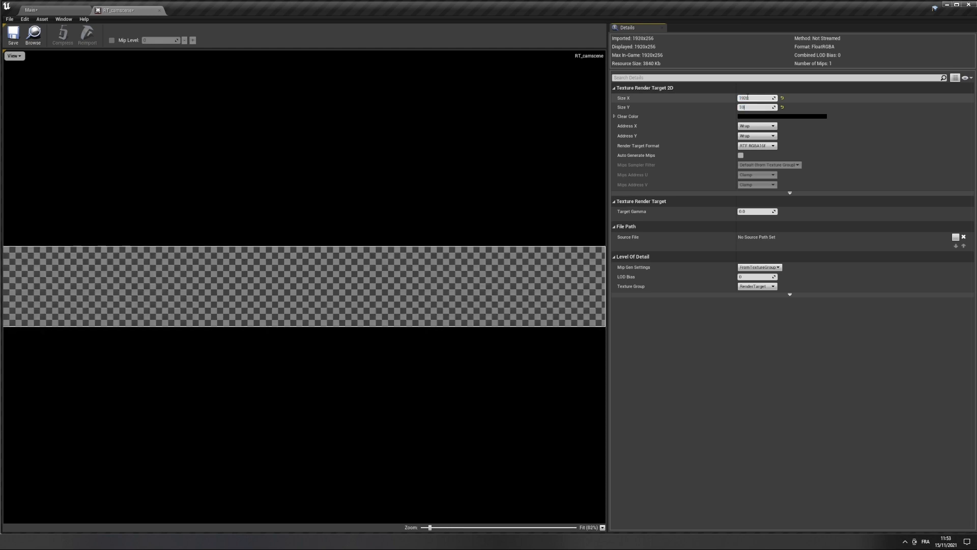
key(Return)
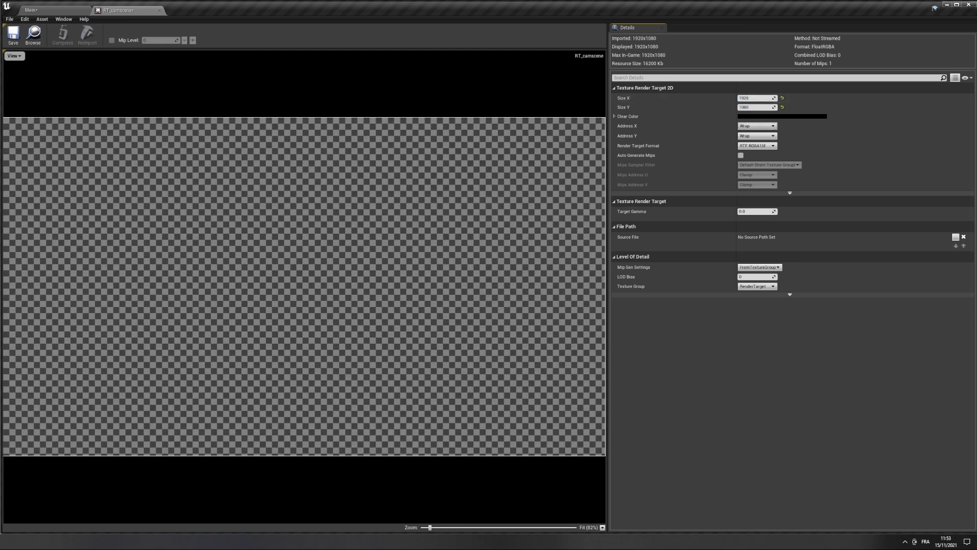
Step: Save the RT_camscene render target and close its editor
click(14, 35)
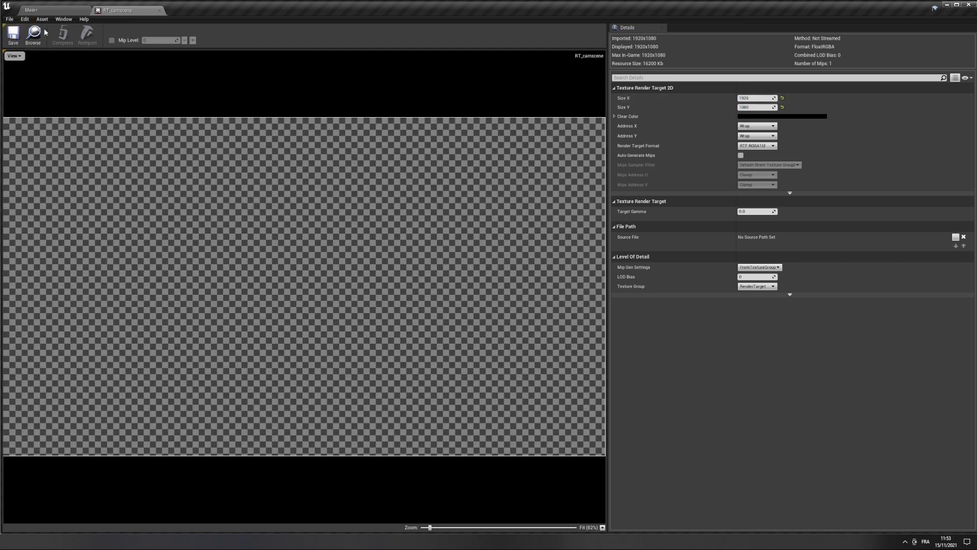
click(159, 11)
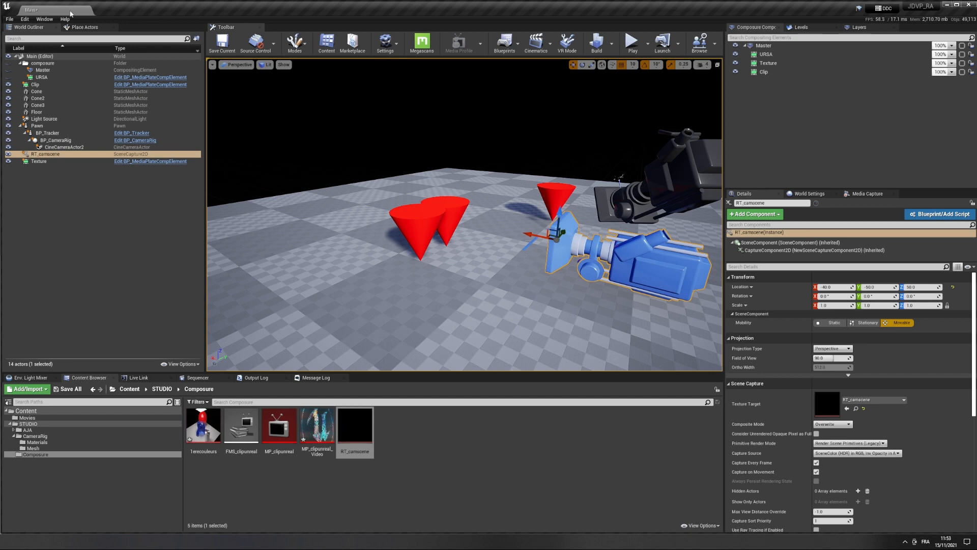
Step: Add a Media Plate layer element named RenderTarget under the Master comp
click(773, 47)
right_click(773, 46)
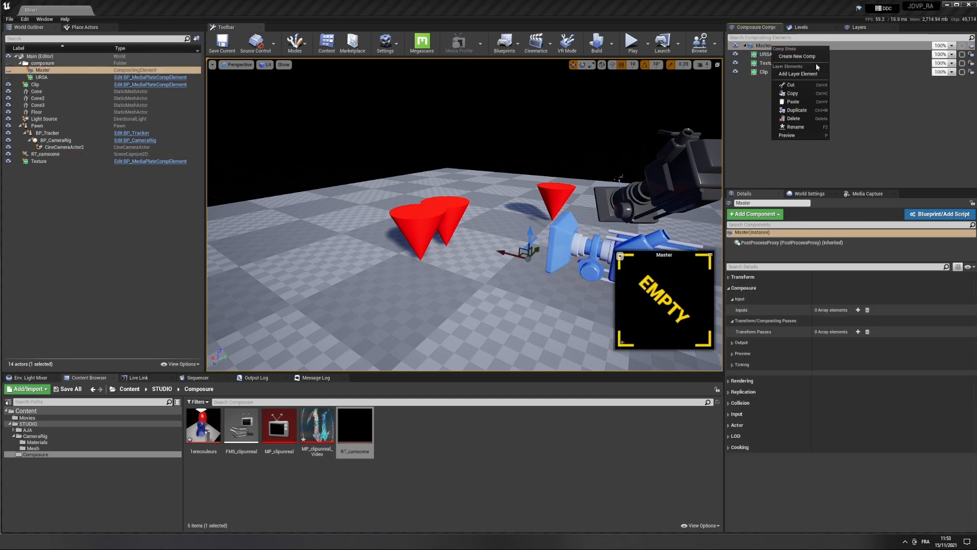
click(789, 75)
click(249, 196)
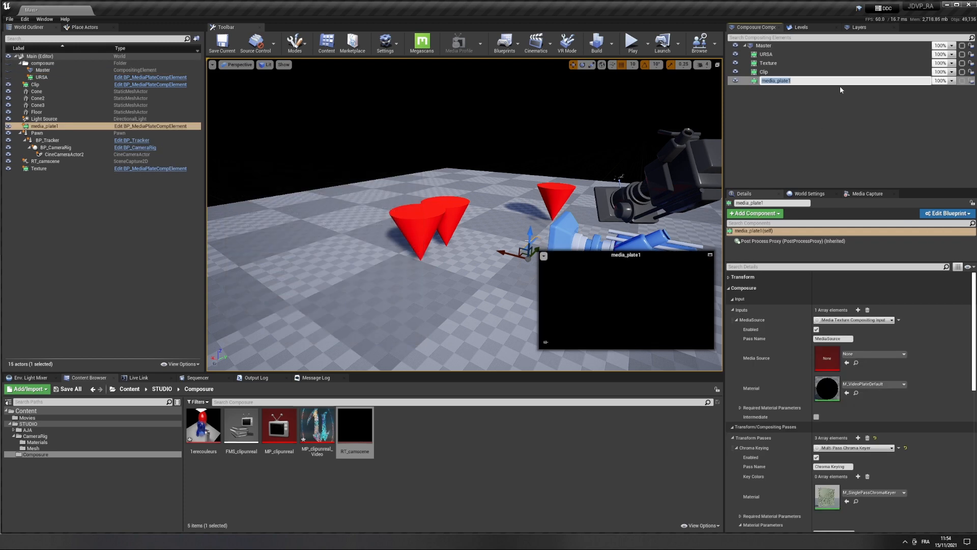
text(RenderTarget)
key(Return)
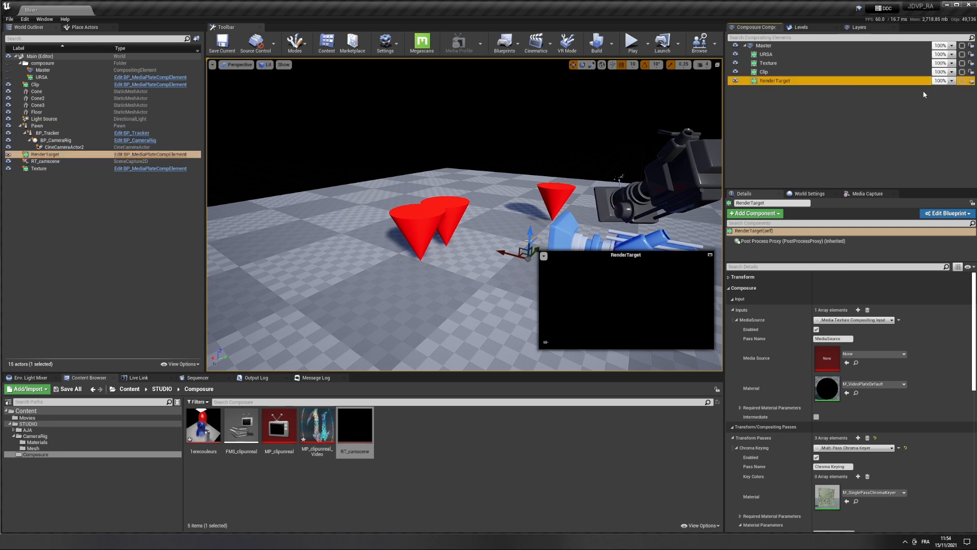
Step: Remove all transform passes from the RenderTarget layer
click(756, 299)
click(756, 310)
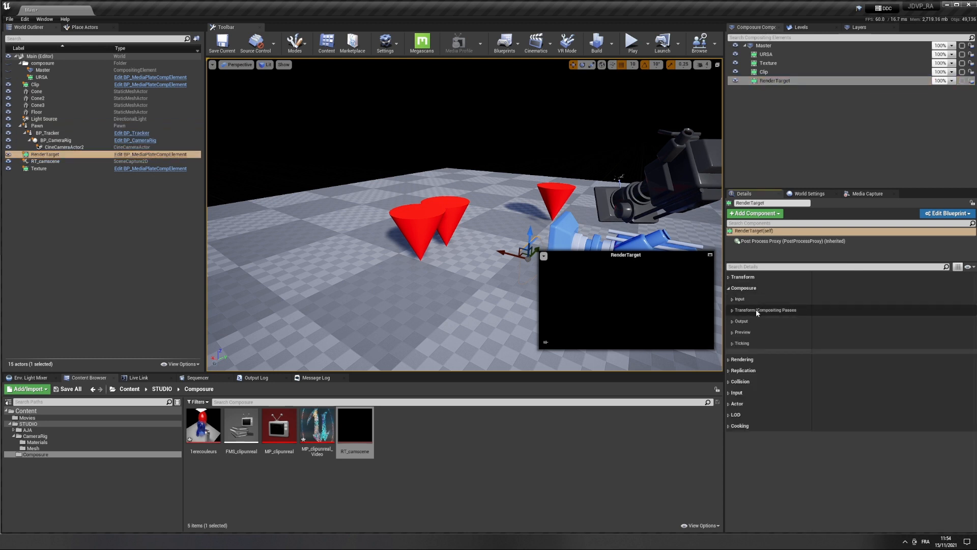
click(736, 309)
click(733, 321)
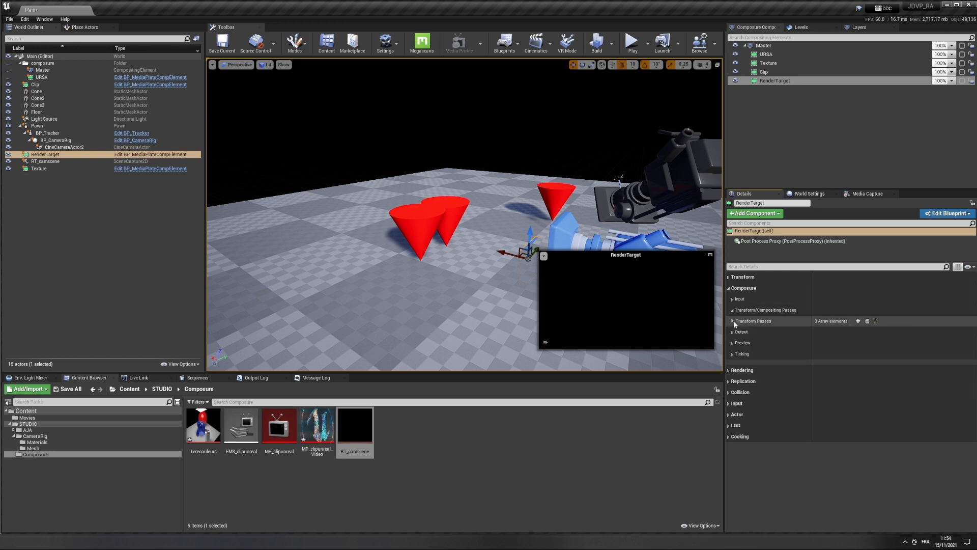
click(733, 320)
click(736, 331)
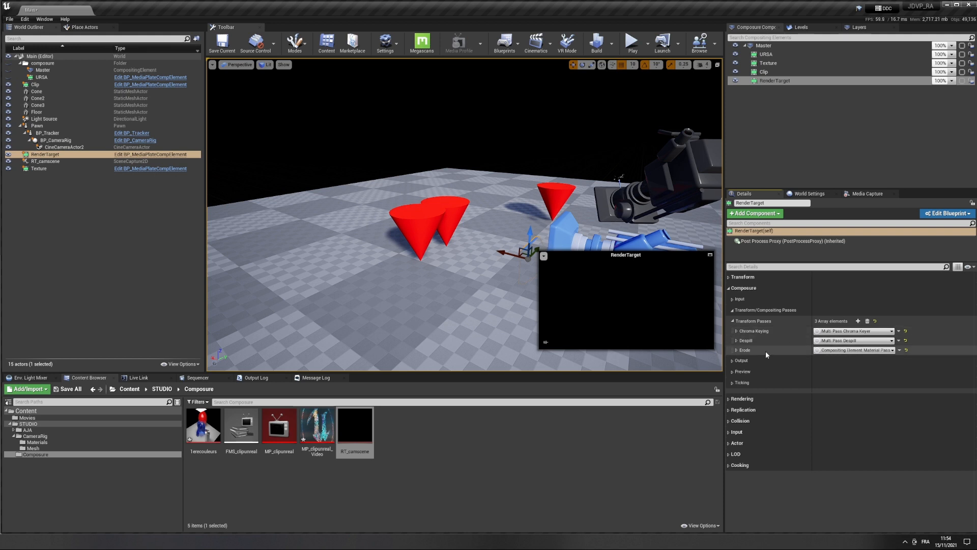
click(867, 320)
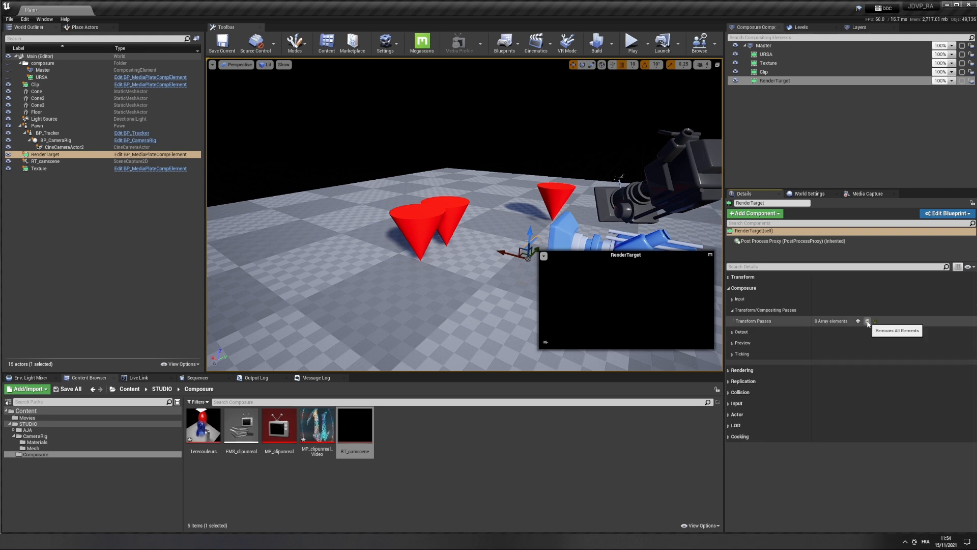
Step: Change the RenderTarget layer's MediaSource input to Texture Input and assign RT_camscene as its texture
click(732, 299)
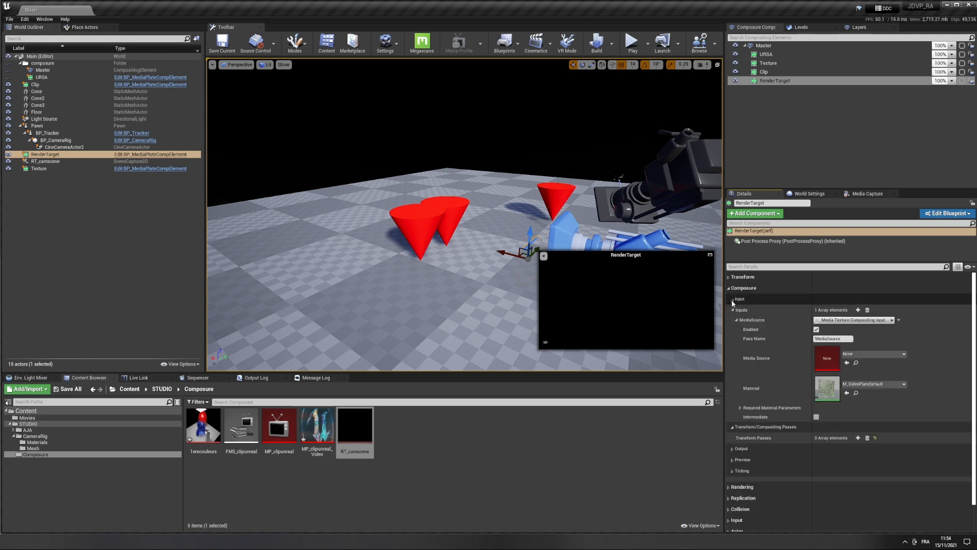
click(891, 352)
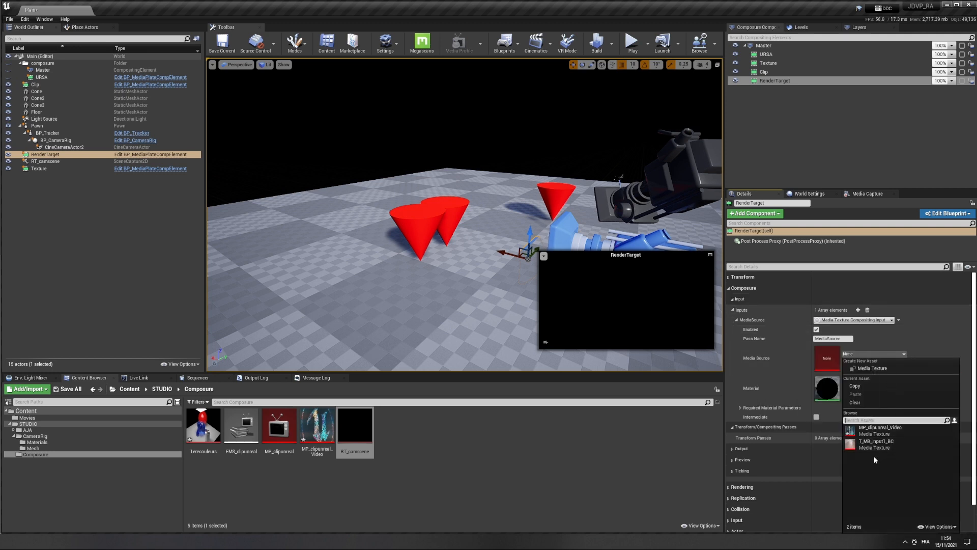
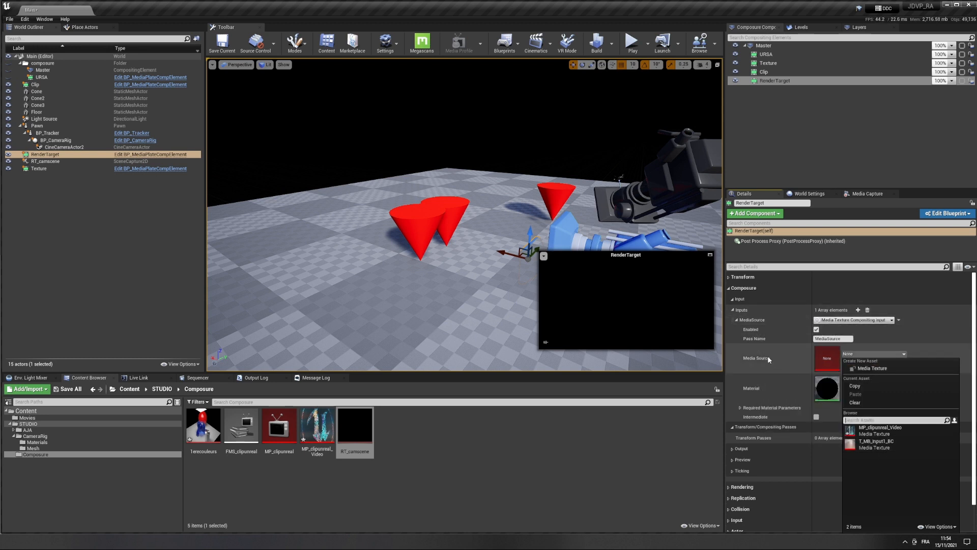
click(770, 360)
click(860, 321)
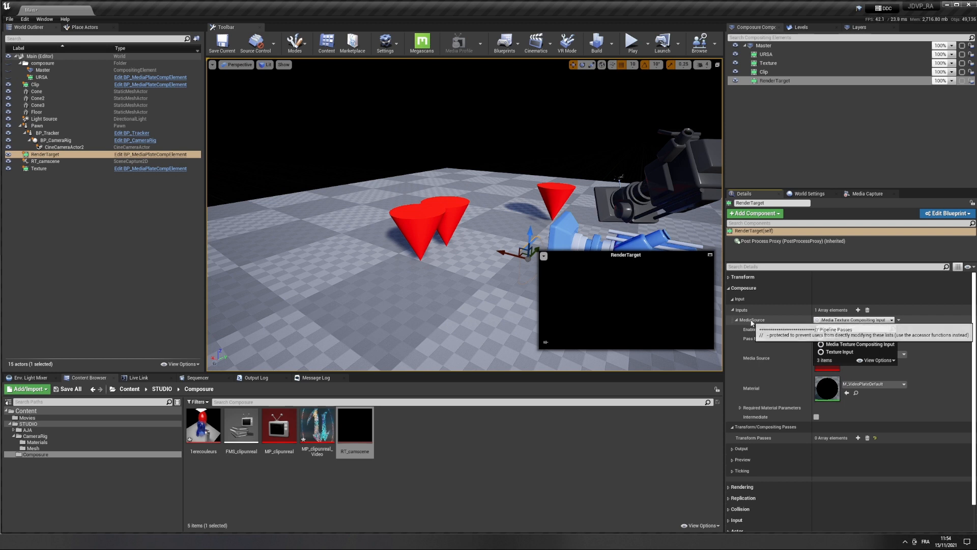
click(844, 352)
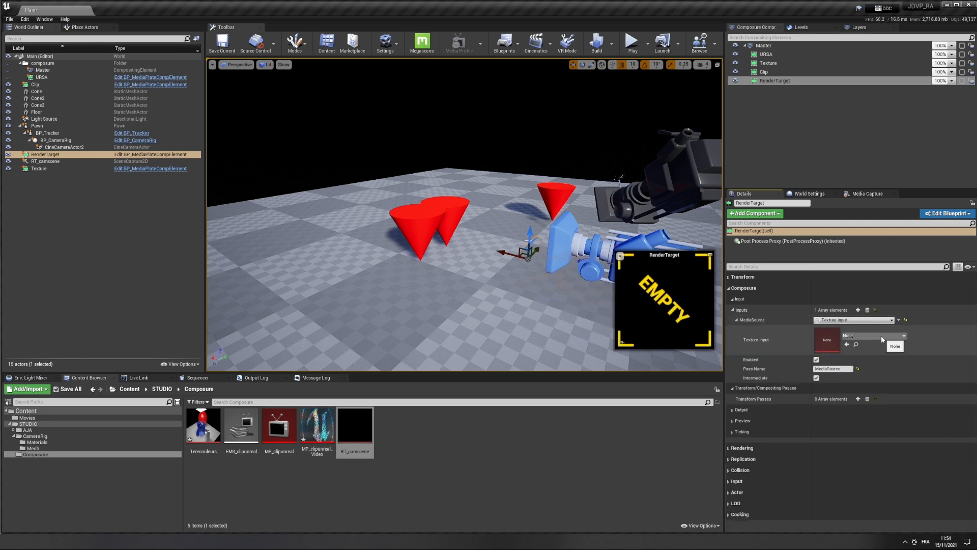
click(882, 337)
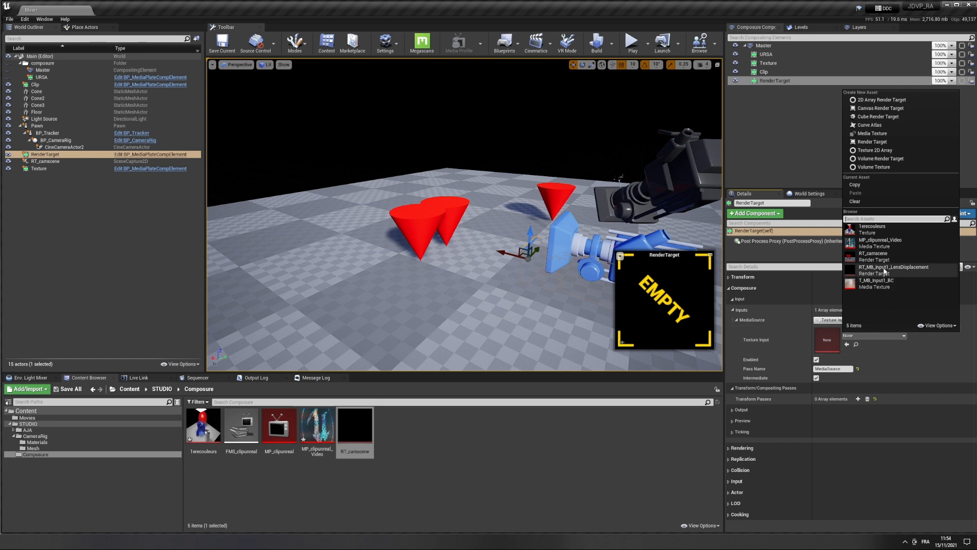
click(870, 256)
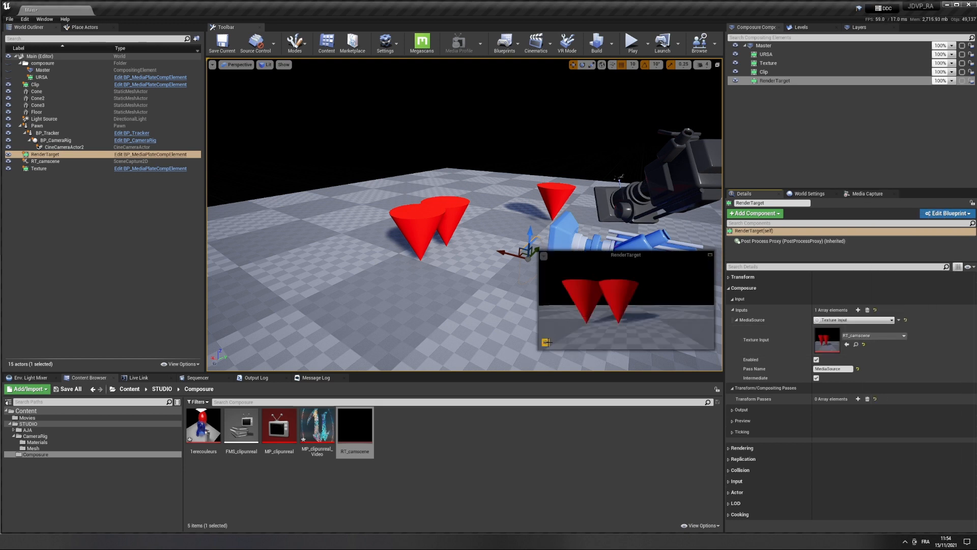
Step: Pin the RenderTarget layer's preview and shift the RT_camscene scene capture actor sideways along the Y axis
click(568, 238)
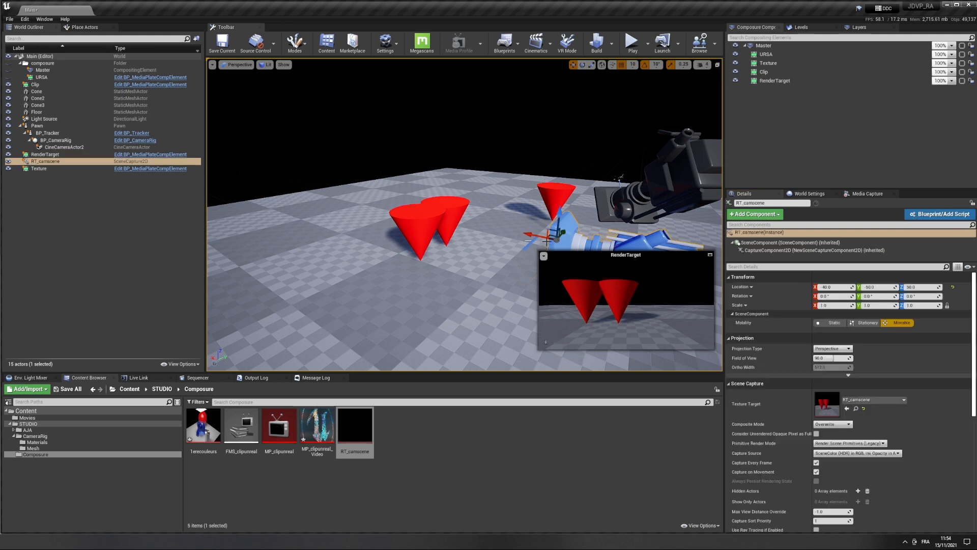
drag(569, 229, 553, 244)
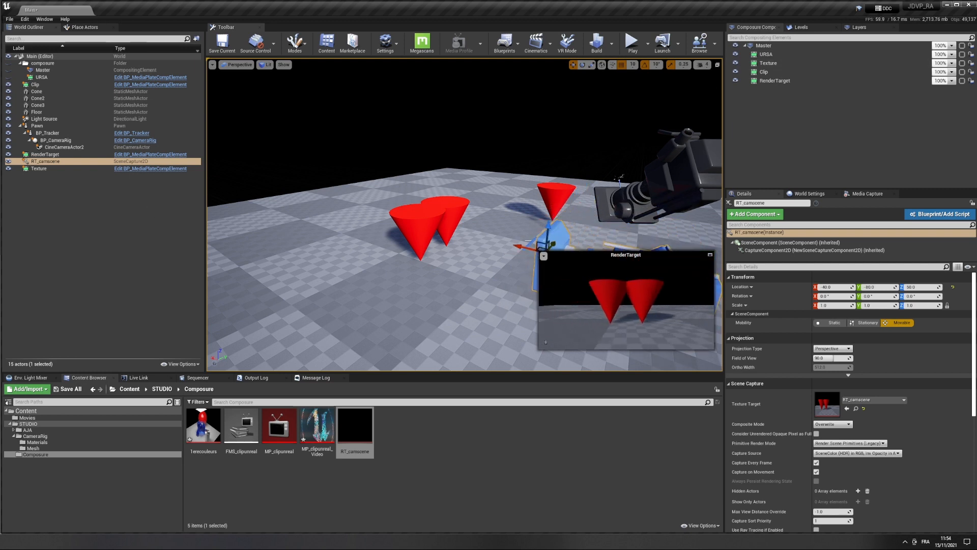
Step: Move the RenderTarget, RT_camscene, Texture and Clip actors into the composure folder of the World Outliner
click(44, 155)
shift+click(44, 171)
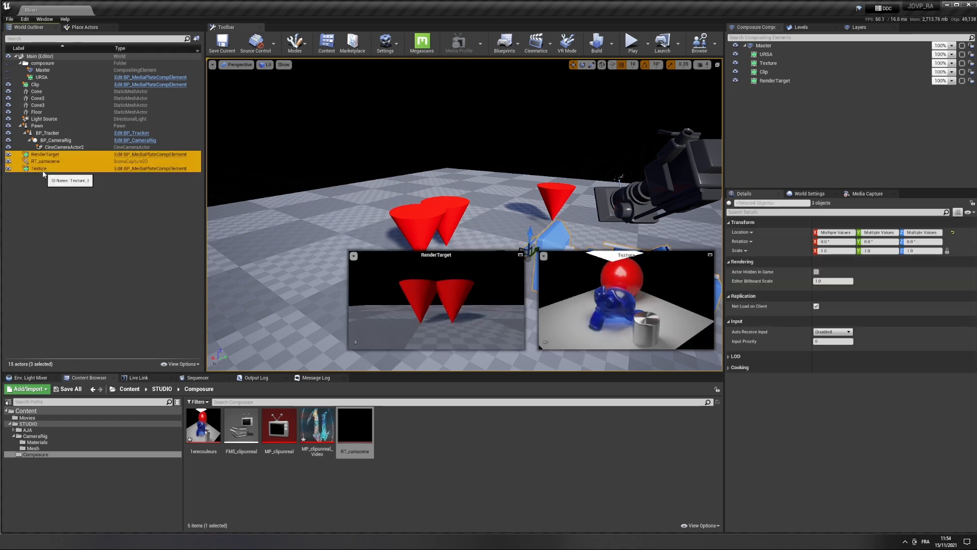
click(45, 188)
click(40, 157)
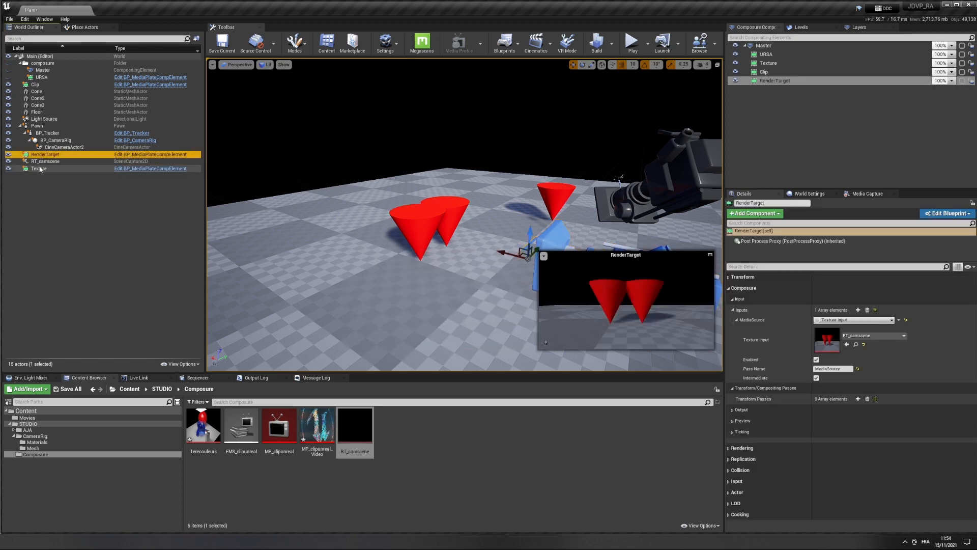
ctrl+click(38, 168)
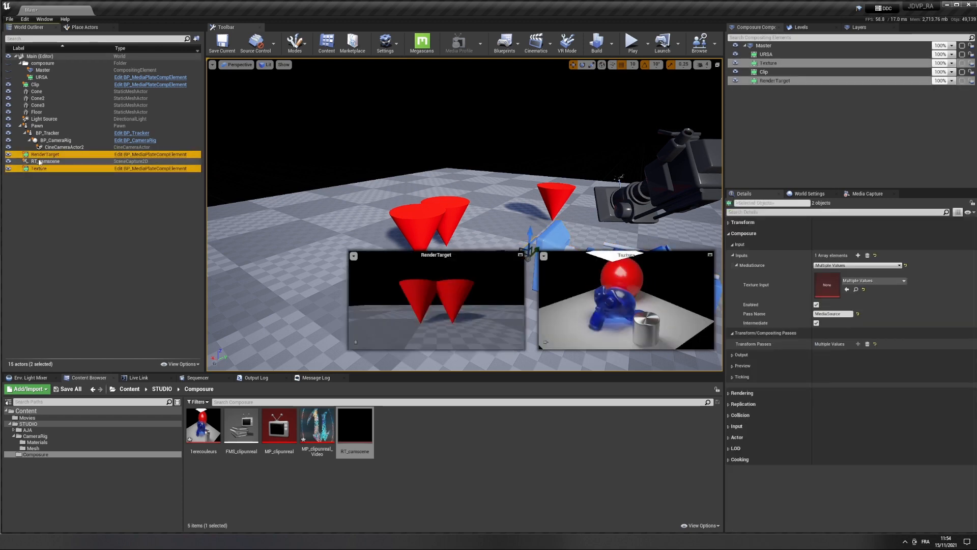
ctrl+click(37, 161)
drag(38, 160, 42, 63)
click(41, 106)
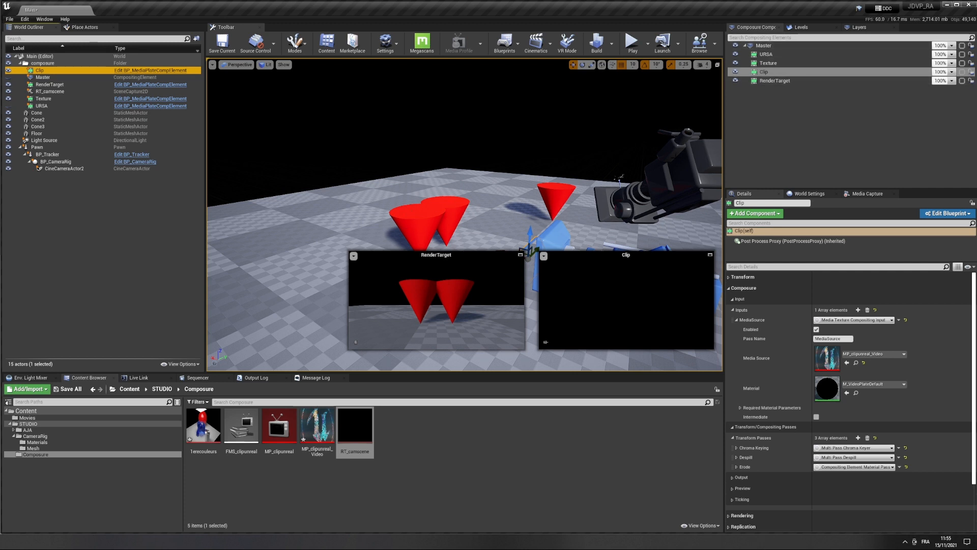
click(670, 170)
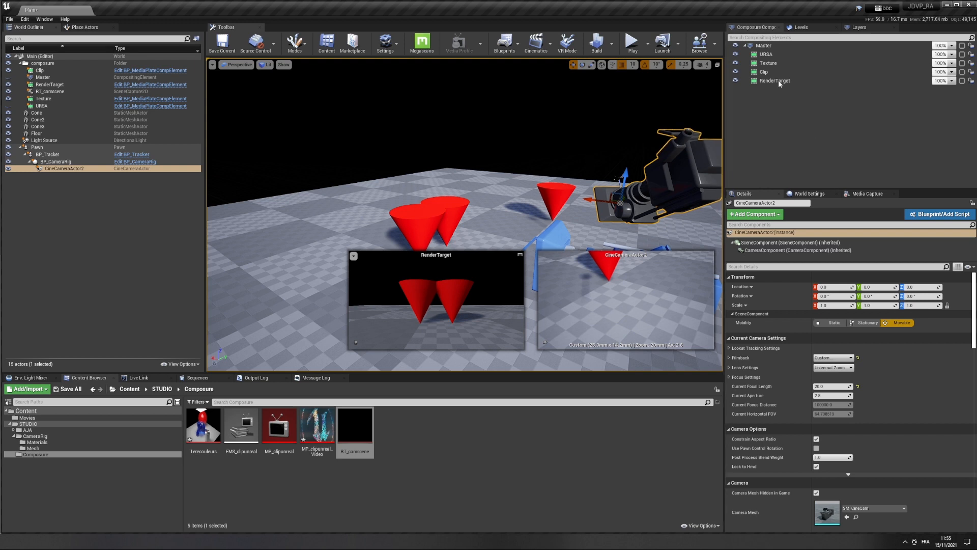
Step: Add a CG Layer element named RA under the Master comp and move it into the composure folder
right_click(763, 48)
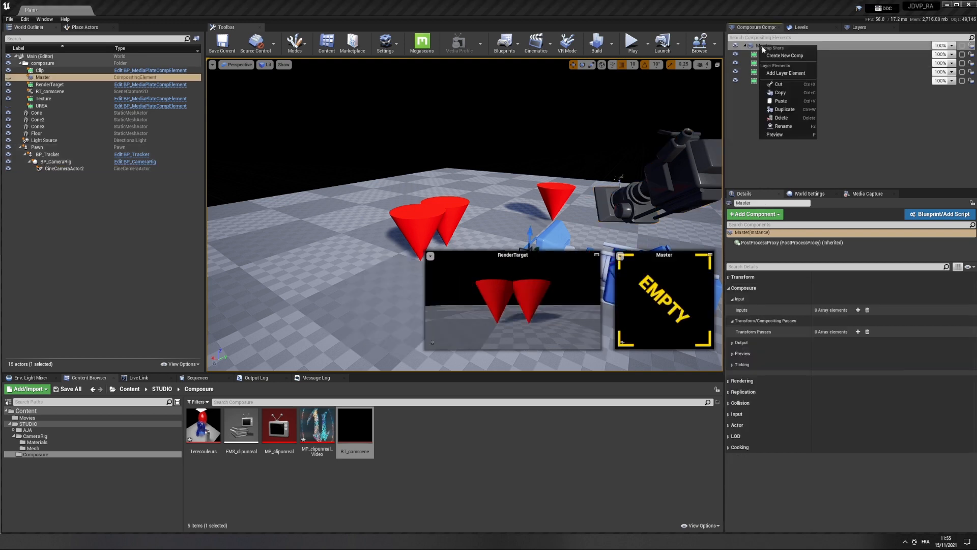
click(784, 73)
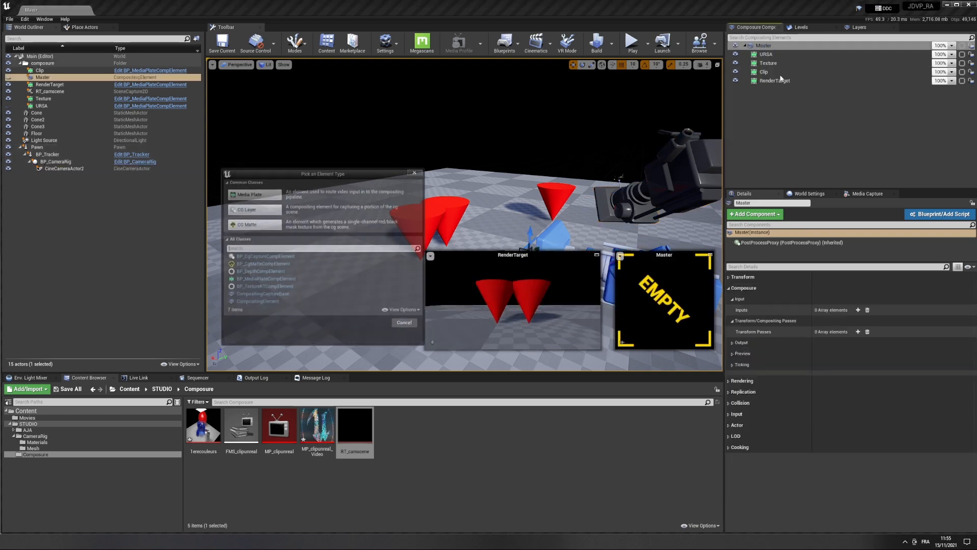
click(241, 211)
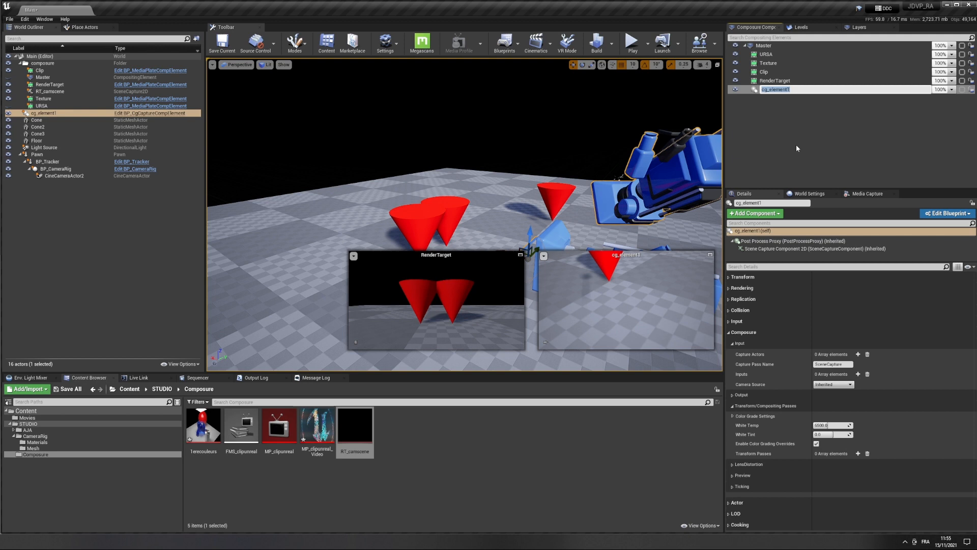
text(RA)
key(Return)
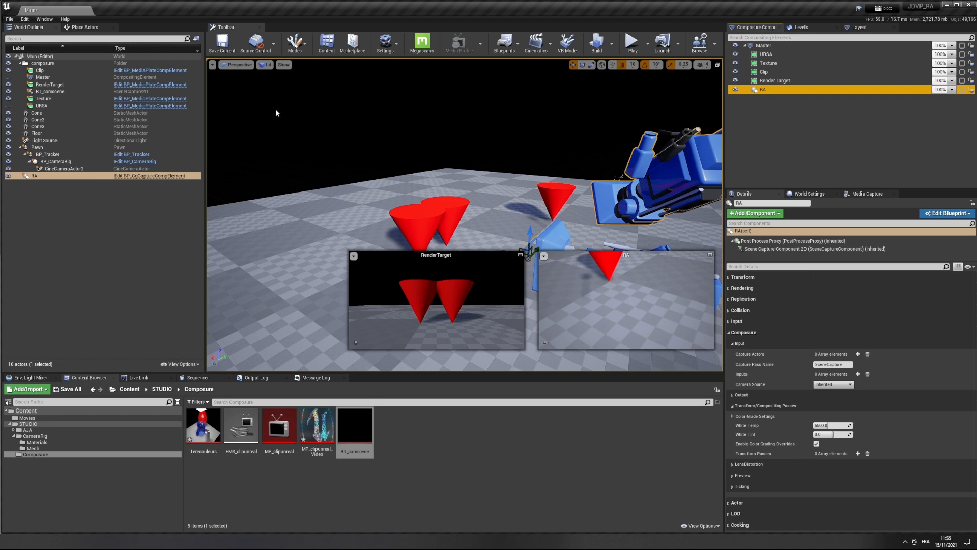
drag(45, 176, 45, 65)
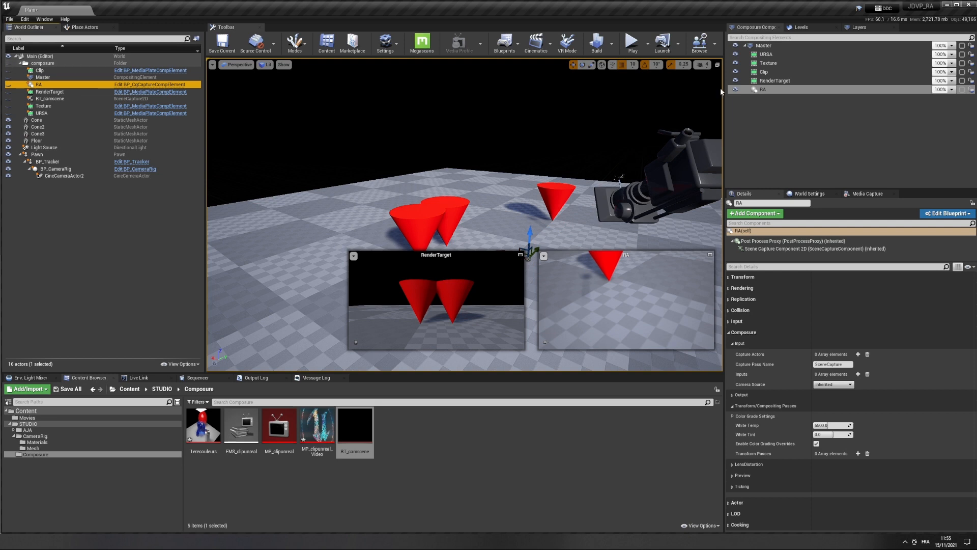
click(769, 89)
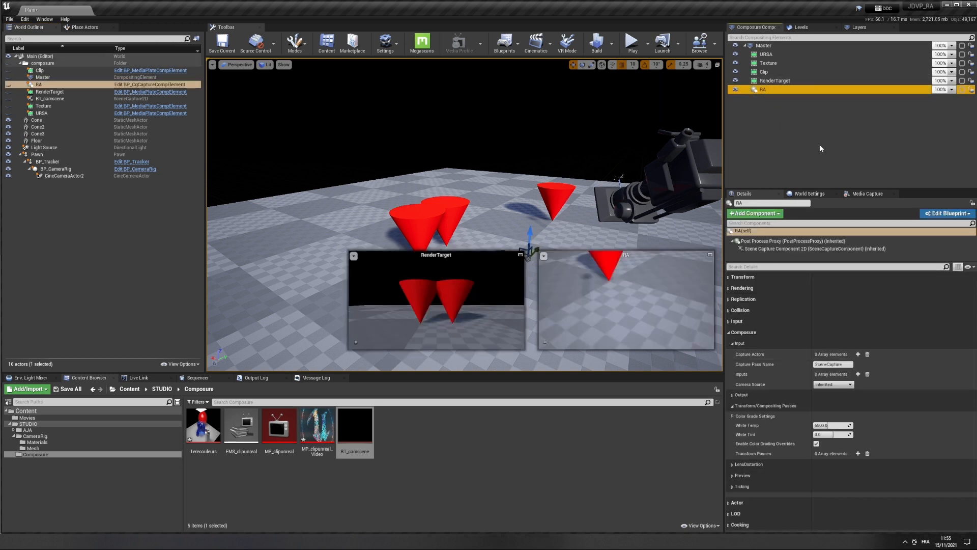
Step: Set the Master comp's target camera actor to CineCameraActor2
click(763, 46)
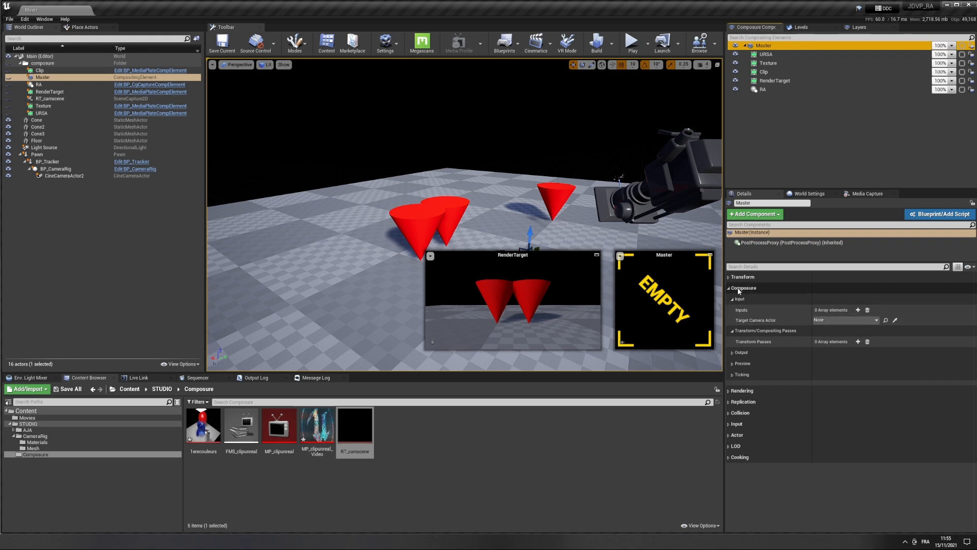
click(747, 331)
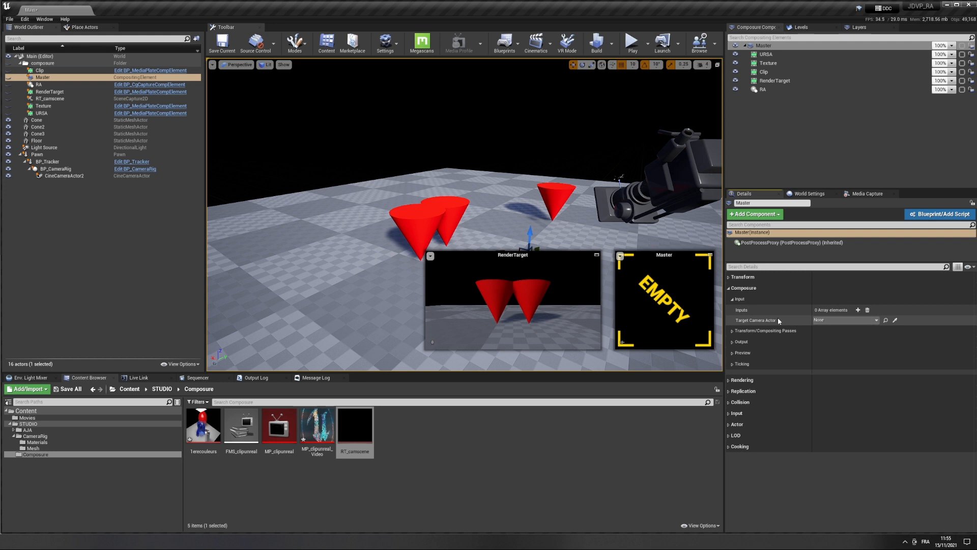
click(832, 321)
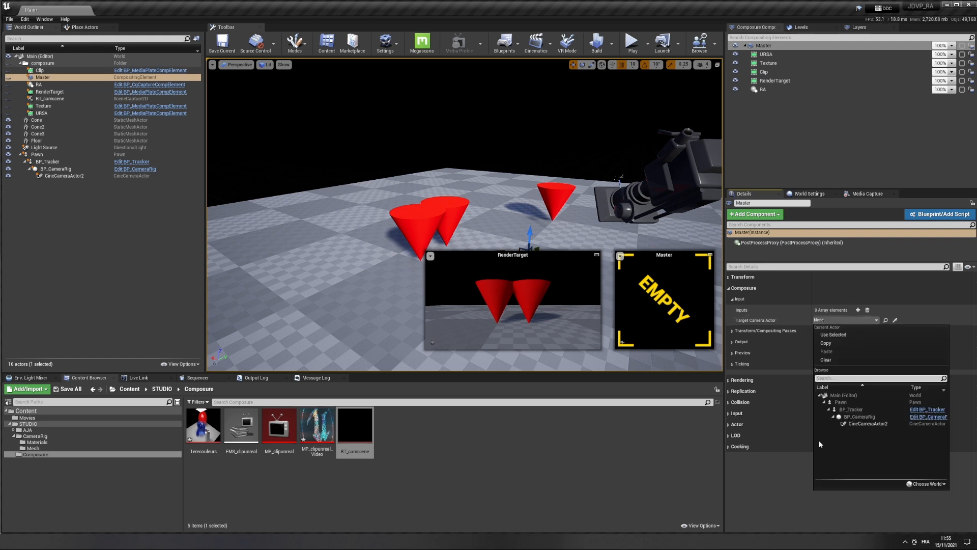
click(865, 423)
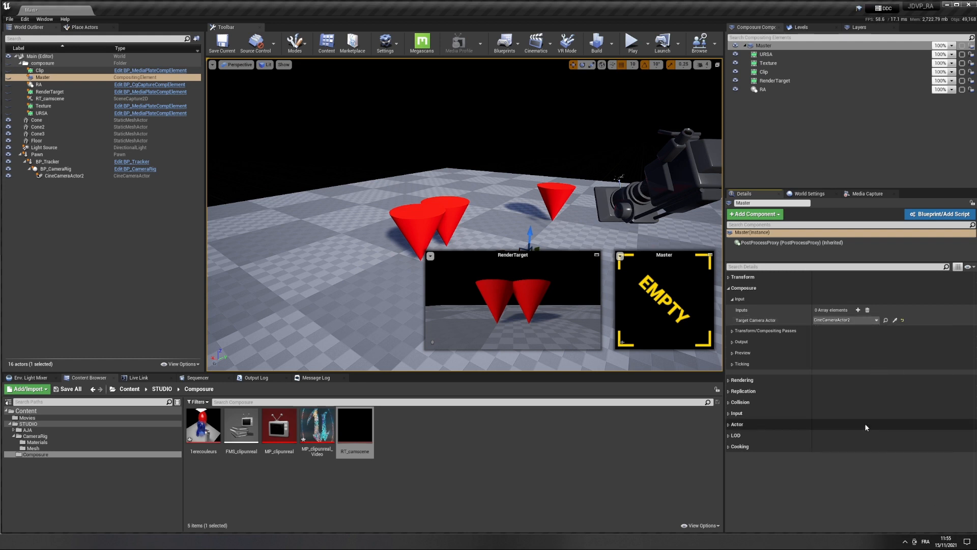
Step: Switch the RA element's camera source to Override, look at the available target cameras, and return the source to Inherited
click(767, 90)
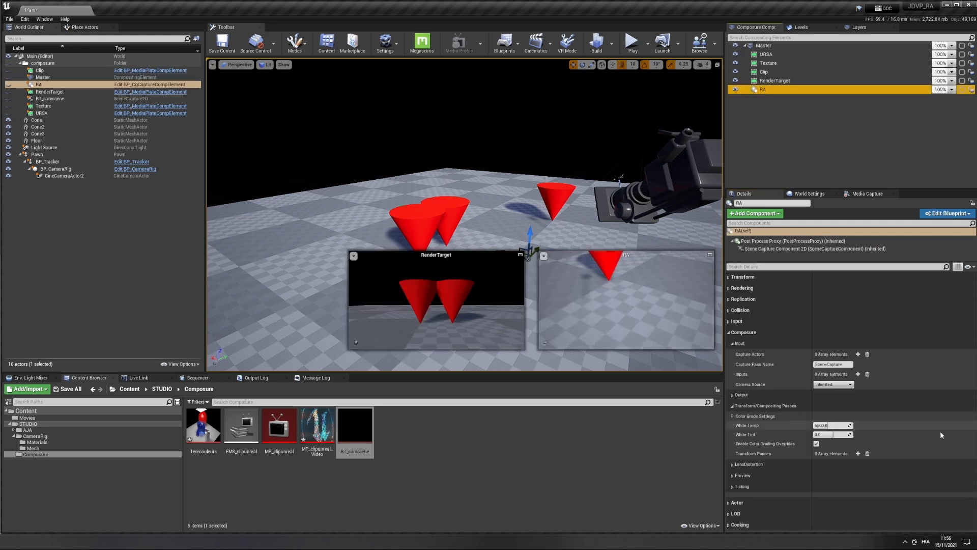
click(832, 385)
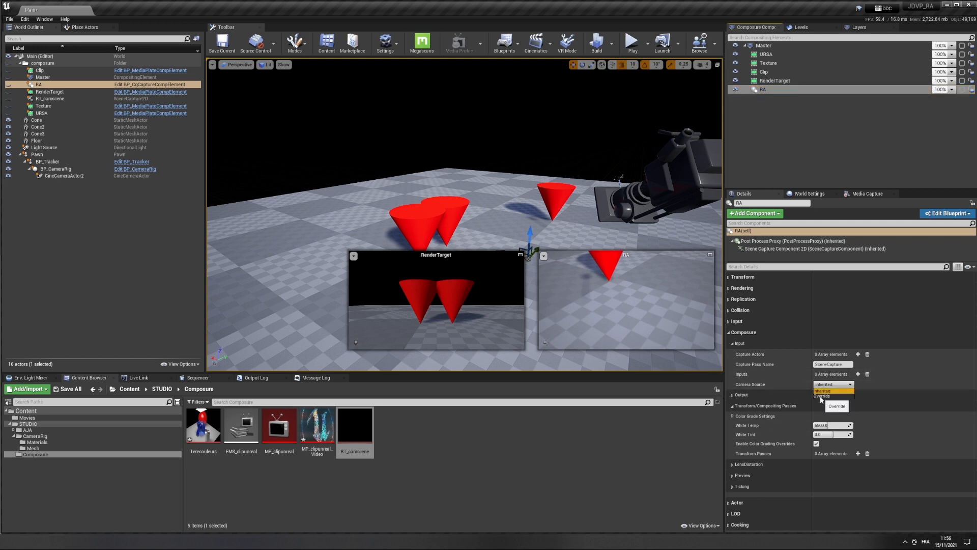
click(823, 396)
click(841, 395)
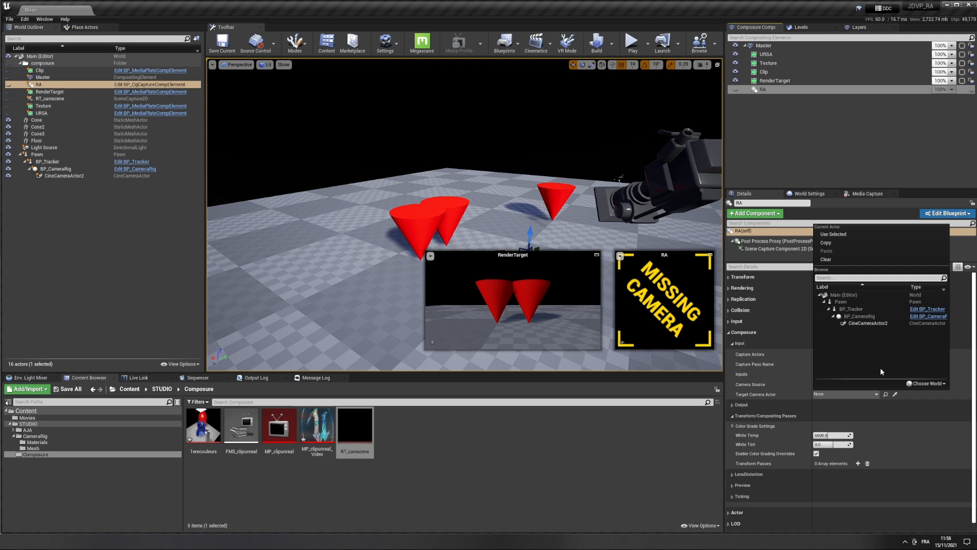
click(782, 396)
click(833, 385)
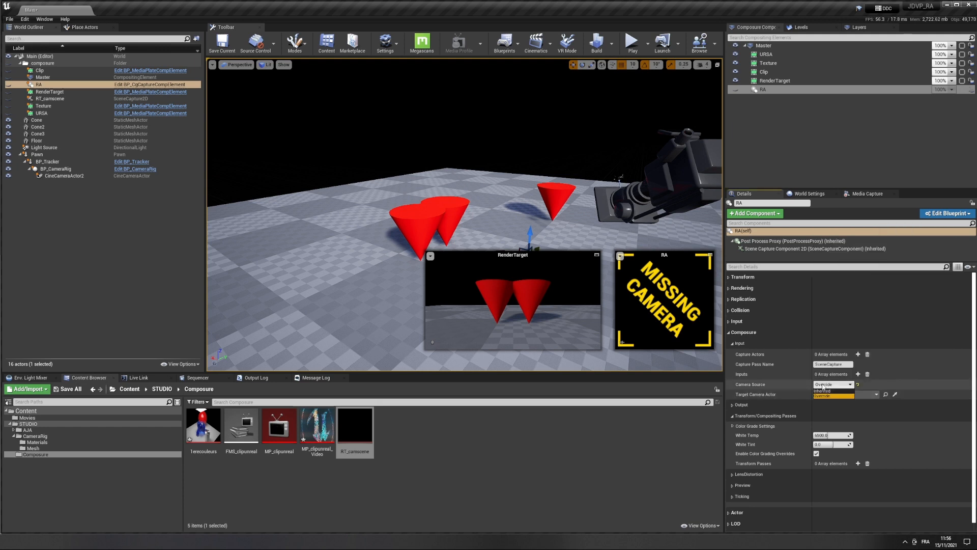
click(827, 392)
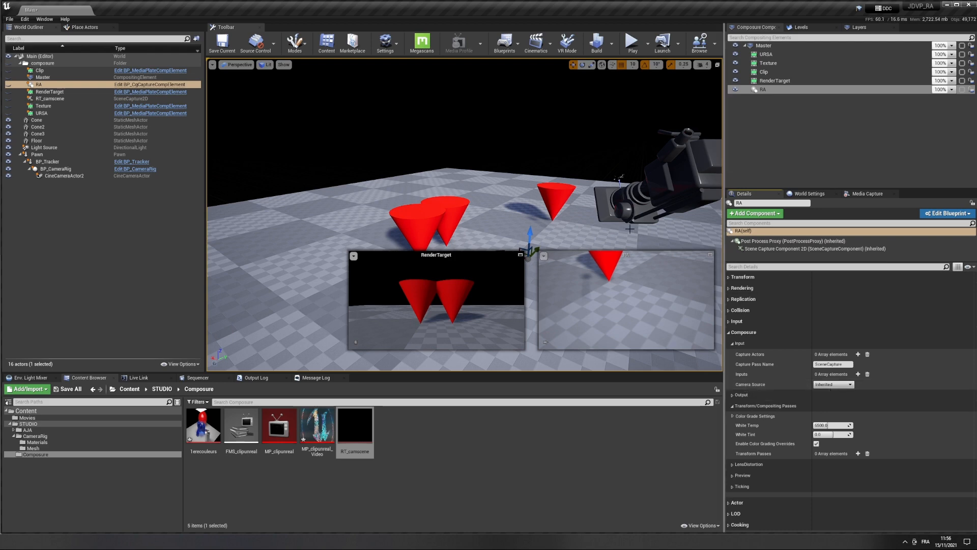
Step: Open the RA element's preview window and set CineCameraActor2's focus method to Disable, closing the preview when done
click(771, 92)
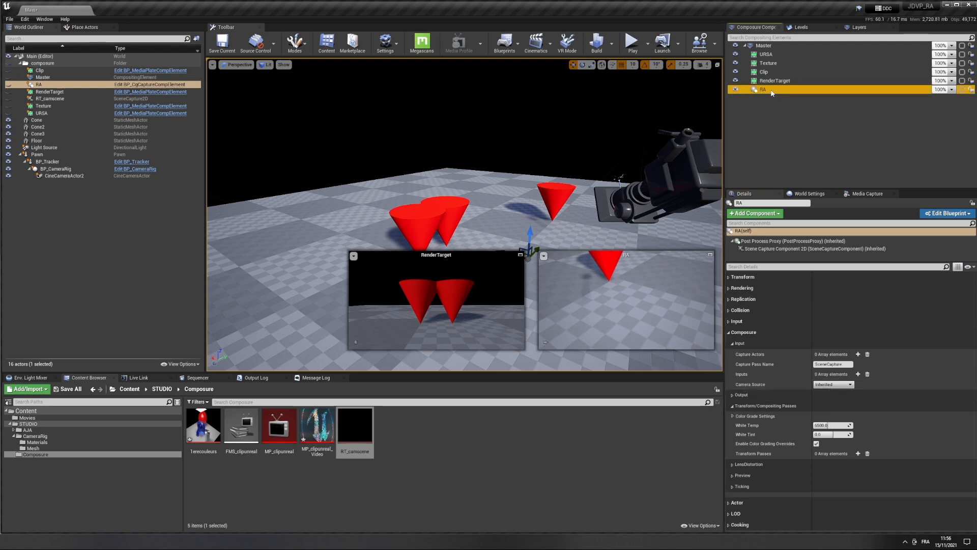
double_click(771, 90)
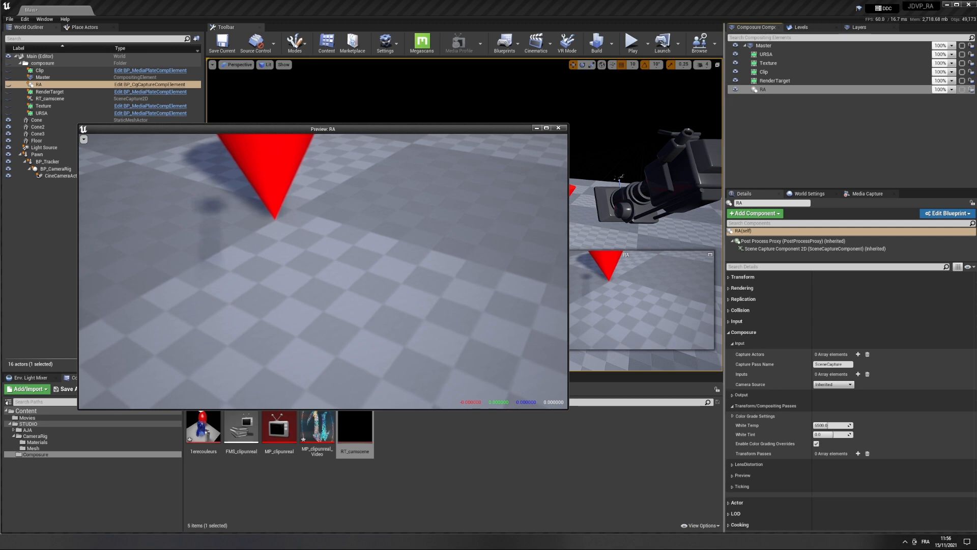
click(685, 176)
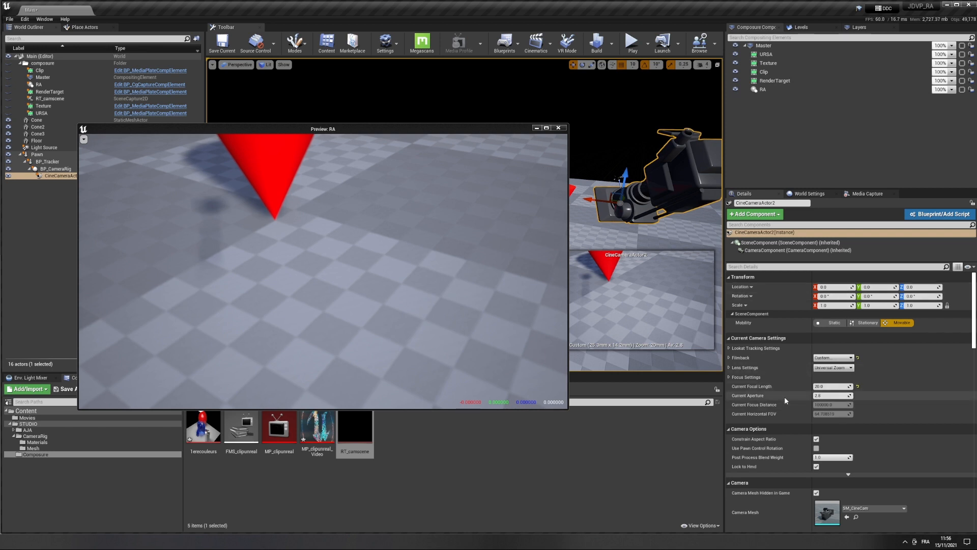
click(730, 378)
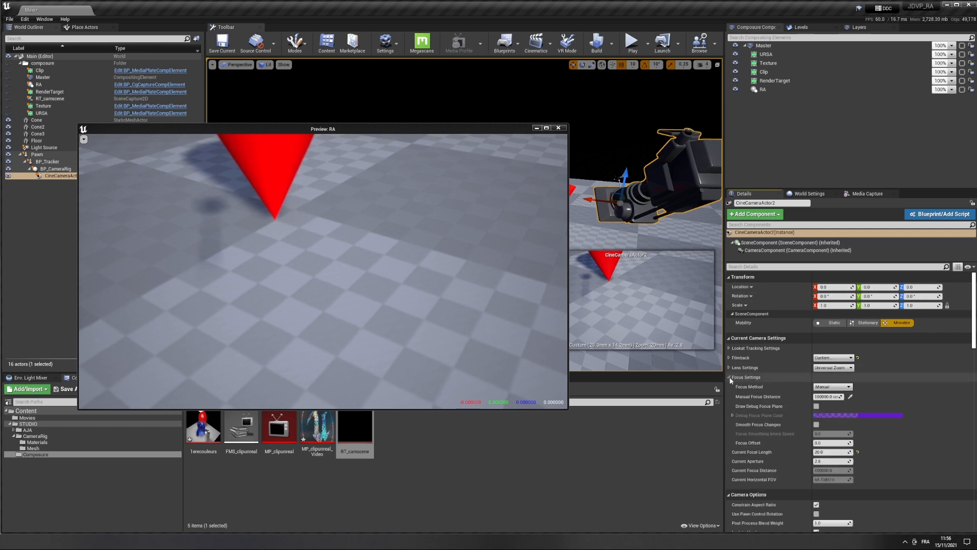
click(825, 387)
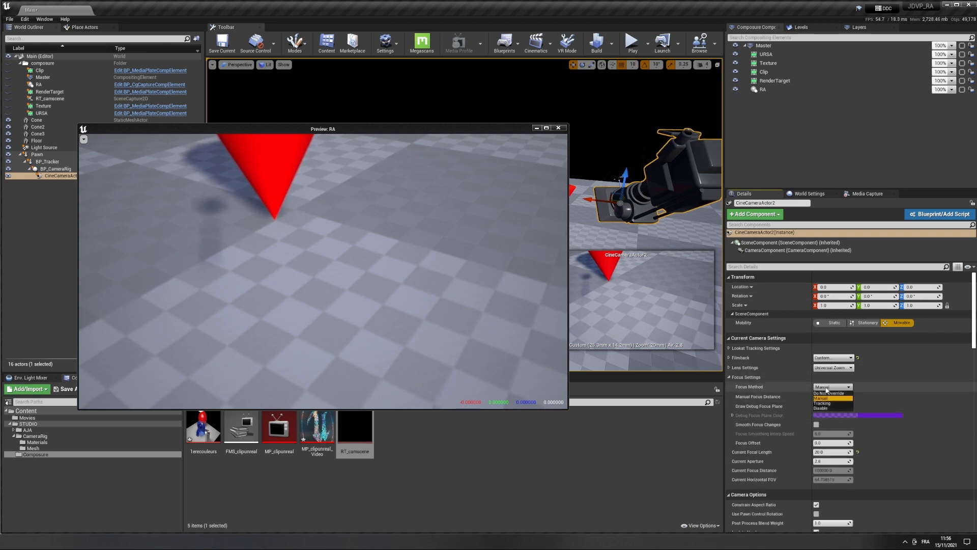
click(833, 409)
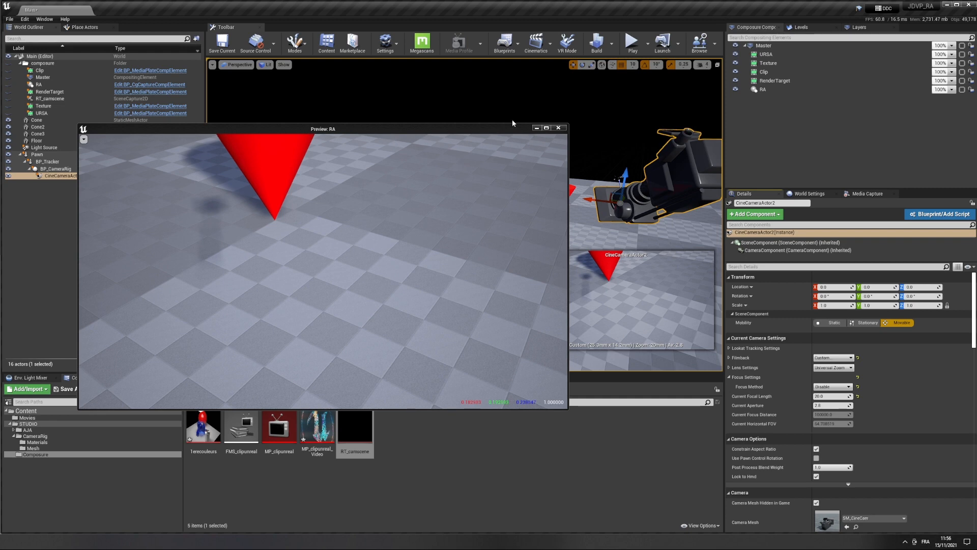
click(558, 129)
Step: Add the single Cone nearest the camera to a new layer named RA
click(767, 90)
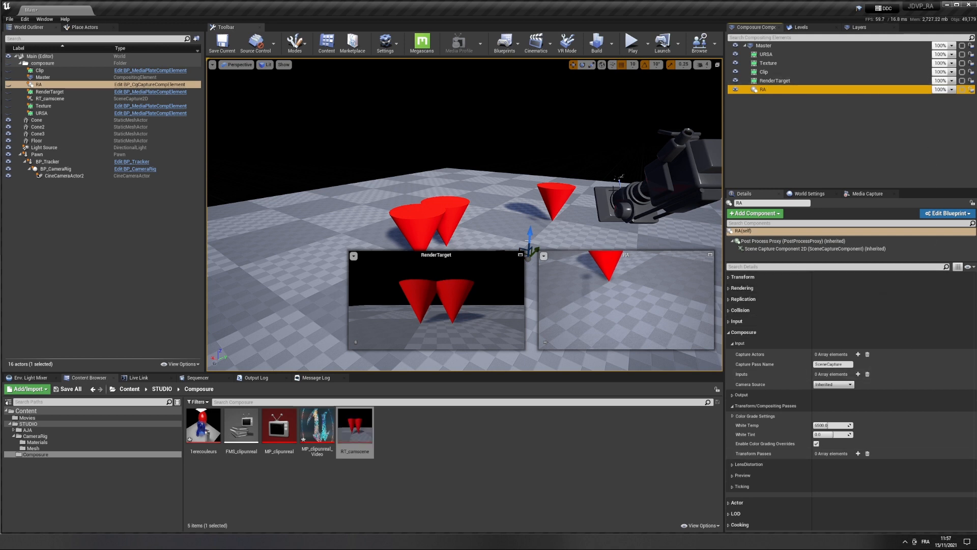
click(551, 197)
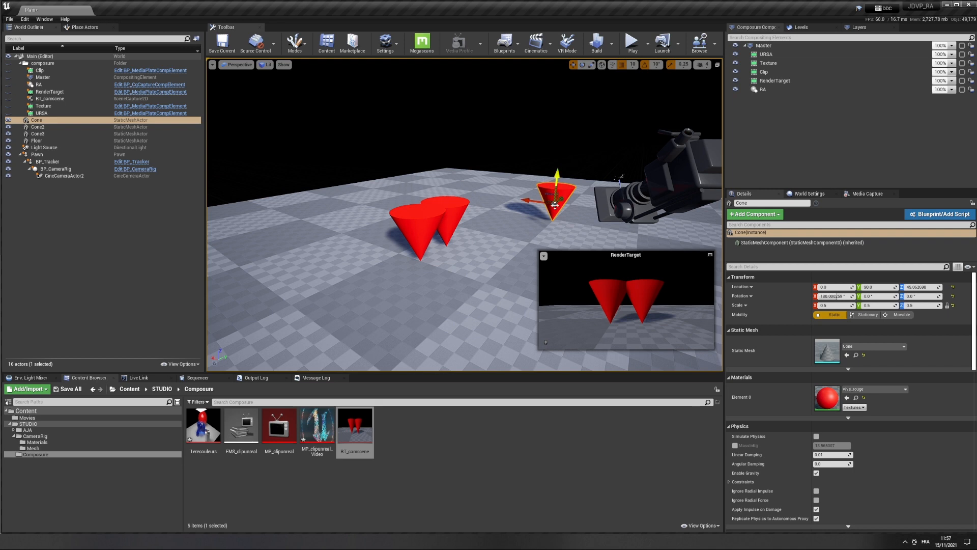
click(859, 27)
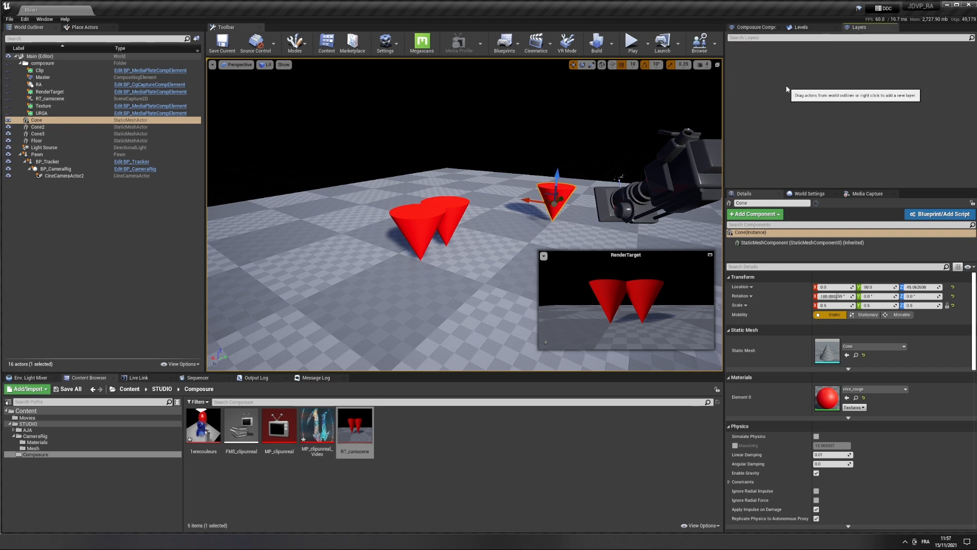
right_click(768, 77)
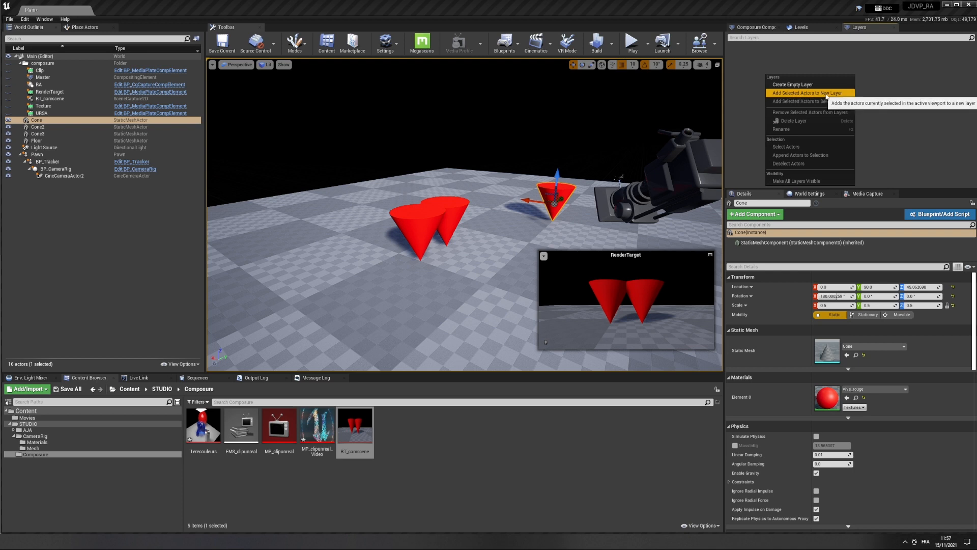
click(791, 93)
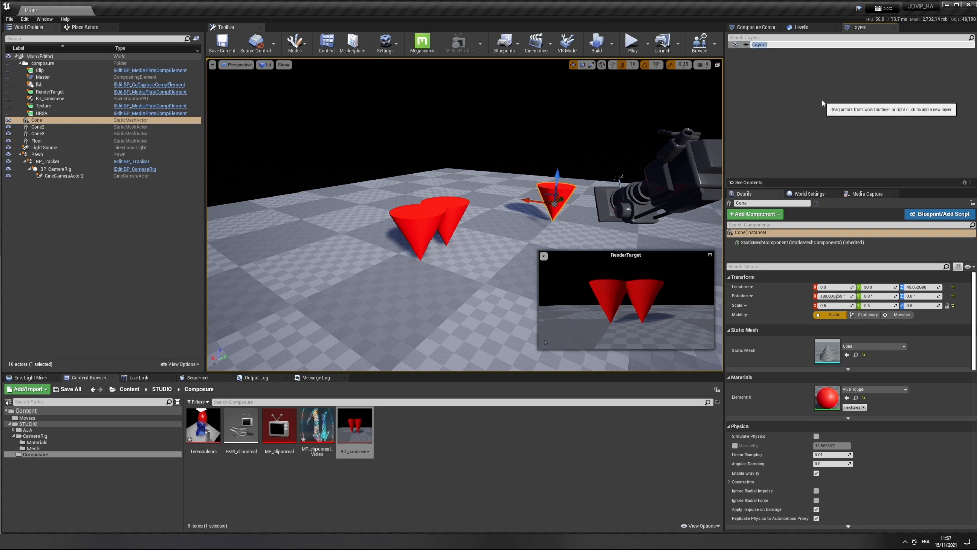
text(RA)
key(Return)
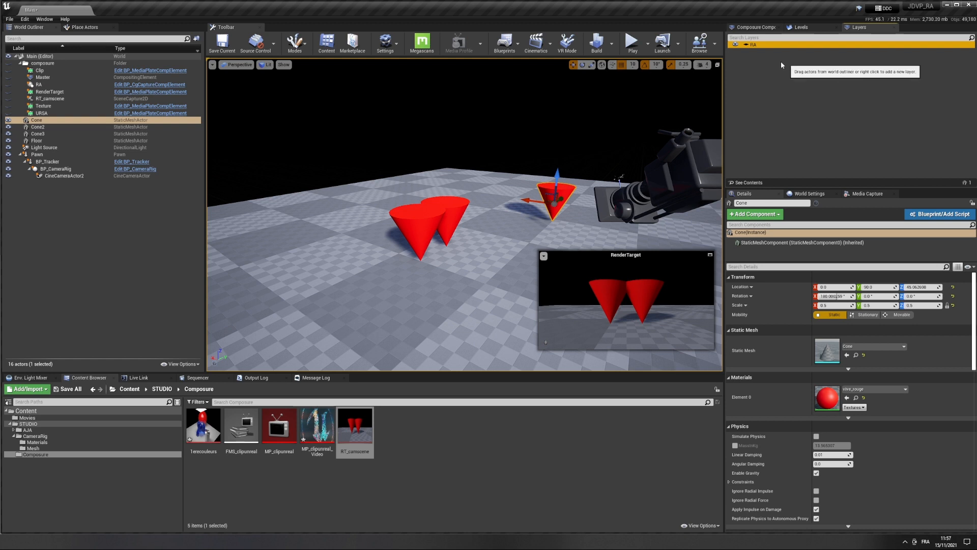
Step: Check the RA layer by toggling its visibility off and on
click(763, 47)
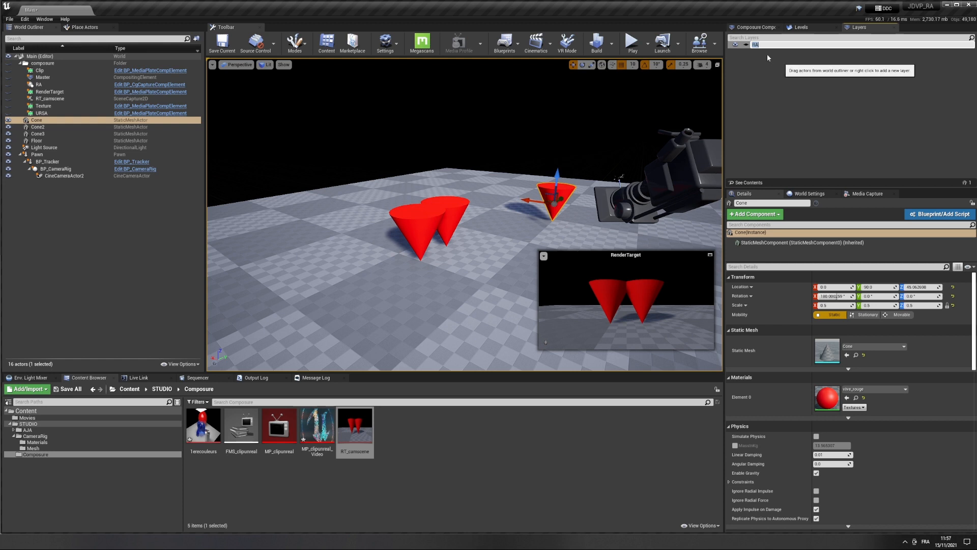
click(790, 74)
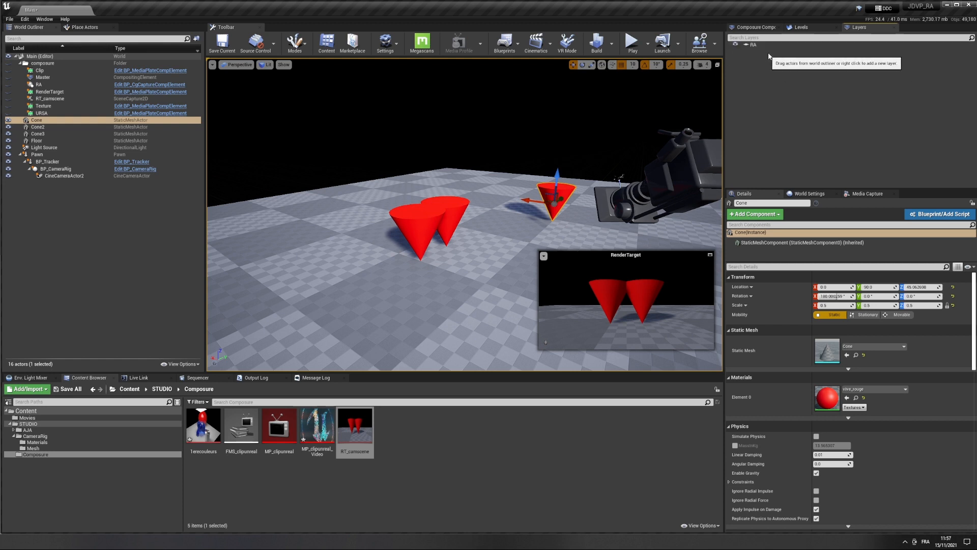
click(735, 45)
click(736, 45)
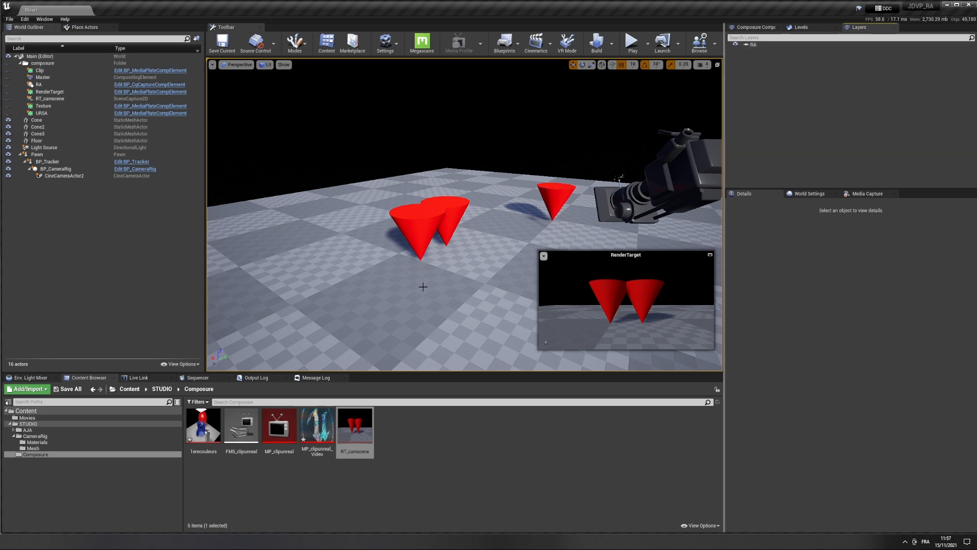
Step: Add Cone2 and Cone3 to a new layer named 2cones
click(415, 223)
ctrl+click(451, 215)
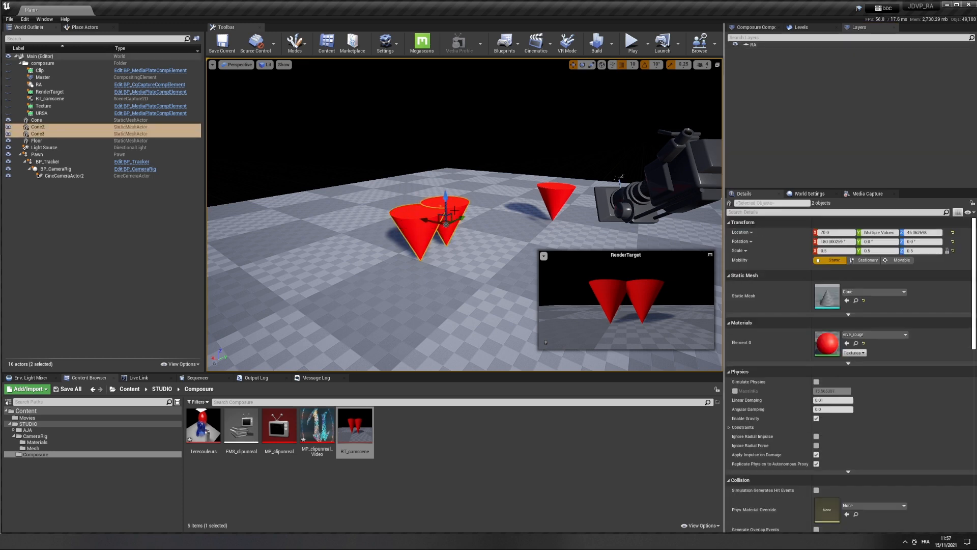
right_click(789, 87)
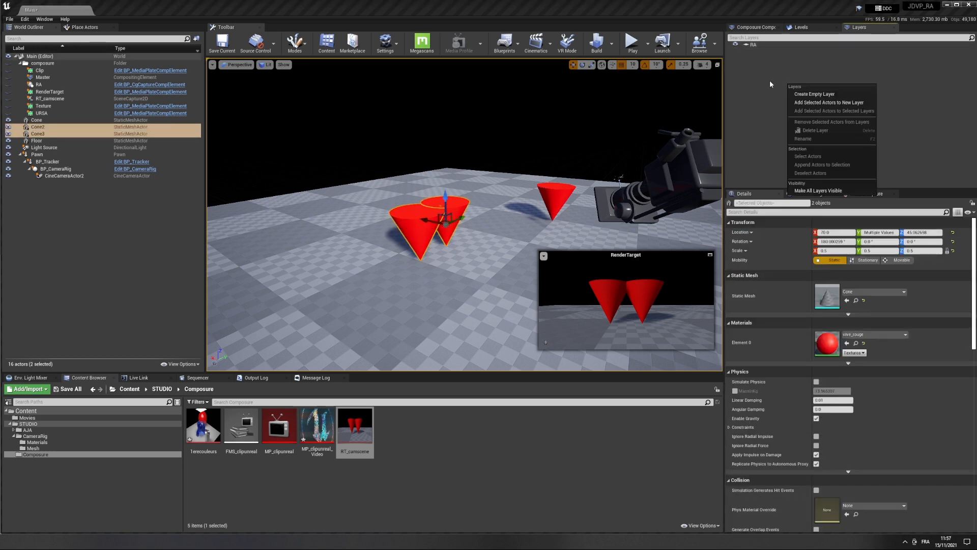
click(834, 102)
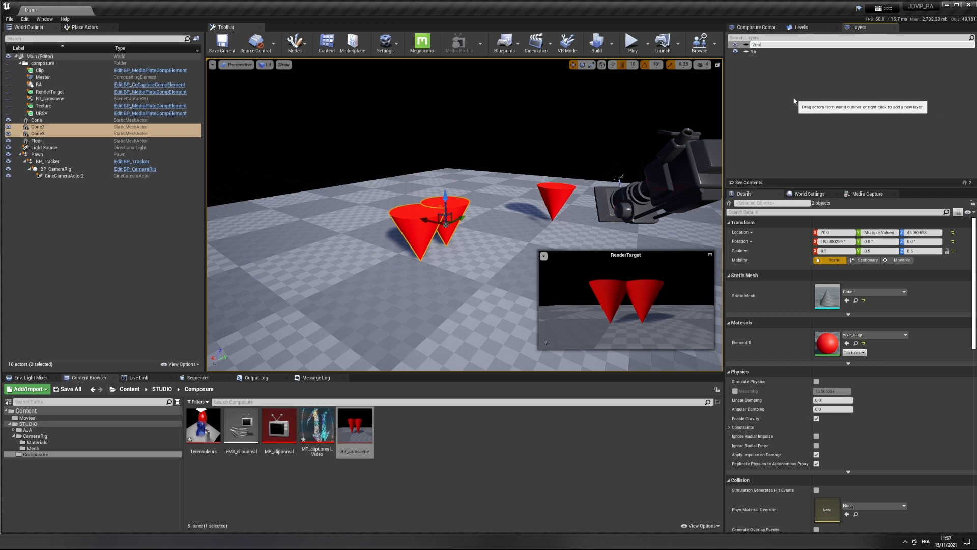
text(2cones)
key(Return)
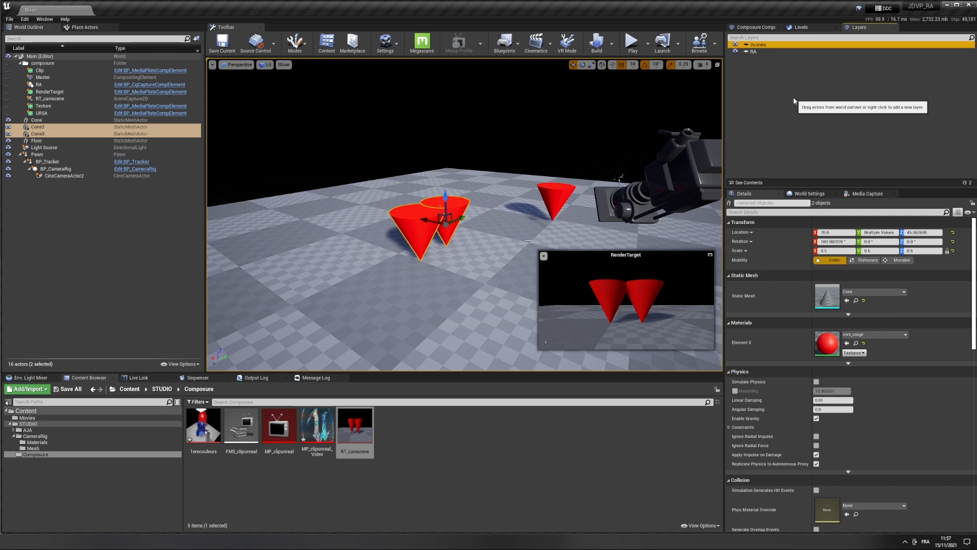
Step: Check the 2cones and RA layers by toggling the visibility of each off and on
click(736, 45)
click(736, 45)
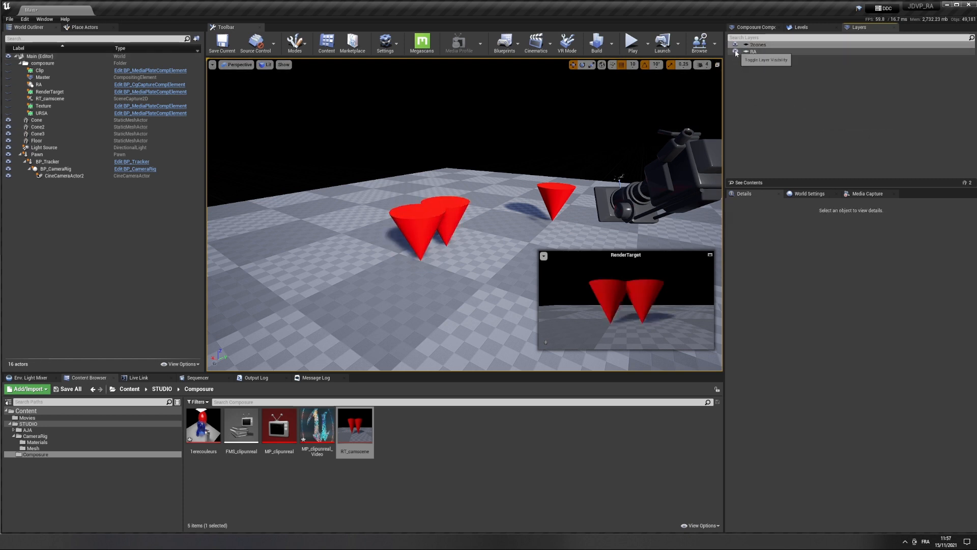
click(736, 52)
click(736, 52)
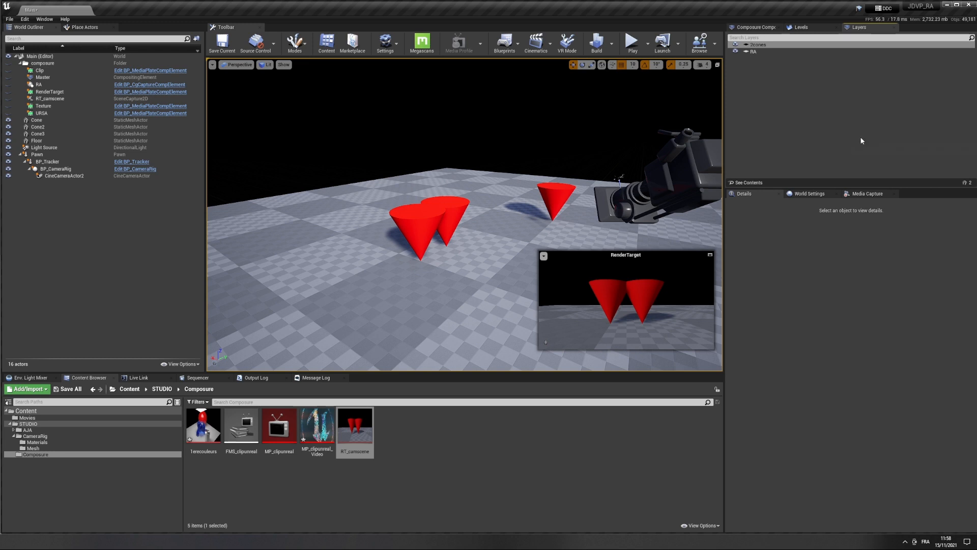
Step: Add Cone, Cone2 and Cone3 together to a new layer named 3cones
click(551, 186)
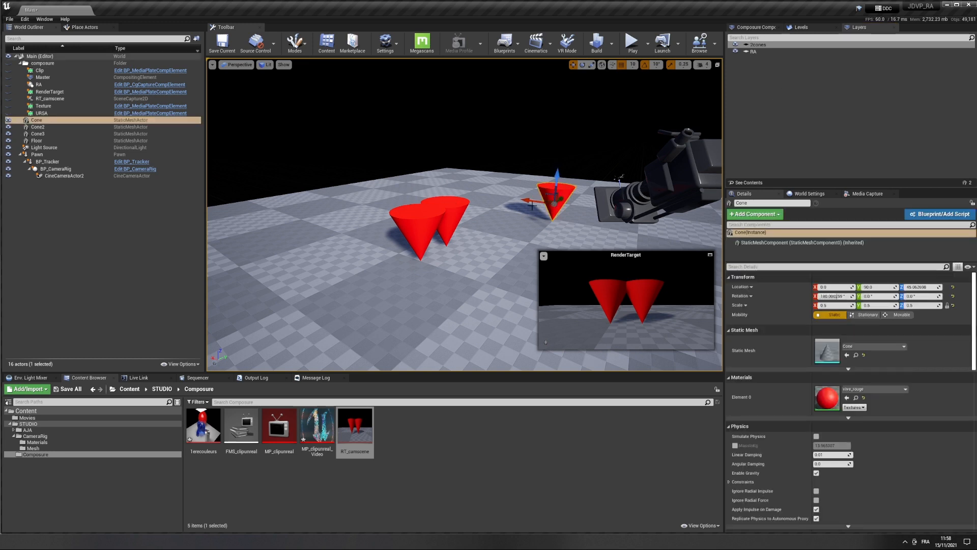
ctrl+click(448, 211)
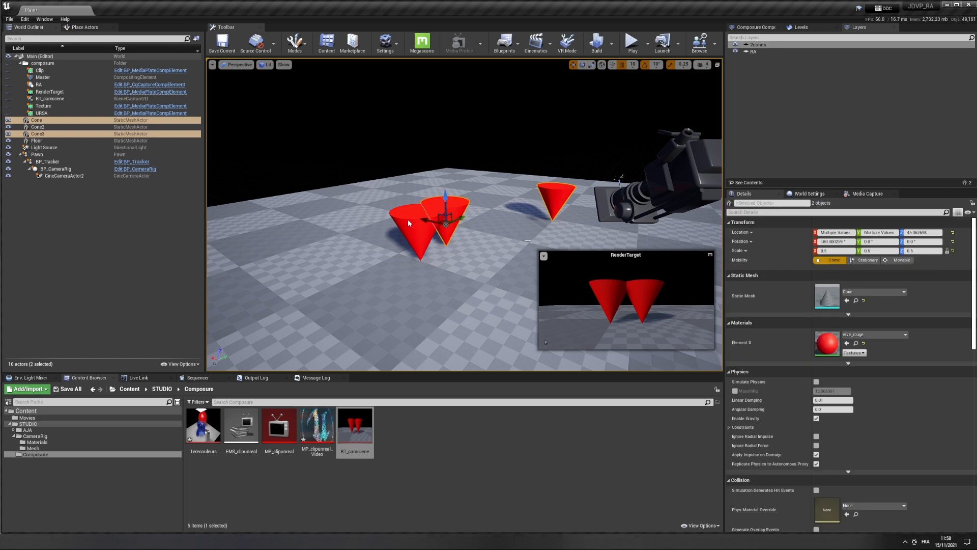
ctrl+click(408, 222)
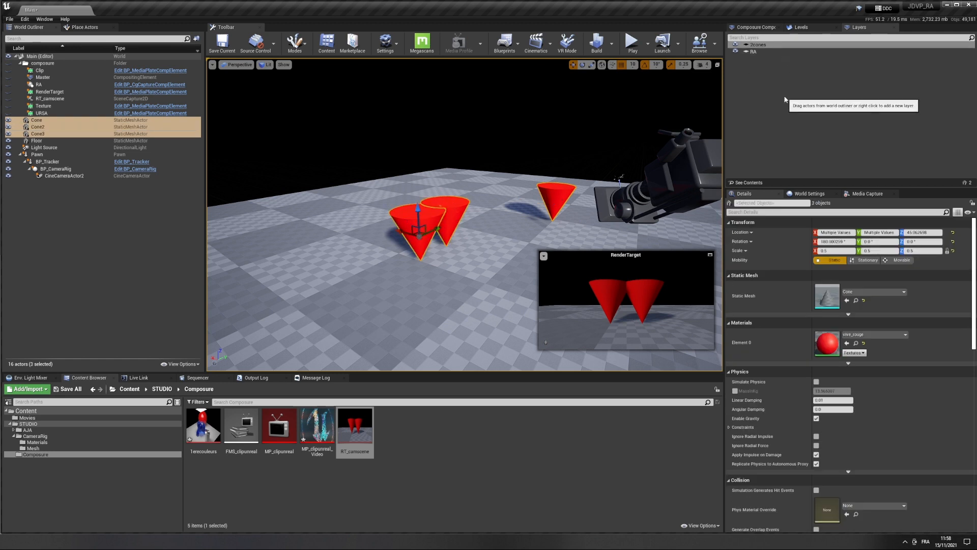
right_click(772, 89)
click(795, 109)
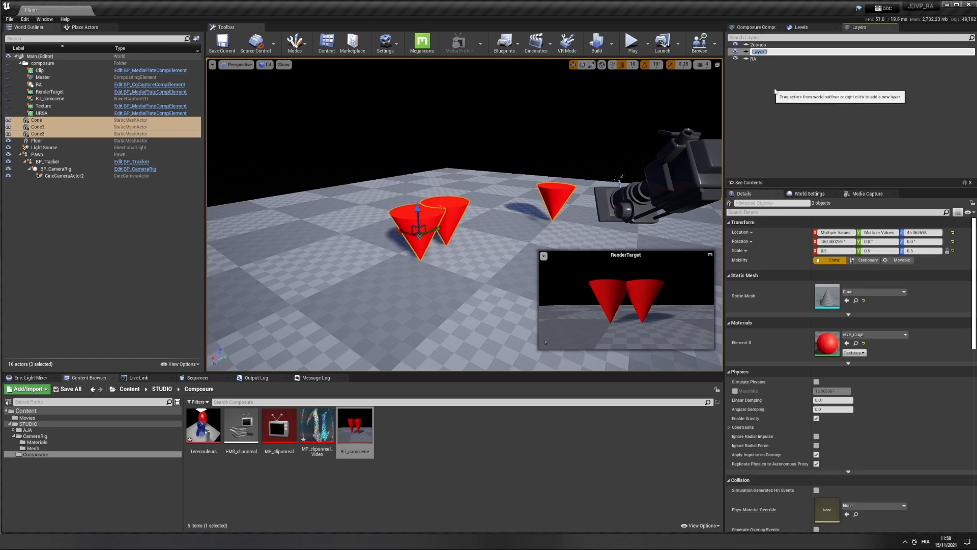
text(3cones)
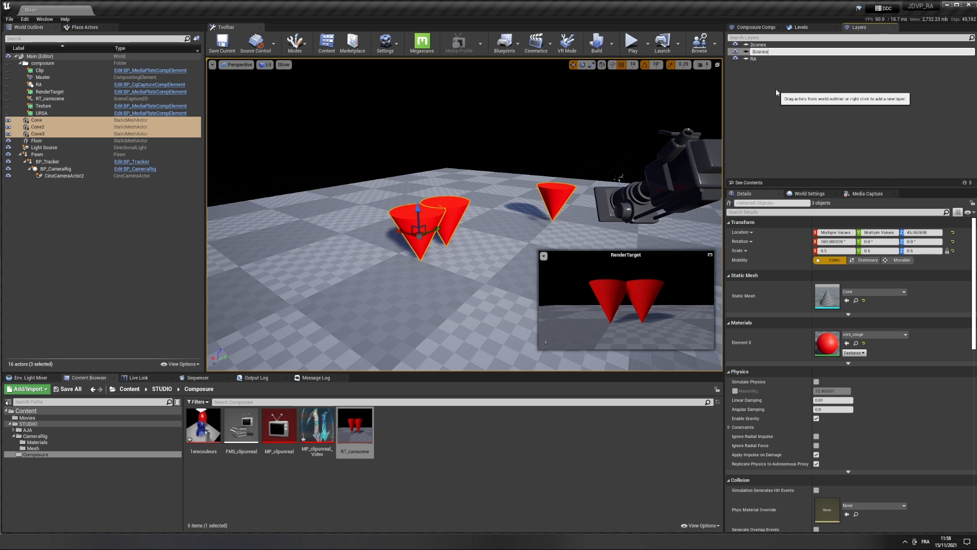
key(Return)
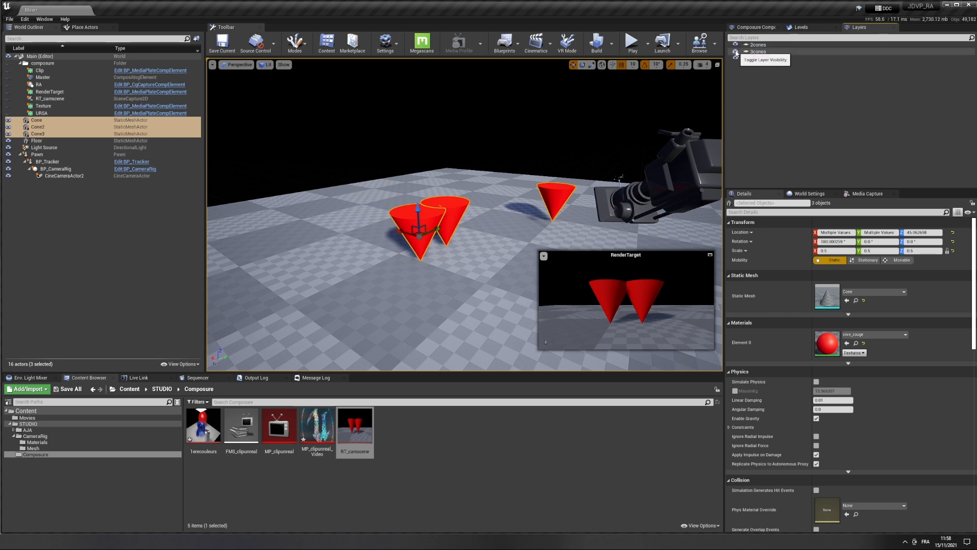
Step: Check the 3cones layer's visibility toggle and show the contents of the 2cones layer
click(736, 53)
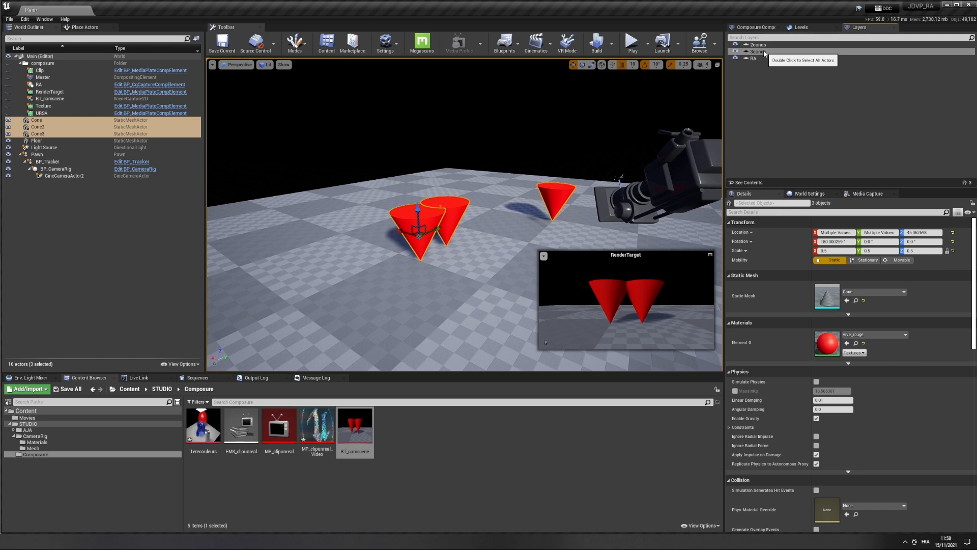
click(761, 45)
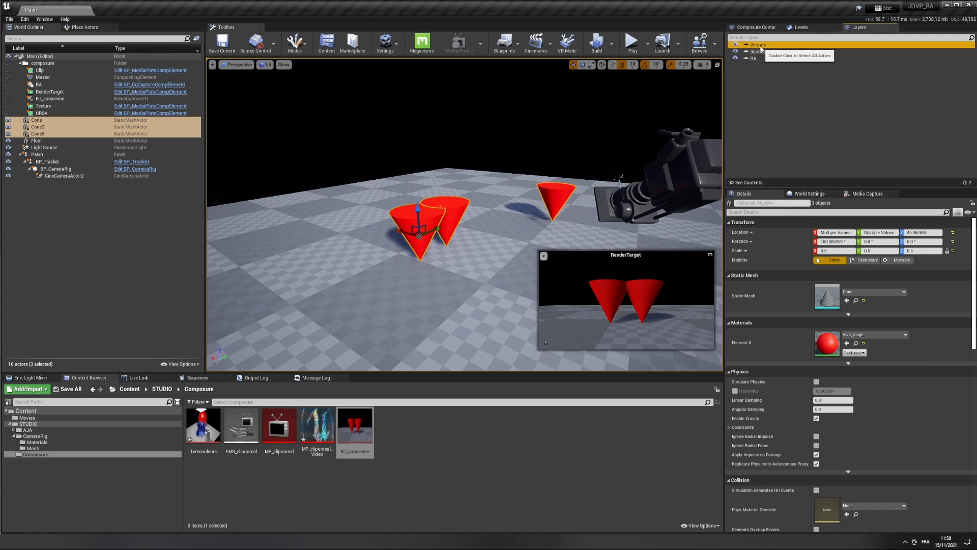
click(746, 182)
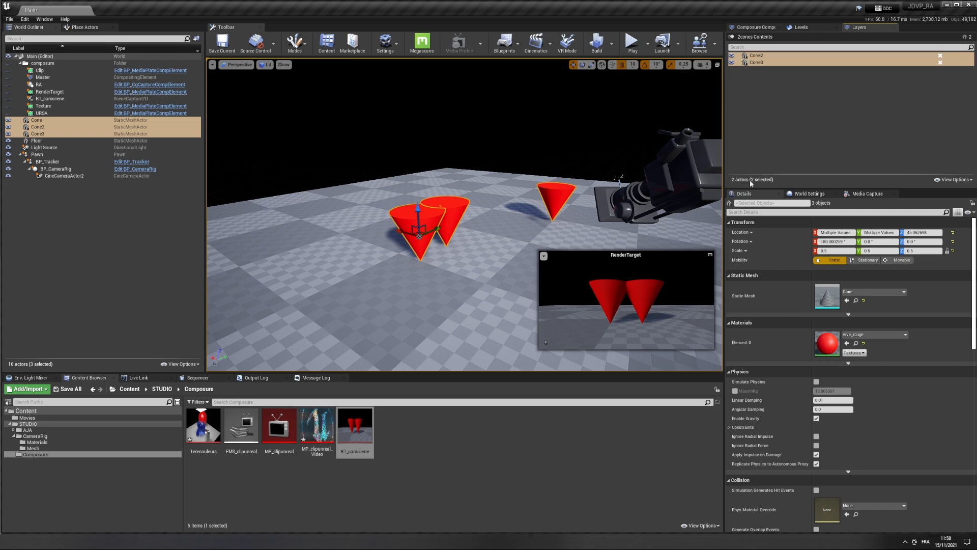
Step: Show which actors the 3cones layer contains and return to the list of layers
click(732, 37)
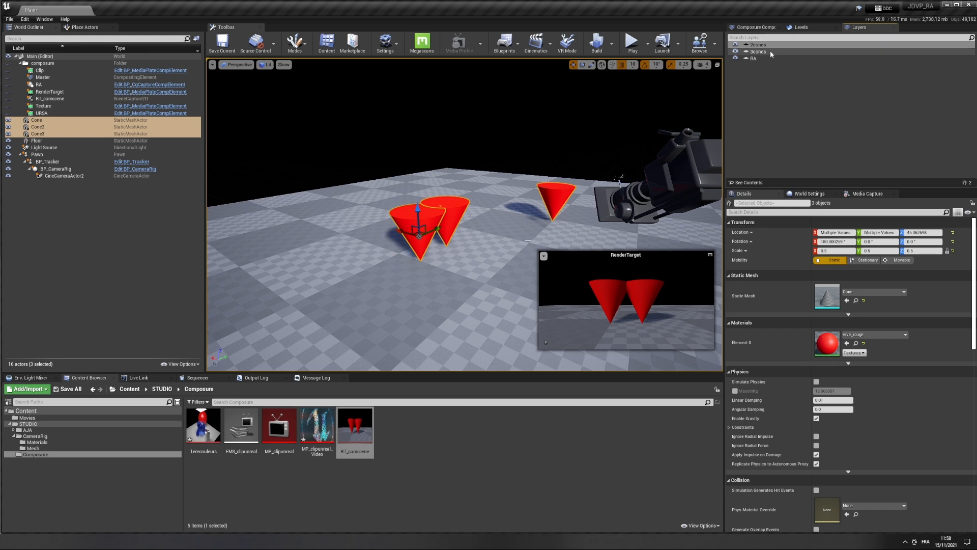
click(764, 51)
click(747, 183)
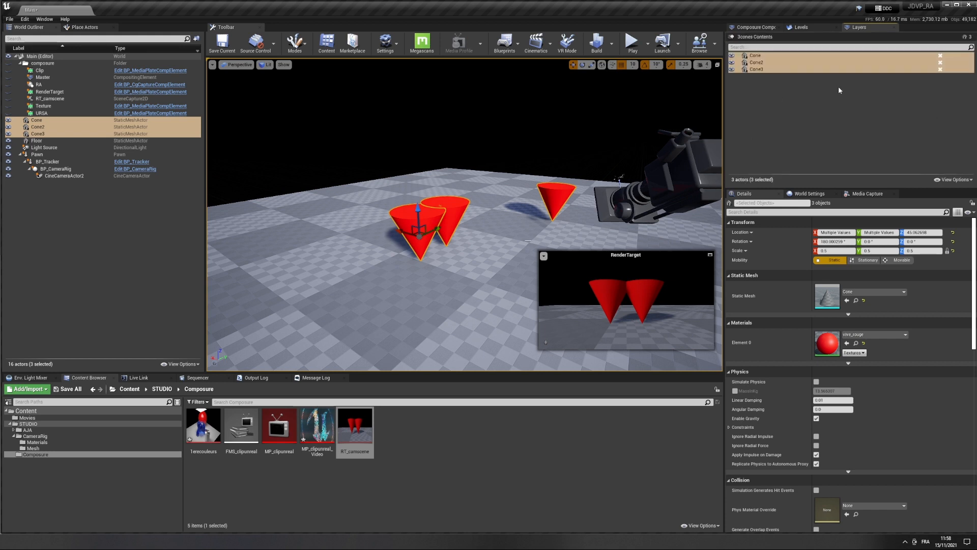
click(732, 37)
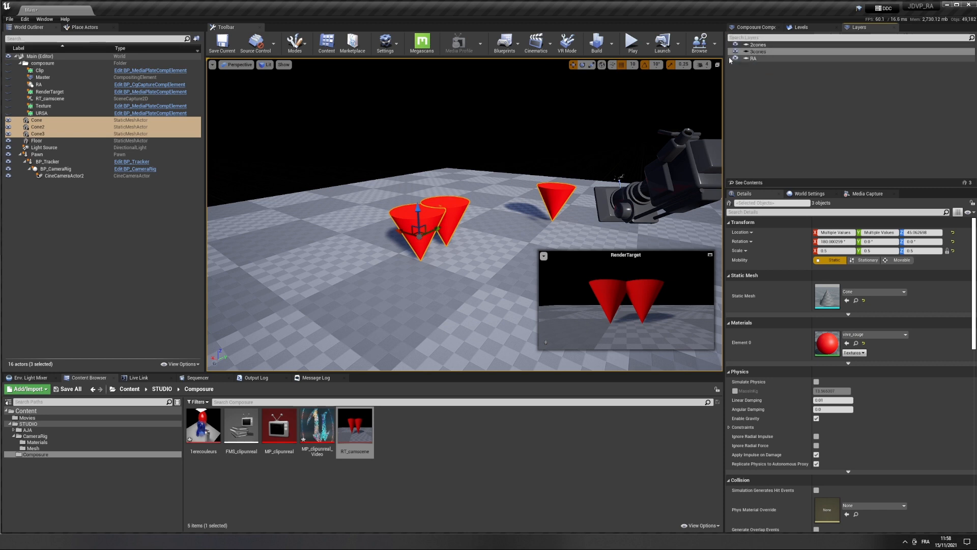
Step: Hide the 3cones layer and toggle the 2cones layer off and on to compare the effect on the cones
click(735, 52)
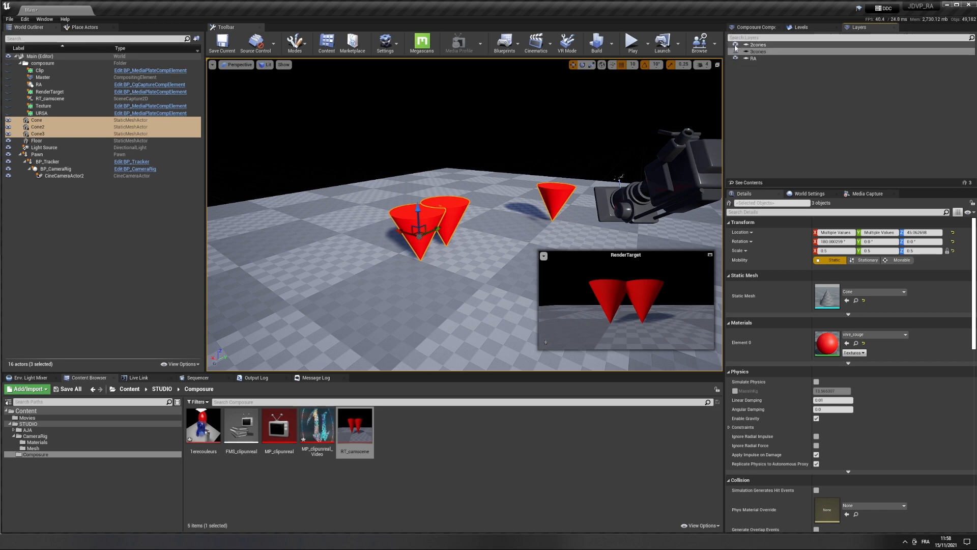
click(735, 45)
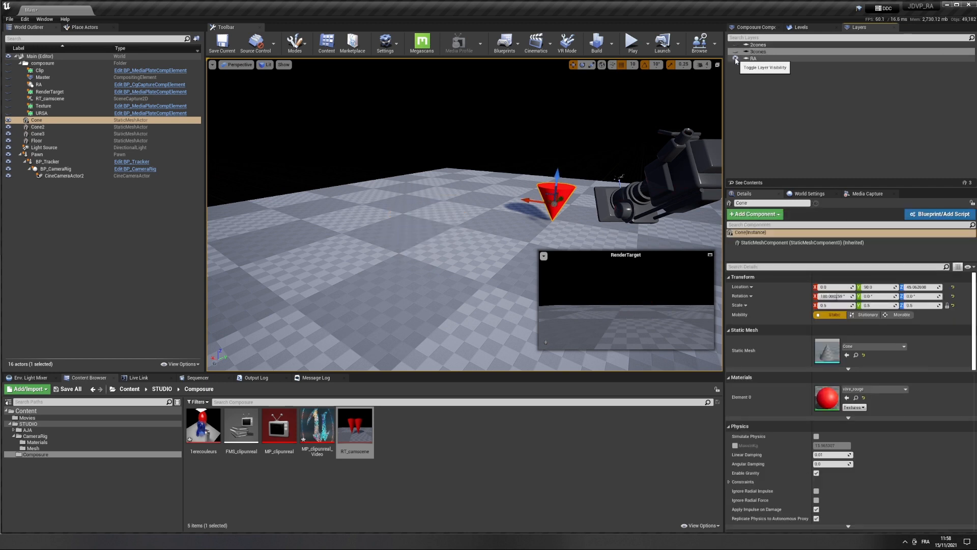
click(735, 45)
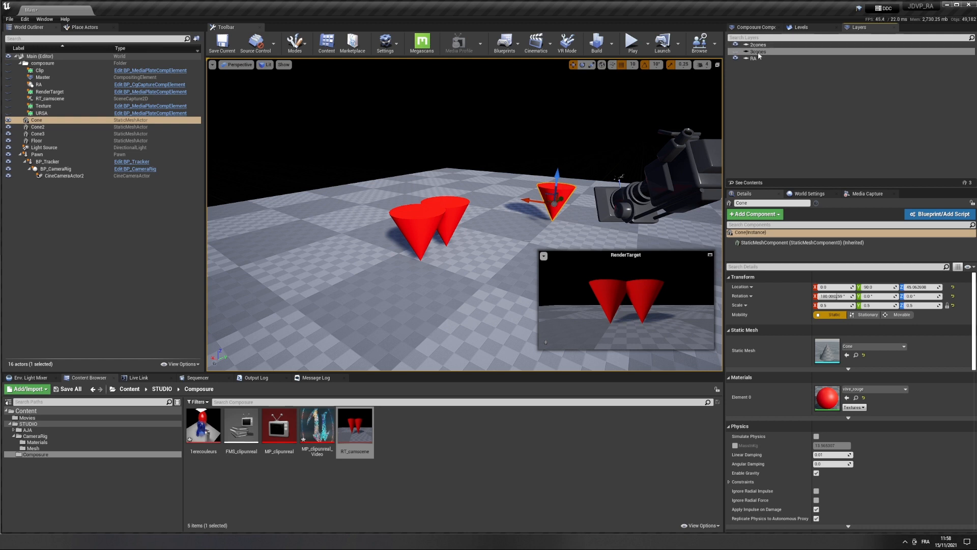
Step: Delete the 3cones layer
right_click(758, 53)
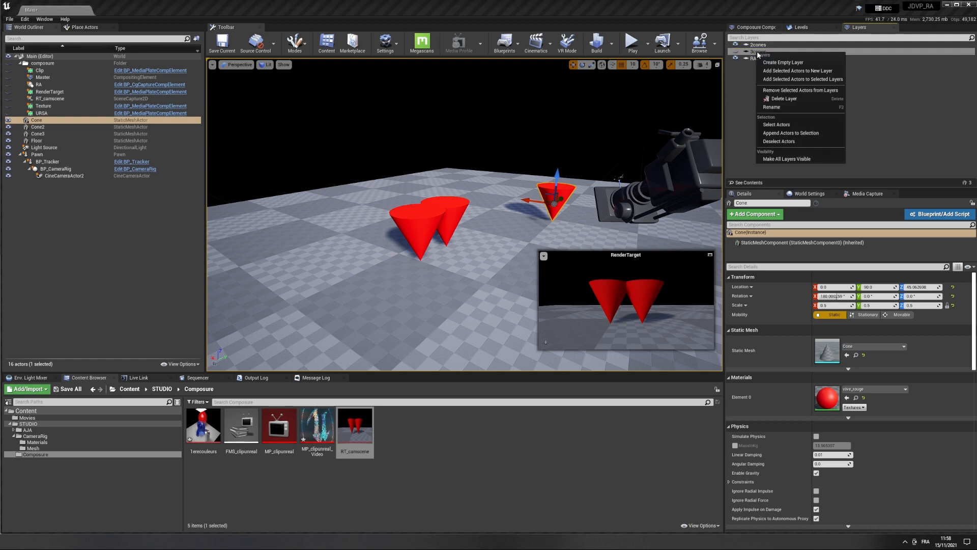
click(788, 99)
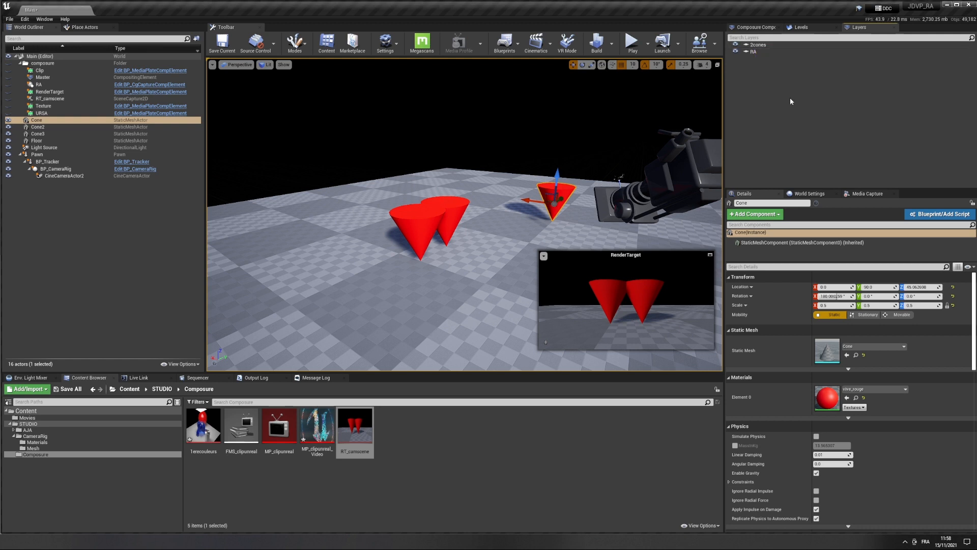
click(739, 40)
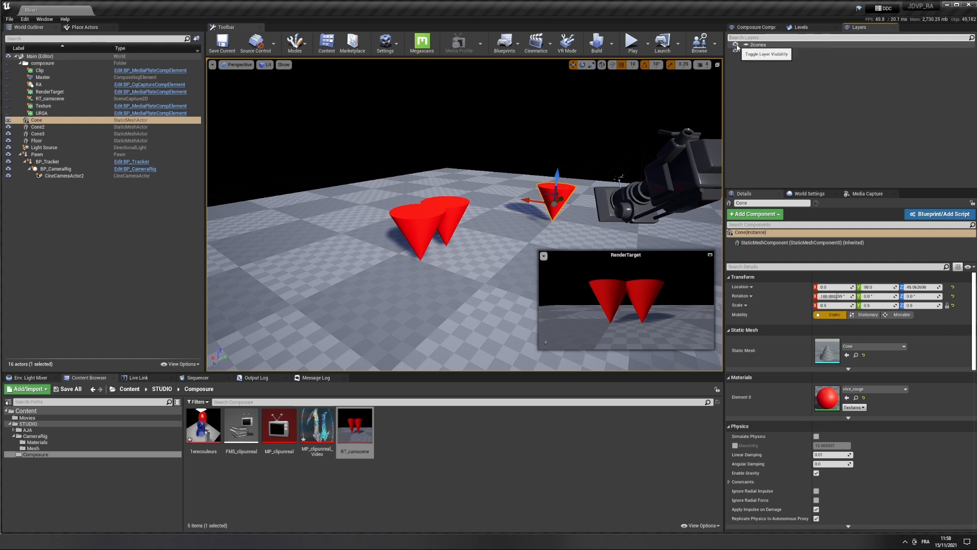
Step: Toggle the visibility of the 2cones and RA layers off and on to check each one
click(736, 45)
click(737, 45)
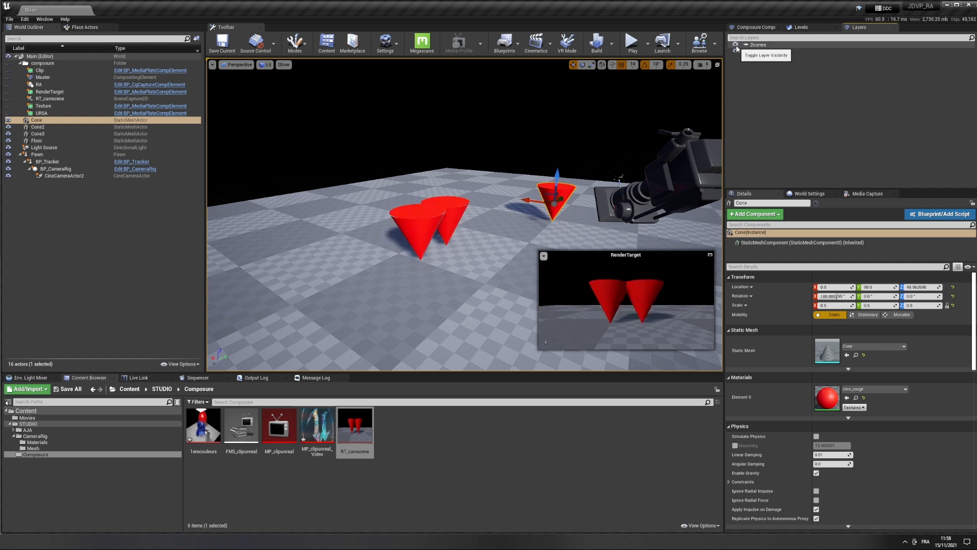
click(736, 46)
click(735, 46)
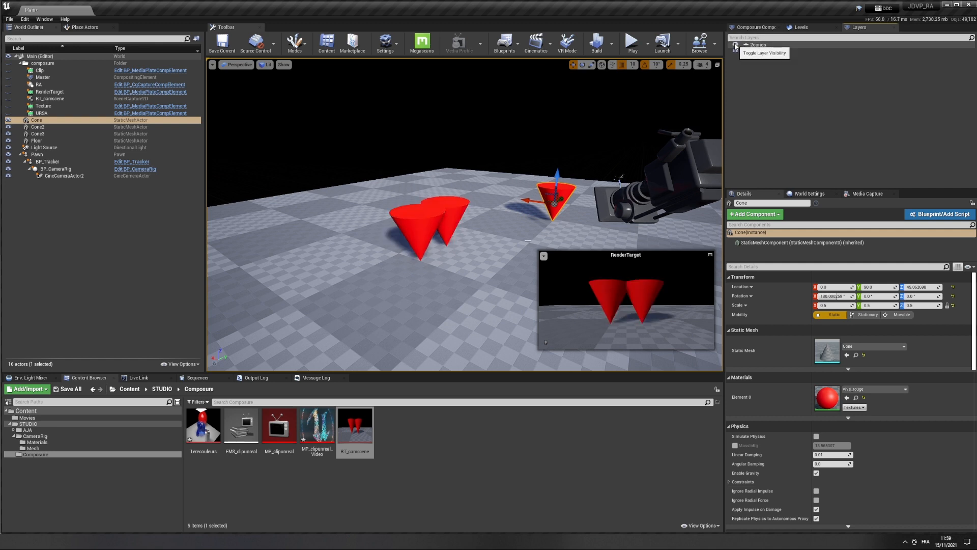
click(735, 51)
click(736, 50)
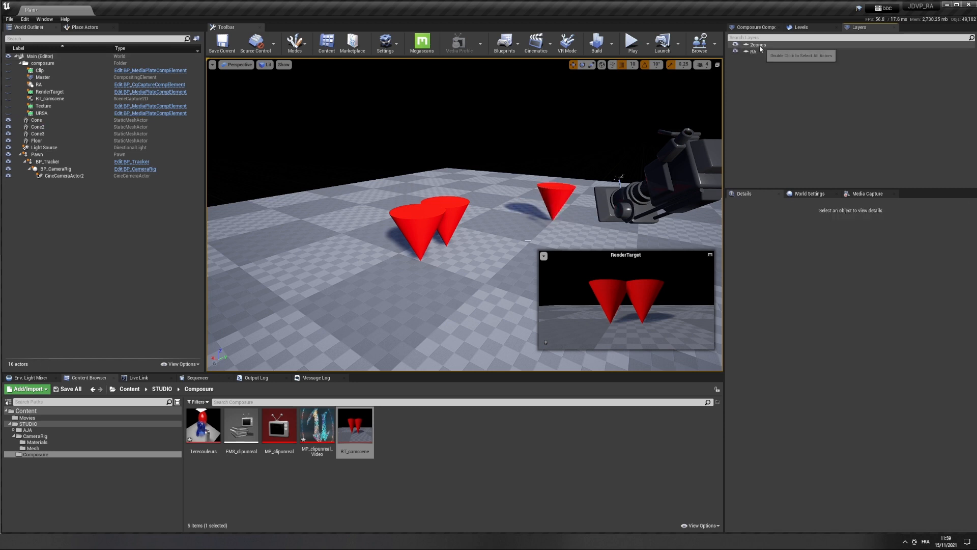
Step: Add the single Cone on the far side of the scene to the existing 2cones layer
click(749, 45)
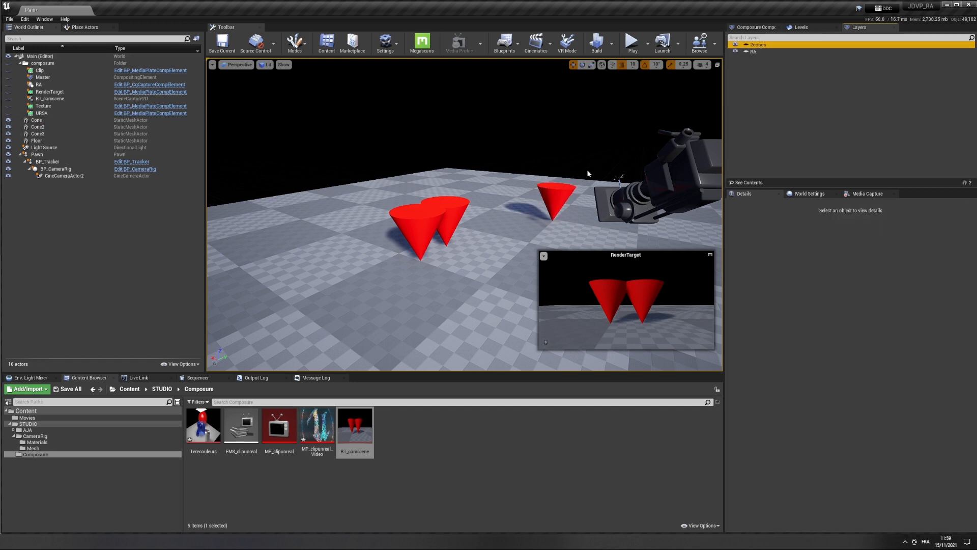
click(557, 197)
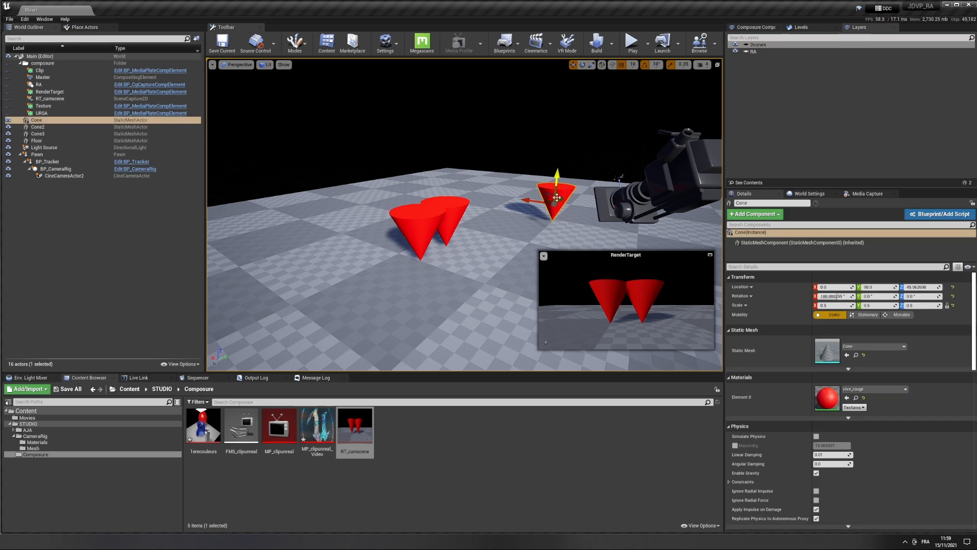
right_click(766, 46)
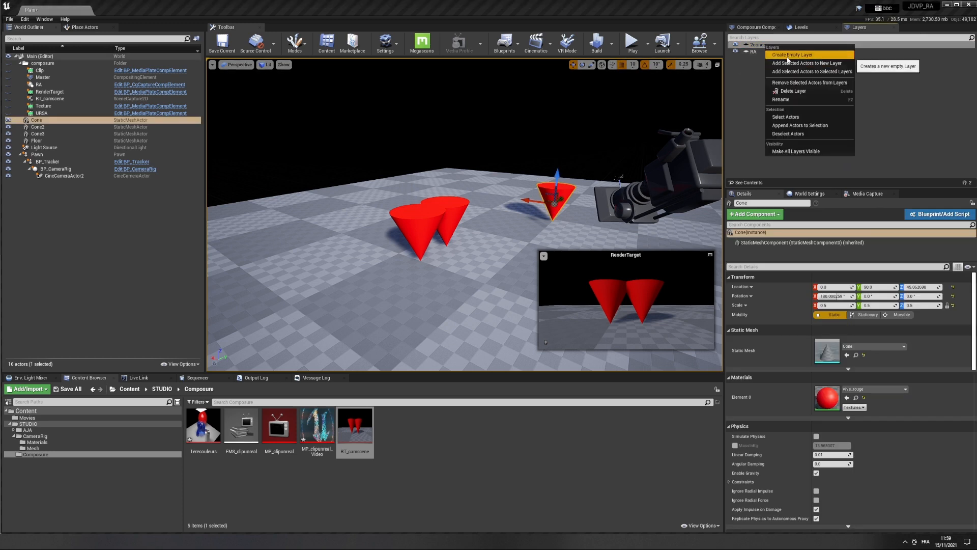
click(831, 72)
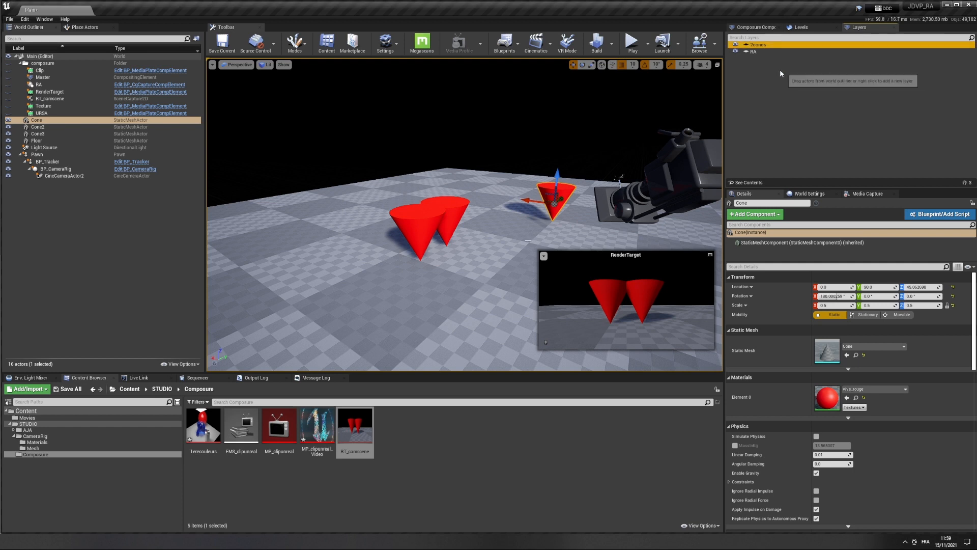
Step: Hide the 2cones layer and toggle the RA layer to check how a cone shared by both layers behaves
click(735, 45)
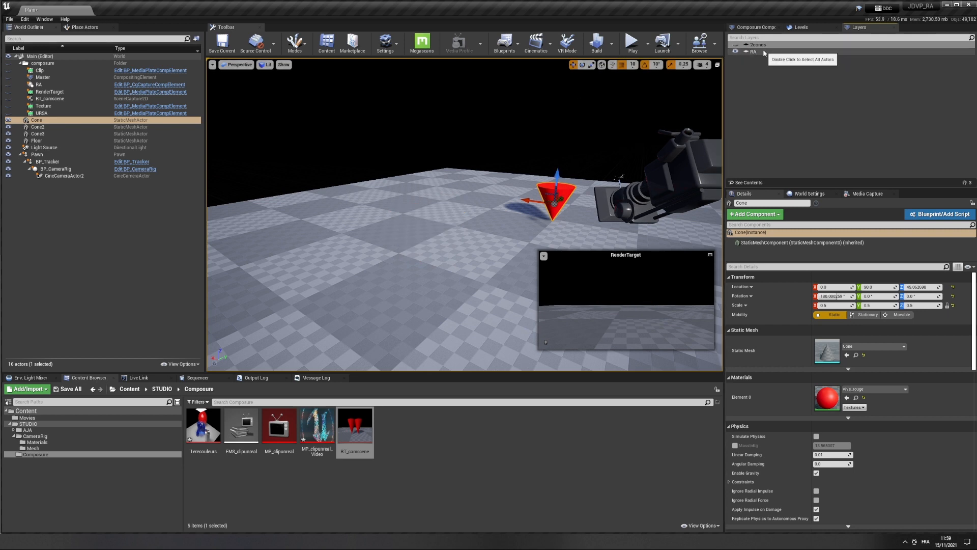
click(742, 52)
click(736, 52)
click(736, 52)
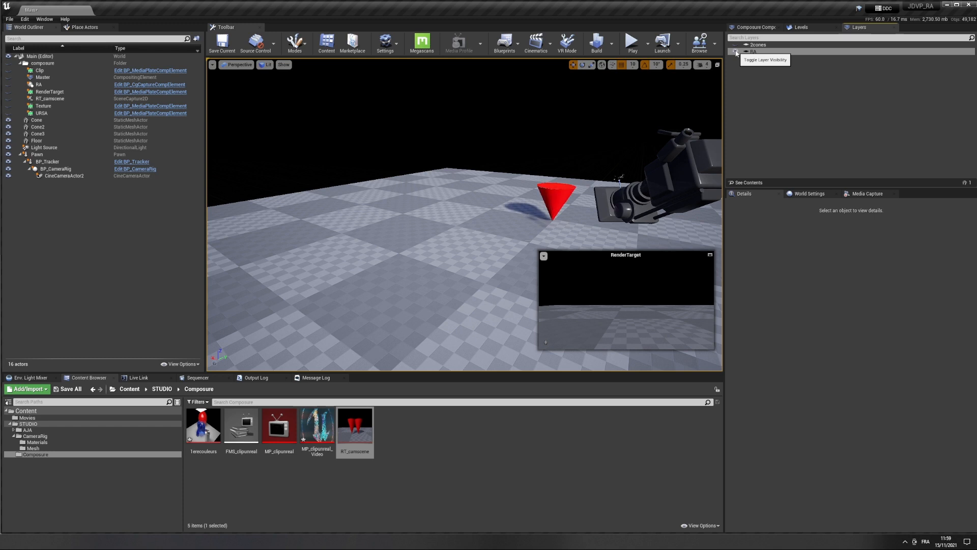
Step: Delete the 2cones layer, leaving only the RA layer
click(771, 45)
right_click(771, 48)
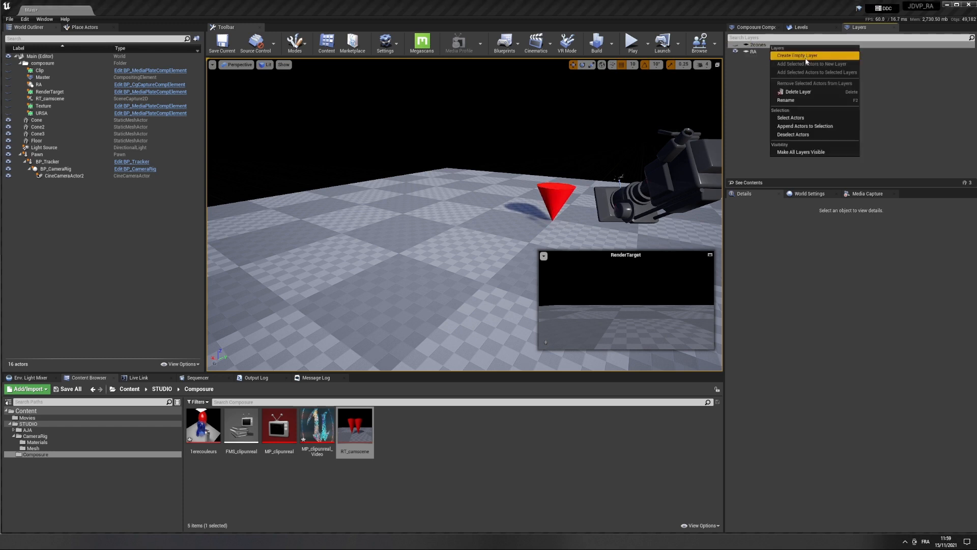
click(809, 92)
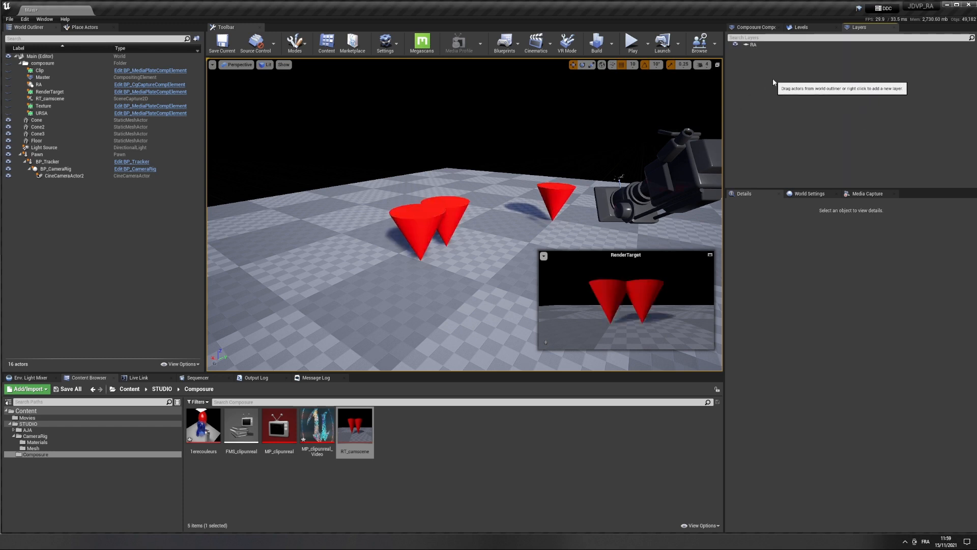
Step: Delete Cone2 and Cone3 from the scene and select the remaining Cone
click(754, 45)
click(413, 216)
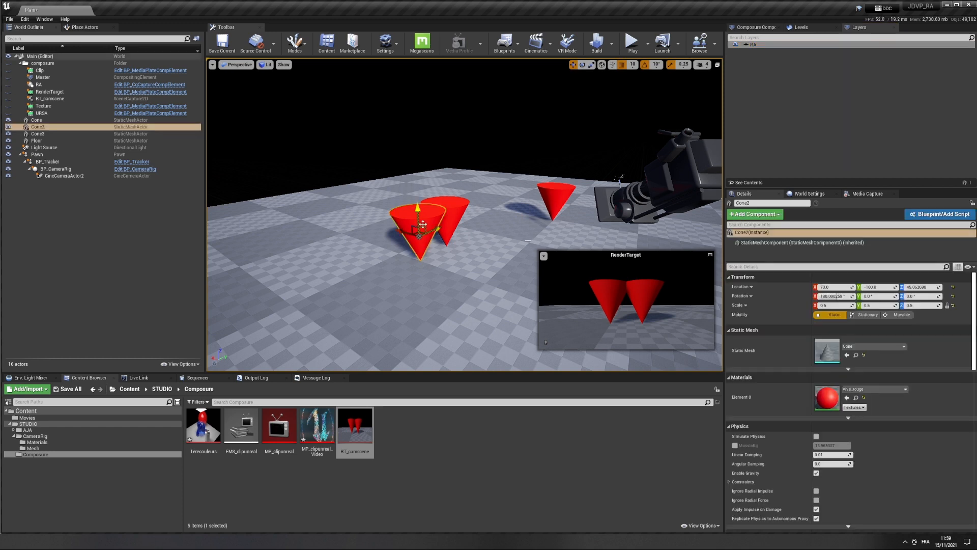
ctrl+click(451, 215)
key(Delete)
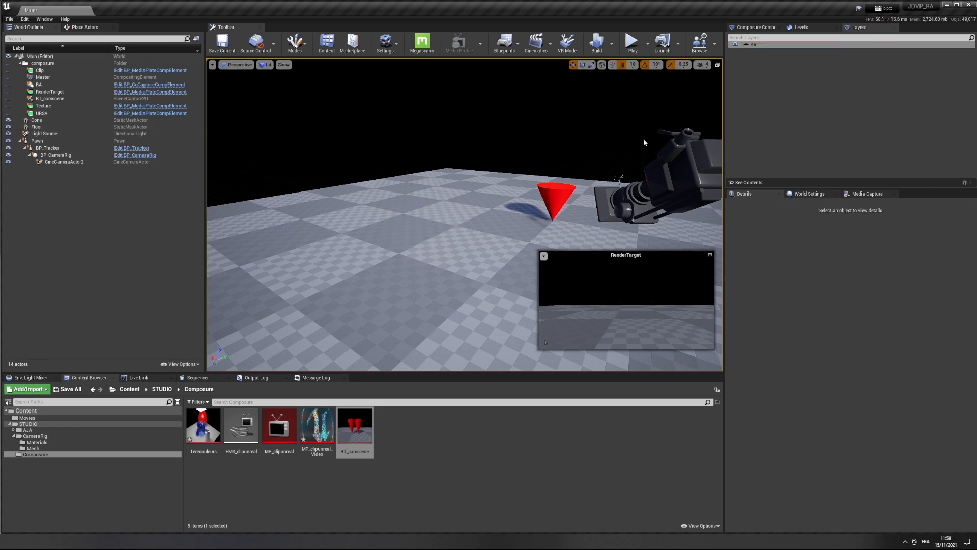
click(760, 44)
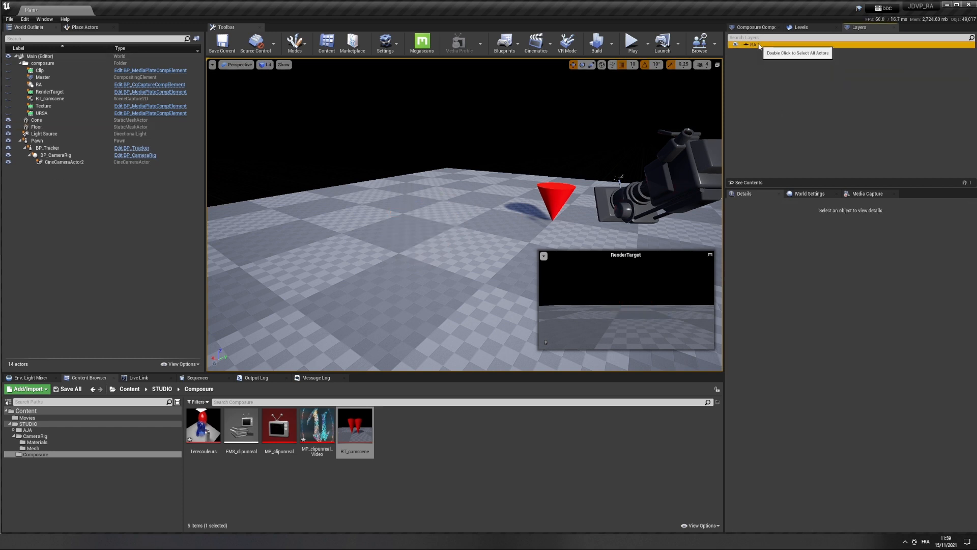
click(565, 200)
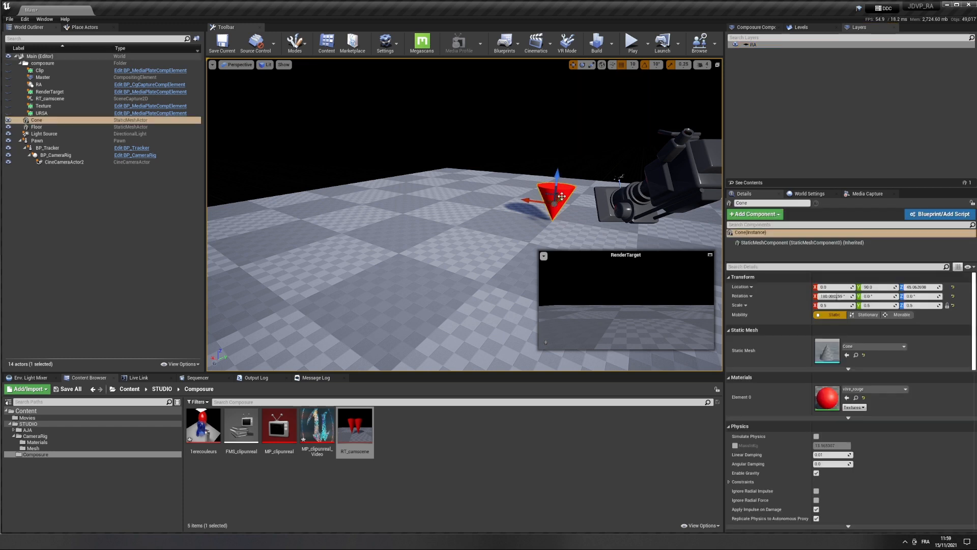
Step: Add a Capture Actors entry to the RA compositing element and set its ActorSet to the RA layer
click(754, 27)
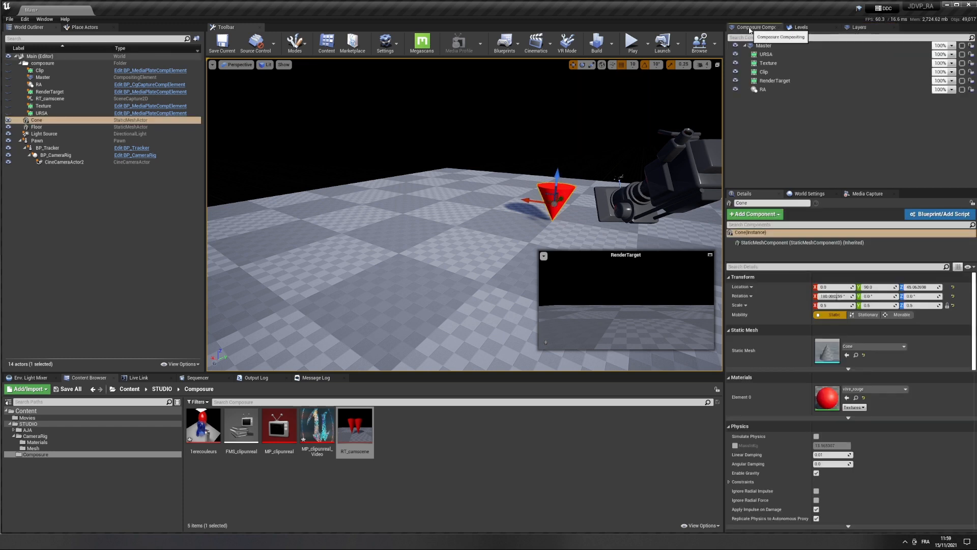
click(777, 89)
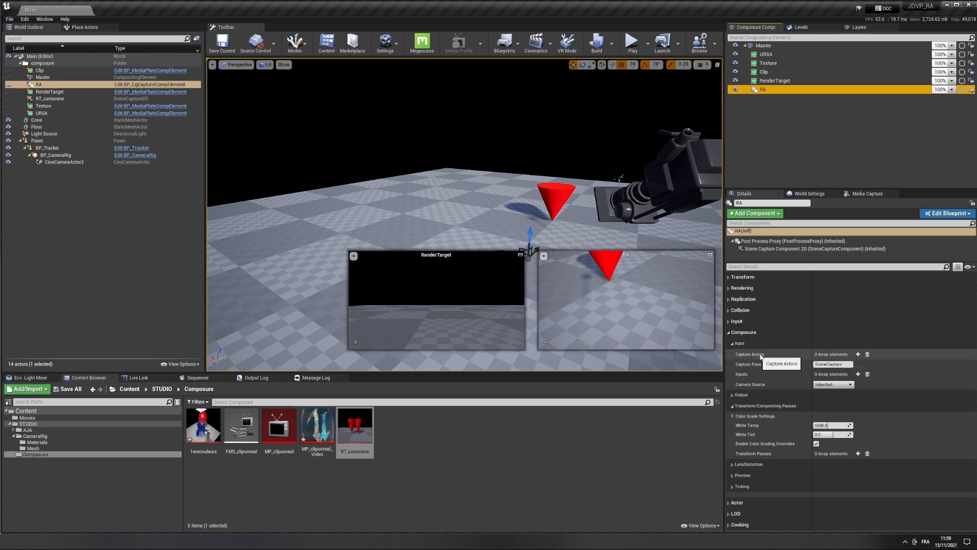
click(858, 354)
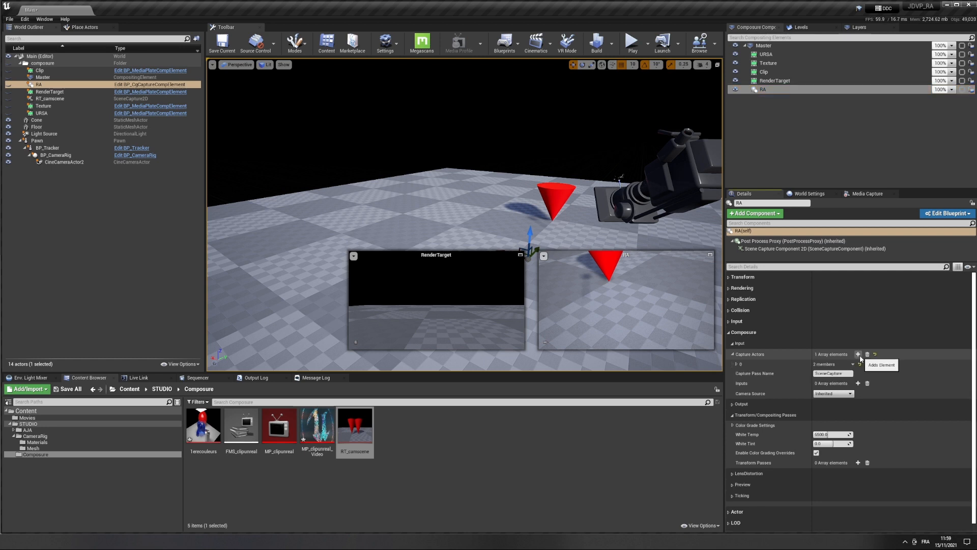
click(737, 365)
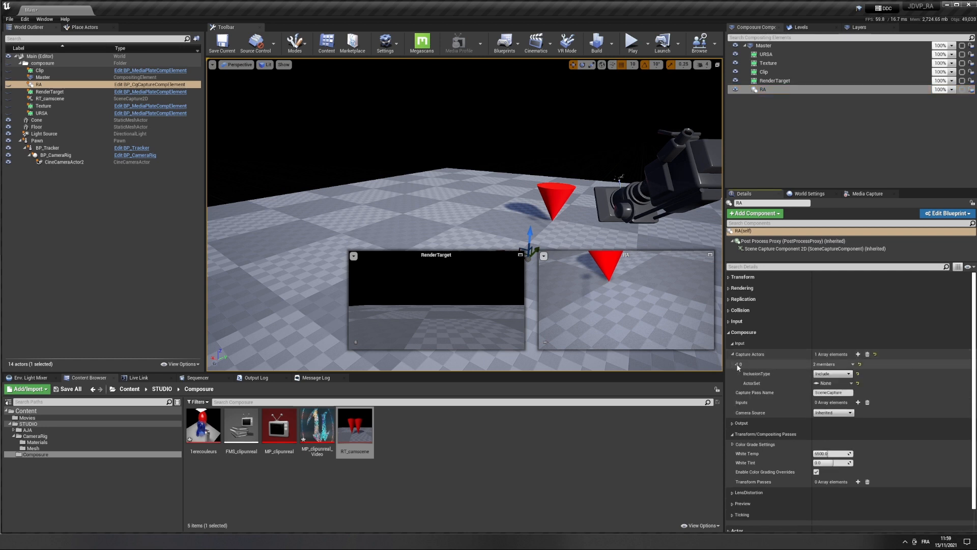
click(852, 383)
click(835, 396)
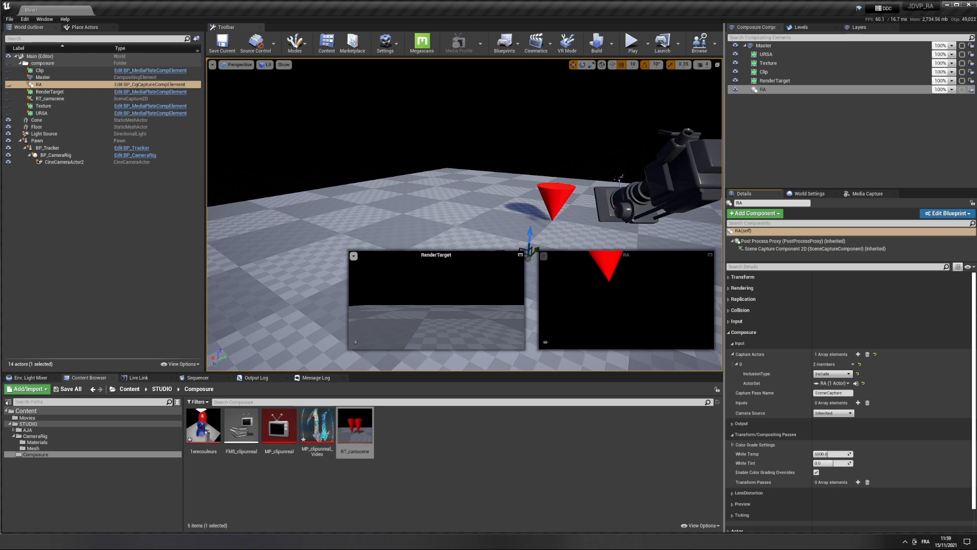
Step: Preview the RA element in its own window, check its alpha channel on and off, close the preview and deselect RA
click(771, 89)
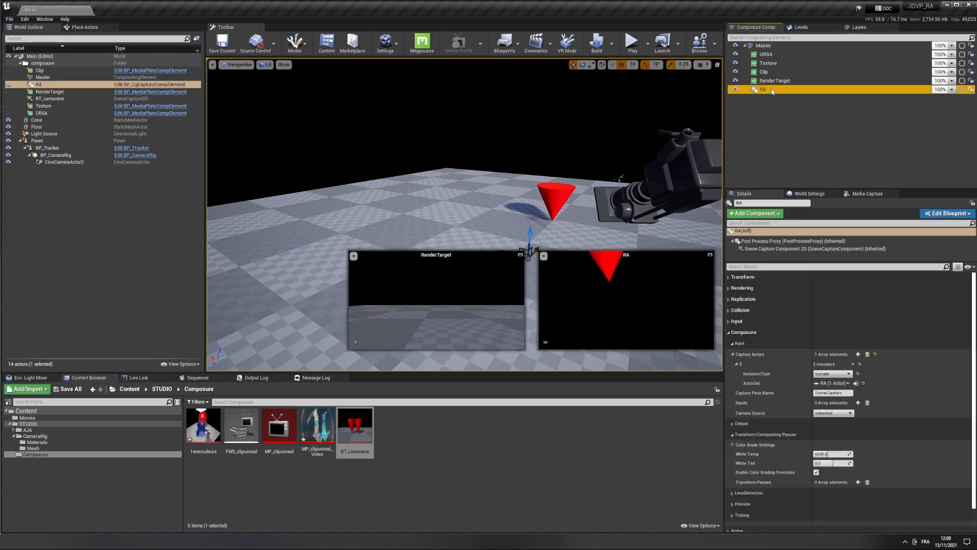
double_click(772, 90)
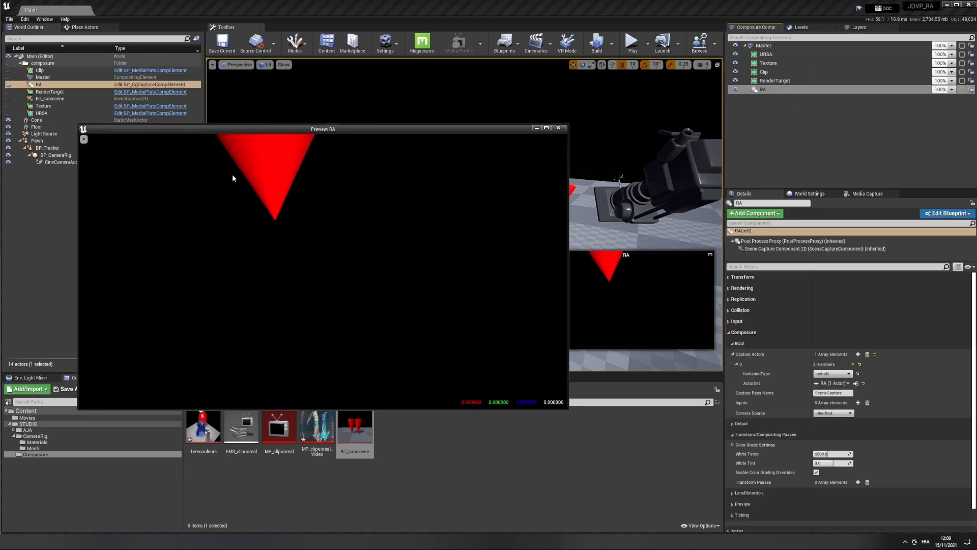
click(83, 139)
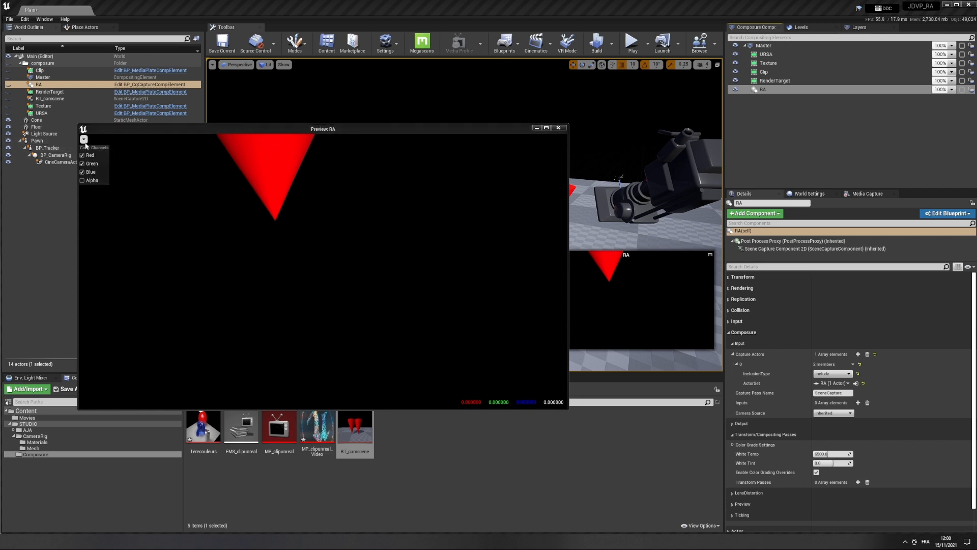
click(84, 181)
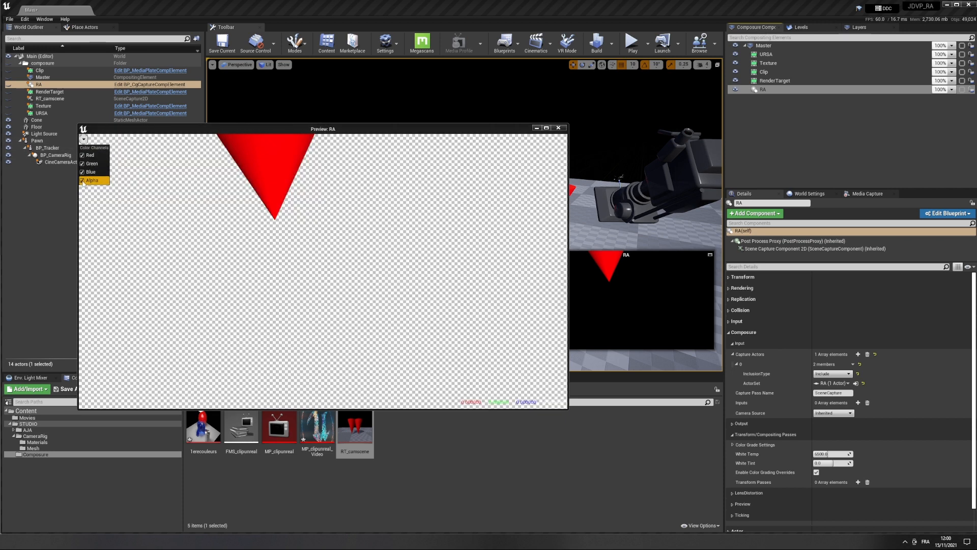
click(84, 181)
click(558, 127)
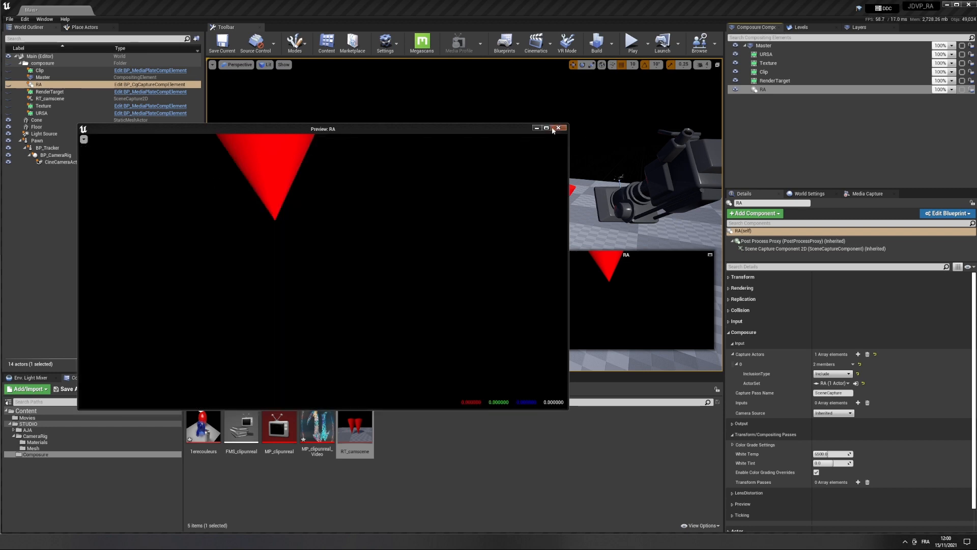
click(558, 128)
click(811, 145)
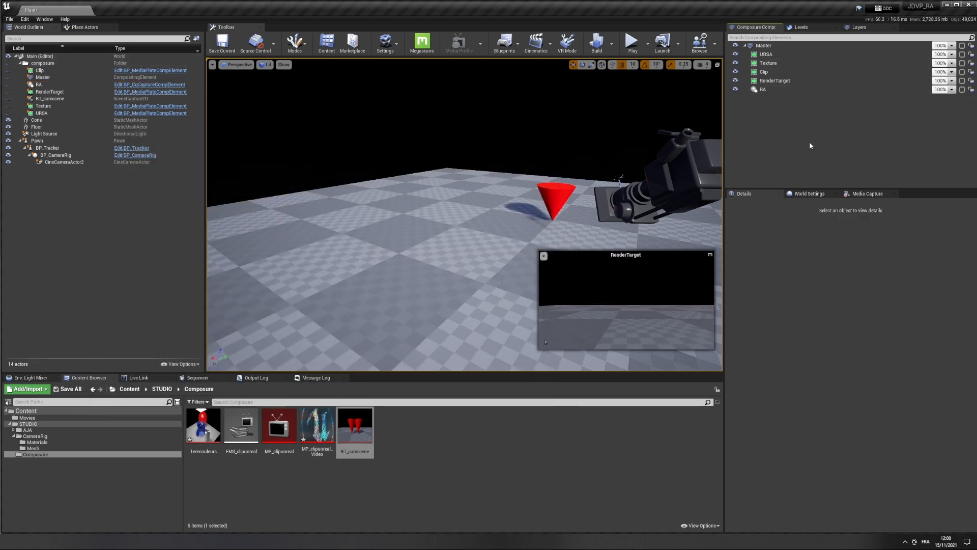
Step: Pin the URSA and RA element previews in the viewport and unpin the RenderTarget preview
click(778, 90)
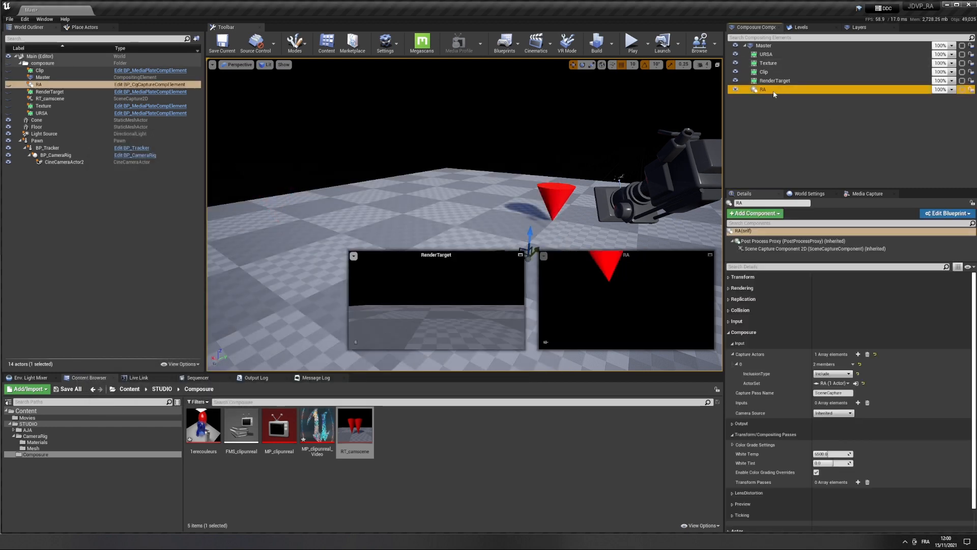
click(769, 55)
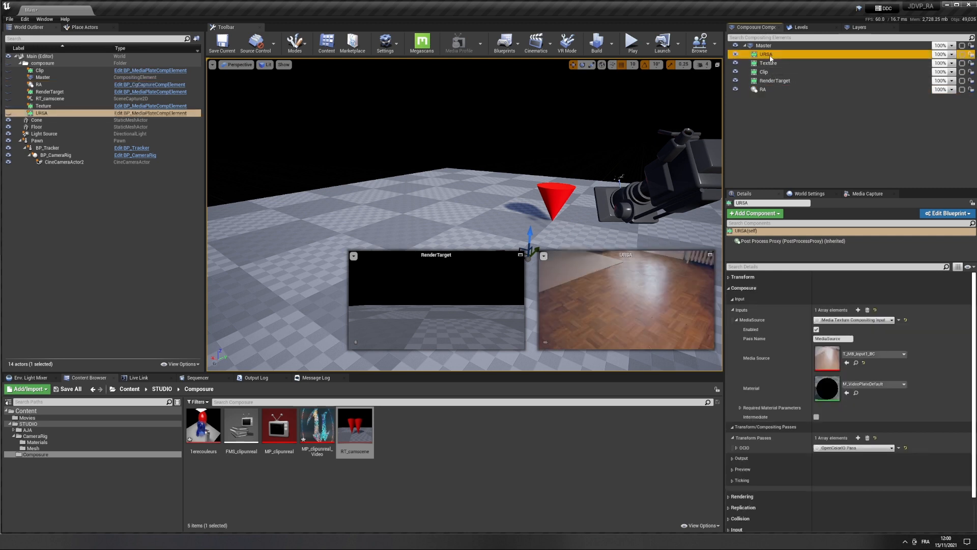
click(546, 342)
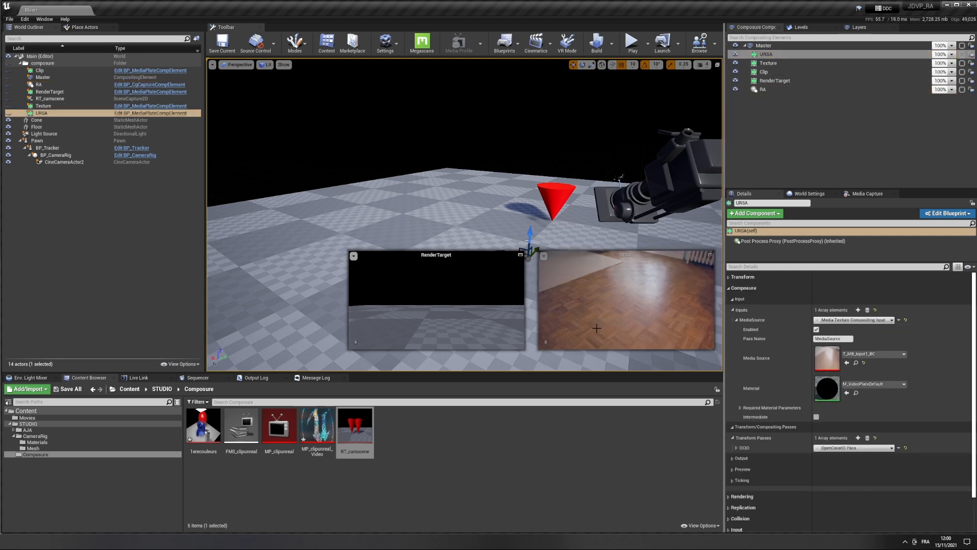
click(355, 342)
click(768, 90)
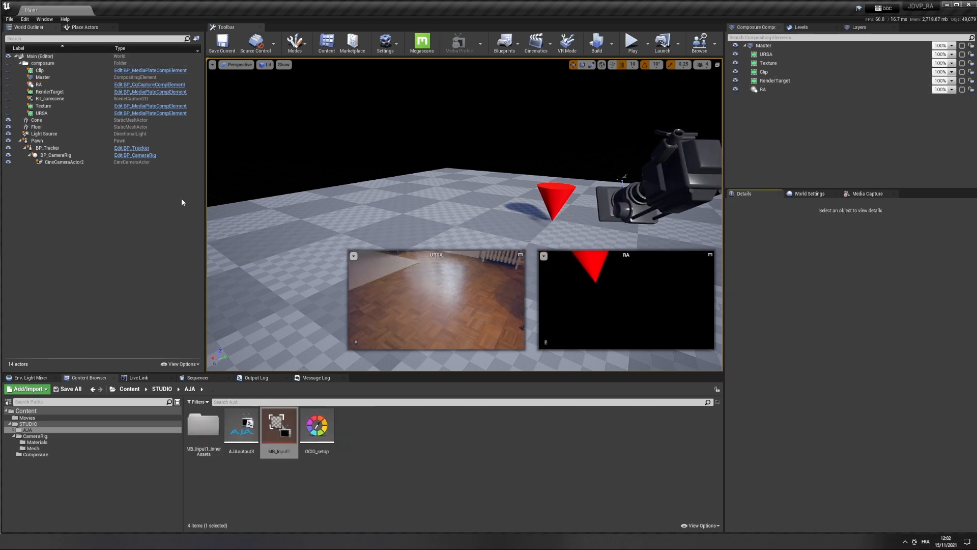
Step: Place the MB_Input1 media bundle in the level, close and replay its media, and lower its plane below the floor to Z -60
drag(279, 428, 342, 138)
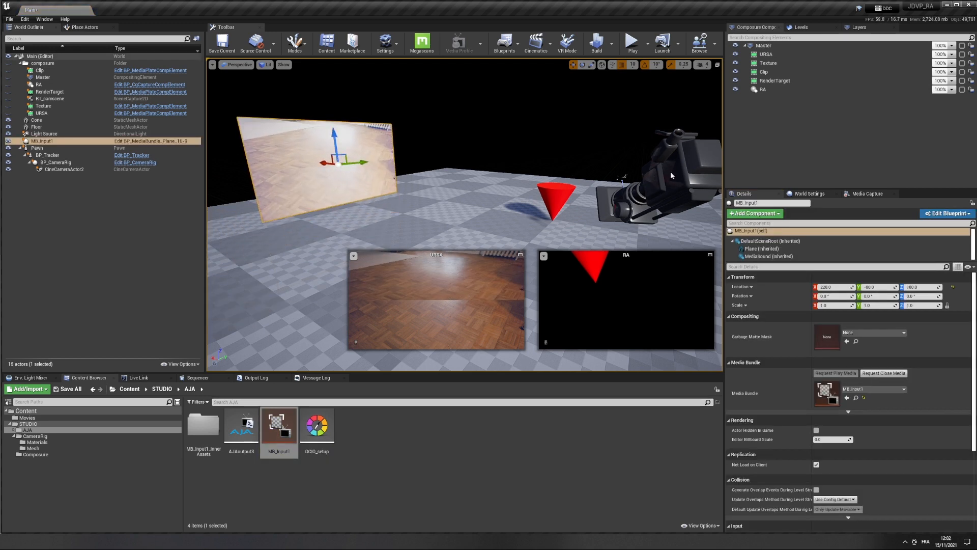
click(887, 374)
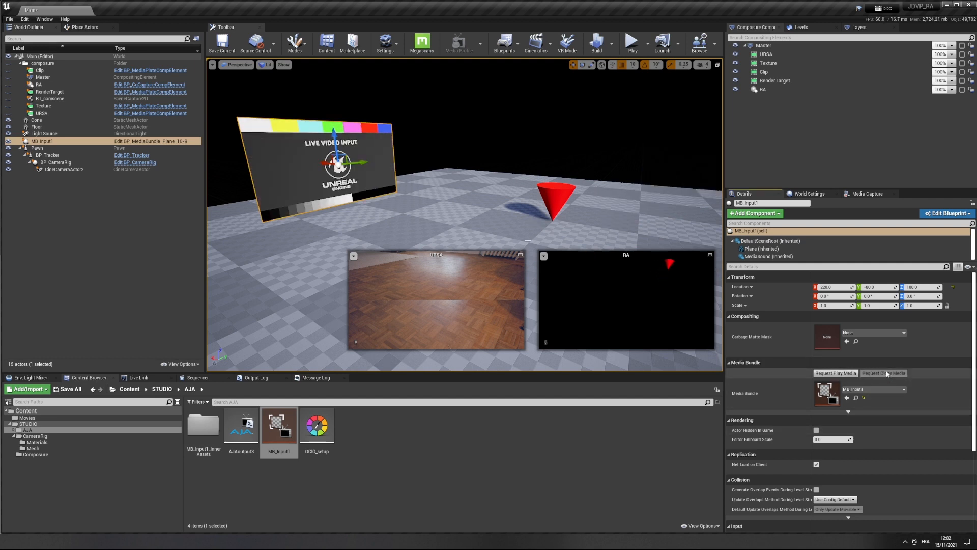
click(835, 374)
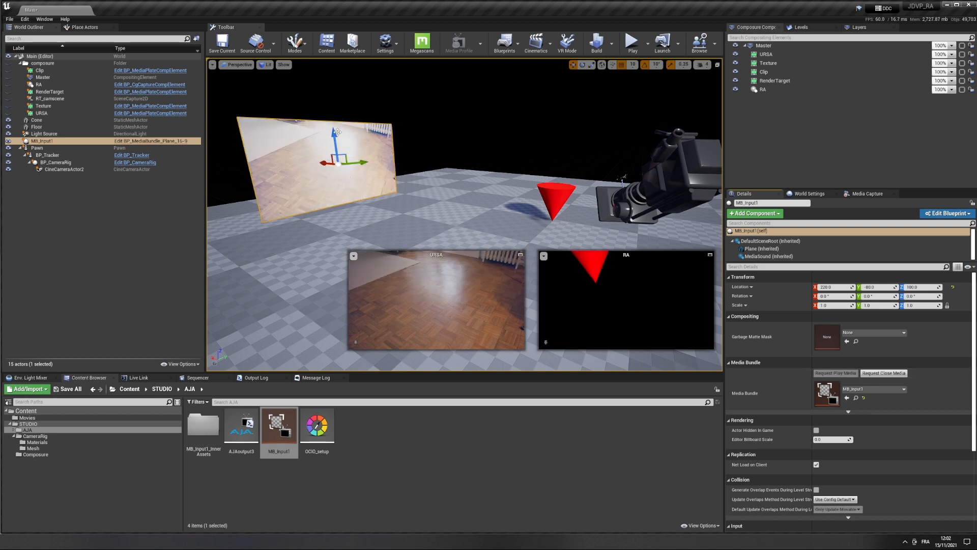
drag(337, 132, 341, 235)
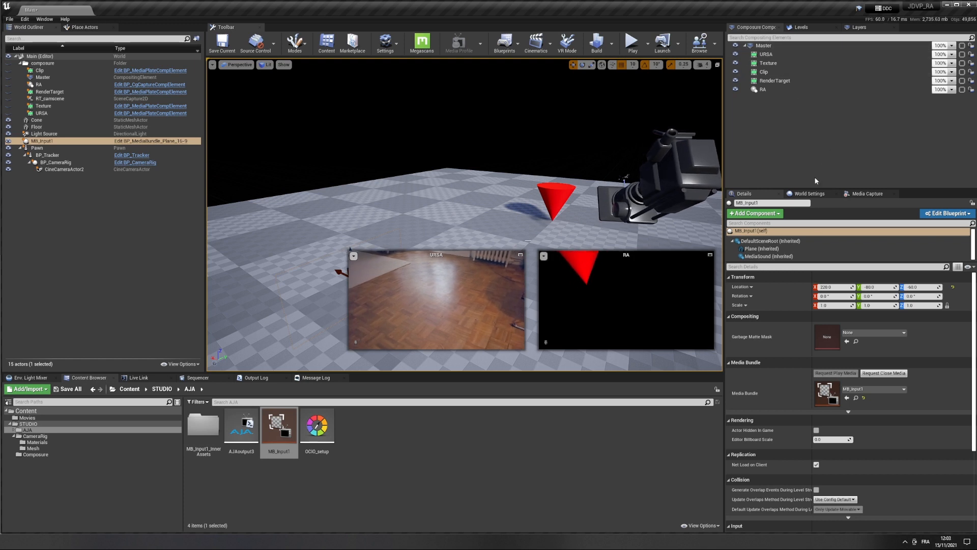
Step: Add a transform pass to the Master compositing element and expand its settings
click(763, 46)
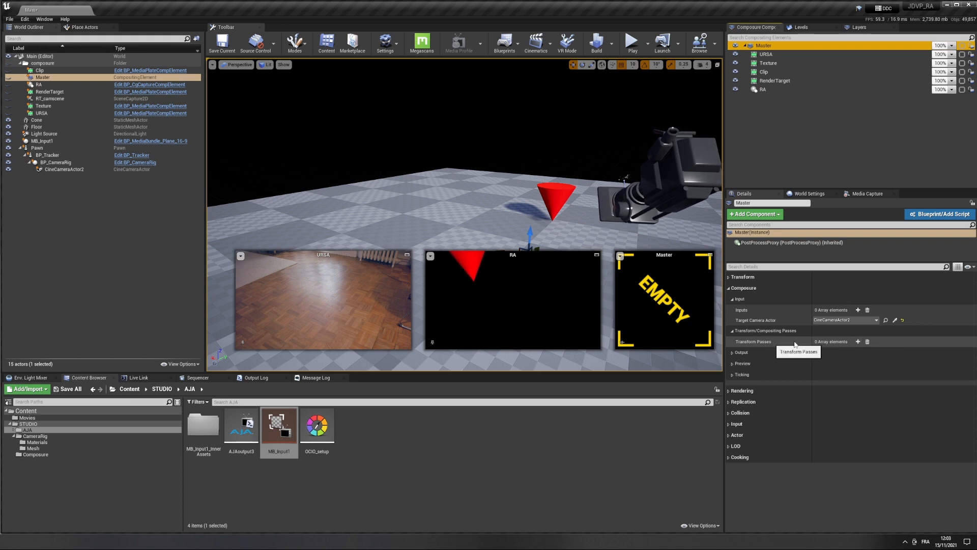
click(858, 342)
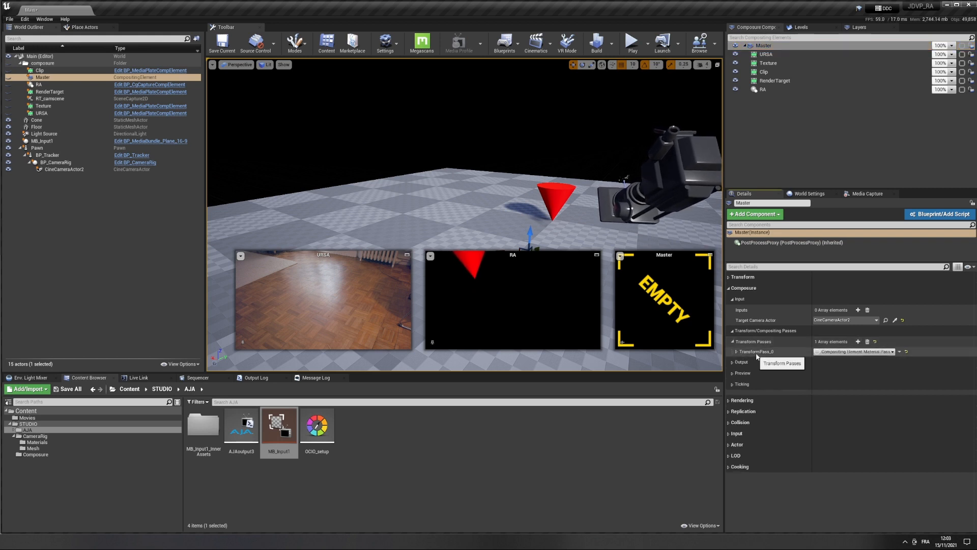
click(737, 351)
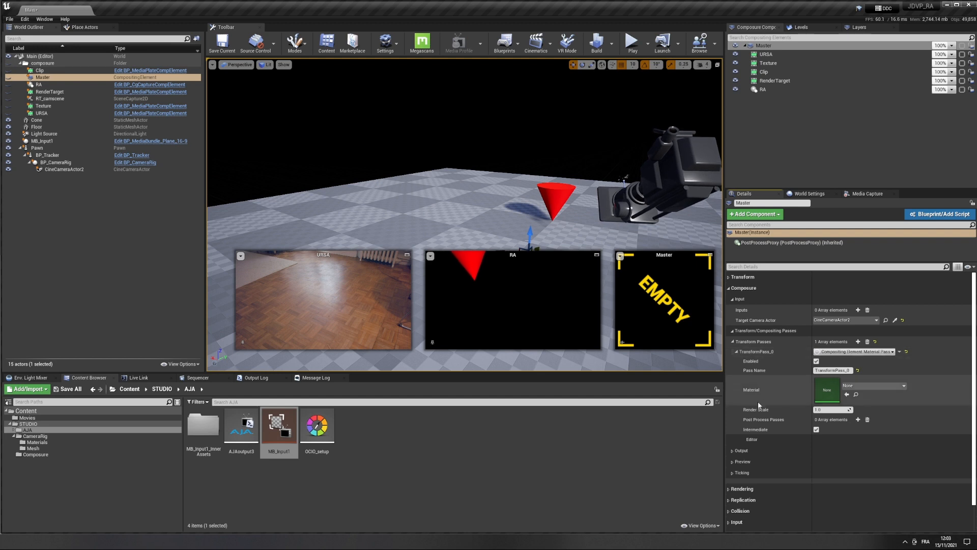
Step: Create a new material named M_compositing in STUDIO/Composure for the Master element's transform pass
click(882, 384)
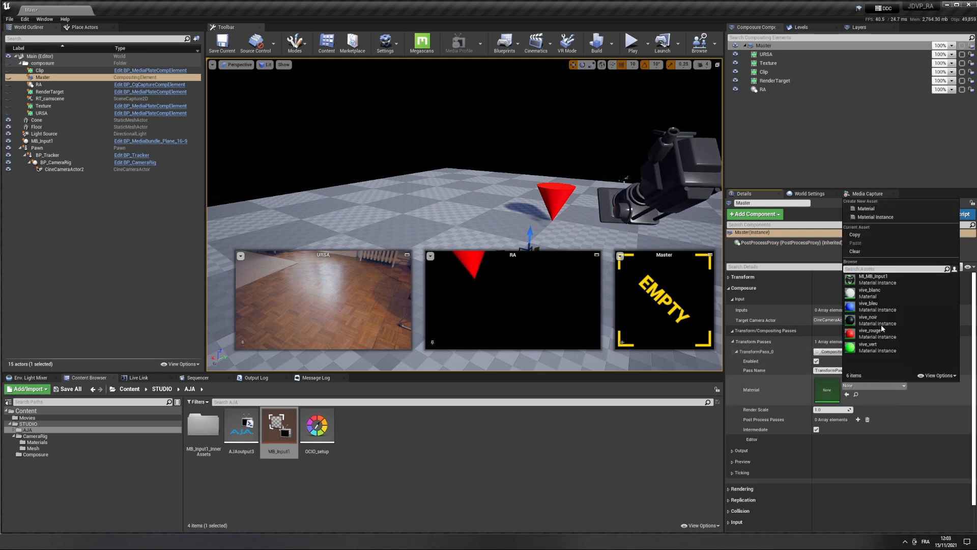
click(875, 209)
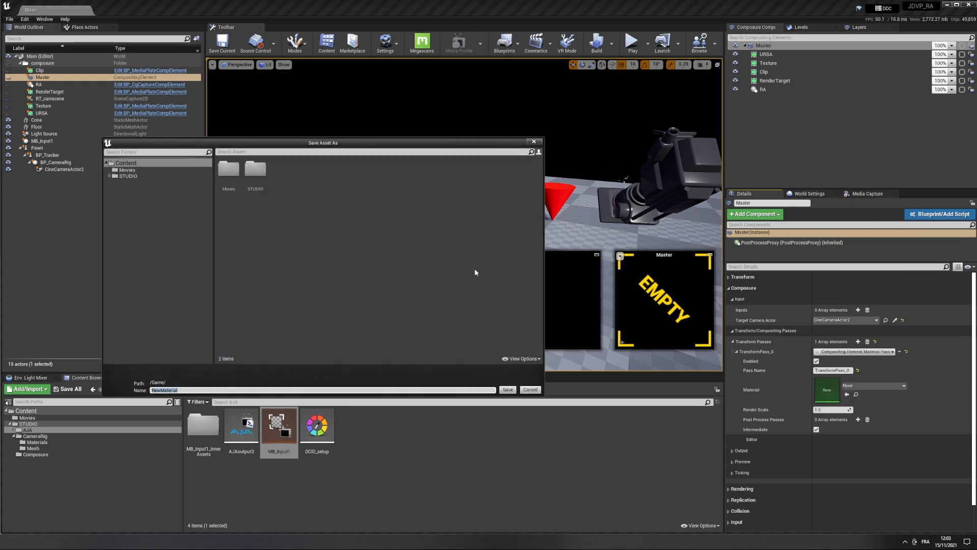
double_click(255, 170)
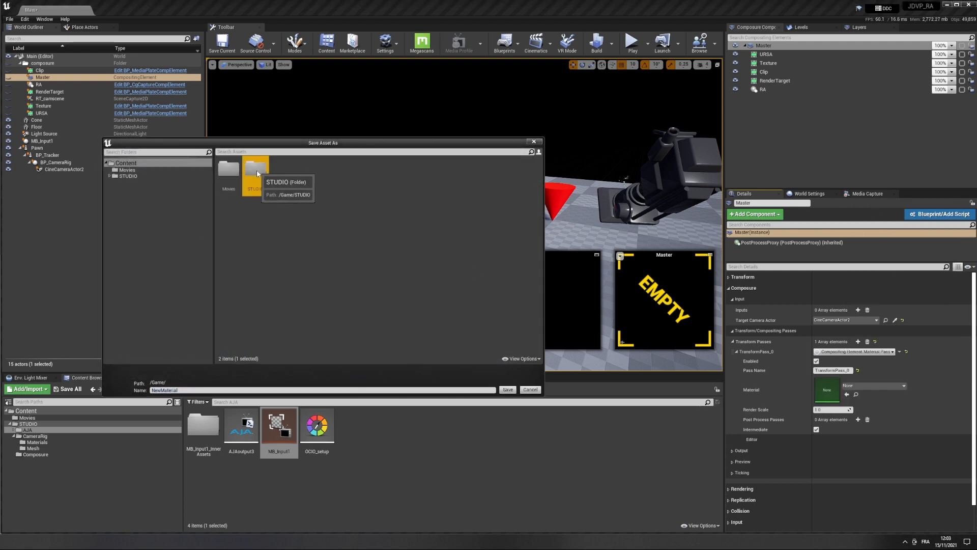
double_click(278, 171)
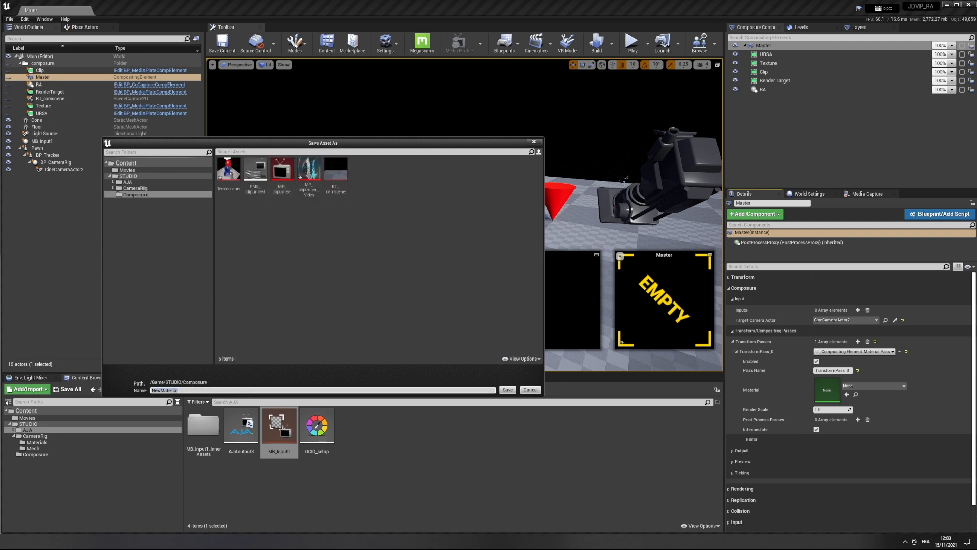
text(M)
text(_comcol)
text(iting)
key(Return)
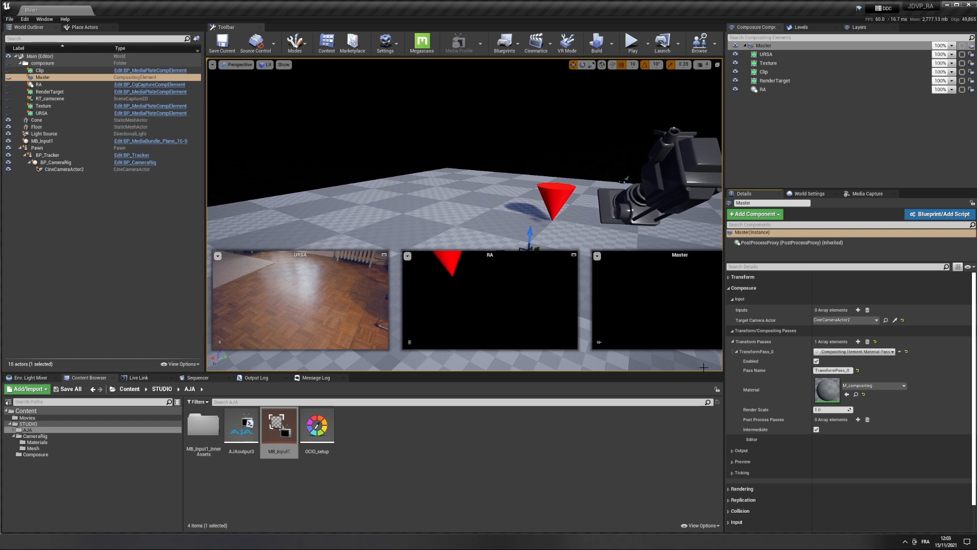
Step: Open M_compositing for editing and set its Material Domain to Post Process
double_click(831, 395)
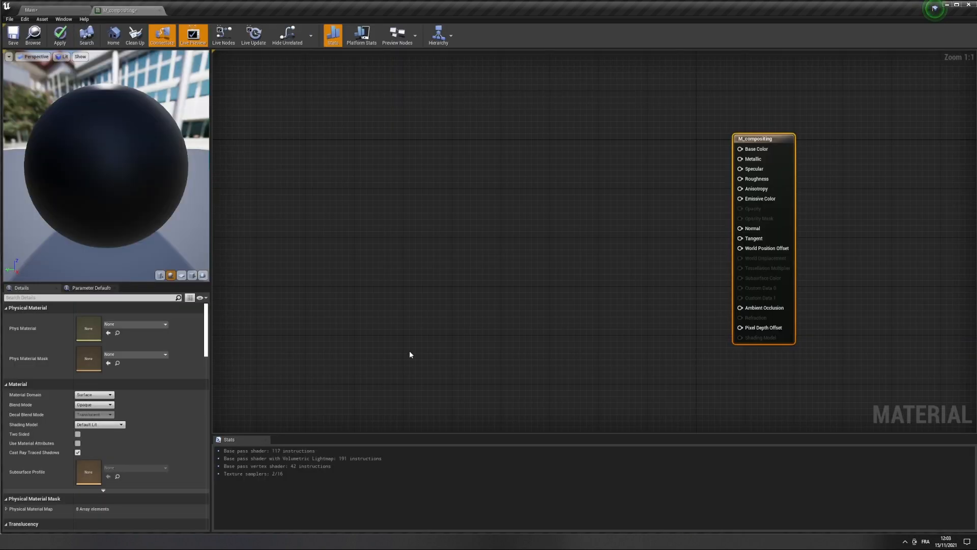
click(95, 394)
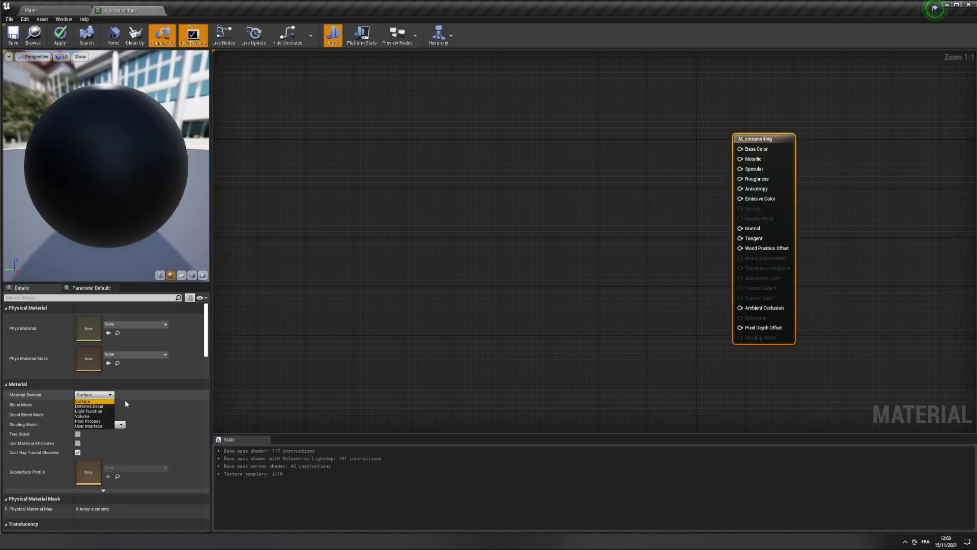
click(86, 421)
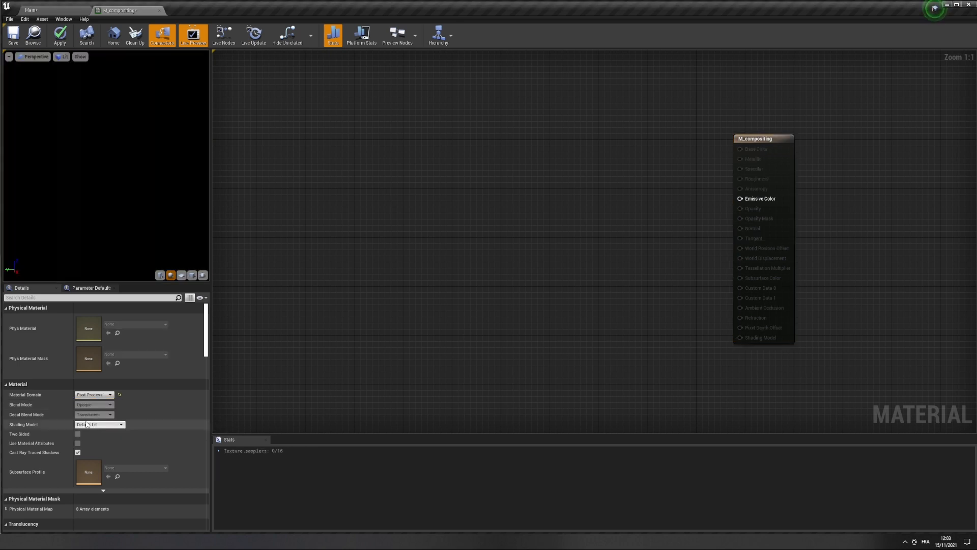
Step: Add a TextureSampleParameter2D node named URSA to the material graph and place it well away from the material's result node
right_click(523, 166)
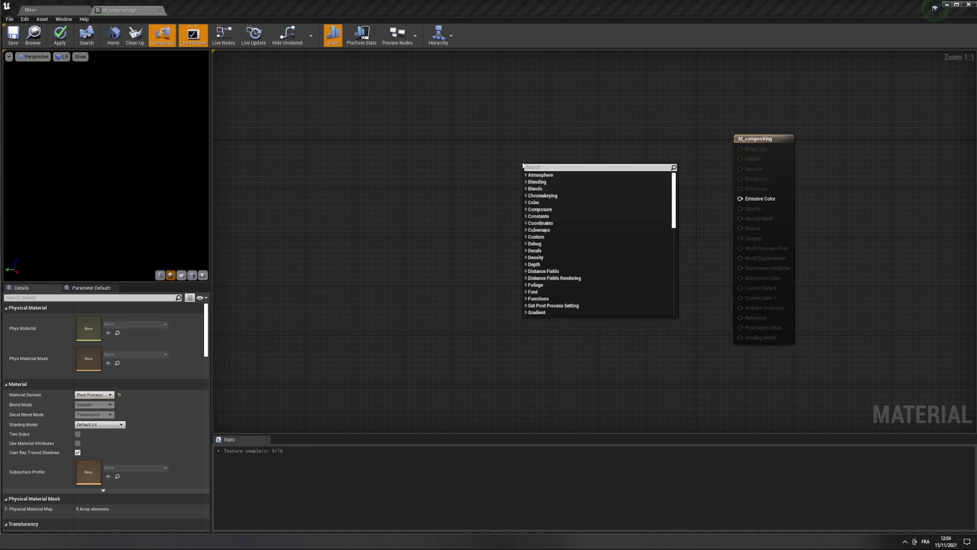
text(param)
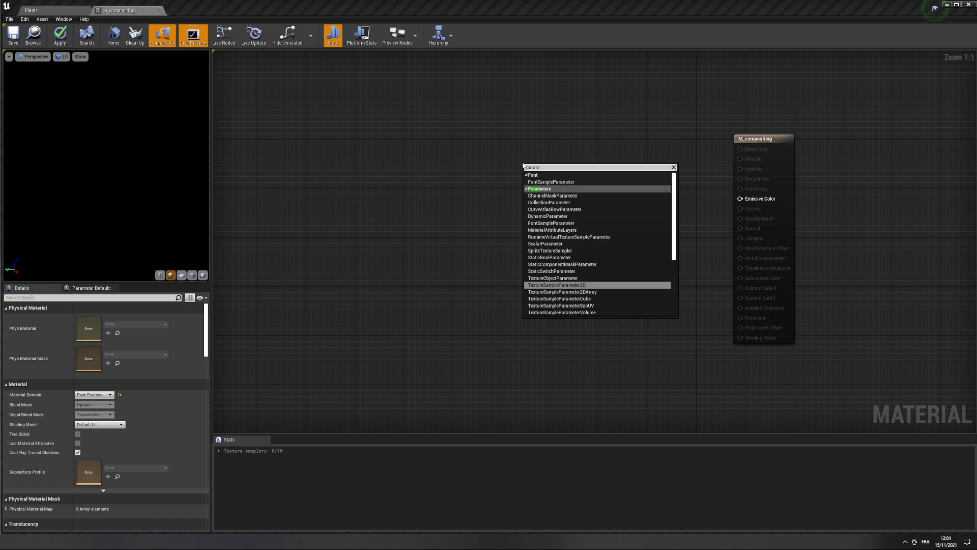
click(557, 285)
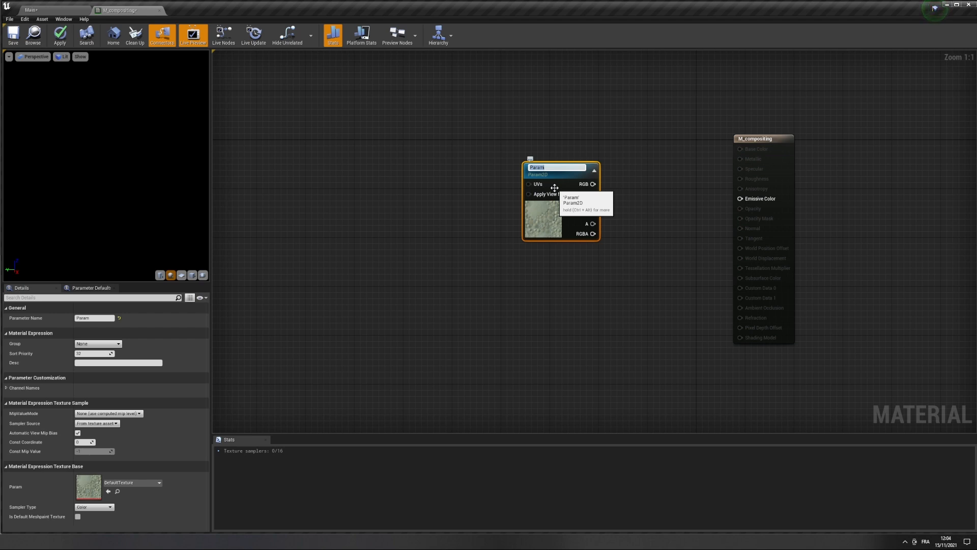
key(Return)
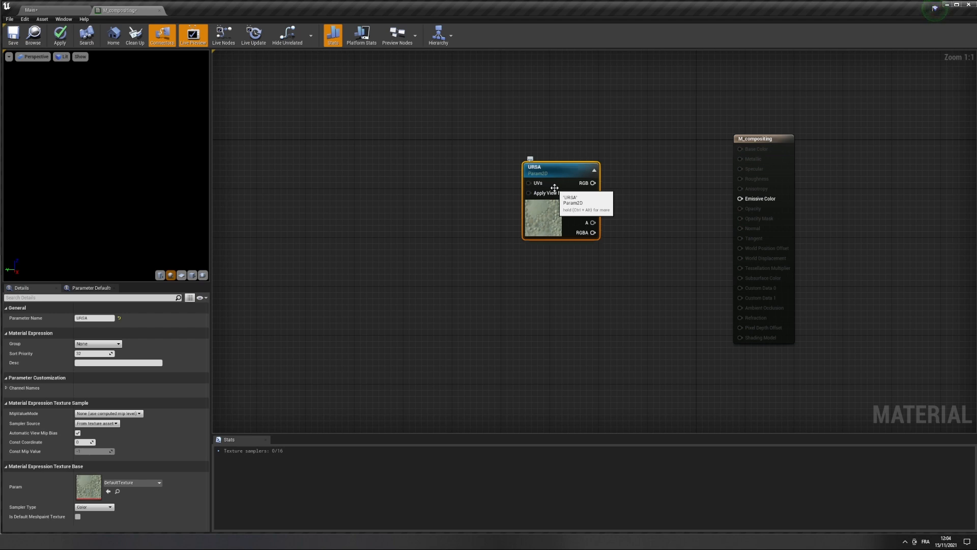
drag(555, 171, 484, 148)
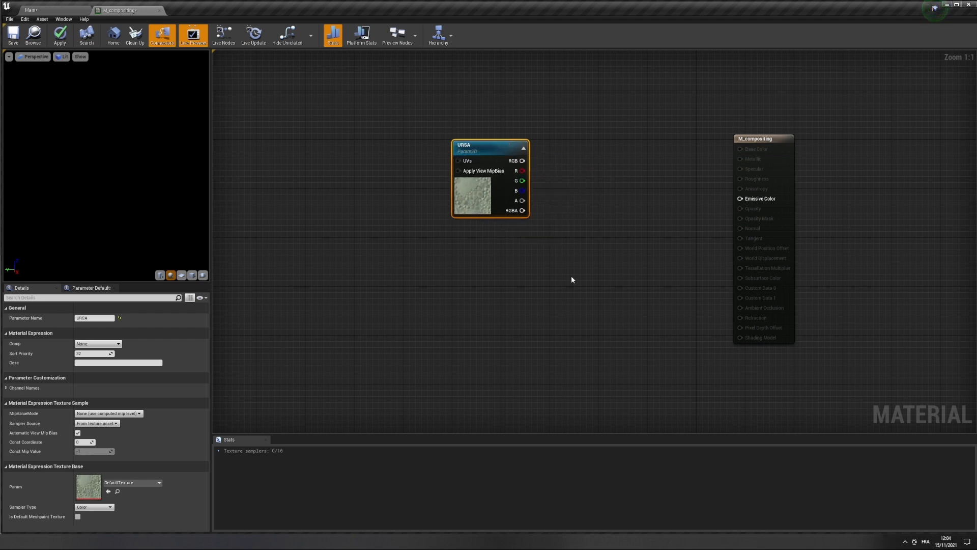
Step: Duplicate the URSA parameter node, rename the copy RA, and arrange RA directly above URSA
key(ctrl+v)
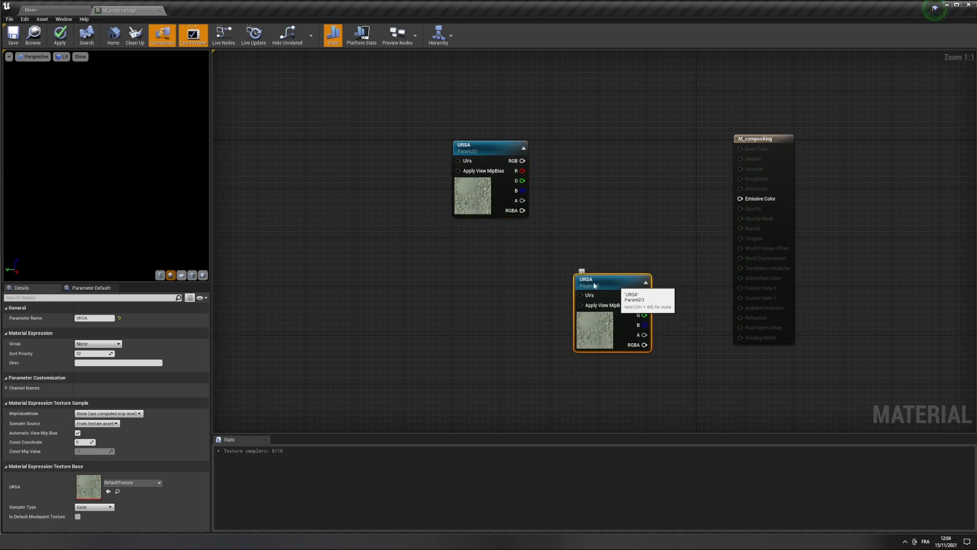
drag(615, 284, 480, 263)
click(91, 317)
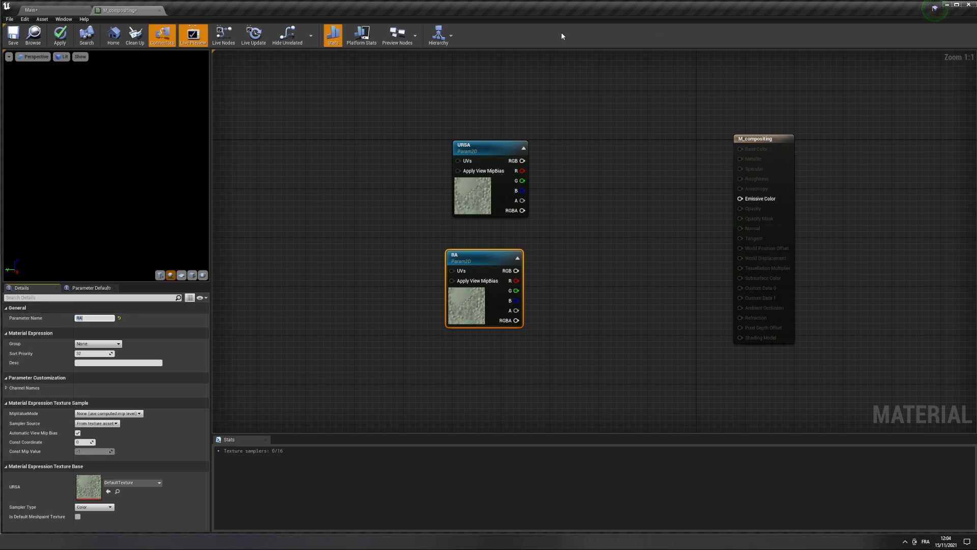
drag(479, 147, 577, 306)
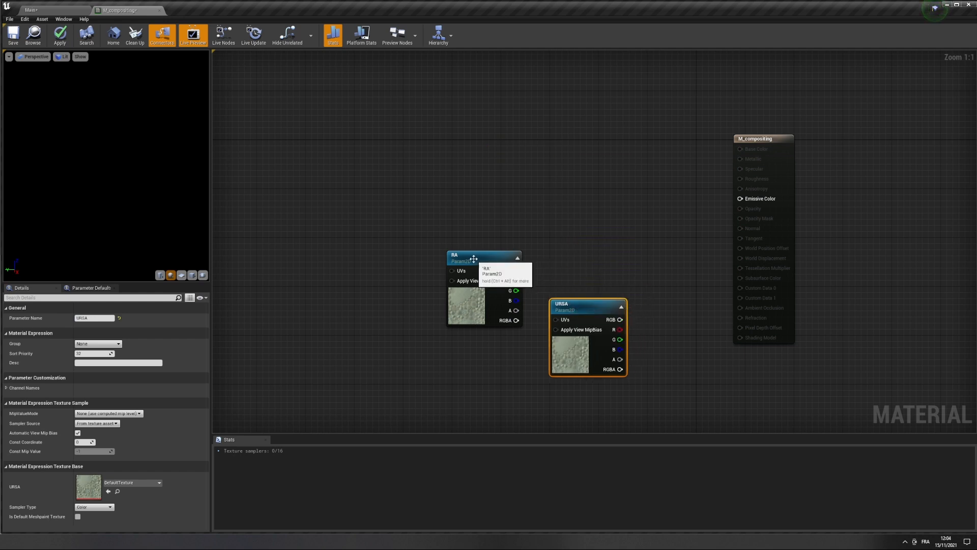
drag(473, 257, 473, 190)
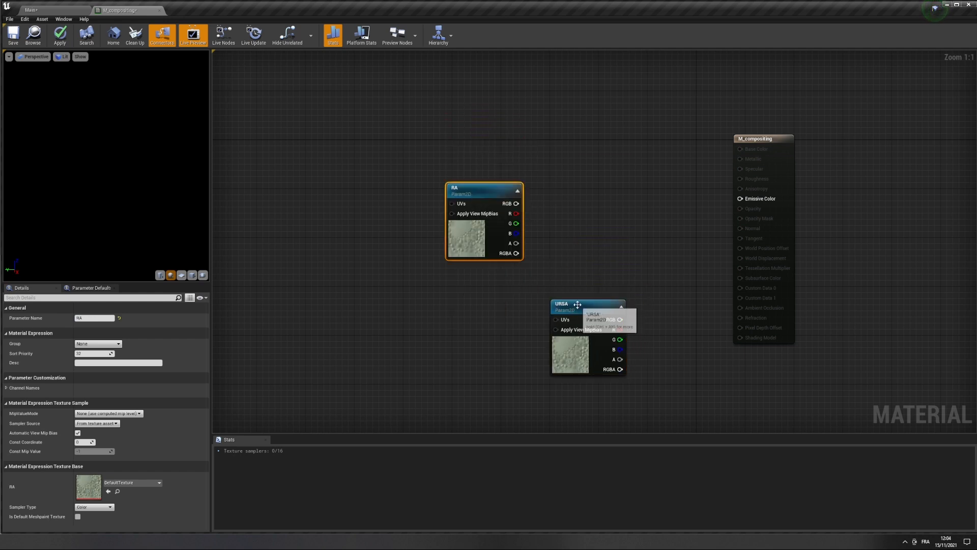
drag(558, 309, 452, 303)
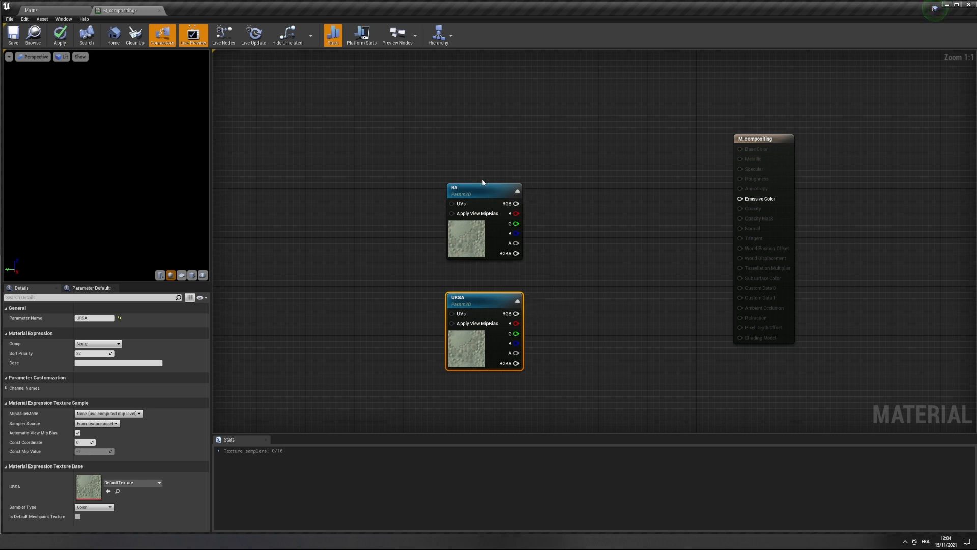
Step: Add the Composure Over function node between the texture parameters and the material's result node
right_click(616, 270)
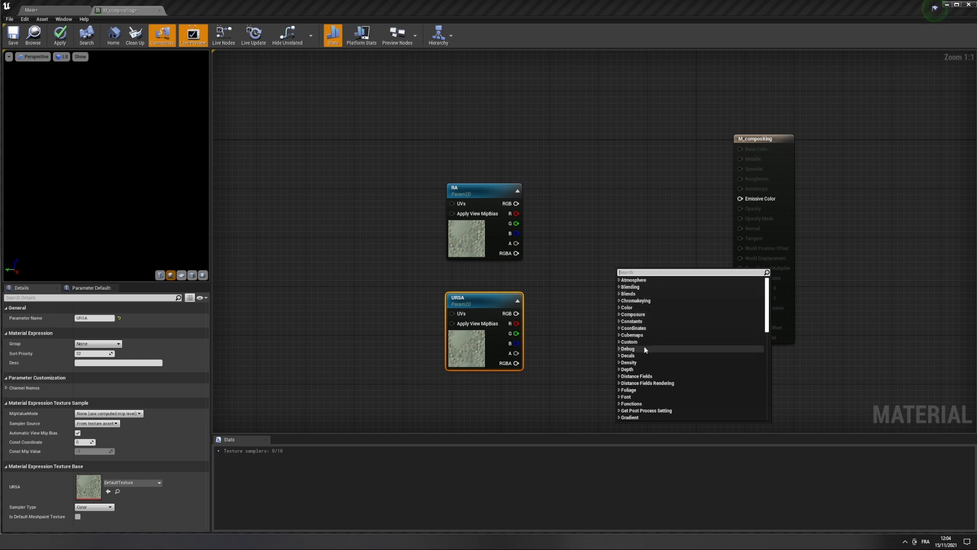
text(comp)
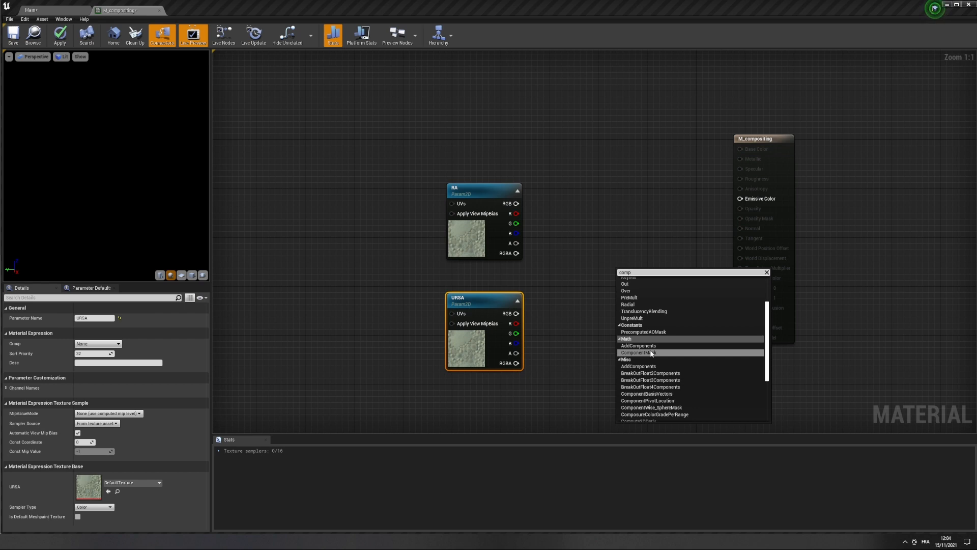
scroll(653, 350, up, 3)
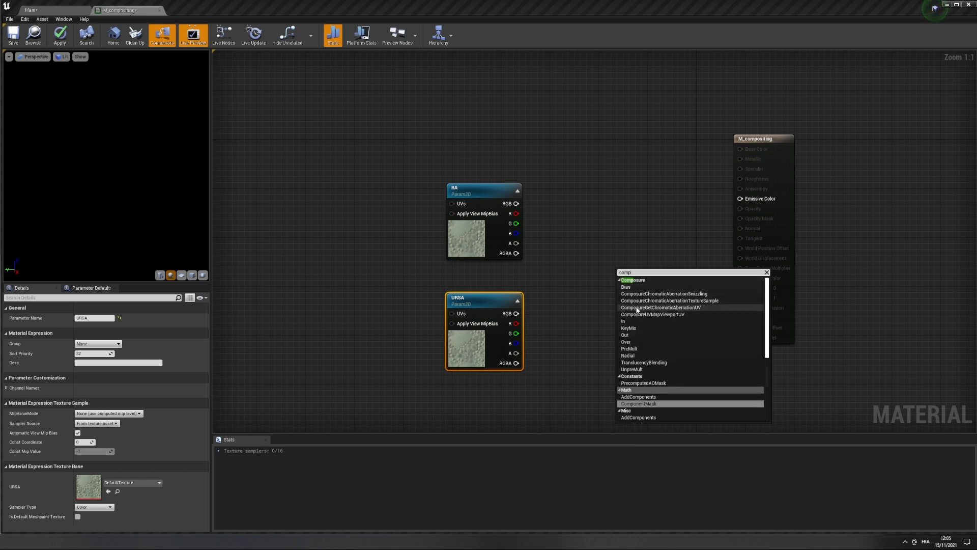
click(640, 342)
drag(644, 272, 615, 266)
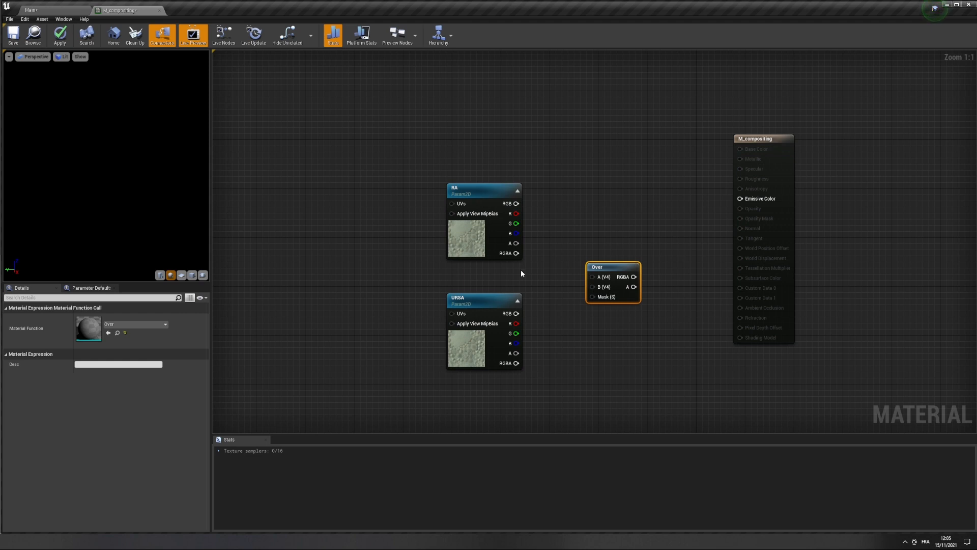
Step: Wire RA's RGBA to Over input A, URSA's RGBA to input B, and Over's RGBA output to Emissive Color
drag(516, 253, 595, 280)
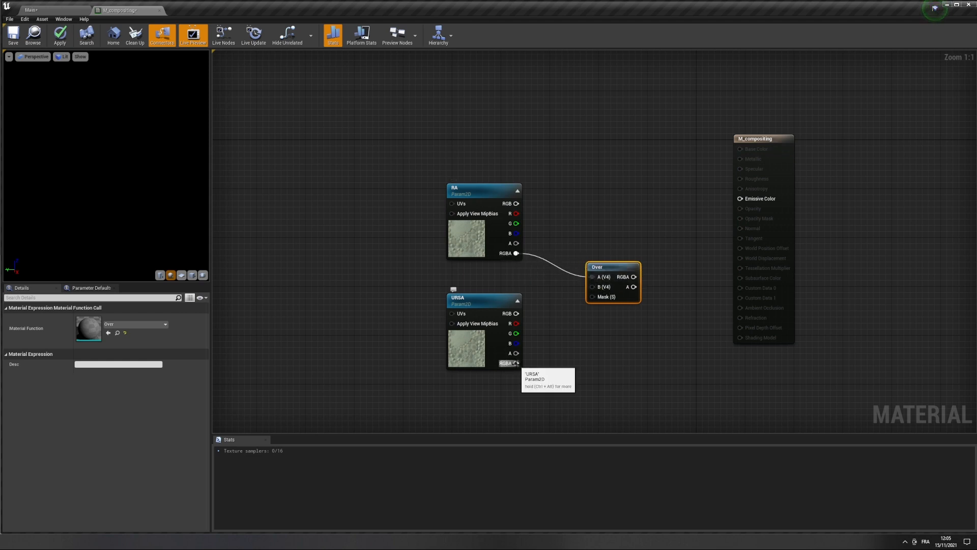
drag(516, 363, 742, 199)
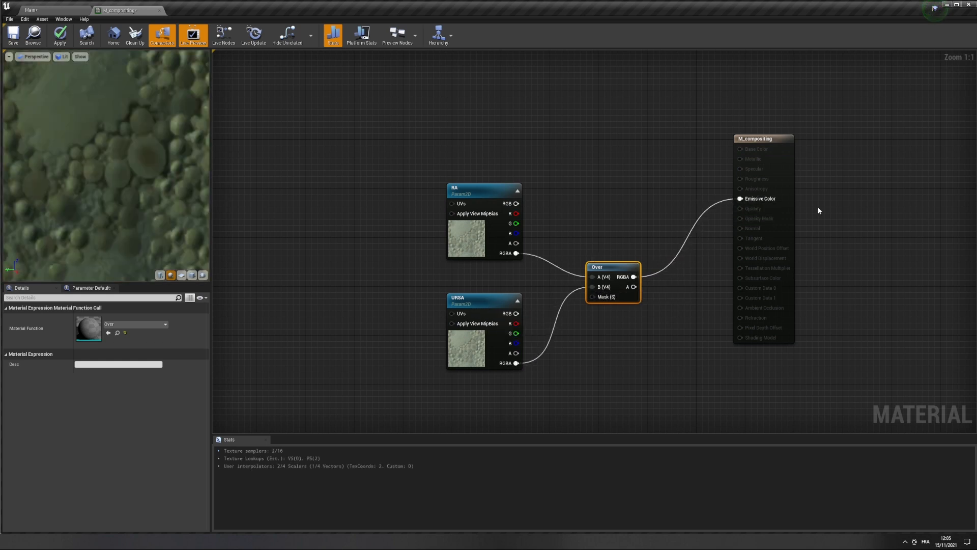
Step: Apply and save the M_compositing material changes and return to the Main level
click(60, 37)
click(18, 36)
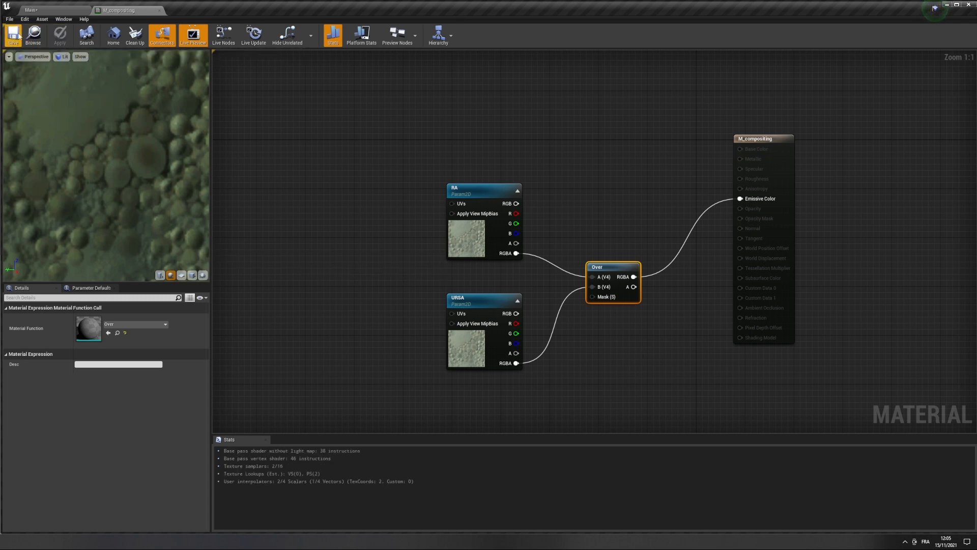
click(59, 11)
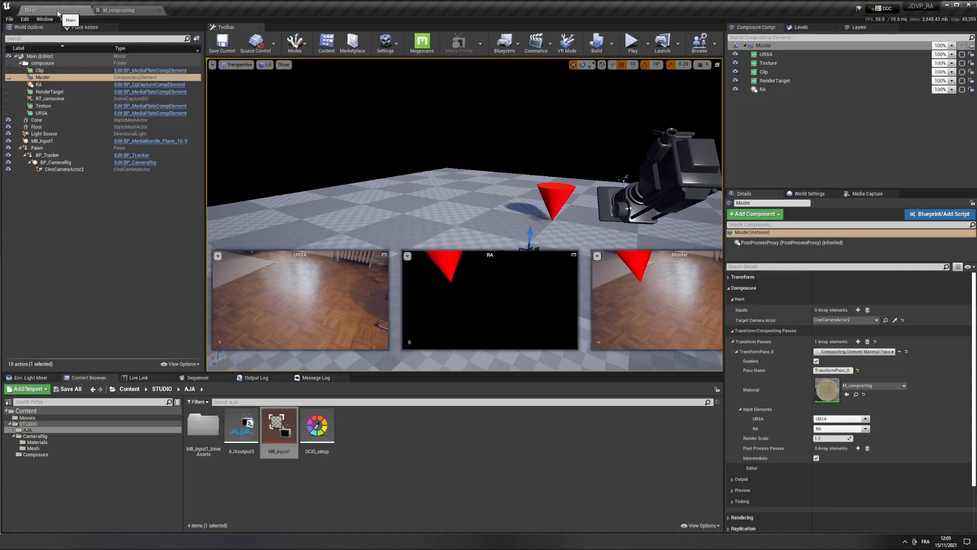
Step: Unpin the RA and URSA viewport previews and open the Master element in its own preview window
click(814, 46)
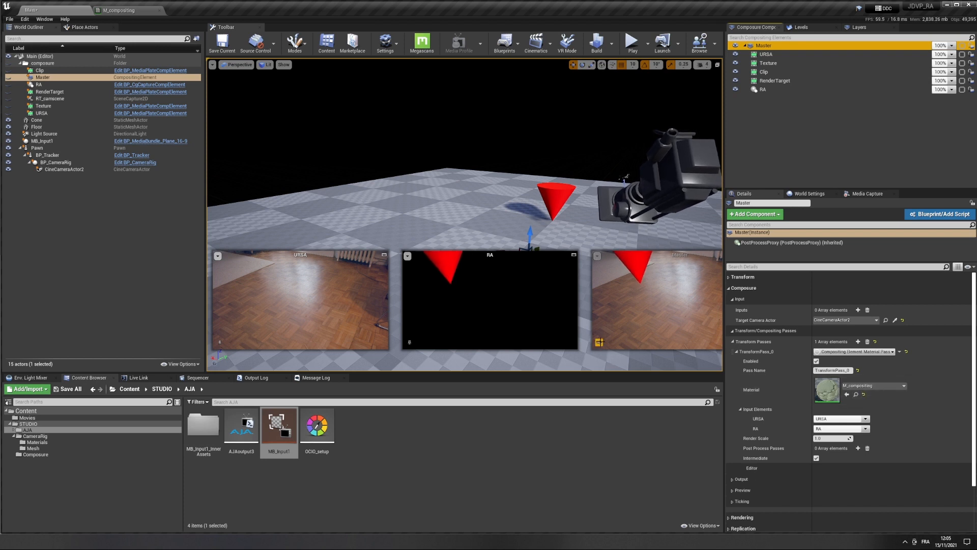
click(409, 342)
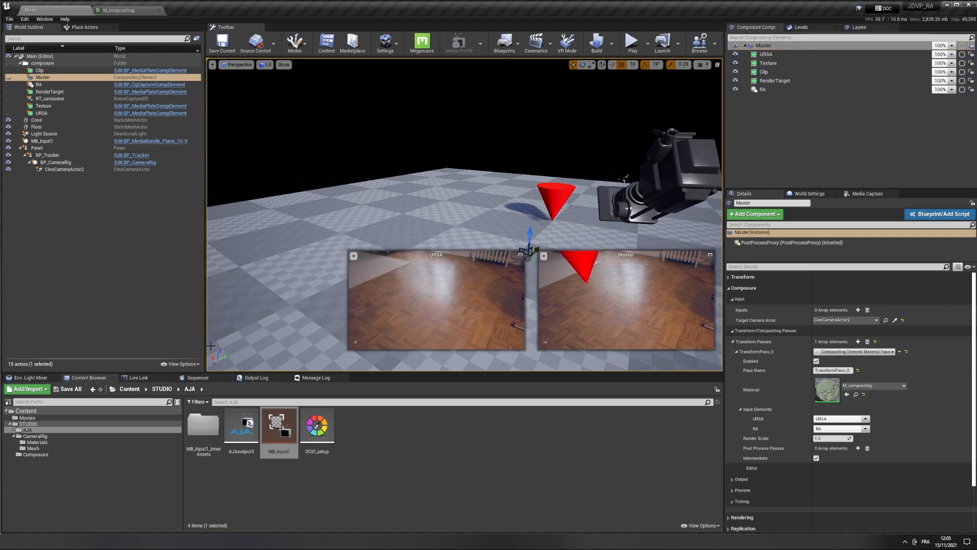
click(356, 343)
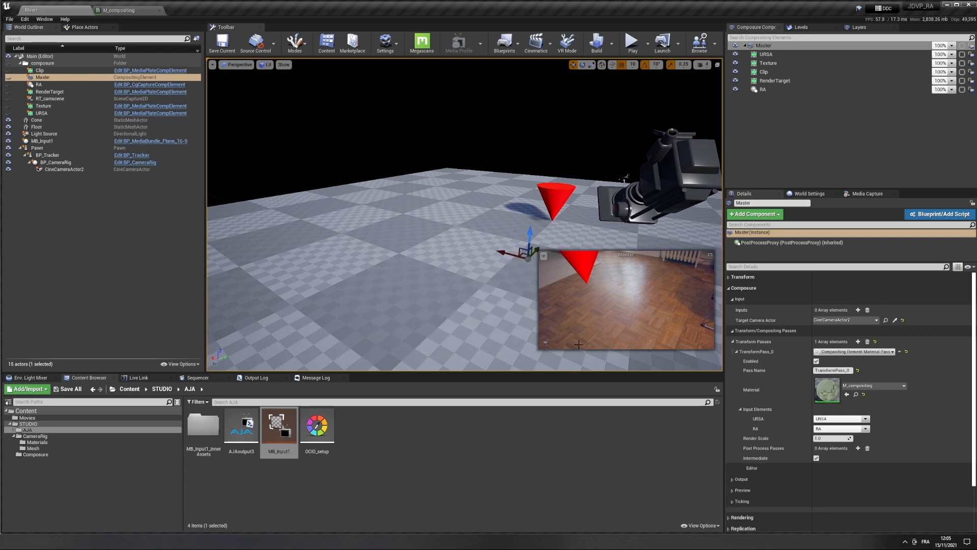
click(772, 46)
double_click(772, 46)
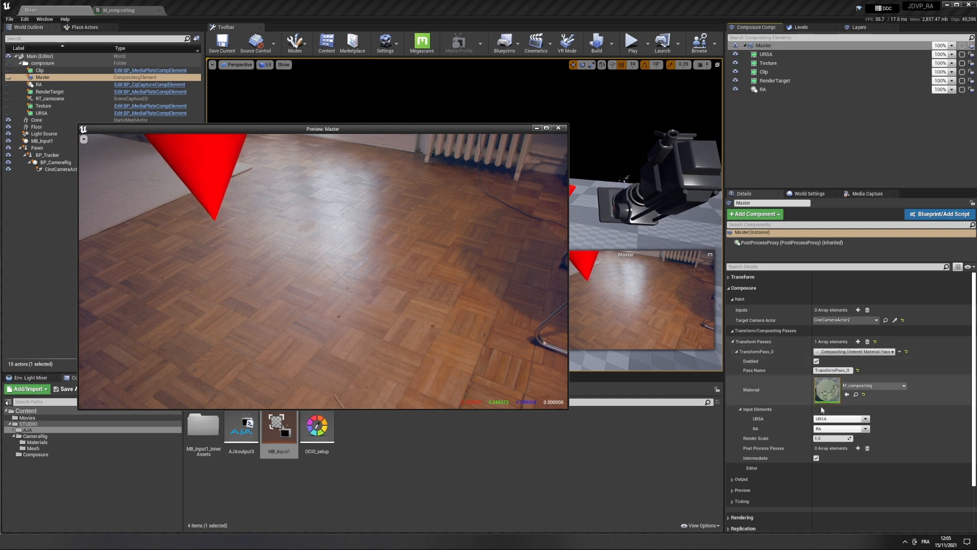
Step: Examine the source choices for Master's URSA input element and inspect the cone in the scene and the Master preview
click(866, 419)
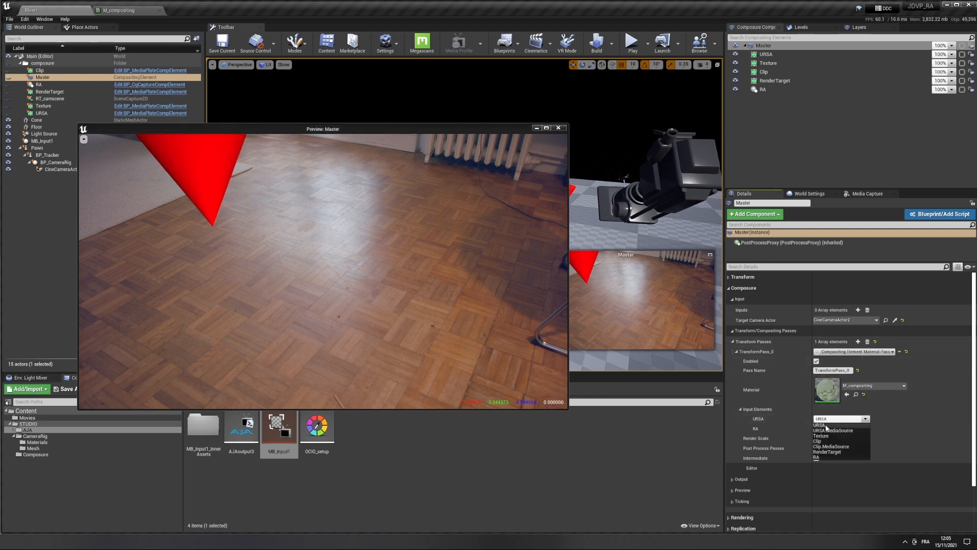
click(763, 421)
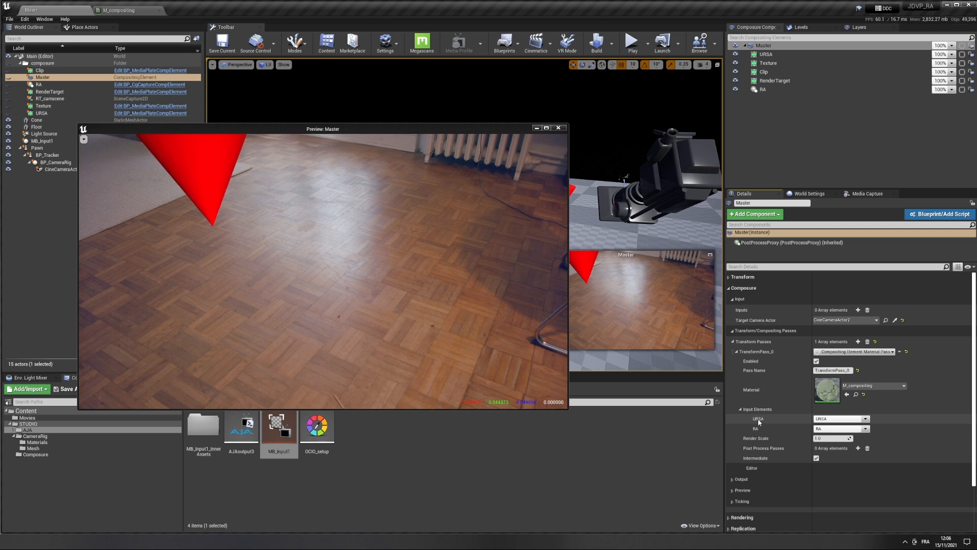
click(867, 420)
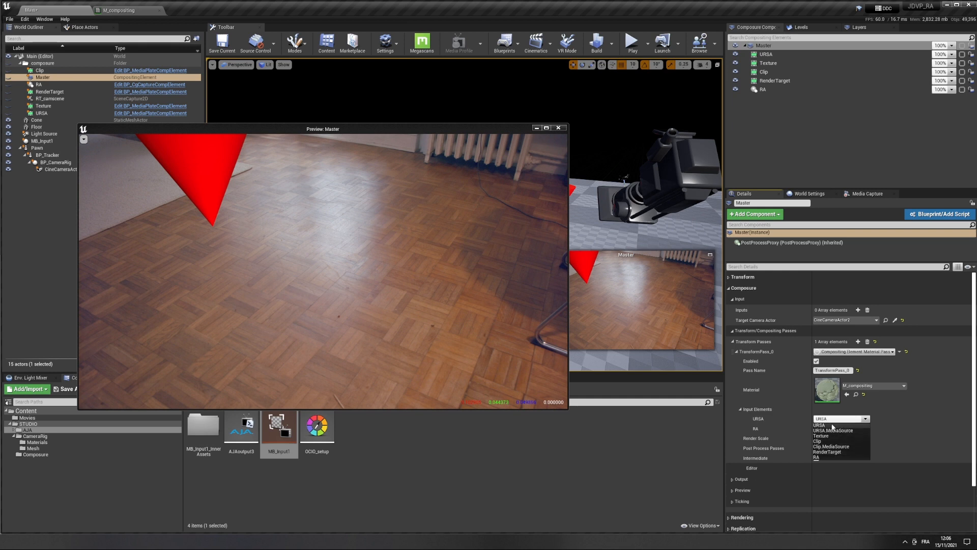
click(887, 417)
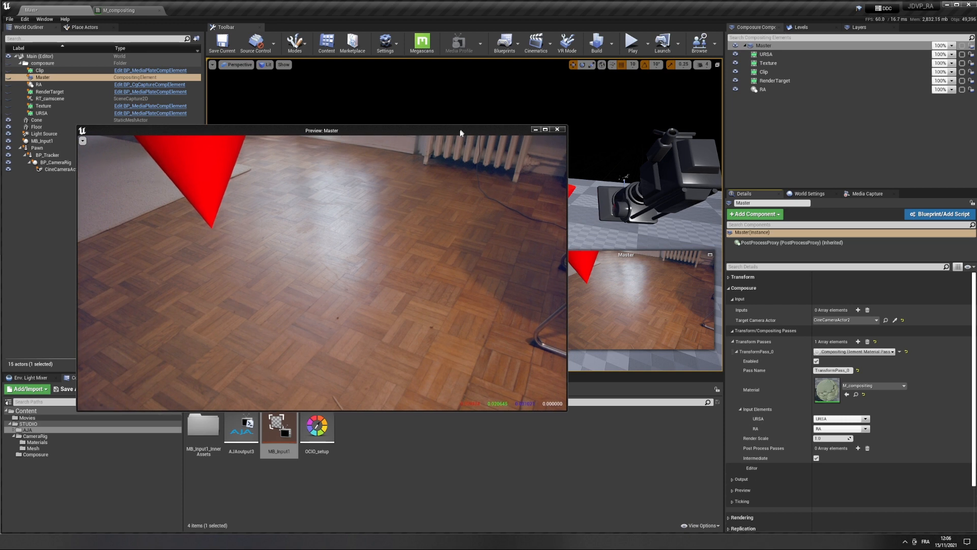
drag(461, 129, 423, 140)
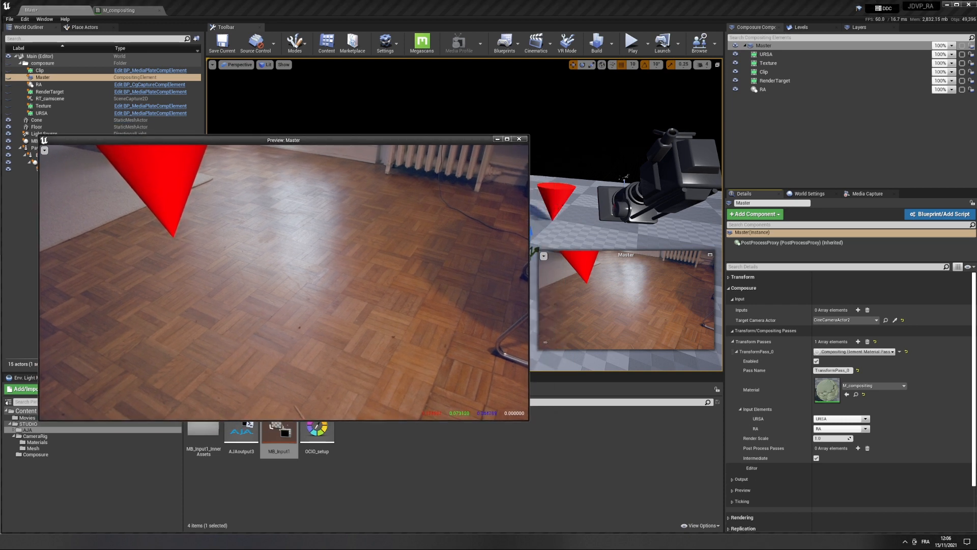
click(560, 213)
drag(540, 200, 592, 224)
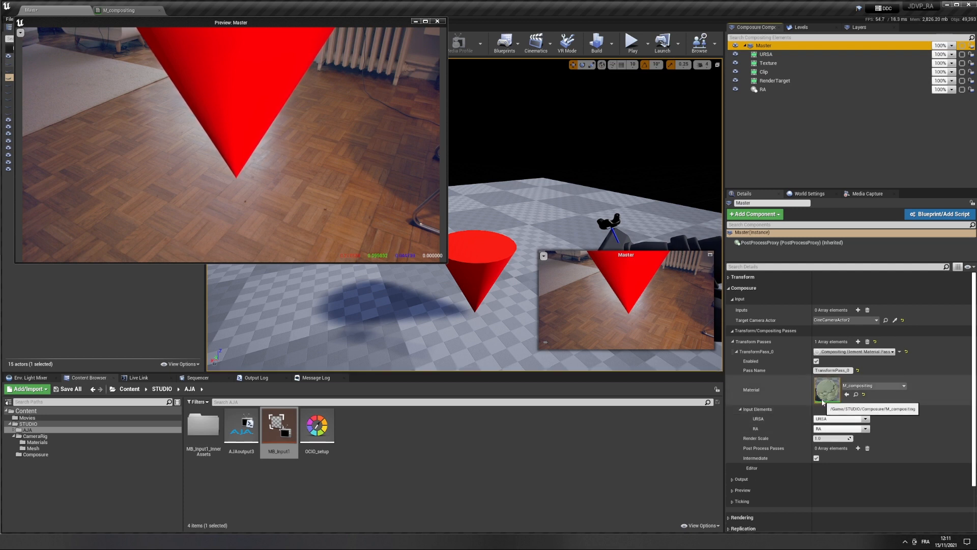
Step: Preview the Texture element and reopen Master's M_compositing material for editing
click(768, 63)
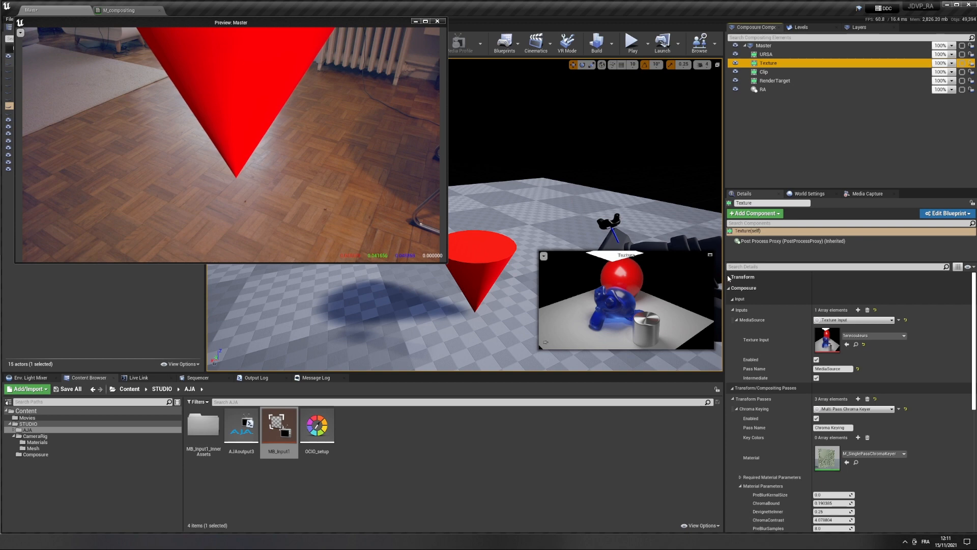
click(767, 46)
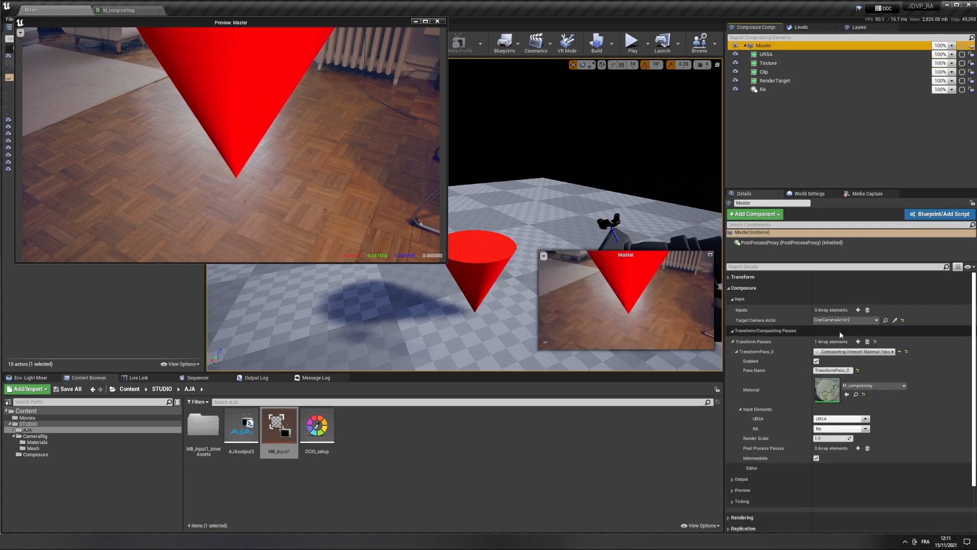
double_click(828, 390)
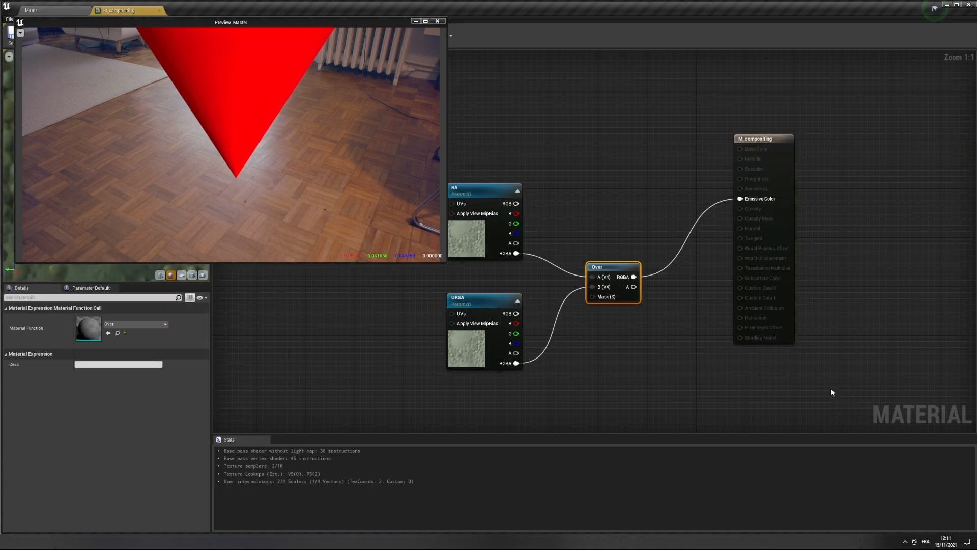
Step: Duplicate the RA parameter node, rename the copy Image, and align it directly above RA
click(464, 188)
key(ctrl+w)
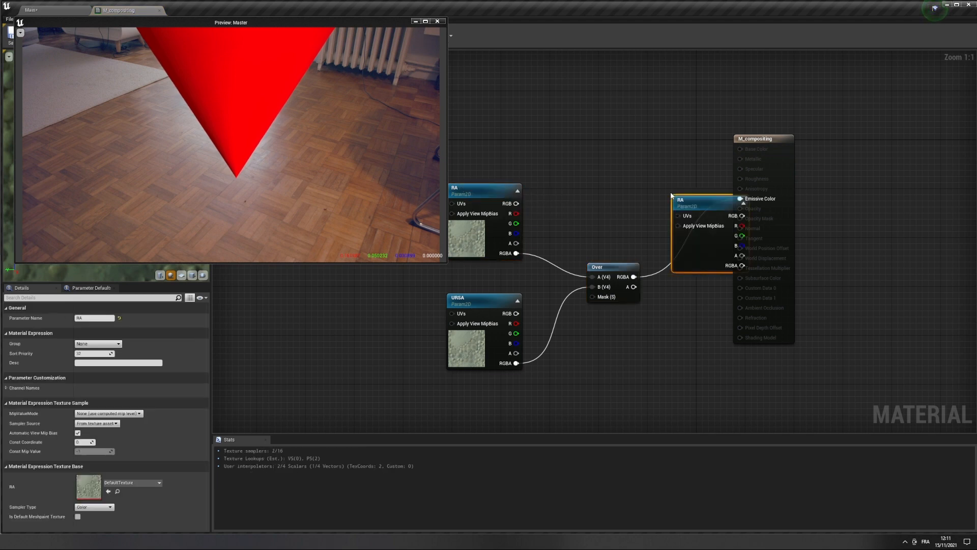
drag(693, 203, 573, 96)
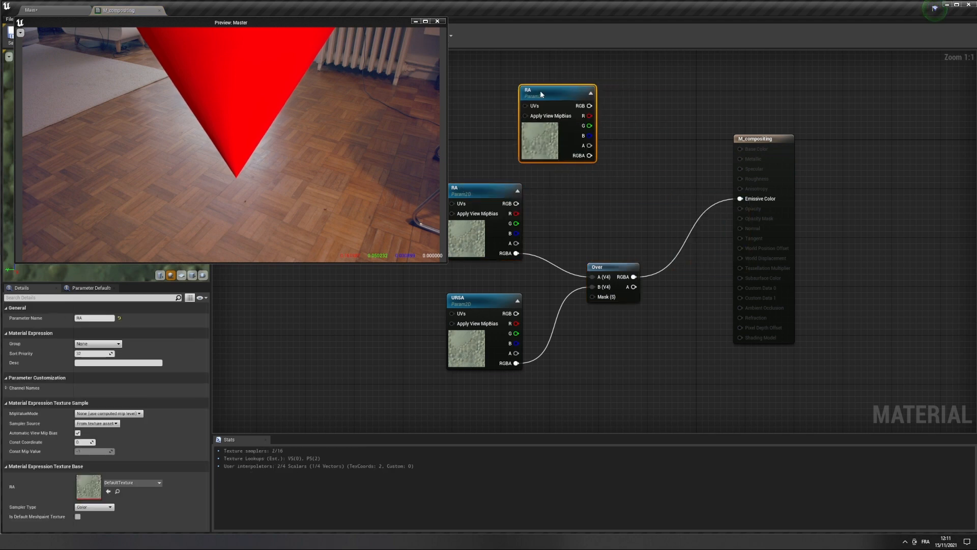
right_drag(454, 264, 523, 263)
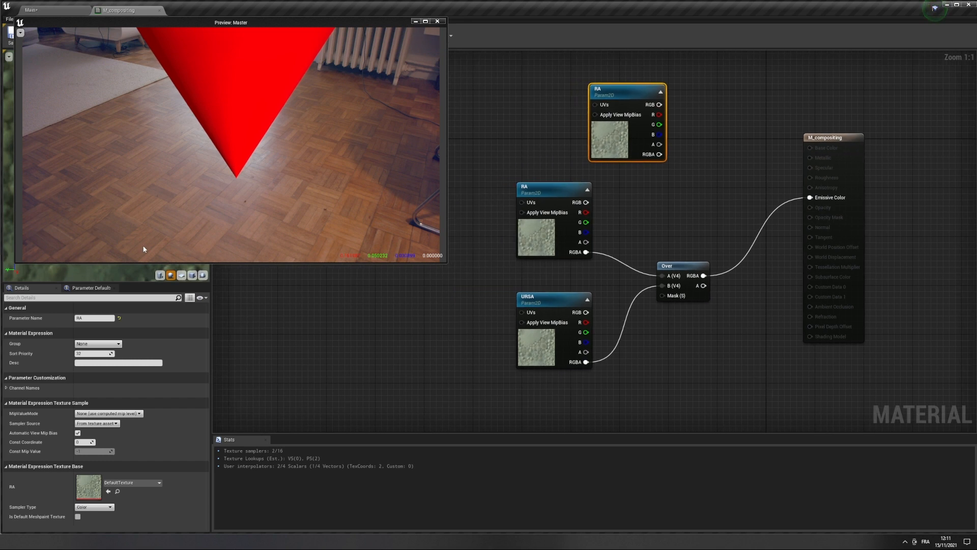
click(437, 22)
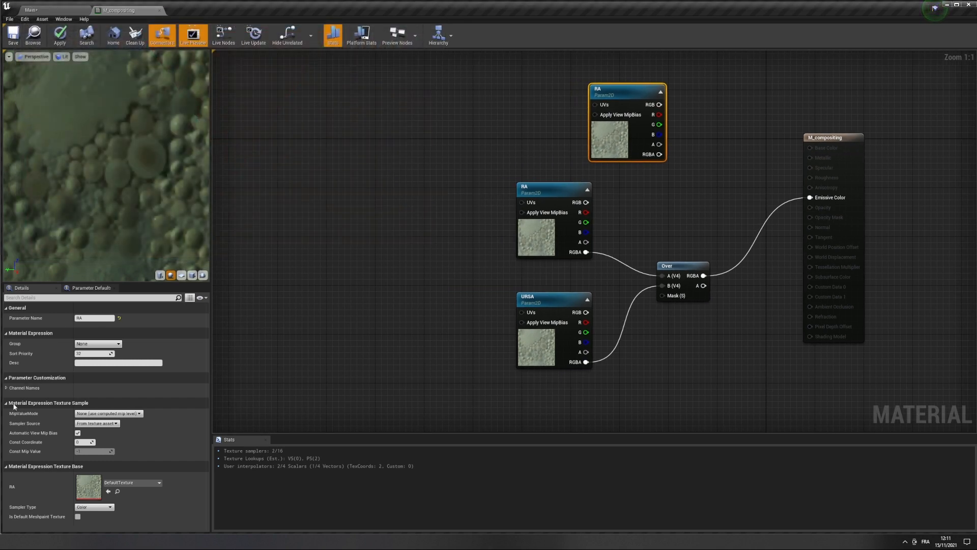
click(86, 318)
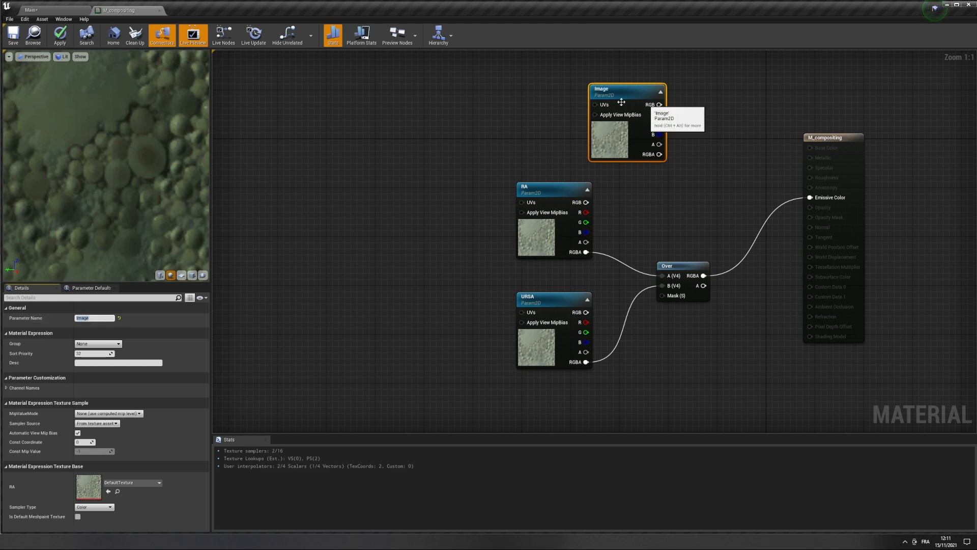
drag(617, 94, 543, 94)
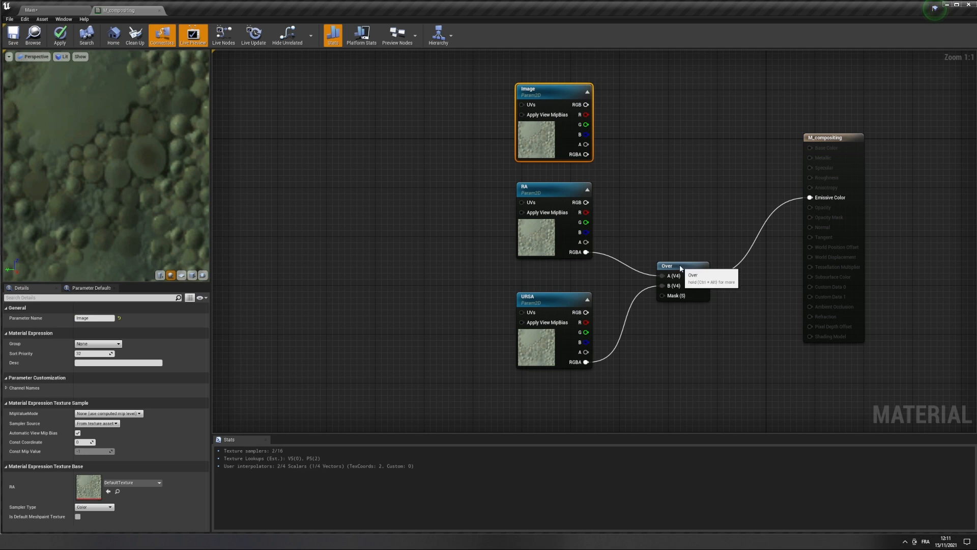
Step: Duplicate the Over node and place the copy between the Image parameter and the material's result node
click(664, 266)
key(ctrl+c)
key(ctrl+v)
drag(698, 205, 697, 149)
click(713, 283)
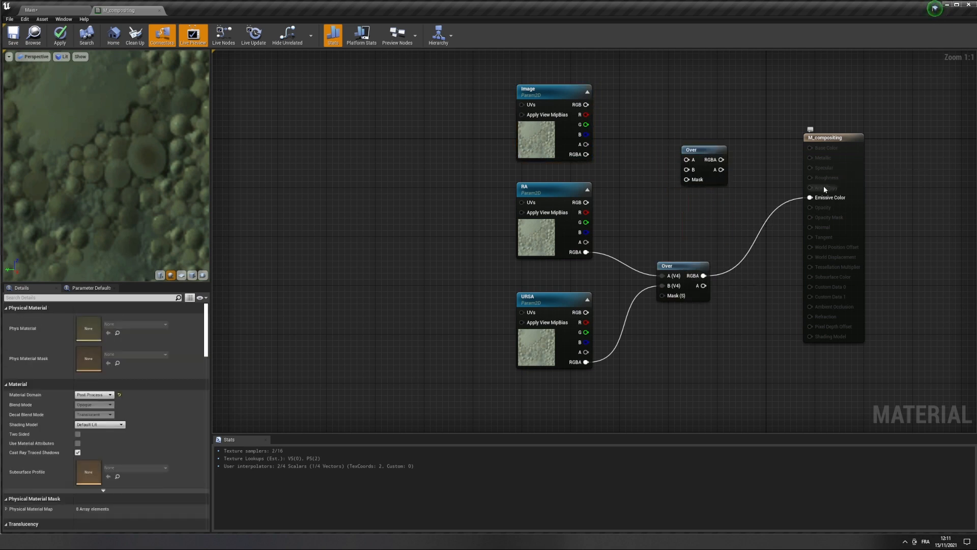
Step: Wire the first Over's RGBA to the new Over's B, Image's RGBA to its A, its RGBA to Emissive Color, and apply the material
ctrl+drag(811, 196, 688, 172)
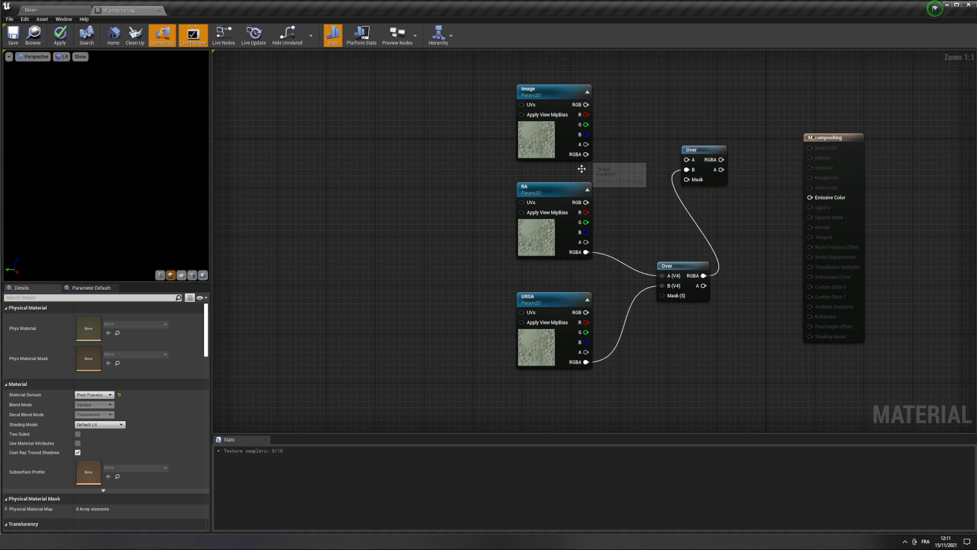
drag(586, 154, 687, 159)
drag(721, 159, 810, 197)
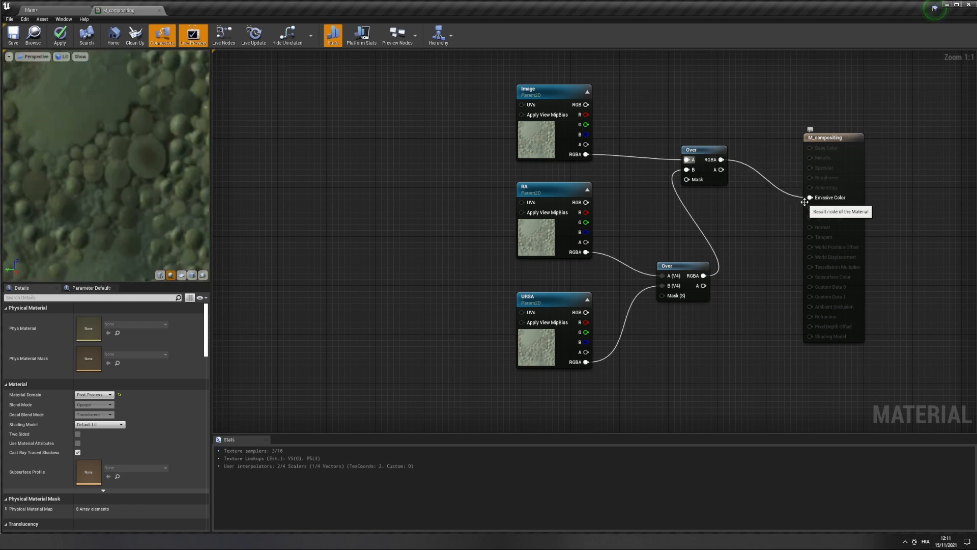
click(60, 36)
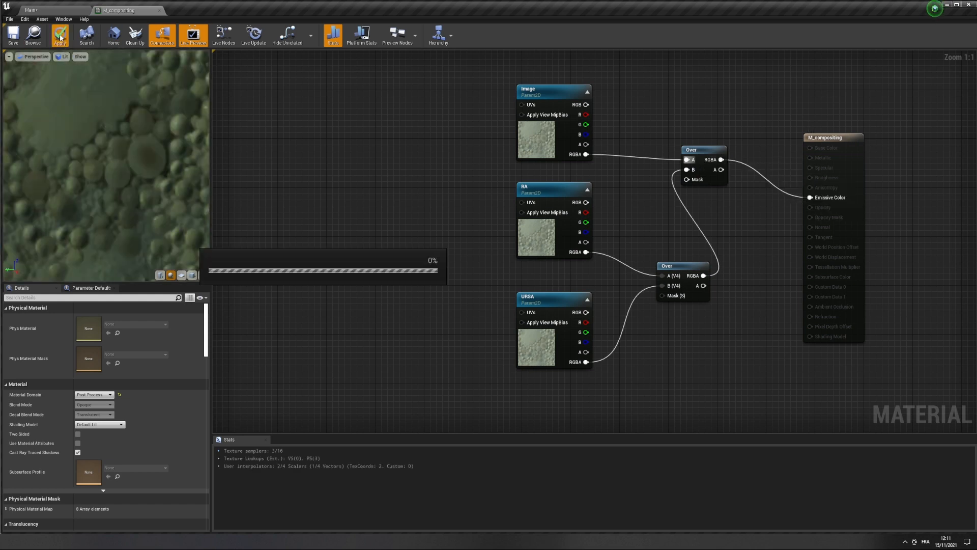
Step: Set Master's Image input element to Texture in the Main level and open Master in a preview window
click(44, 11)
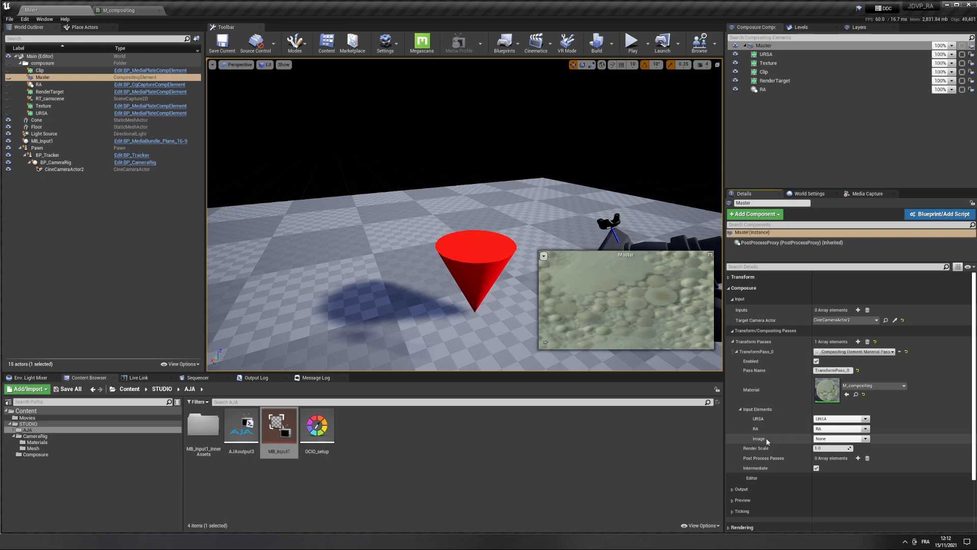
click(866, 439)
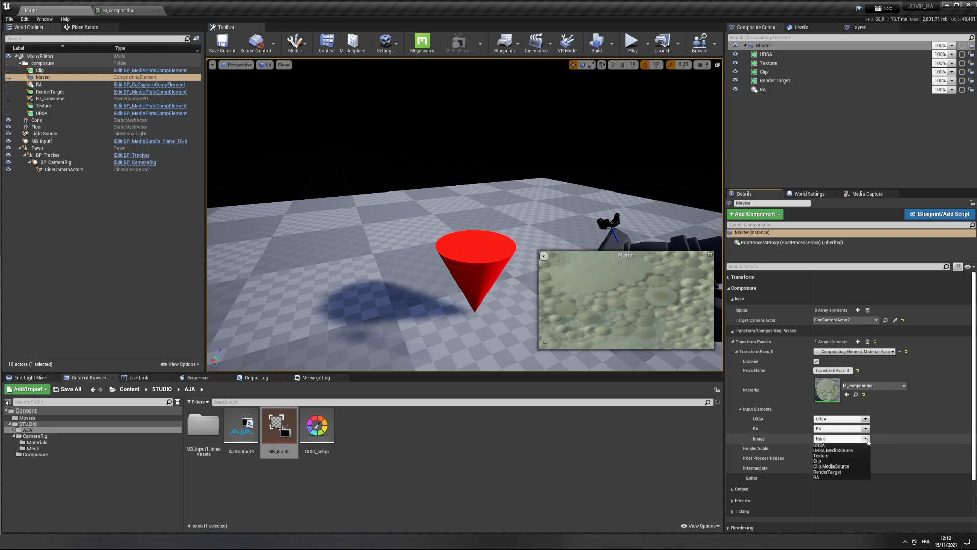
click(821, 455)
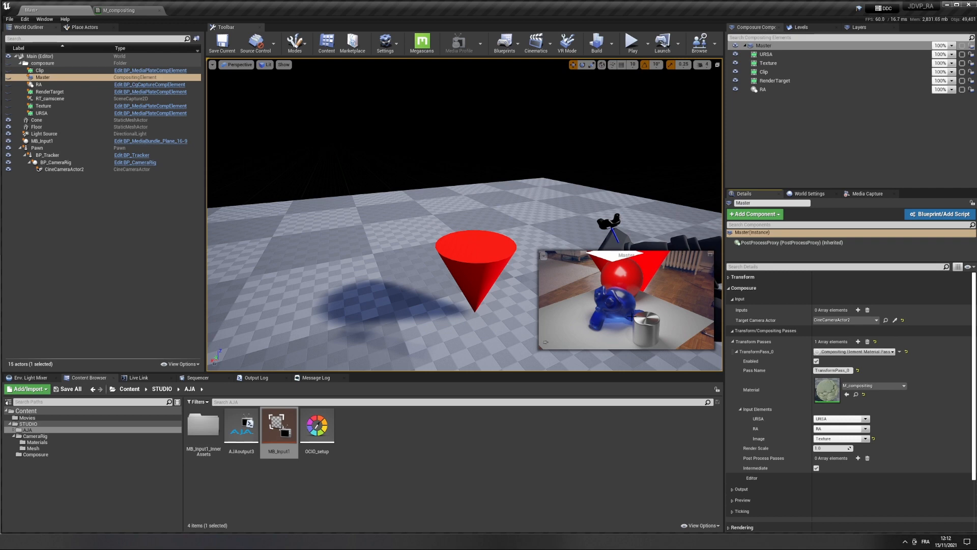
double_click(767, 46)
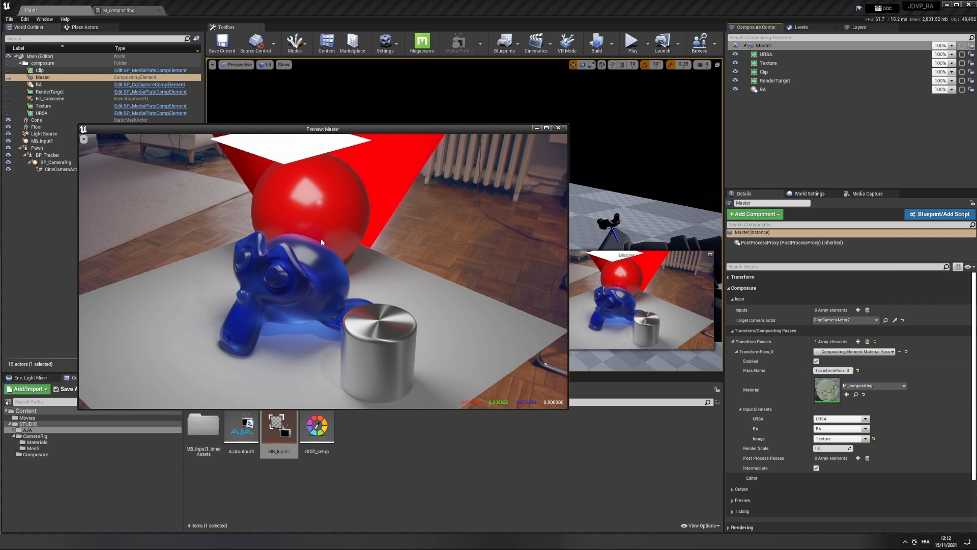
Step: Swap Master's layer order by setting the Image input element to RA and the RA input element to Texture
click(866, 439)
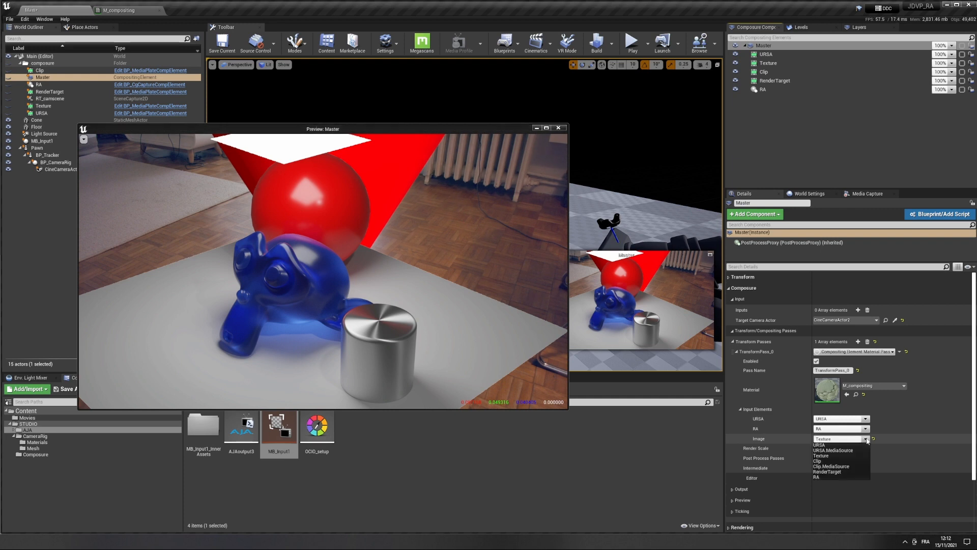
click(833, 472)
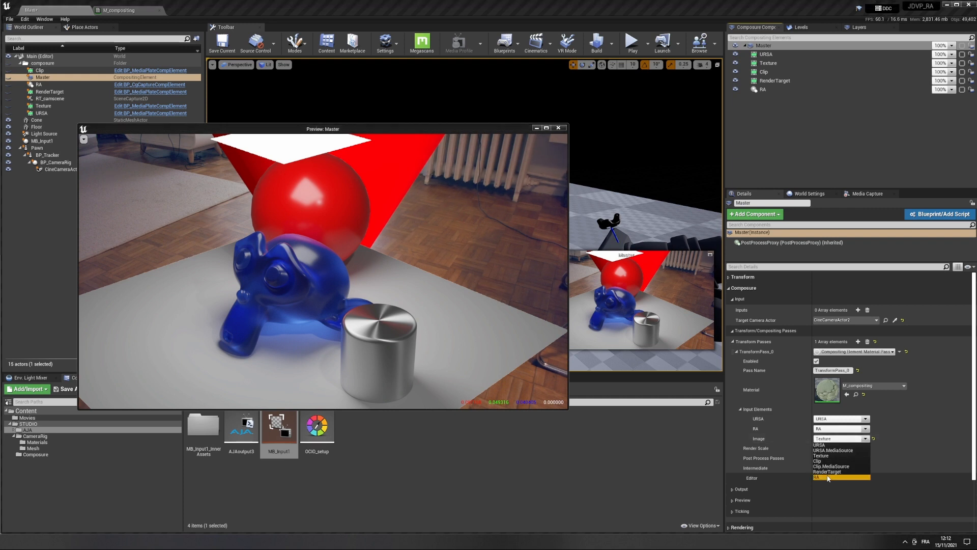
click(865, 429)
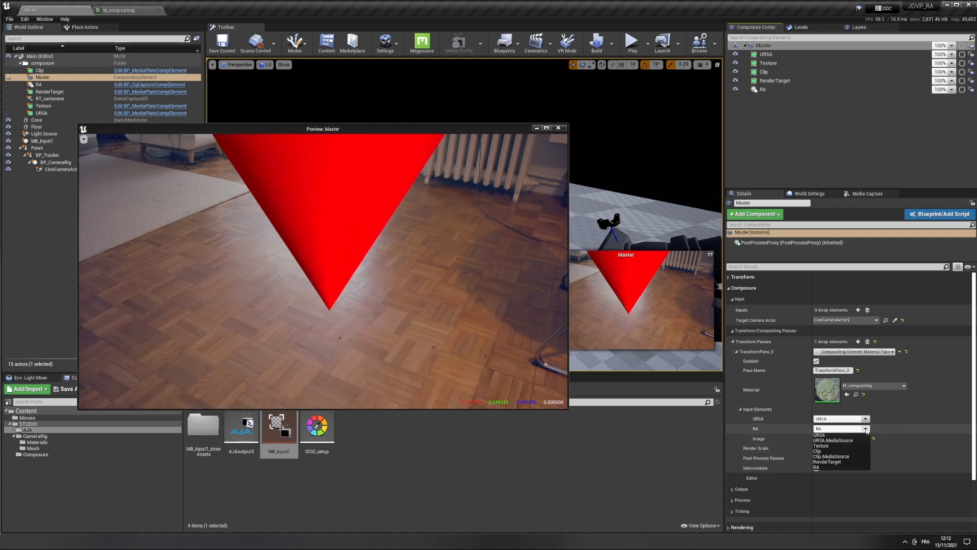
click(831, 447)
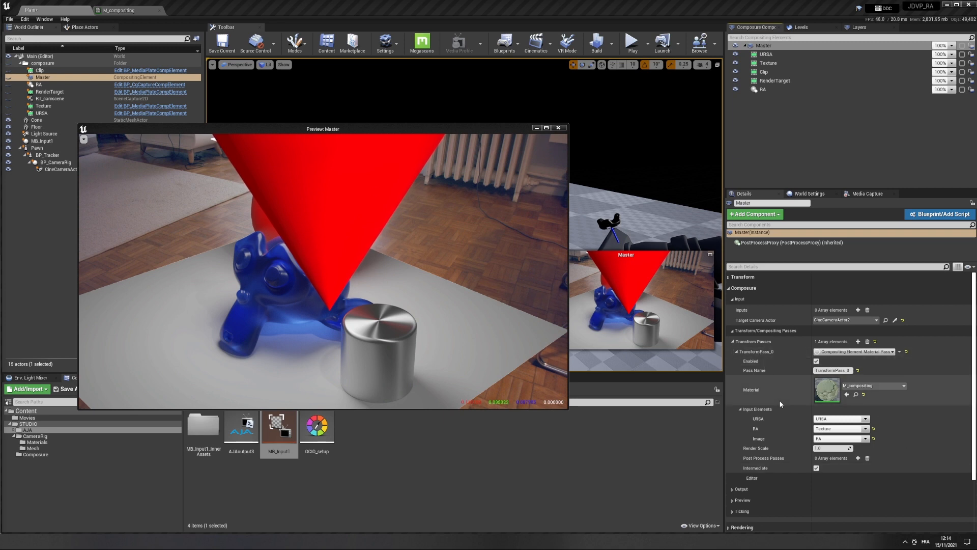
Step: Add a Compositing Media Capture Output pass to the Master element's Outputs
scroll(781, 404, down, 2)
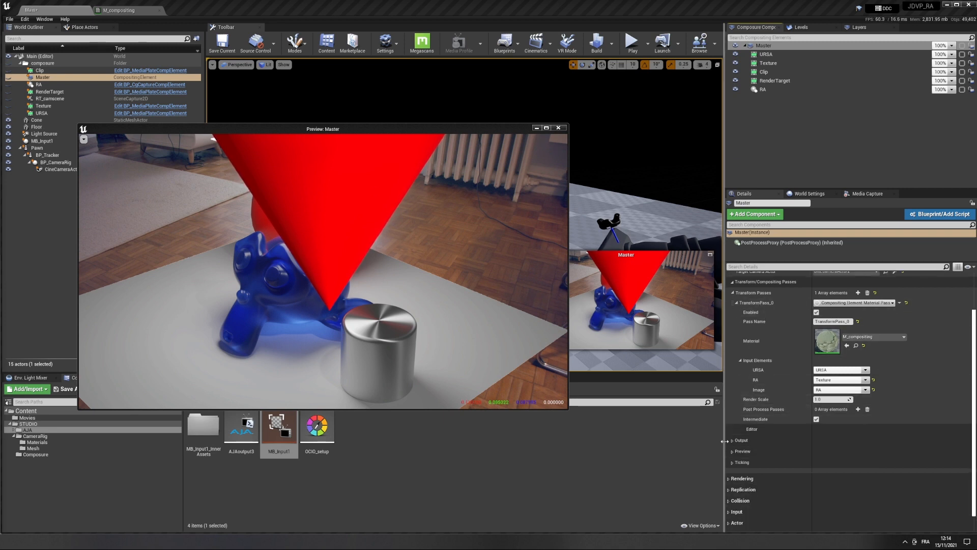
scroll(781, 441, down, 1)
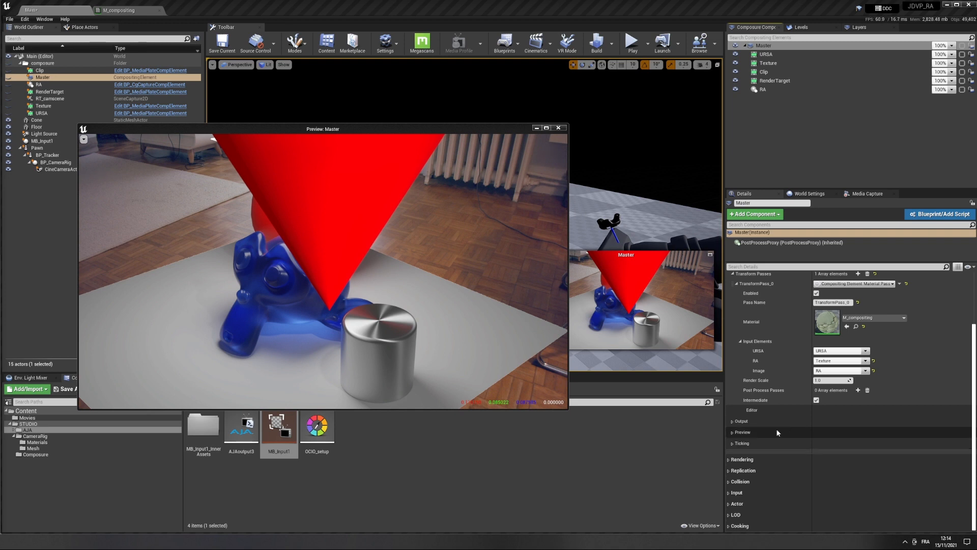
click(738, 423)
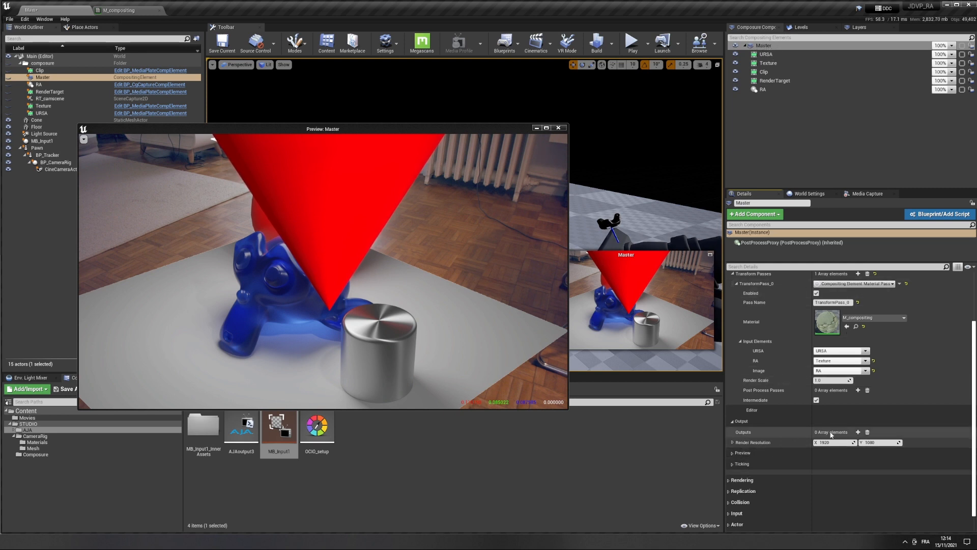
click(859, 431)
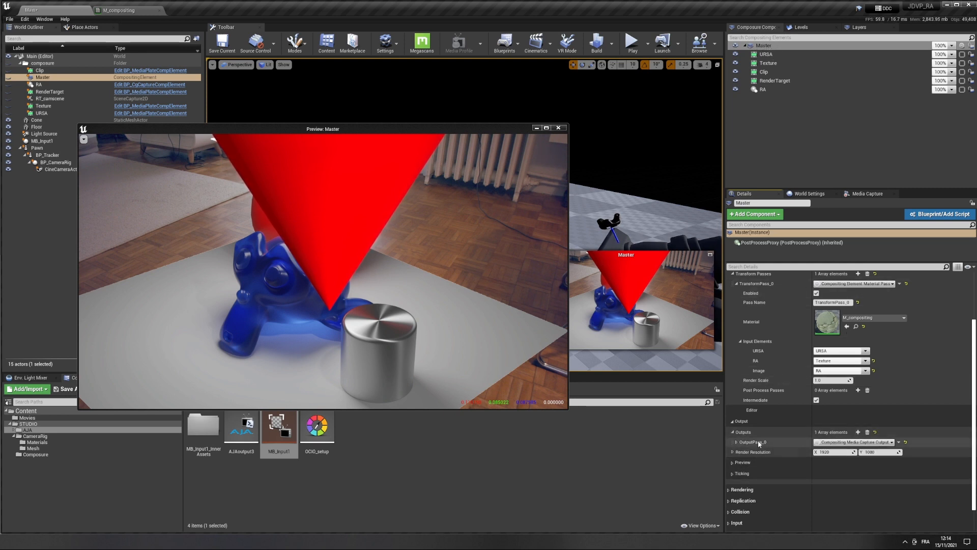
Step: Set the Capture Output of Master's new output pass to the AJAoutput3 asset
click(758, 441)
scroll(815, 432, down, 2)
click(877, 426)
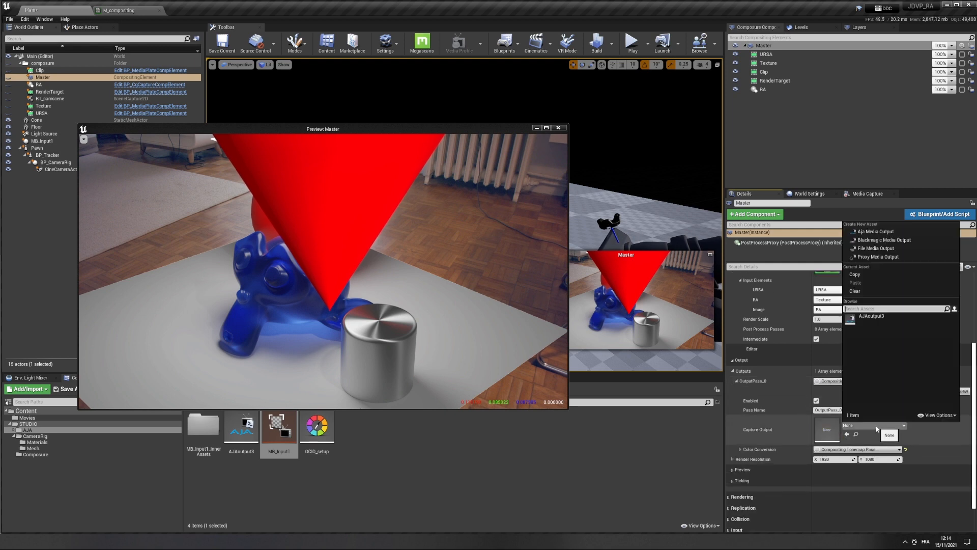
click(871, 316)
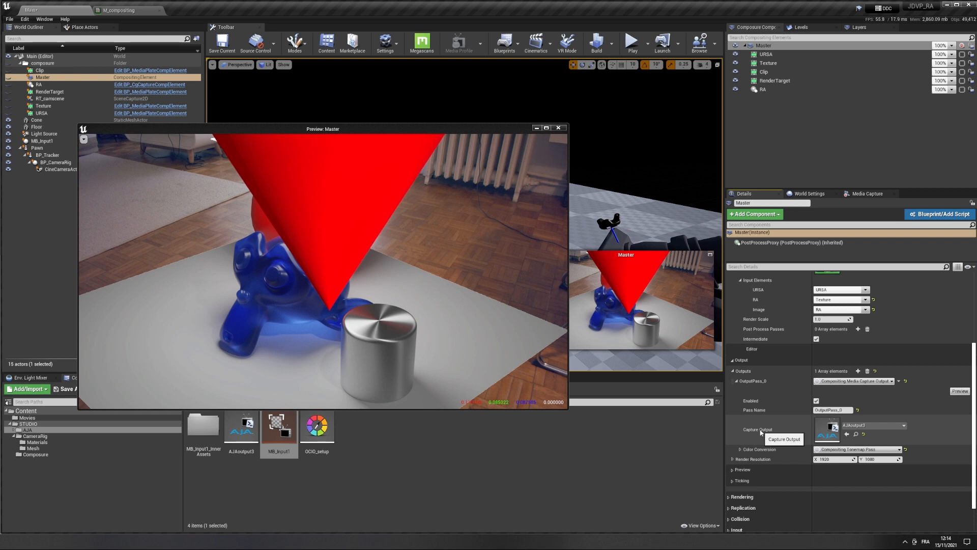
scroll(758, 443, down, 2)
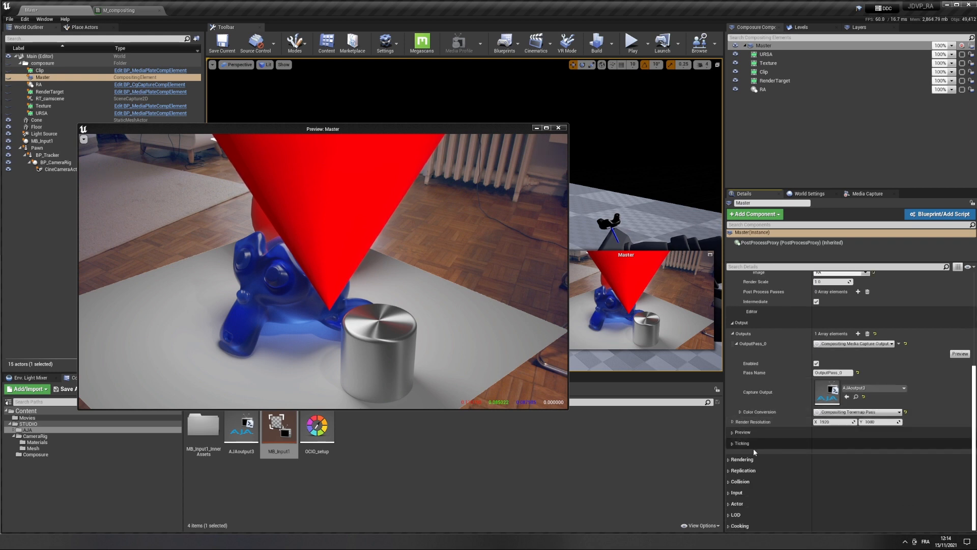